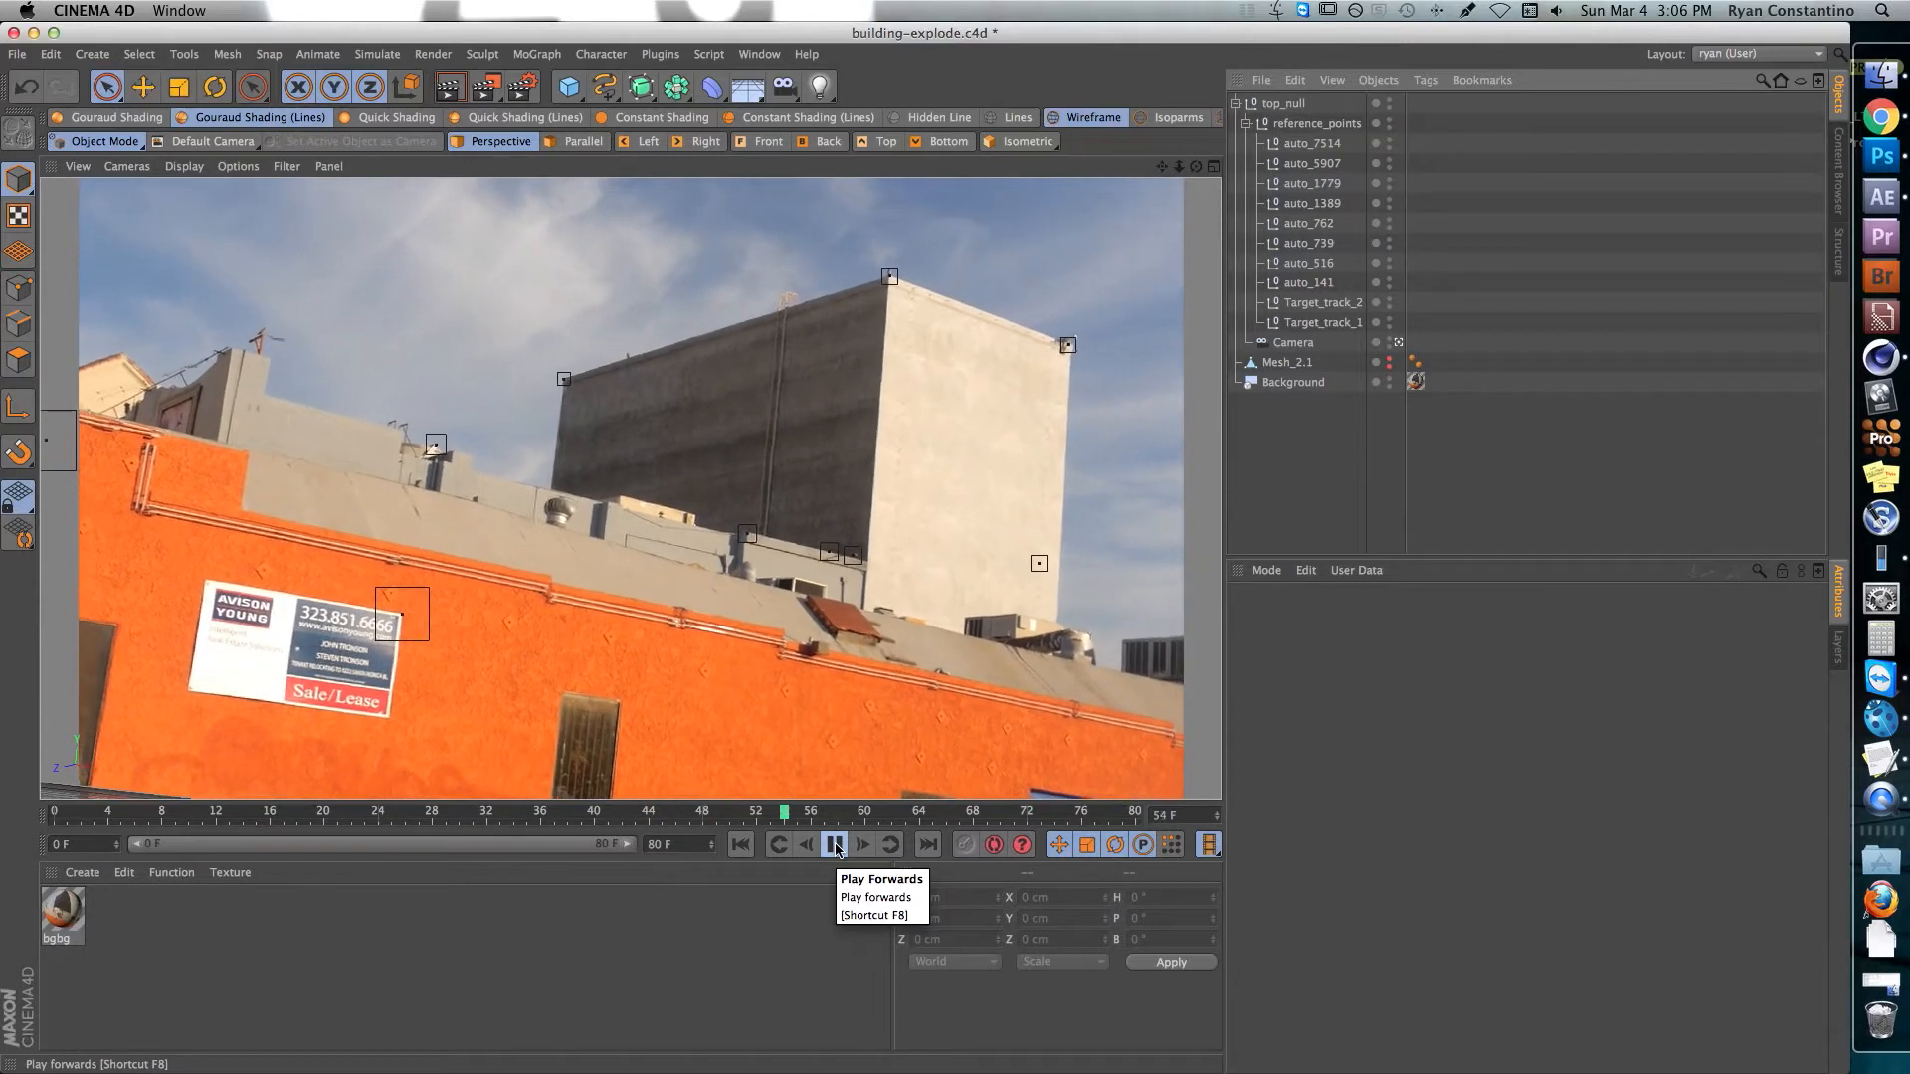
- Stop the playback, return the timeline to frame 0 and check the tracking nulls on the building's corners
{"action": "left_click", "coordinate": [835, 846]}
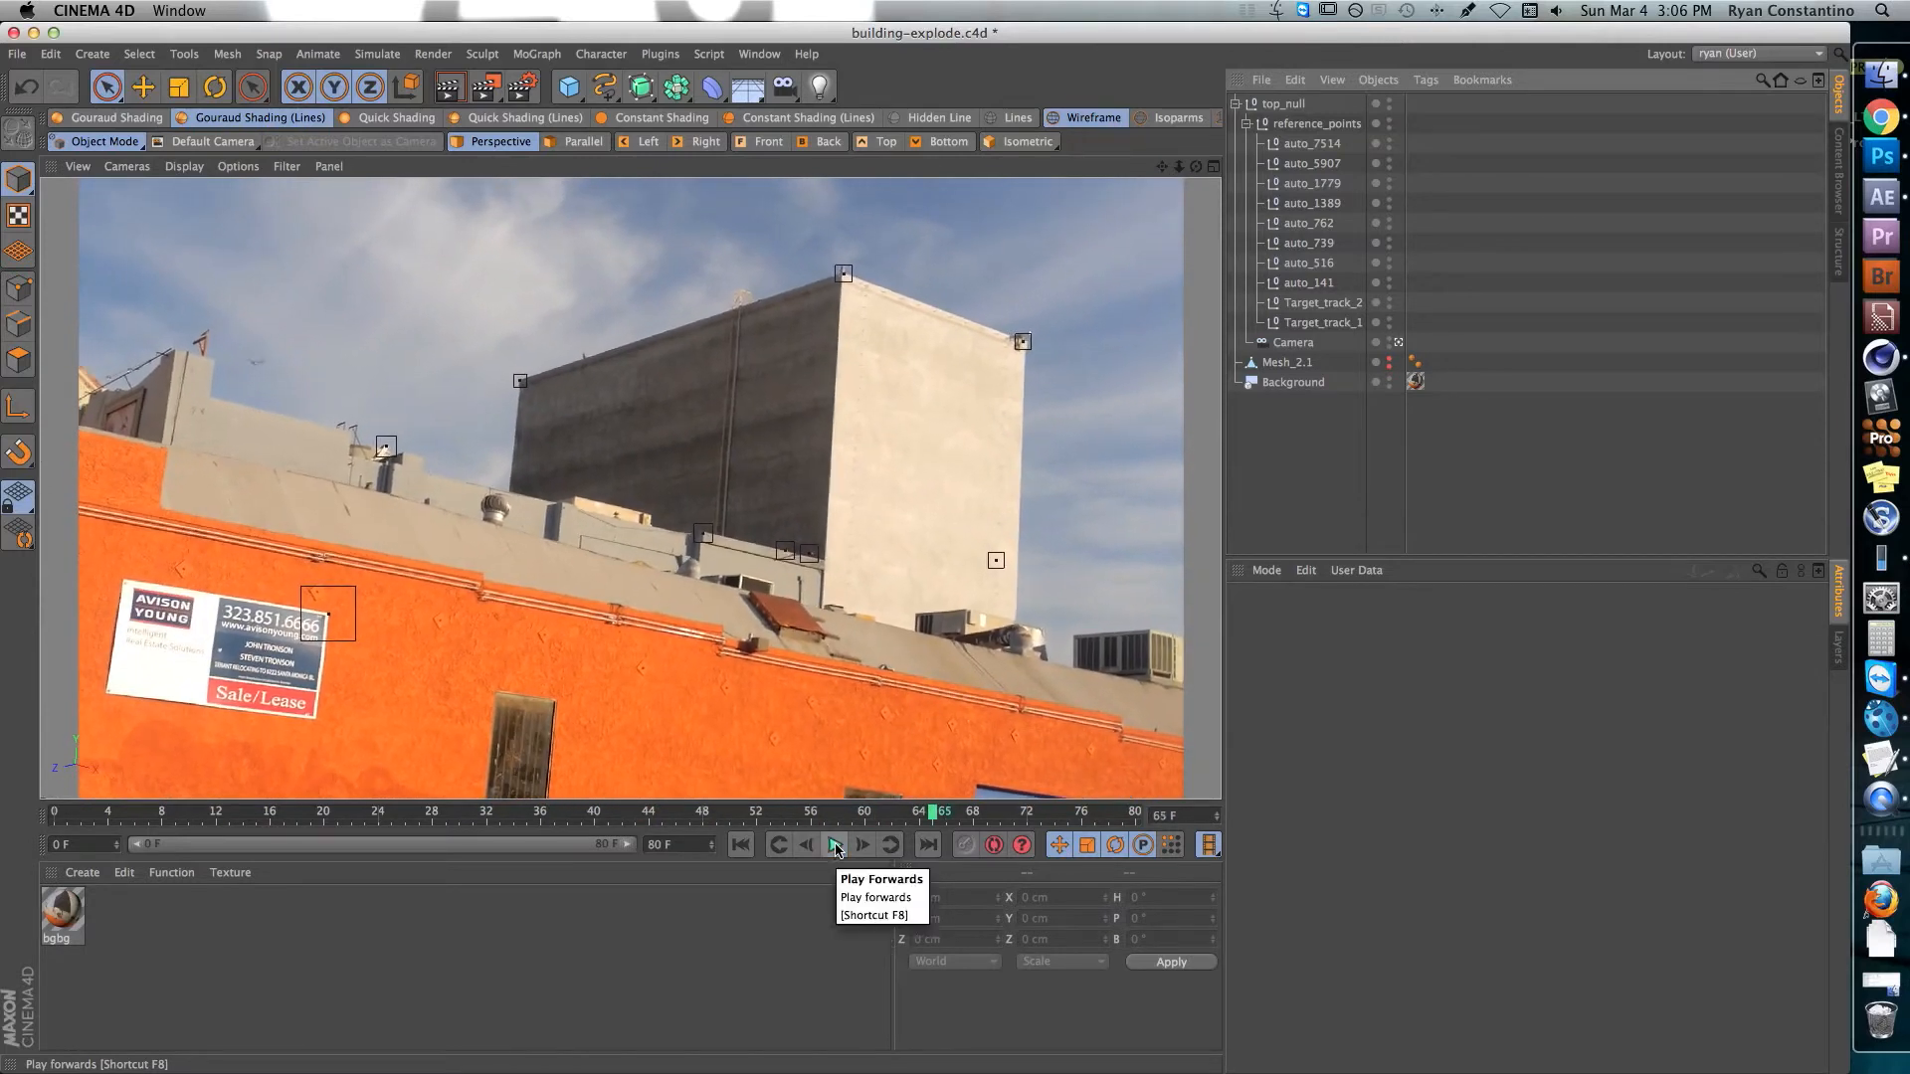
{"action": "left_click_drag", "start_coordinate": [938, 816], "coordinate": [270, 817]}
{"action": "left_click_drag", "start_coordinate": [72, 826], "coordinate": [15, 825]}
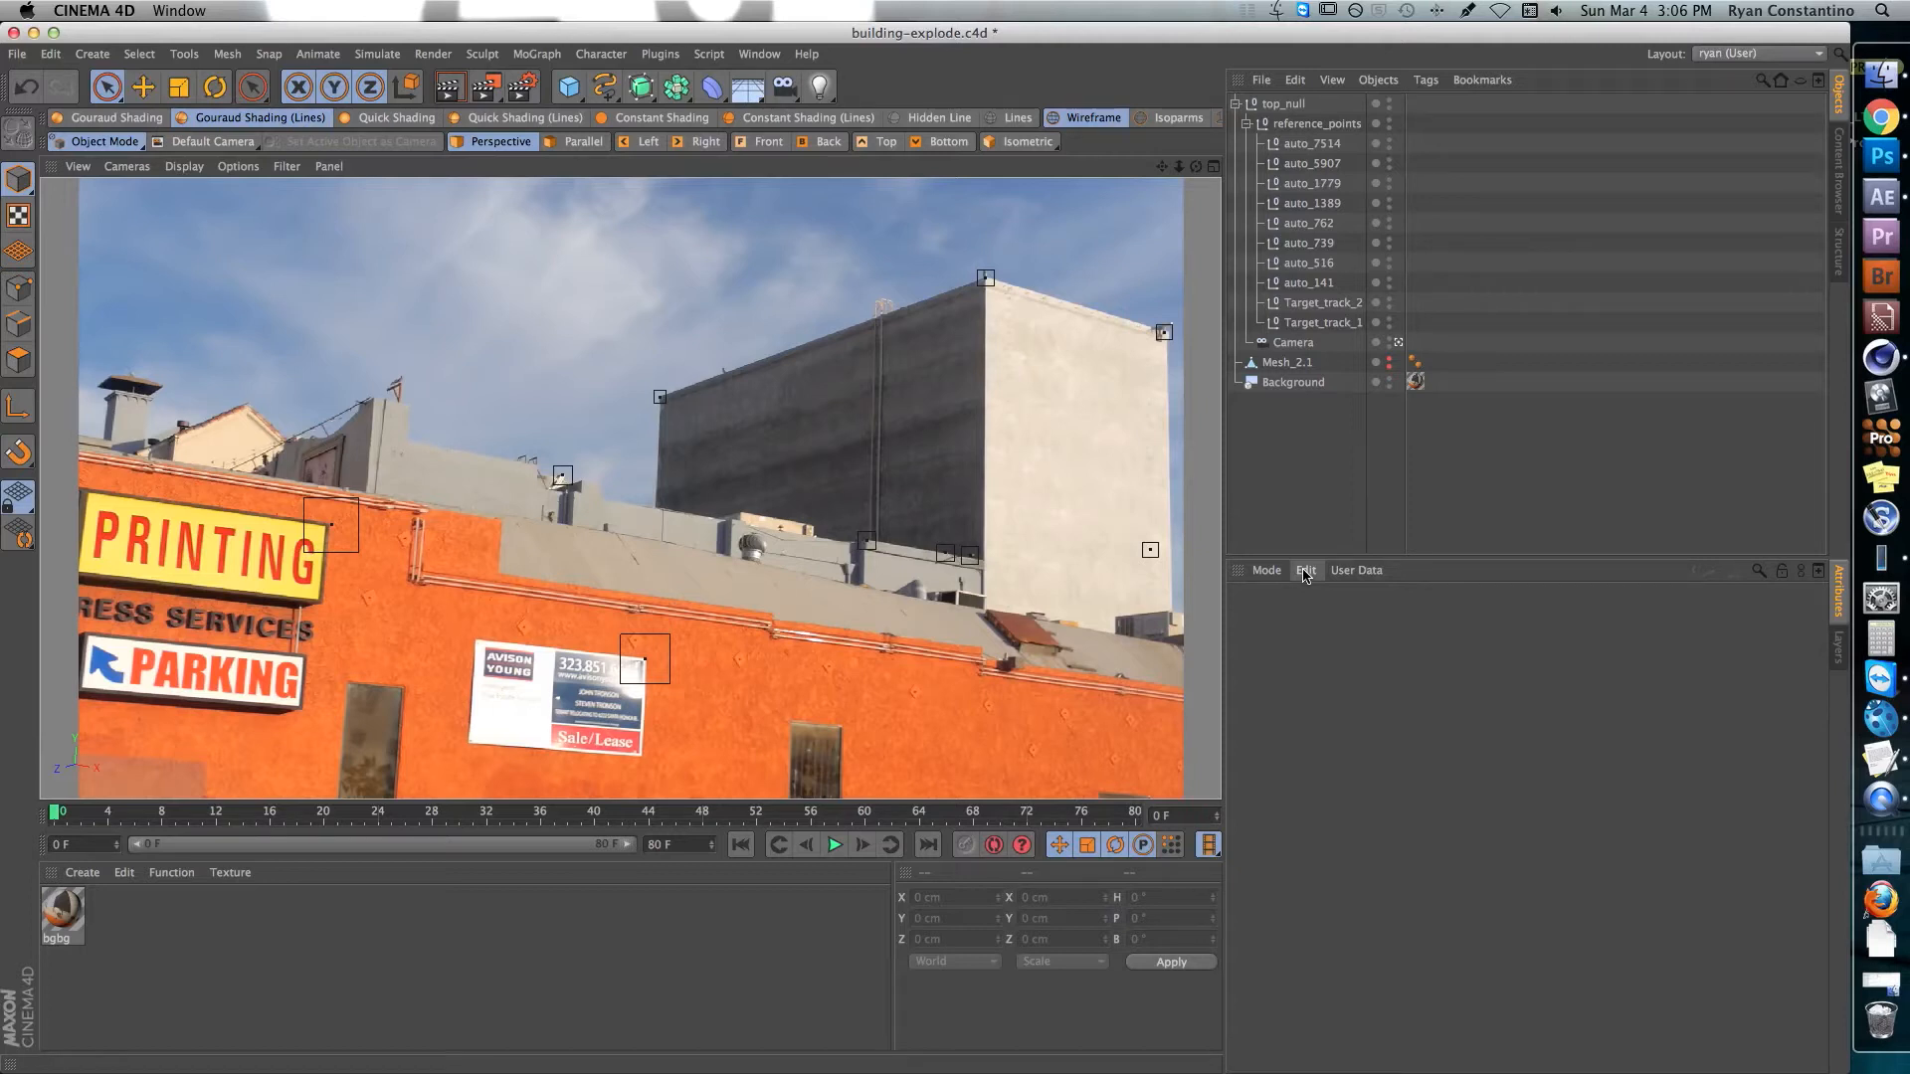
{"action": "left_click", "coordinate": [985, 279]}
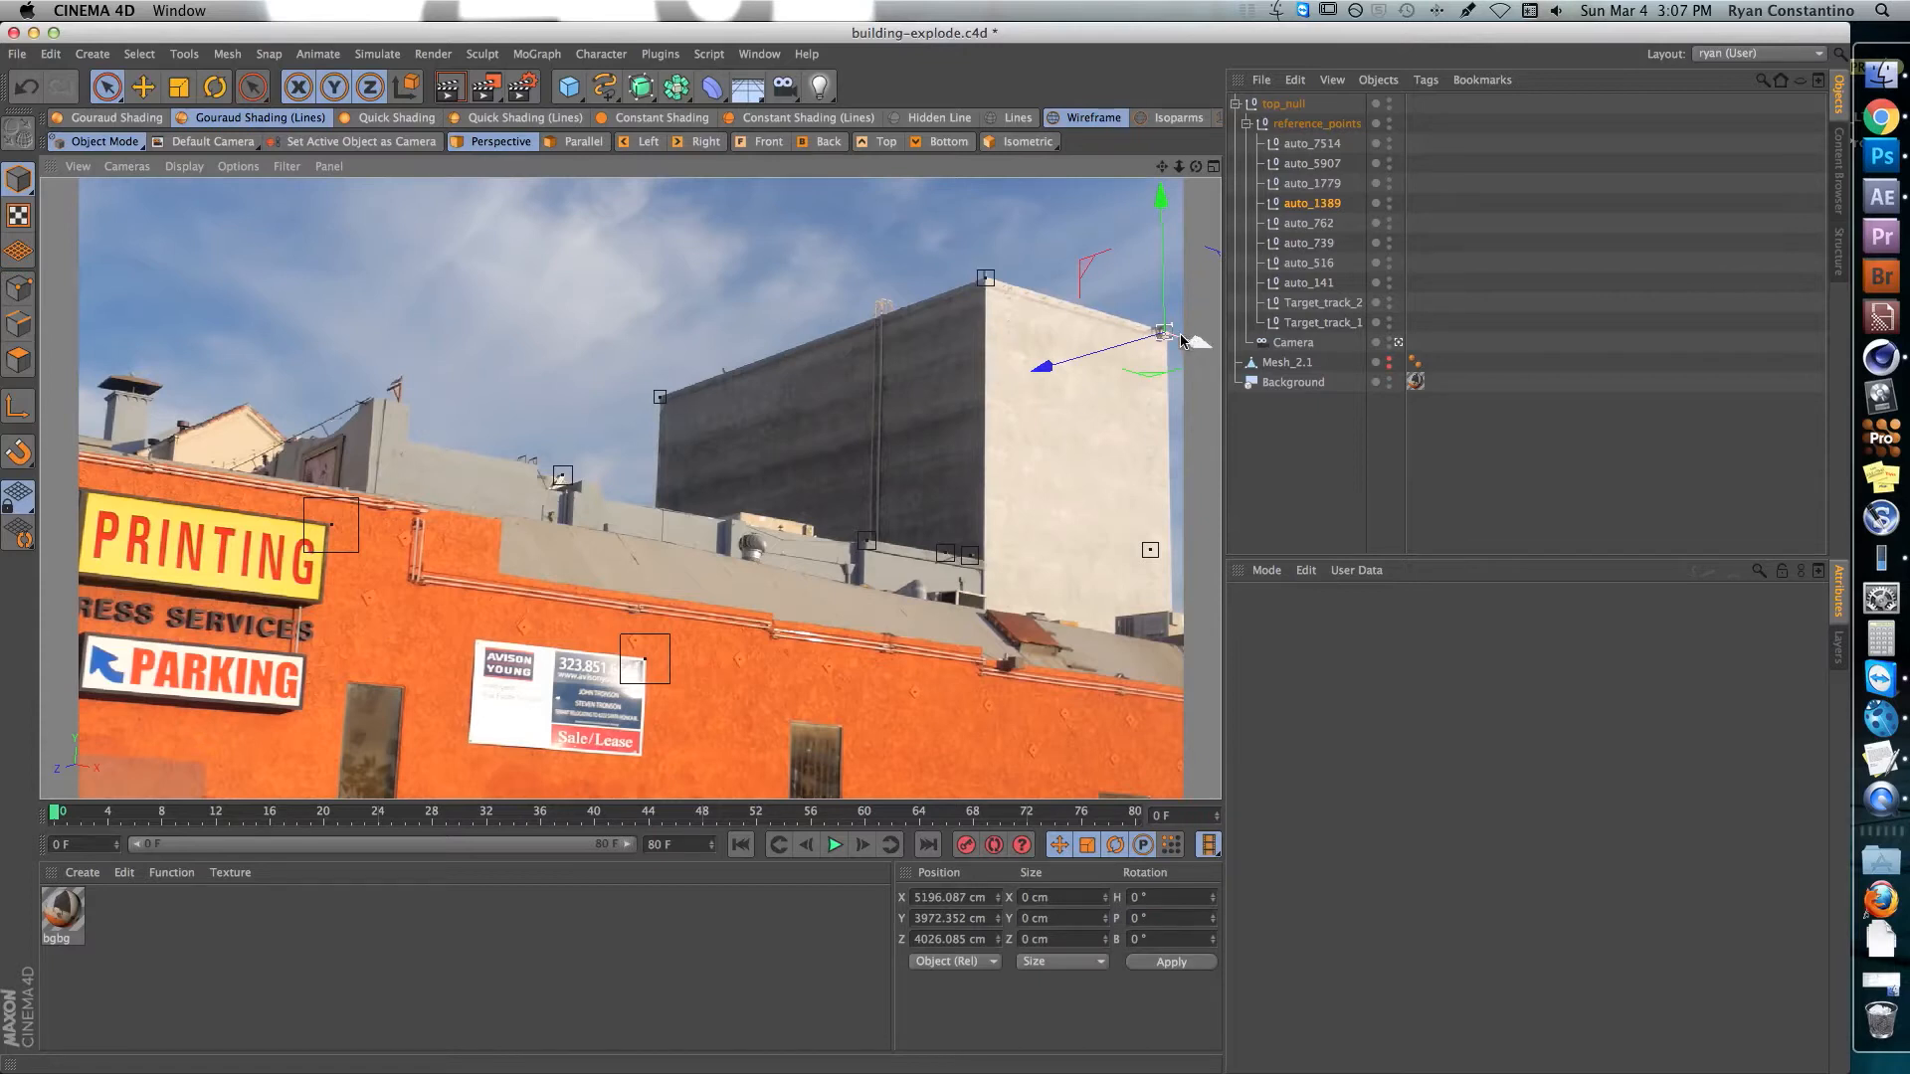
{"action": "left_click", "coordinate": [1292, 431]}
- Make Mesh_2.1 visible in the viewport and hide the Background object
{"action": "left_click", "coordinate": [1389, 363]}
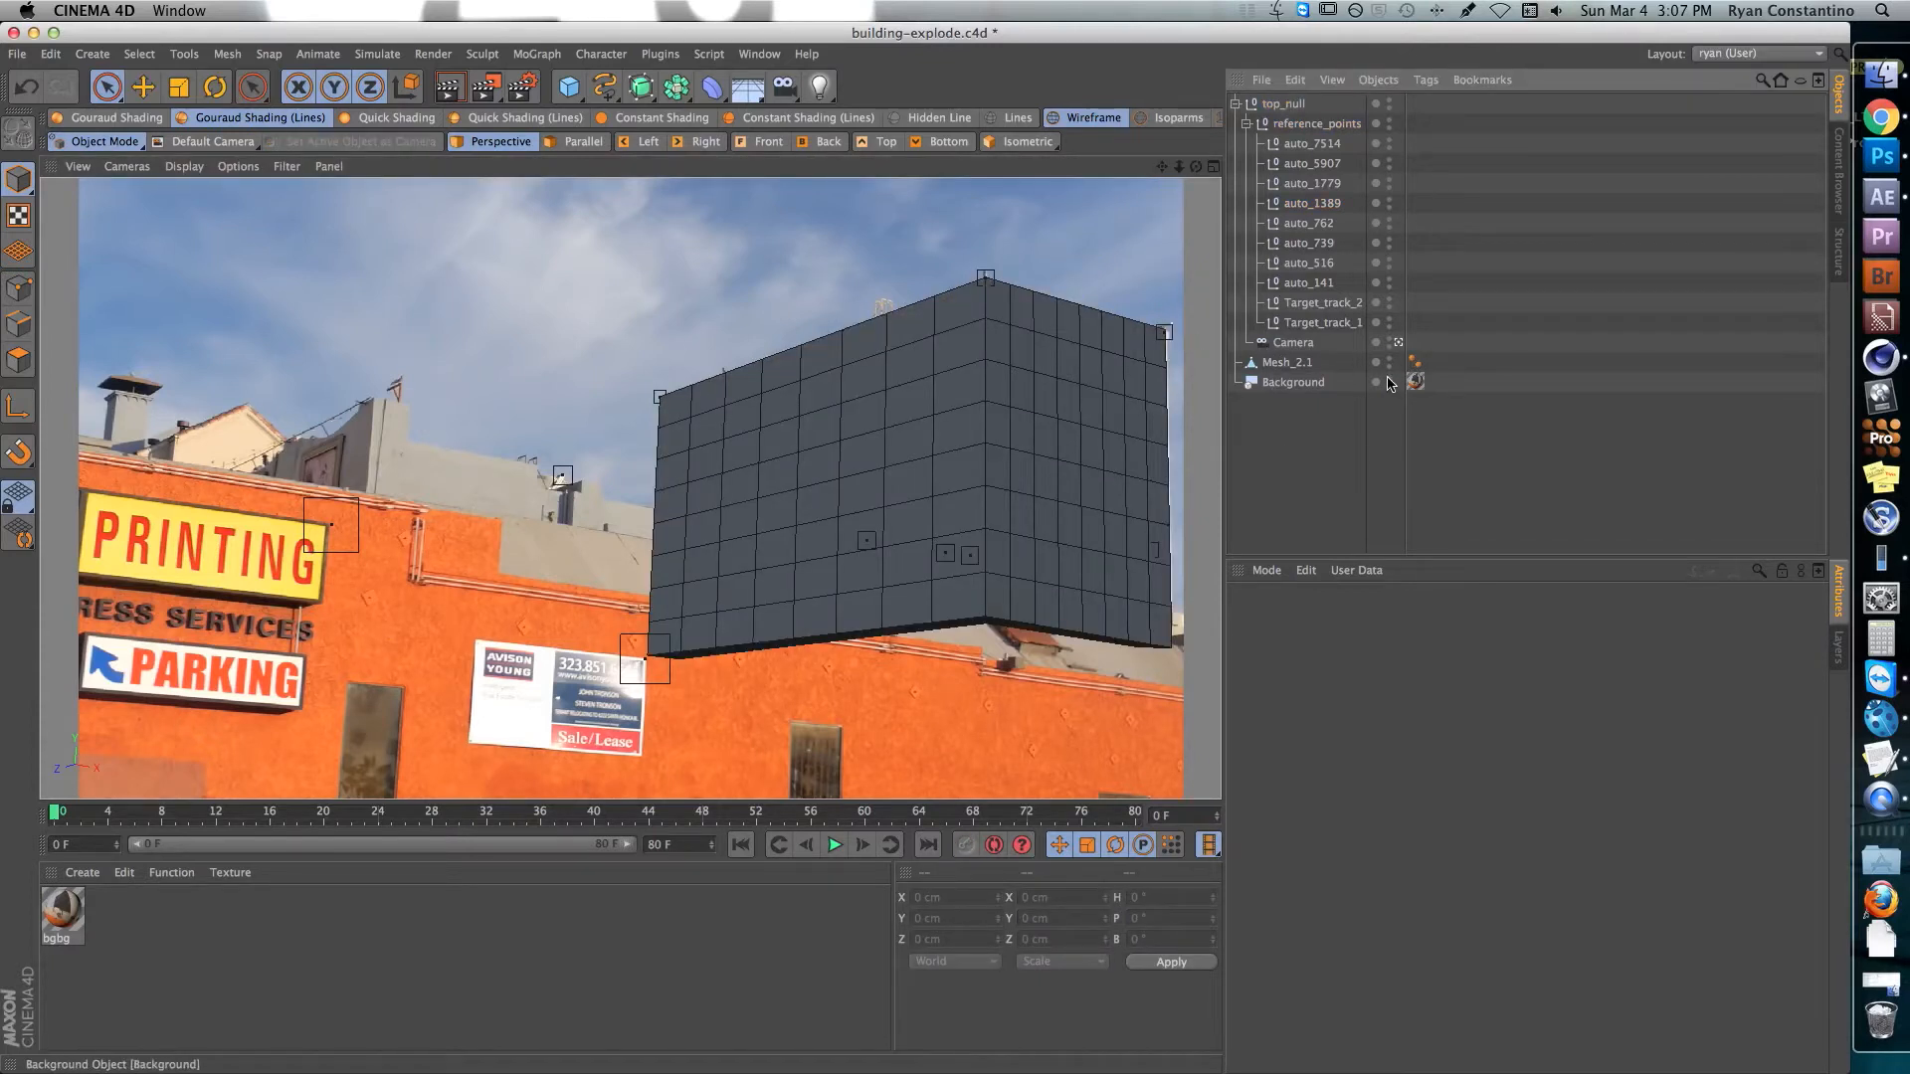
{"action": "left_click", "coordinate": [1388, 383]}
- Leave the tracked camera and examine the shape of Mesh_2.1 and its placement relative to the camera
{"action": "left_click", "coordinate": [1399, 342]}
{"action": "left_click_drag", "start_coordinate": [722, 398], "coordinate": [832, 445], "text": "alt"}
{"action": "left_click", "coordinate": [1287, 362]}
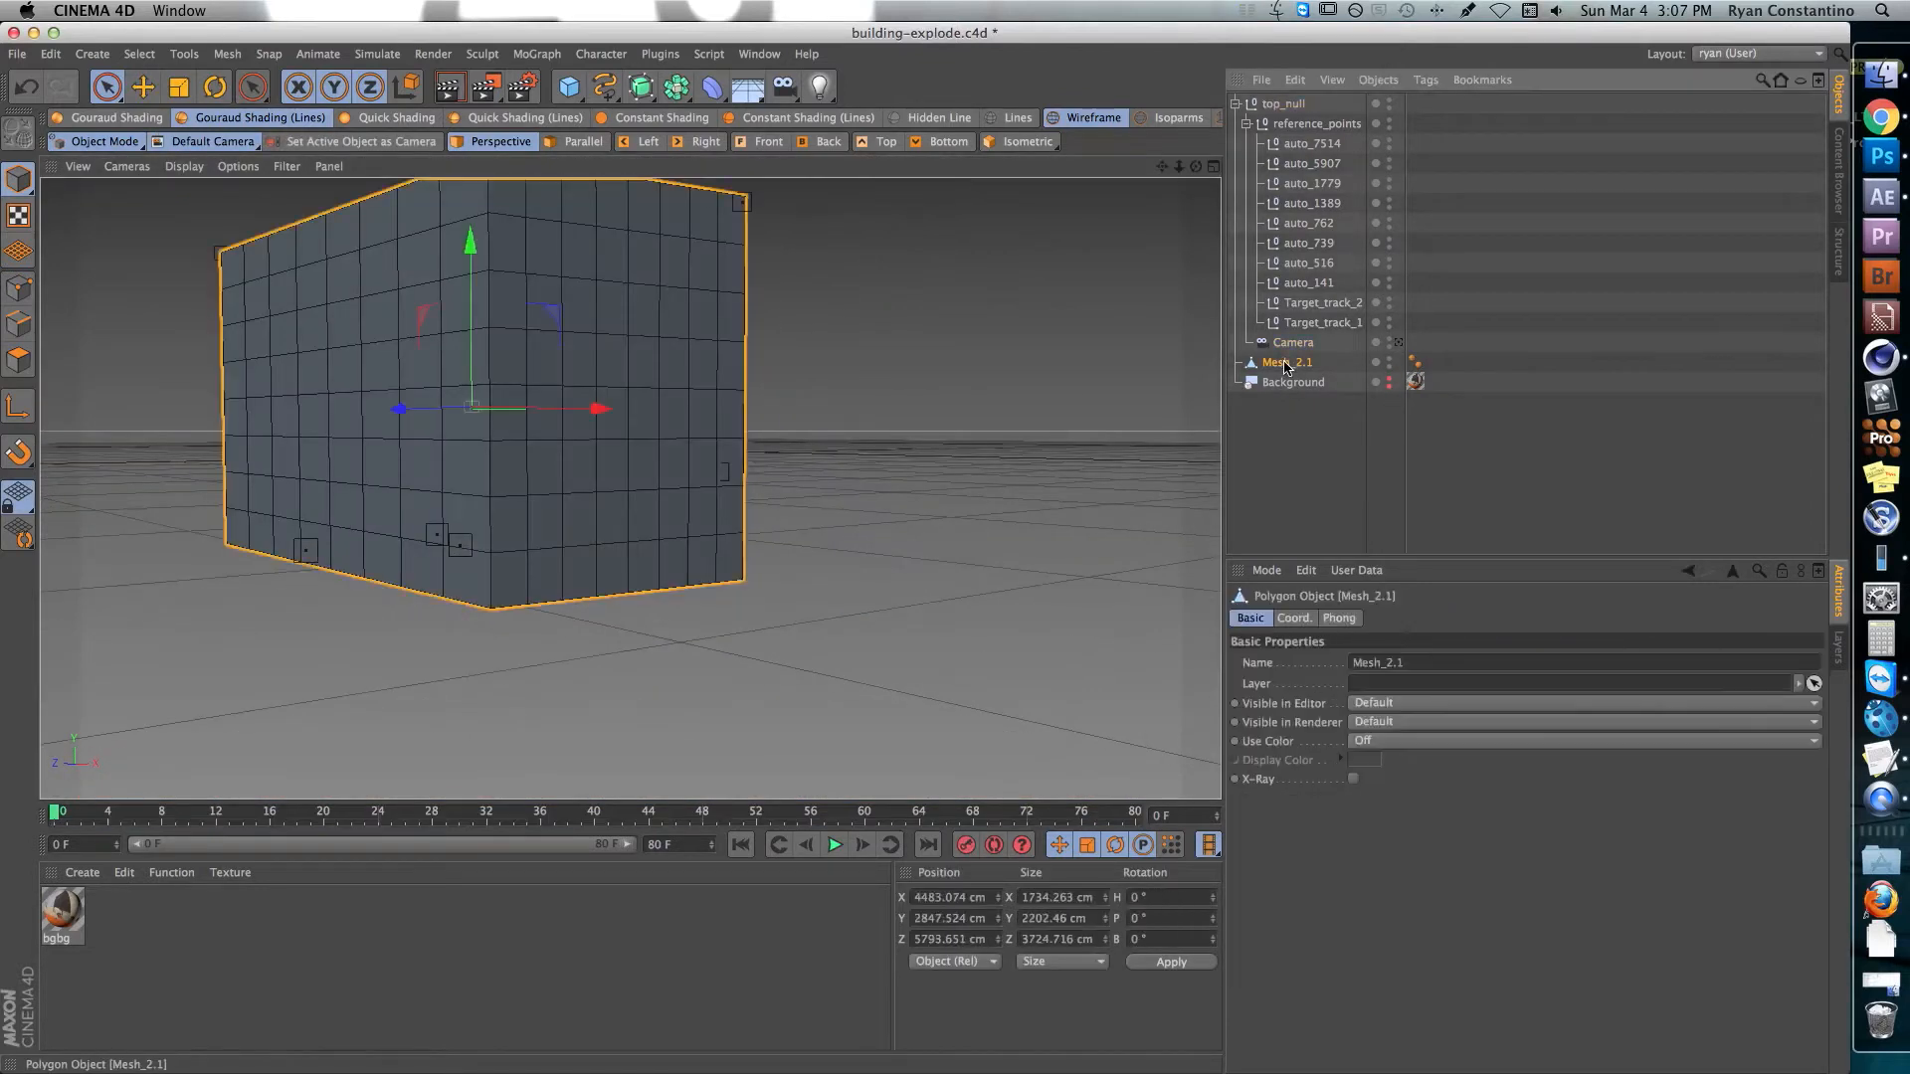
{"action": "key", "text": "o"}
{"action": "left_click_drag", "start_coordinate": [859, 538], "coordinate": [1139, 584], "text": "alt"}
{"action": "right_click_drag", "start_coordinate": [673, 506], "coordinate": [344, 526], "text": "alt"}
{"action": "middle_click_drag", "start_coordinate": [495, 454], "coordinate": [60, 446], "text": "alt"}
{"action": "middle_click_drag", "start_coordinate": [721, 501], "coordinate": [806, 478], "text": "alt"}
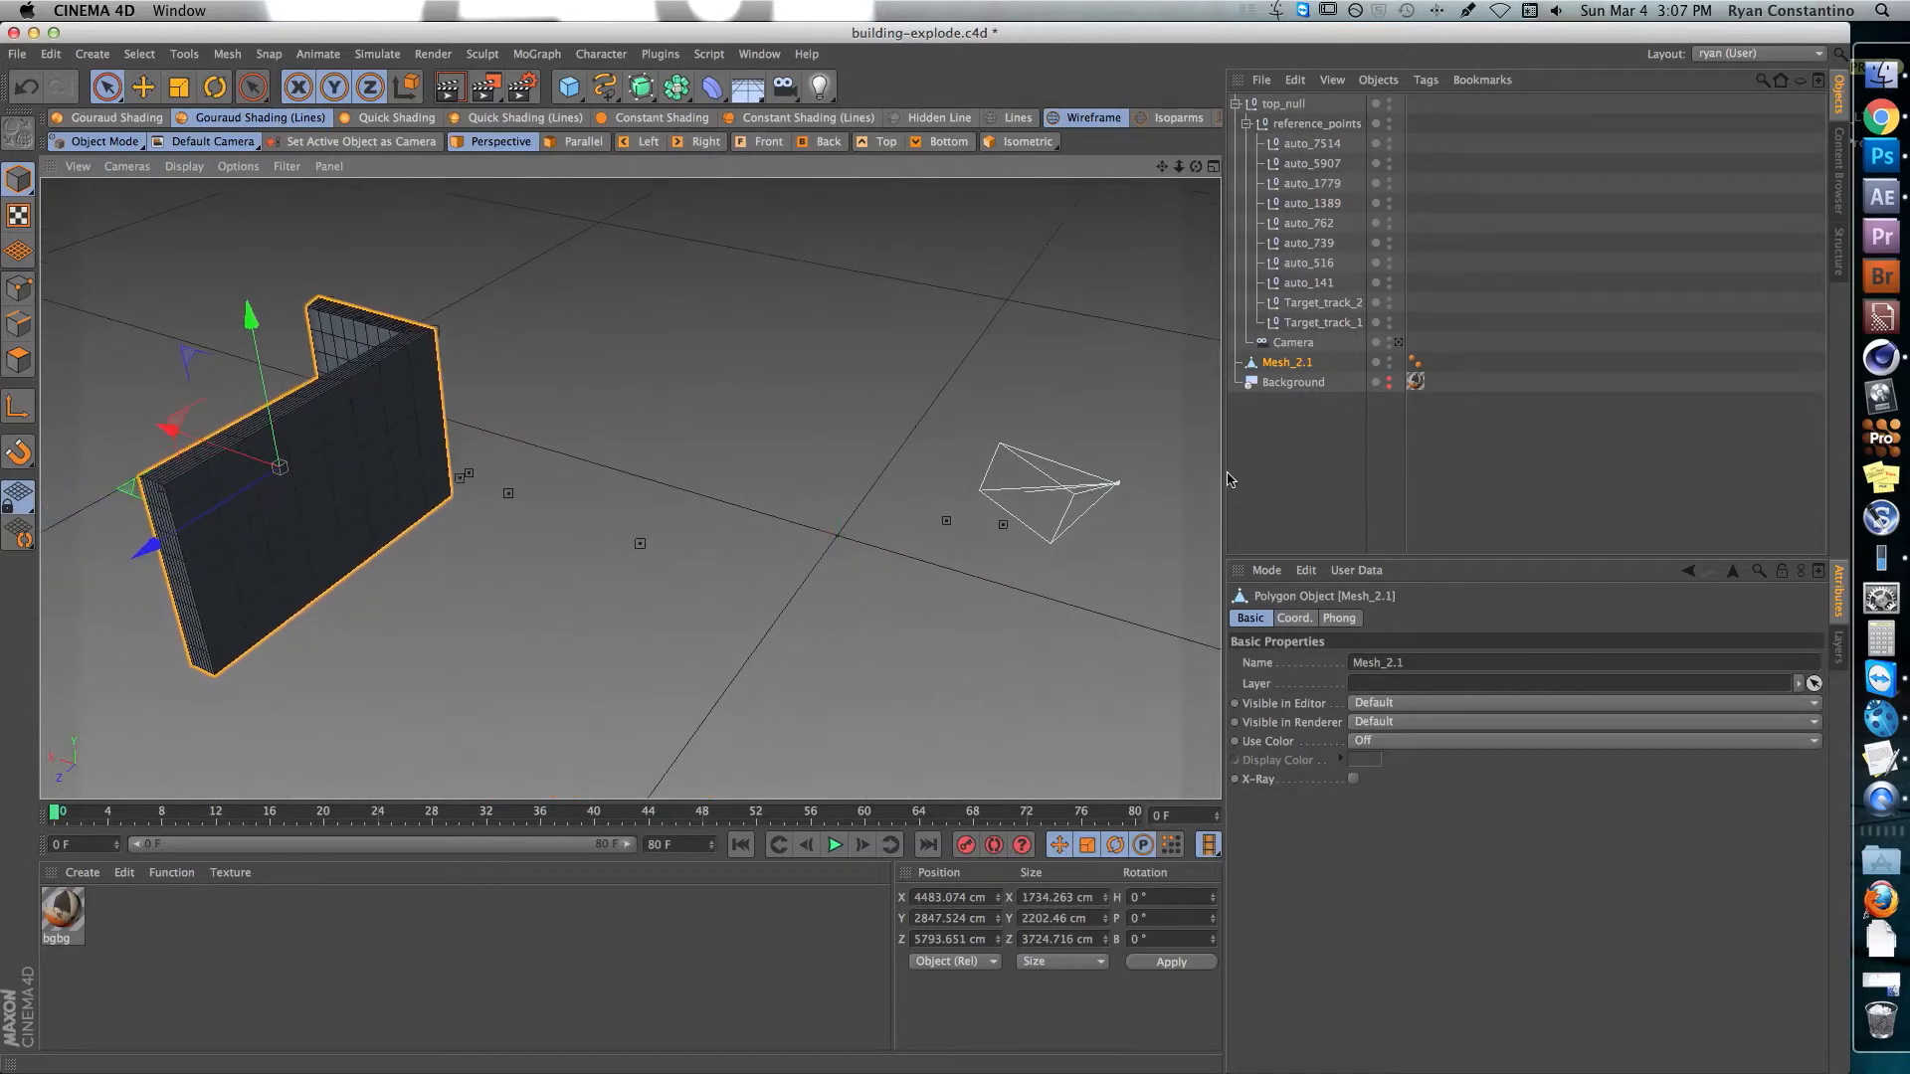
- Look through the tracked camera, play the animation to check the mesh's motion, and show the Background again
{"action": "left_click", "coordinate": [1398, 342]}
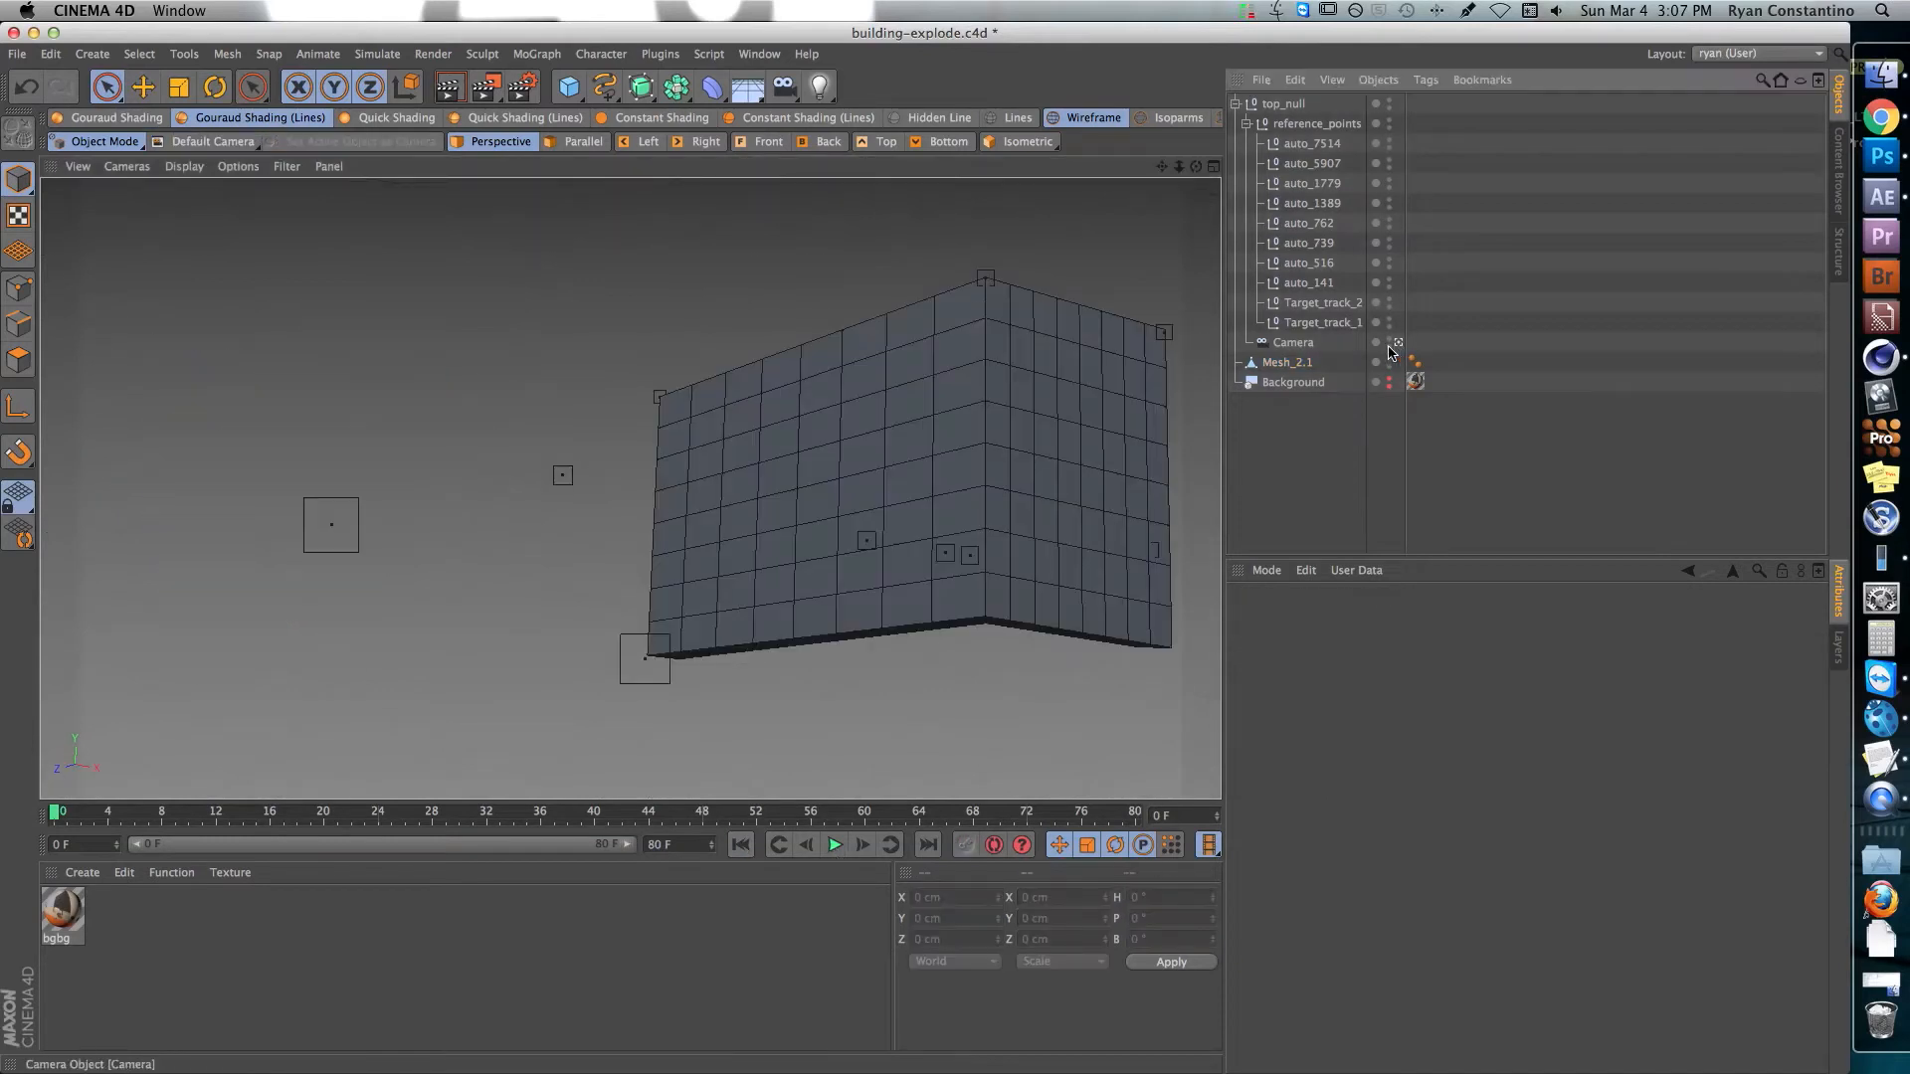
{"action": "left_click", "coordinate": [837, 846]}
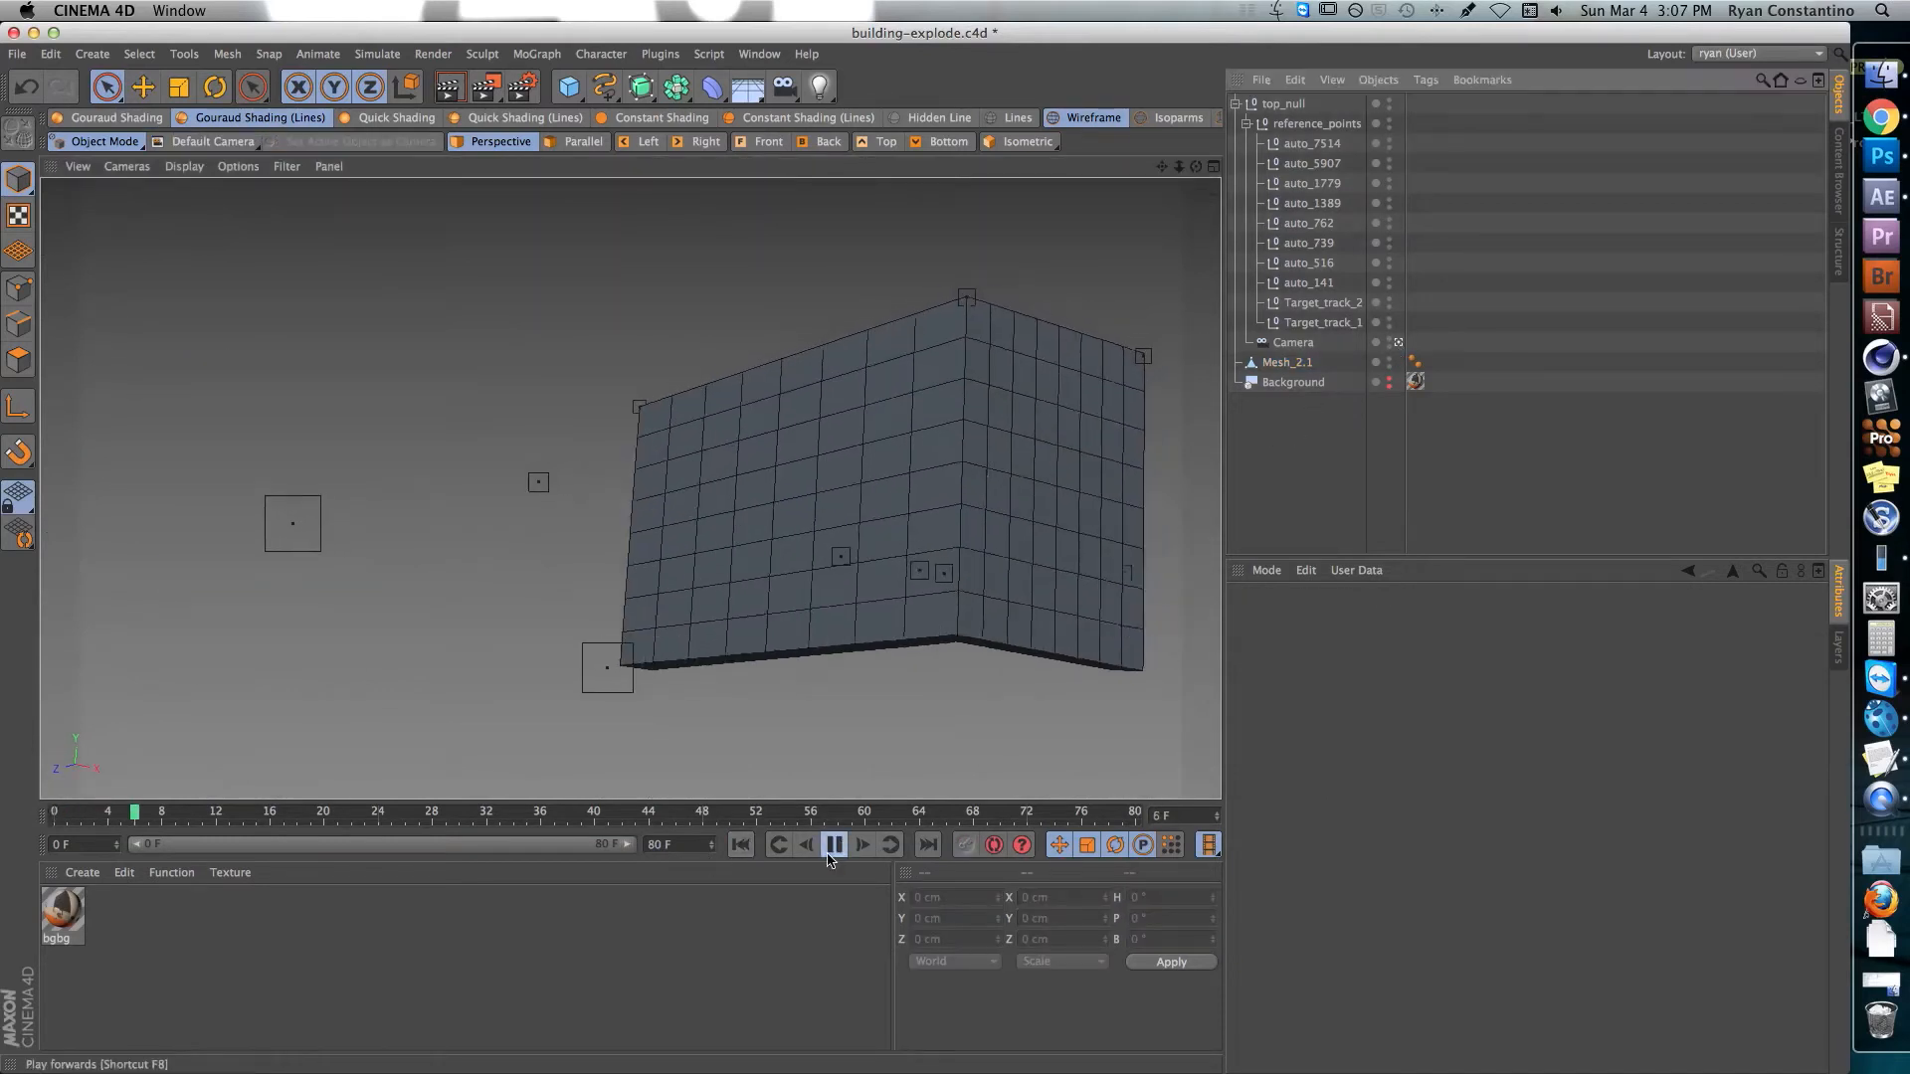
{"action": "left_click", "coordinate": [833, 846]}
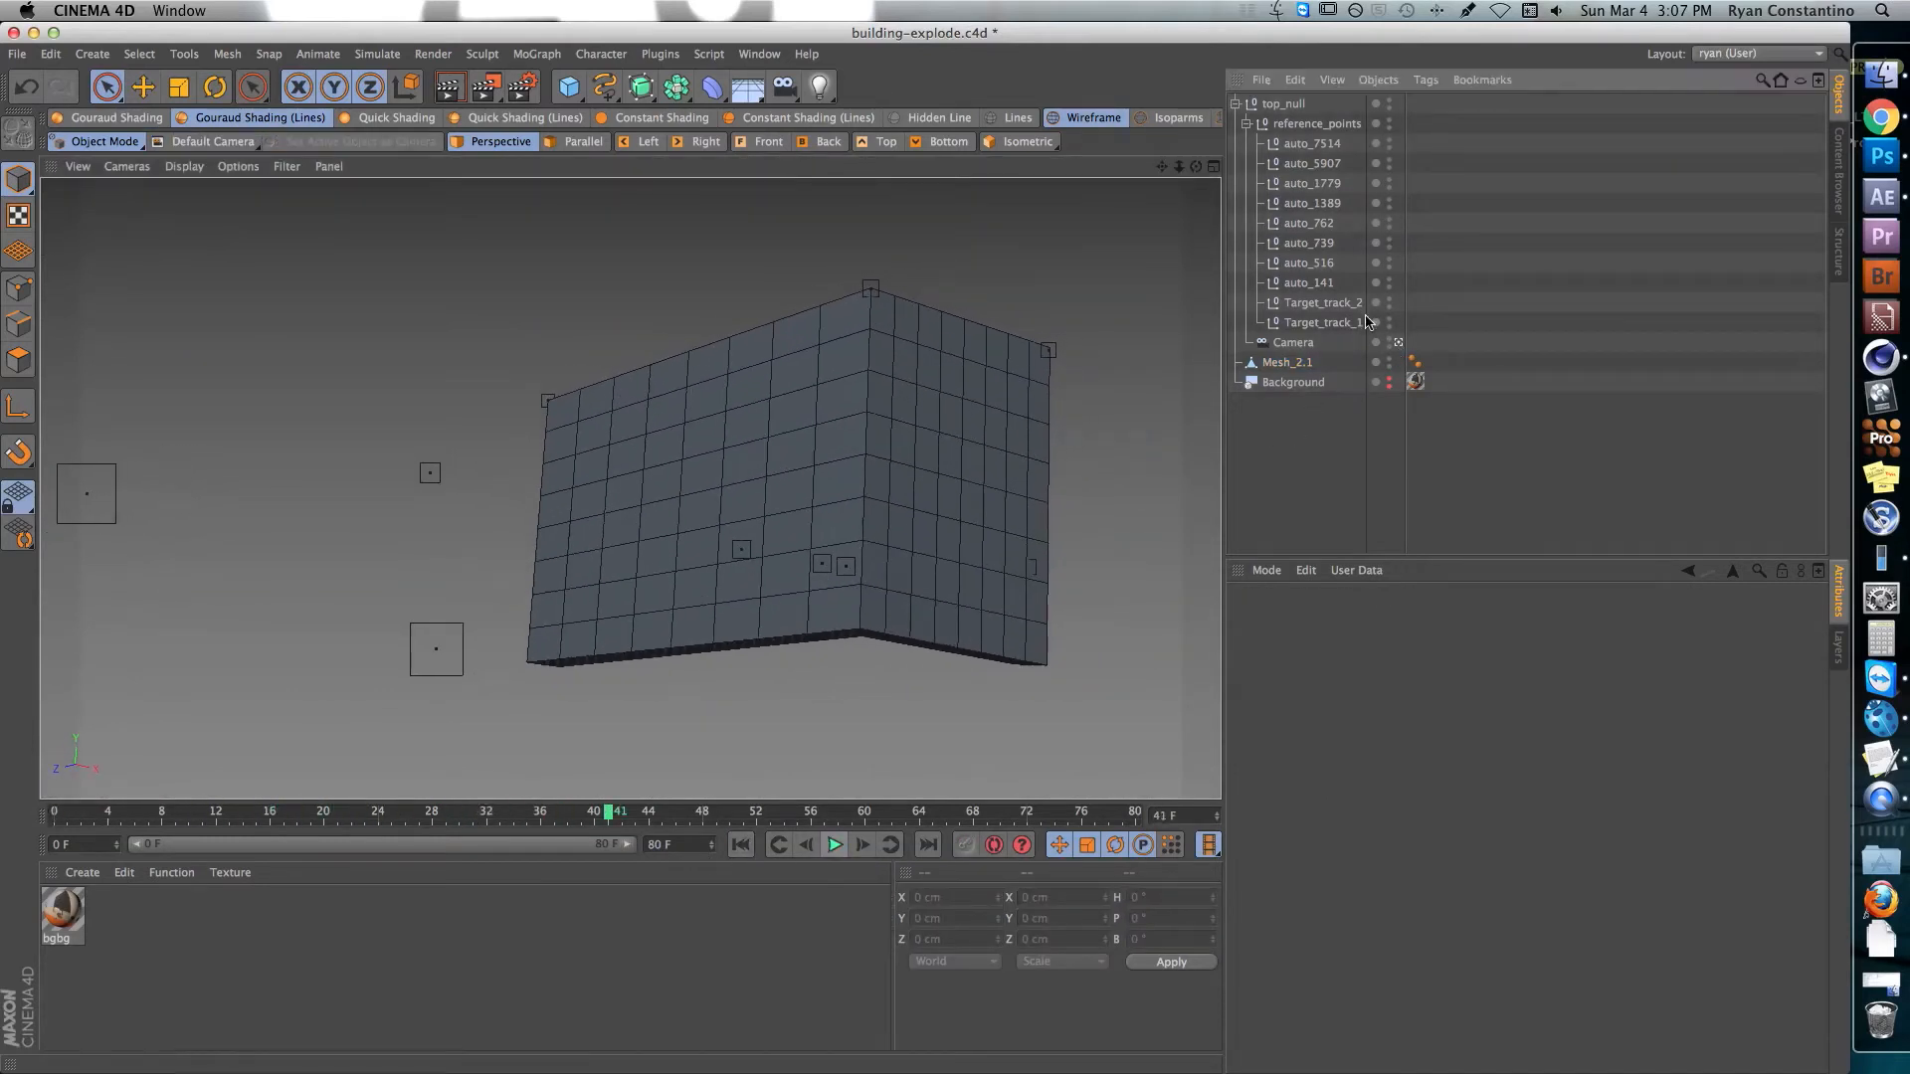
{"action": "left_click", "coordinate": [1389, 383]}
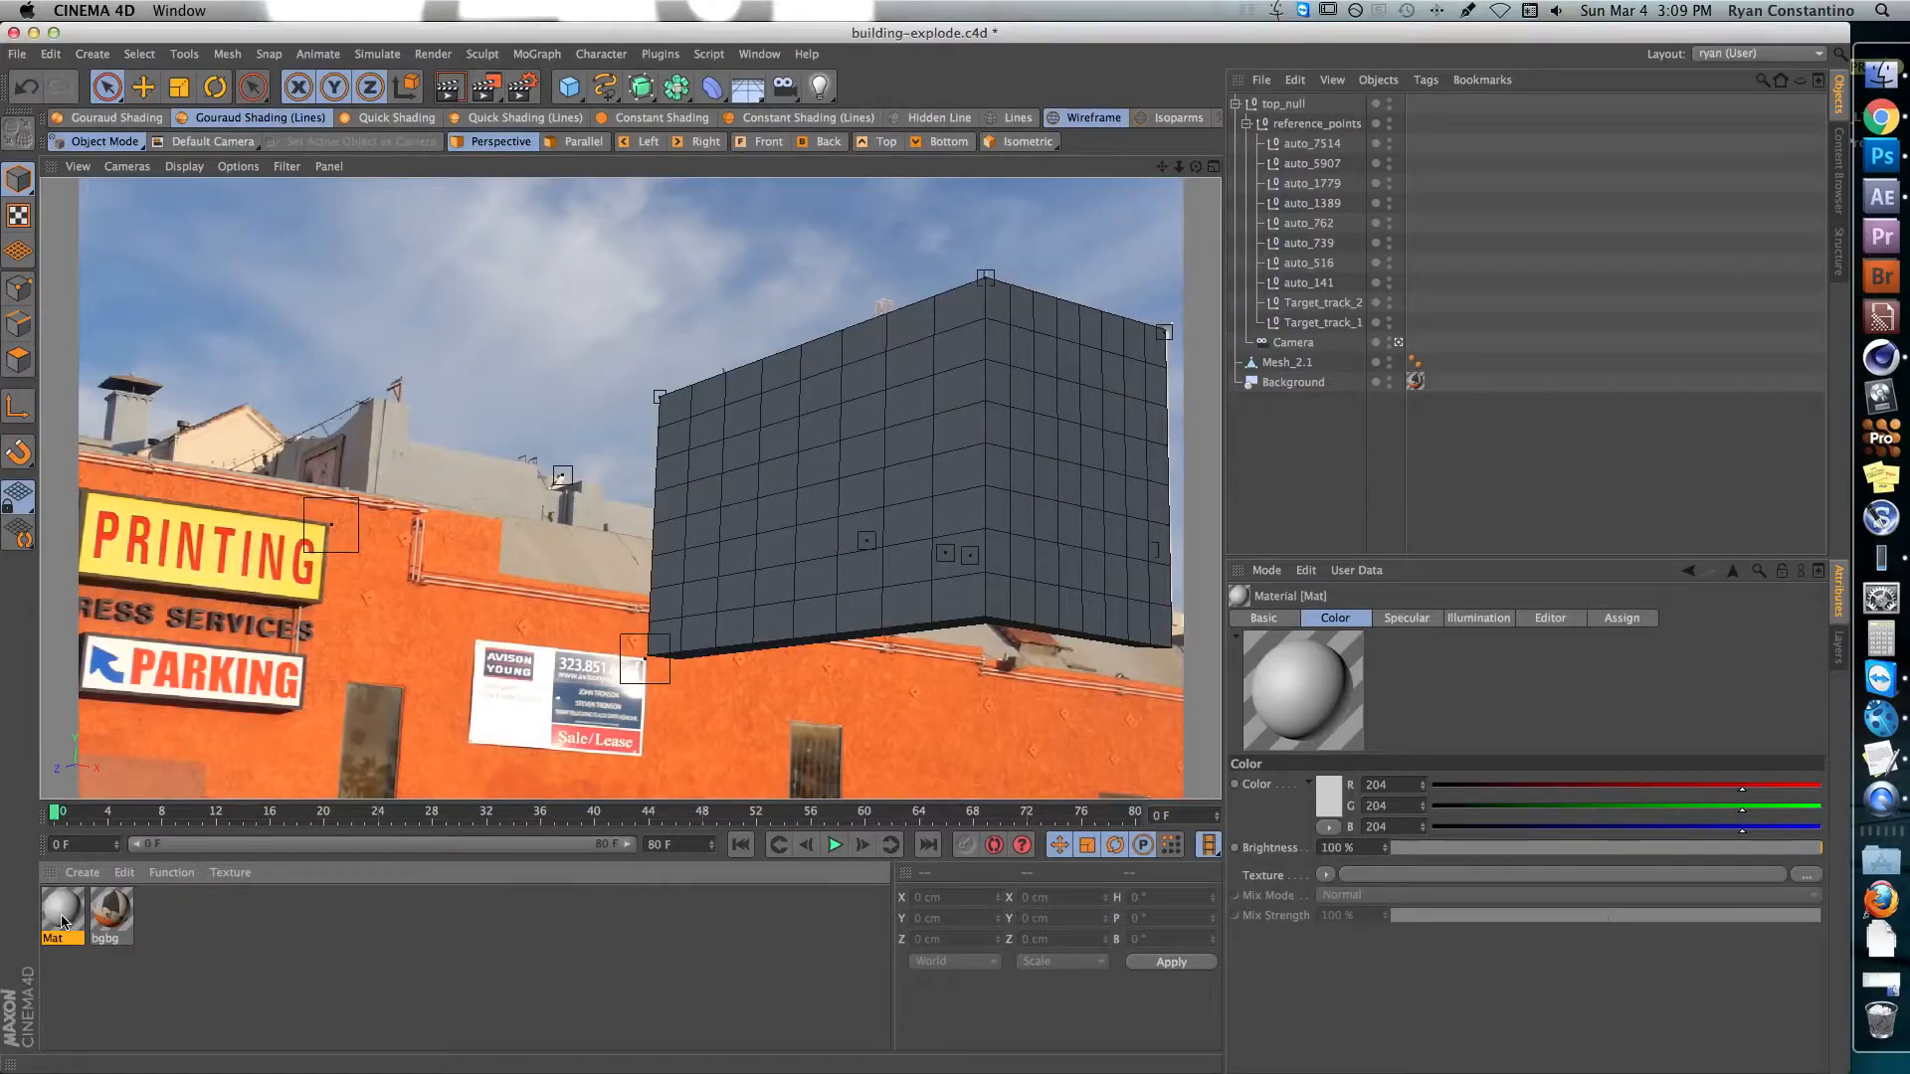
- Apply the Mat material to Mesh_2.1 and leave only the material's Luminance channel enabled
{"action": "left_click_drag", "start_coordinate": [63, 922], "coordinate": [972, 468]}
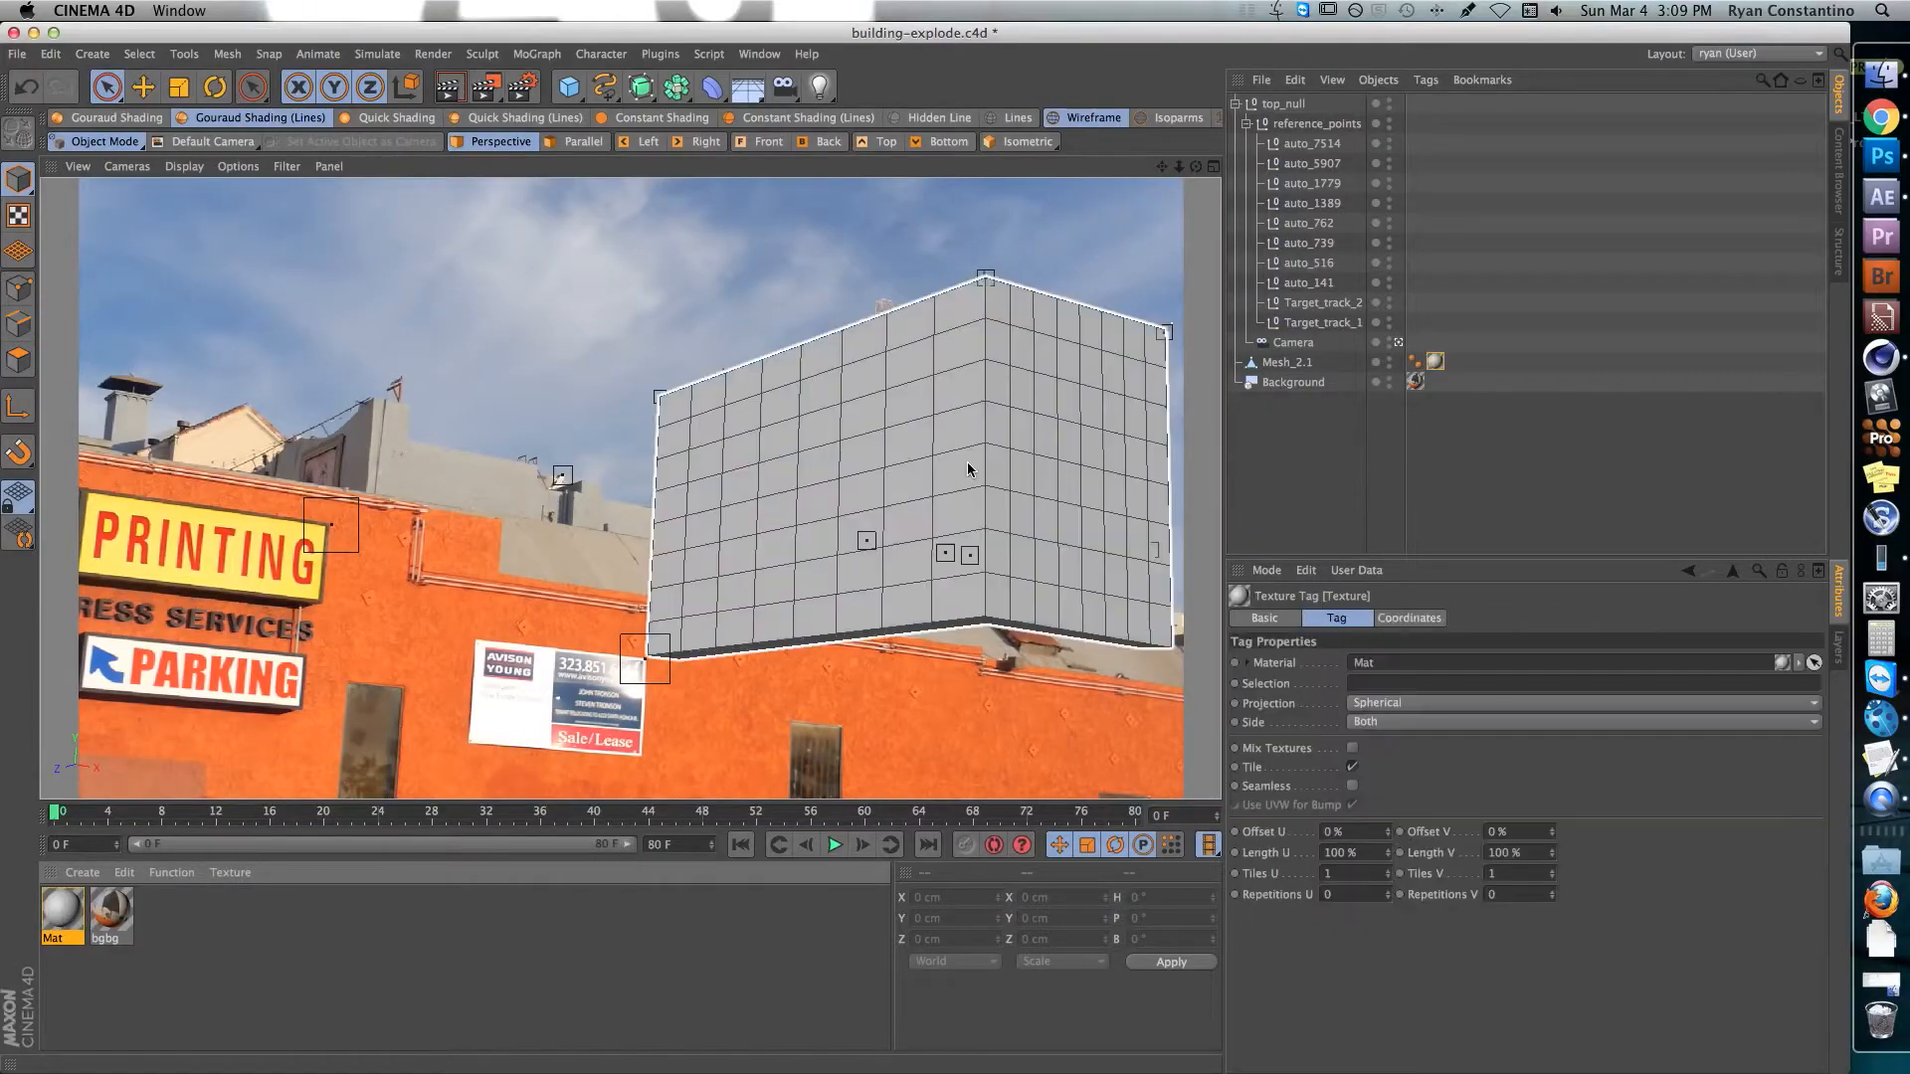
{"action": "left_click", "coordinate": [1426, 353]}
{"action": "double_click", "coordinate": [1431, 358]}
{"action": "left_click_drag", "start_coordinate": [469, 64], "coordinate": [759, 65]}
{"action": "left_click", "coordinate": [686, 458]}
{"action": "left_click", "coordinate": [686, 270]}
{"action": "left_click", "coordinate": [650, 310]}
{"action": "left_click", "coordinate": [686, 307]}
- Load P1090060_00000.jpg from the seq folder as the luminance texture, without copying it to the project location
{"action": "left_click", "coordinate": [836, 218]}
{"action": "left_click", "coordinate": [858, 260]}
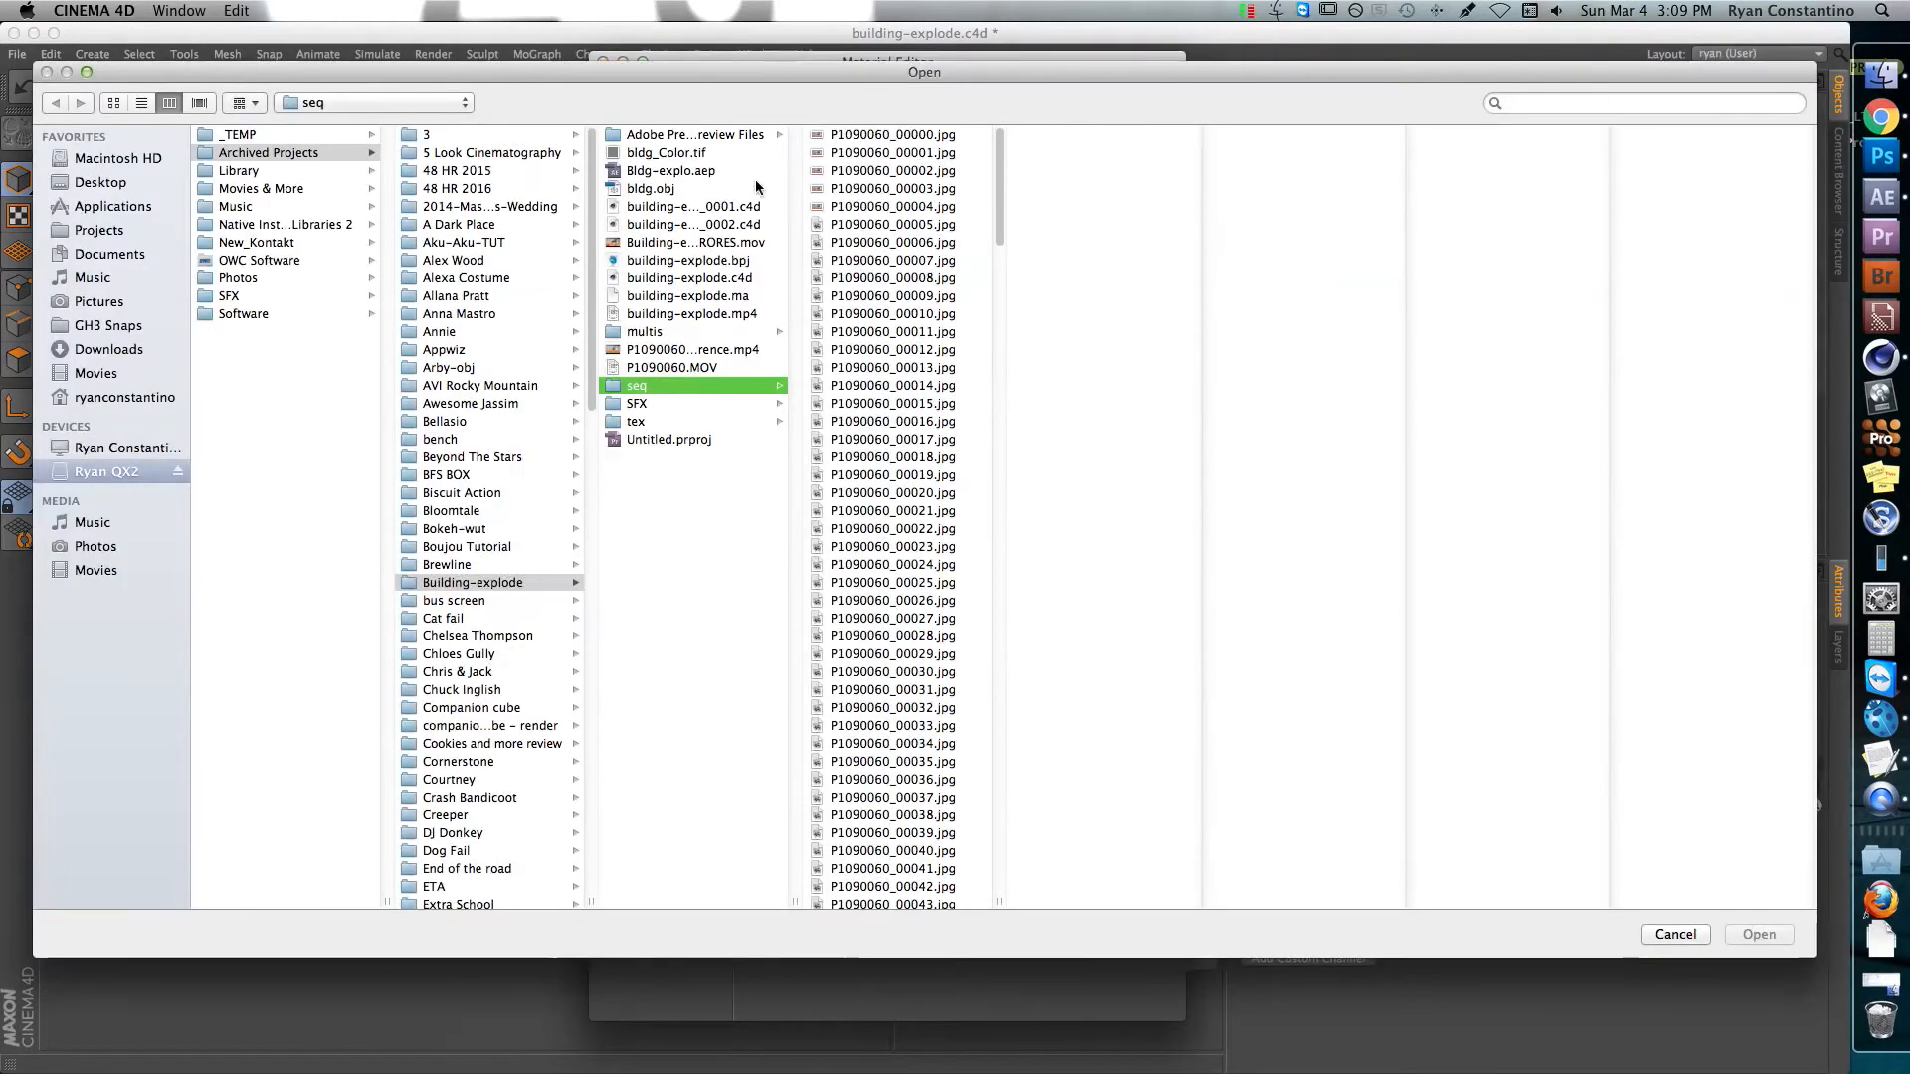
{"action": "left_click", "coordinate": [889, 136]}
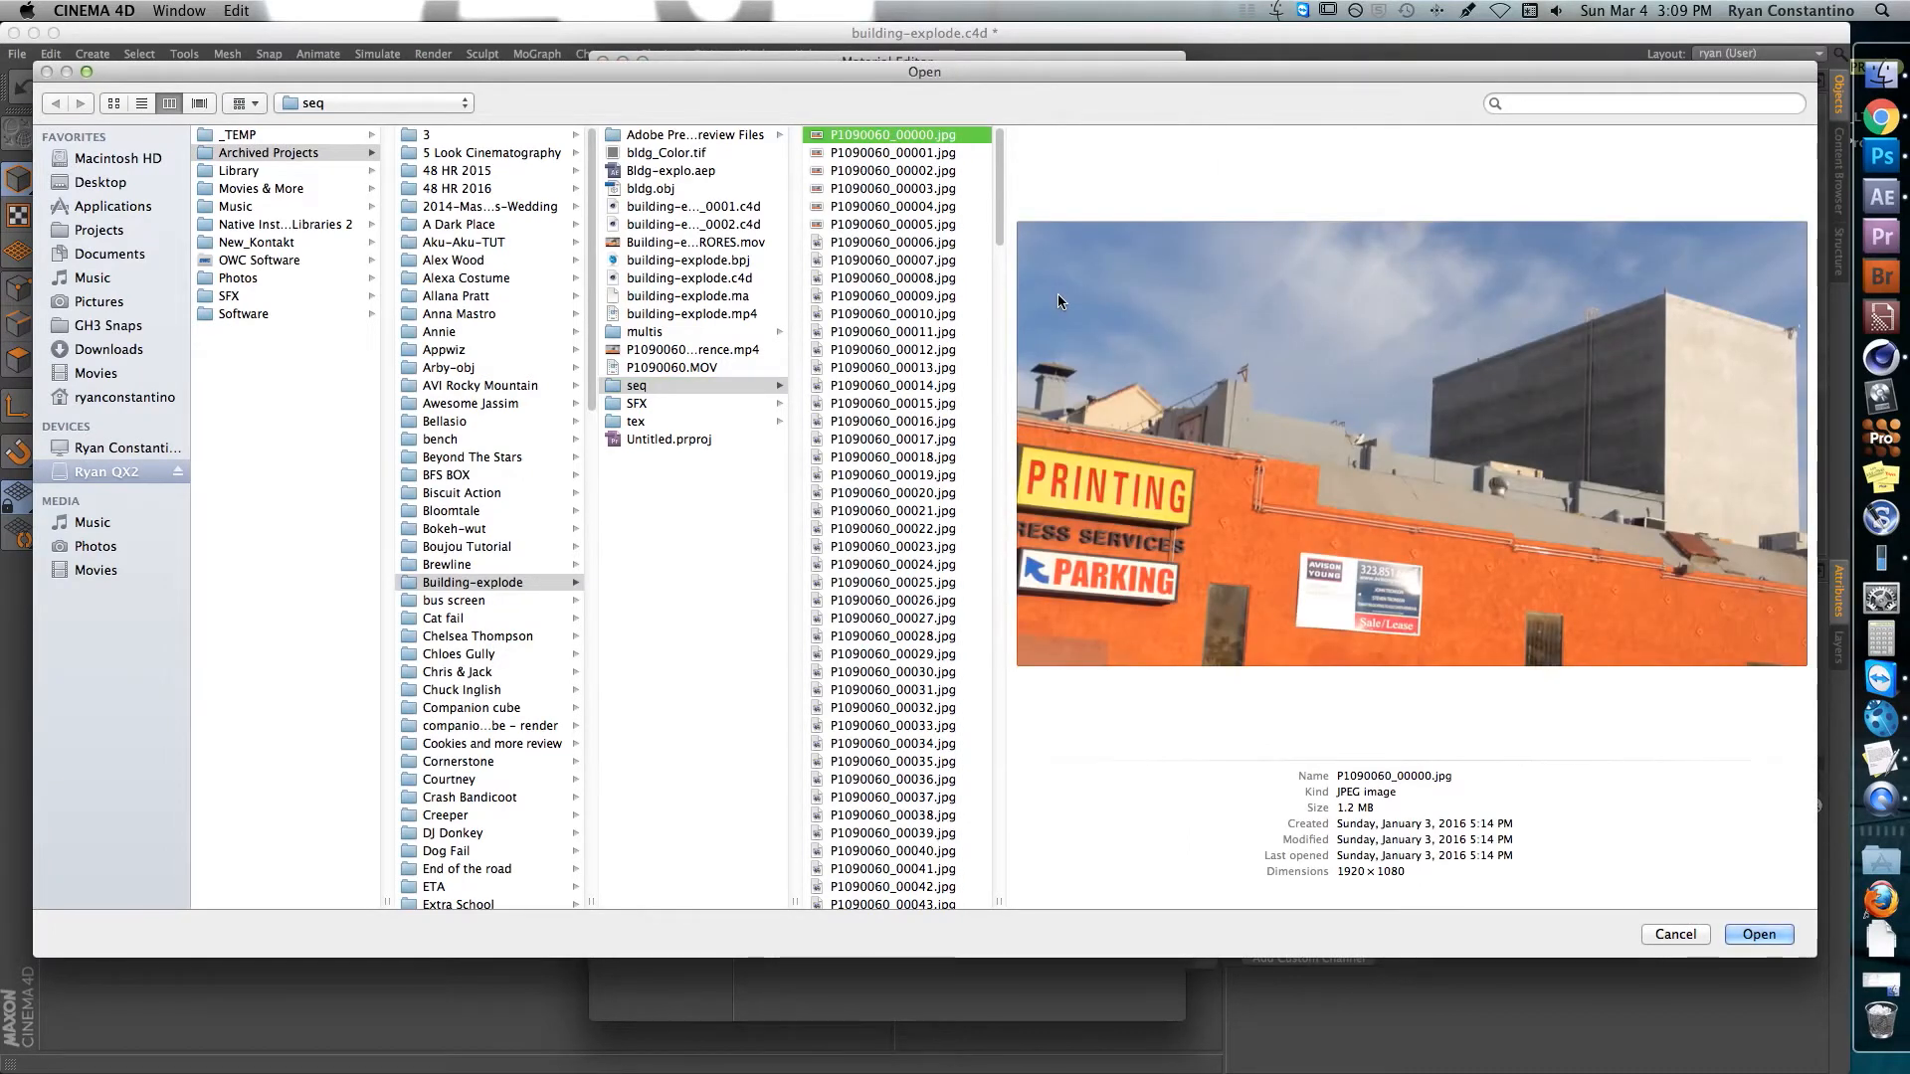
{"action": "key", "text": "Return"}
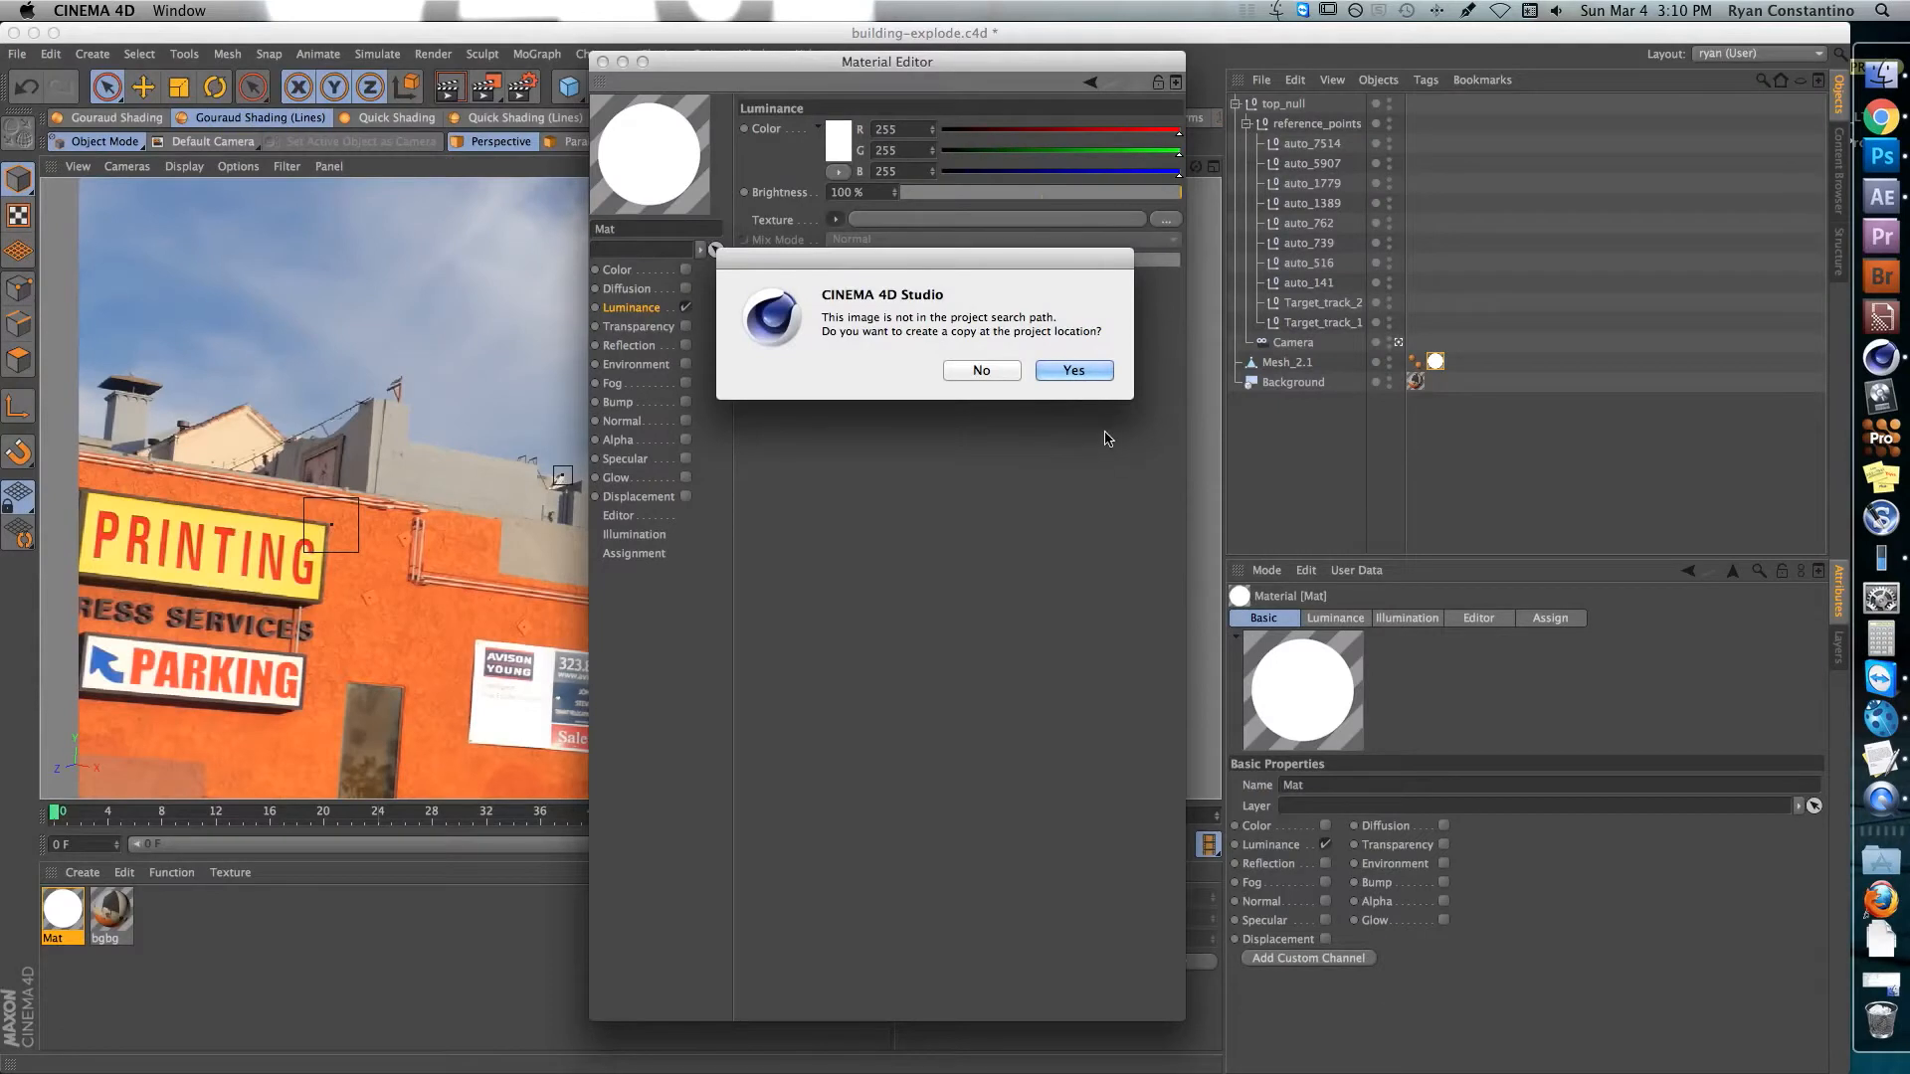
{"action": "left_click", "coordinate": [1016, 370]}
{"action": "left_click", "coordinate": [603, 62]}
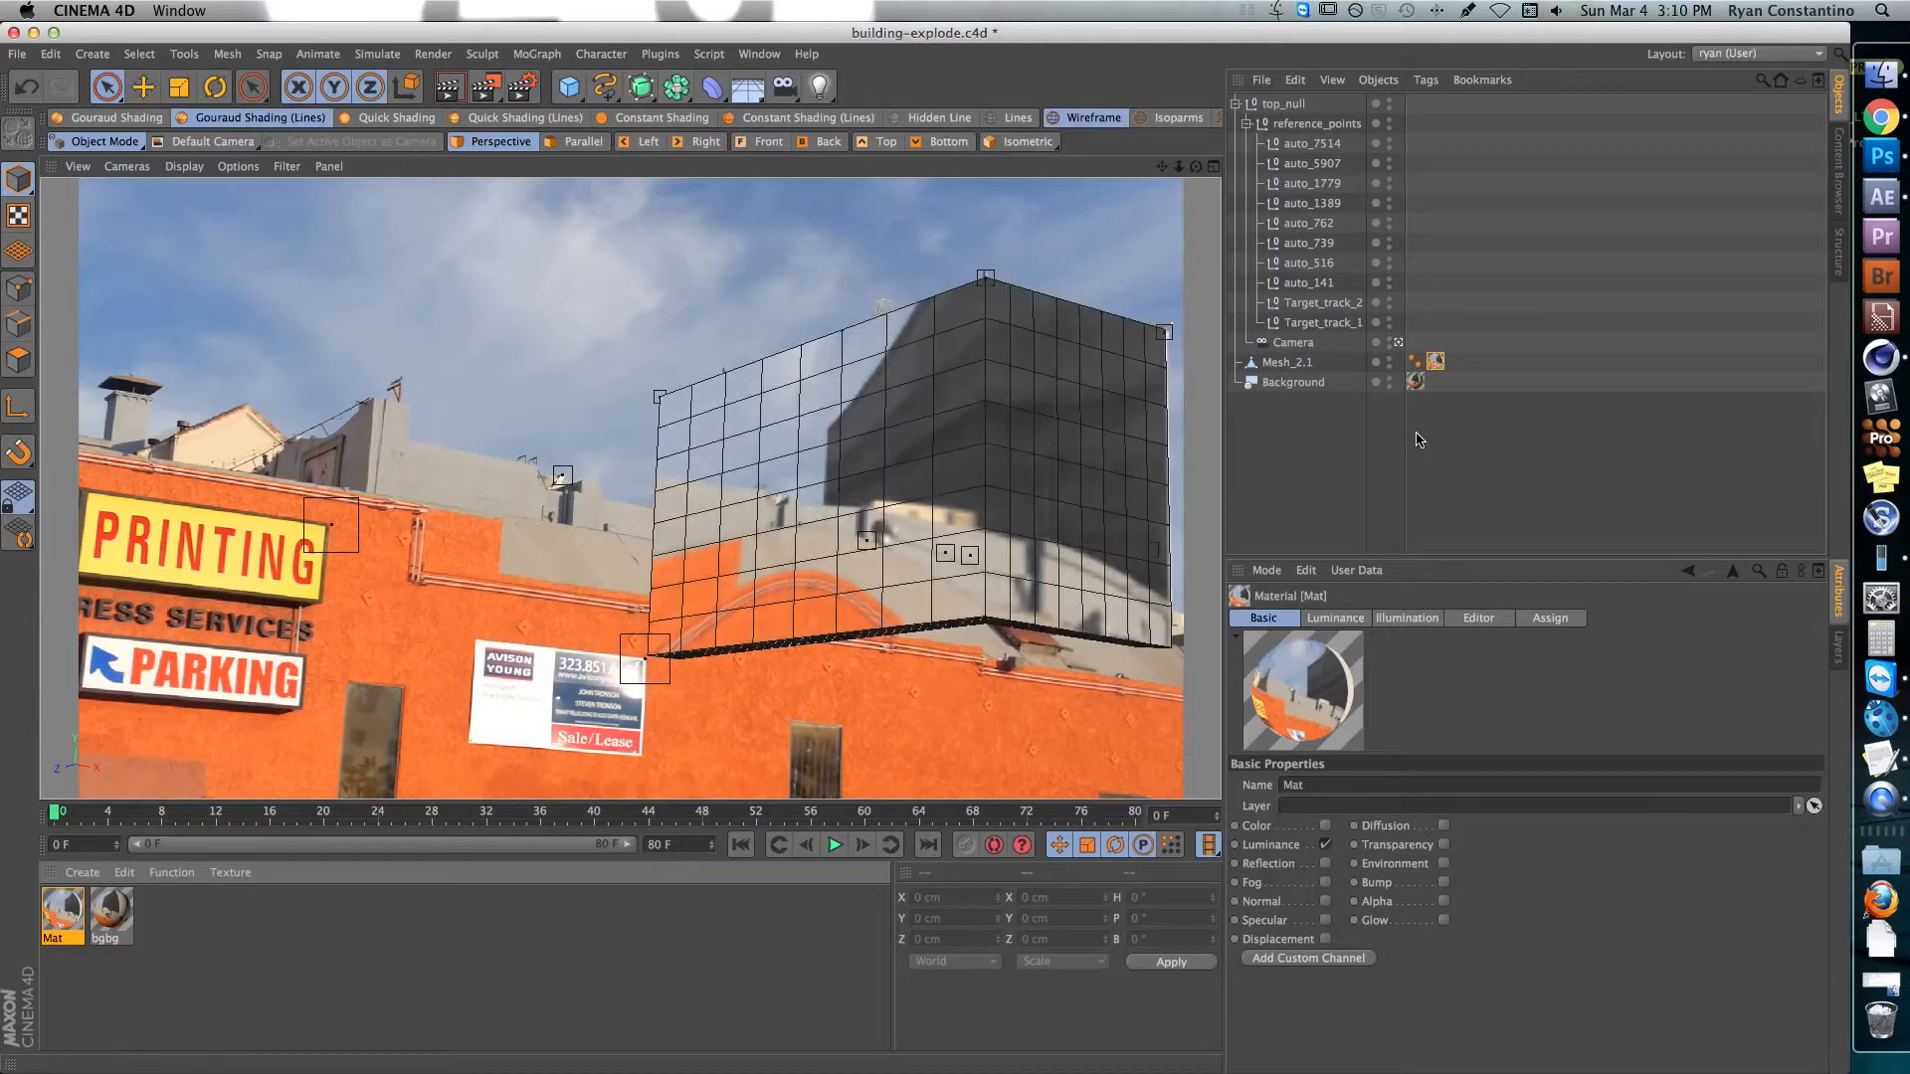
- Set the projection of Mesh_2.1's texture tag to Frontal
{"action": "left_click", "coordinate": [1436, 361]}
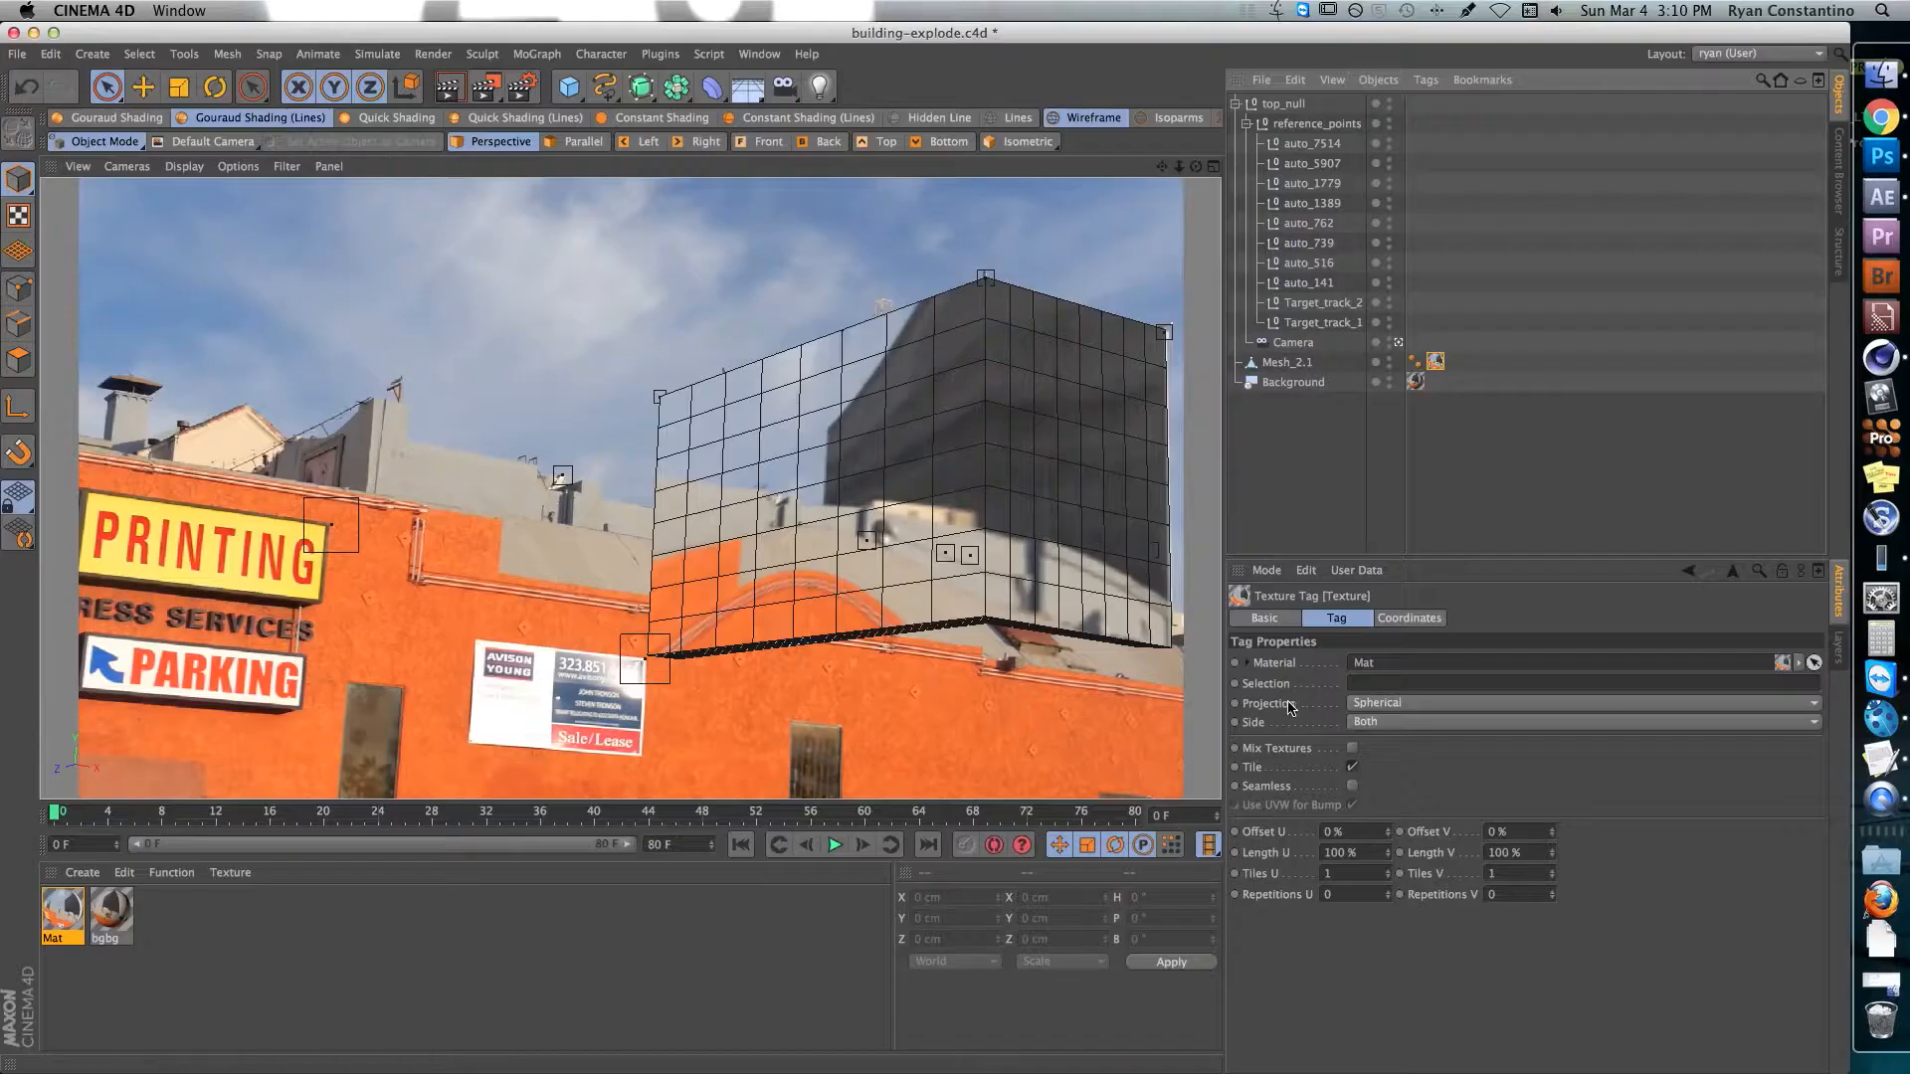
{"action": "left_click", "coordinate": [1408, 704]}
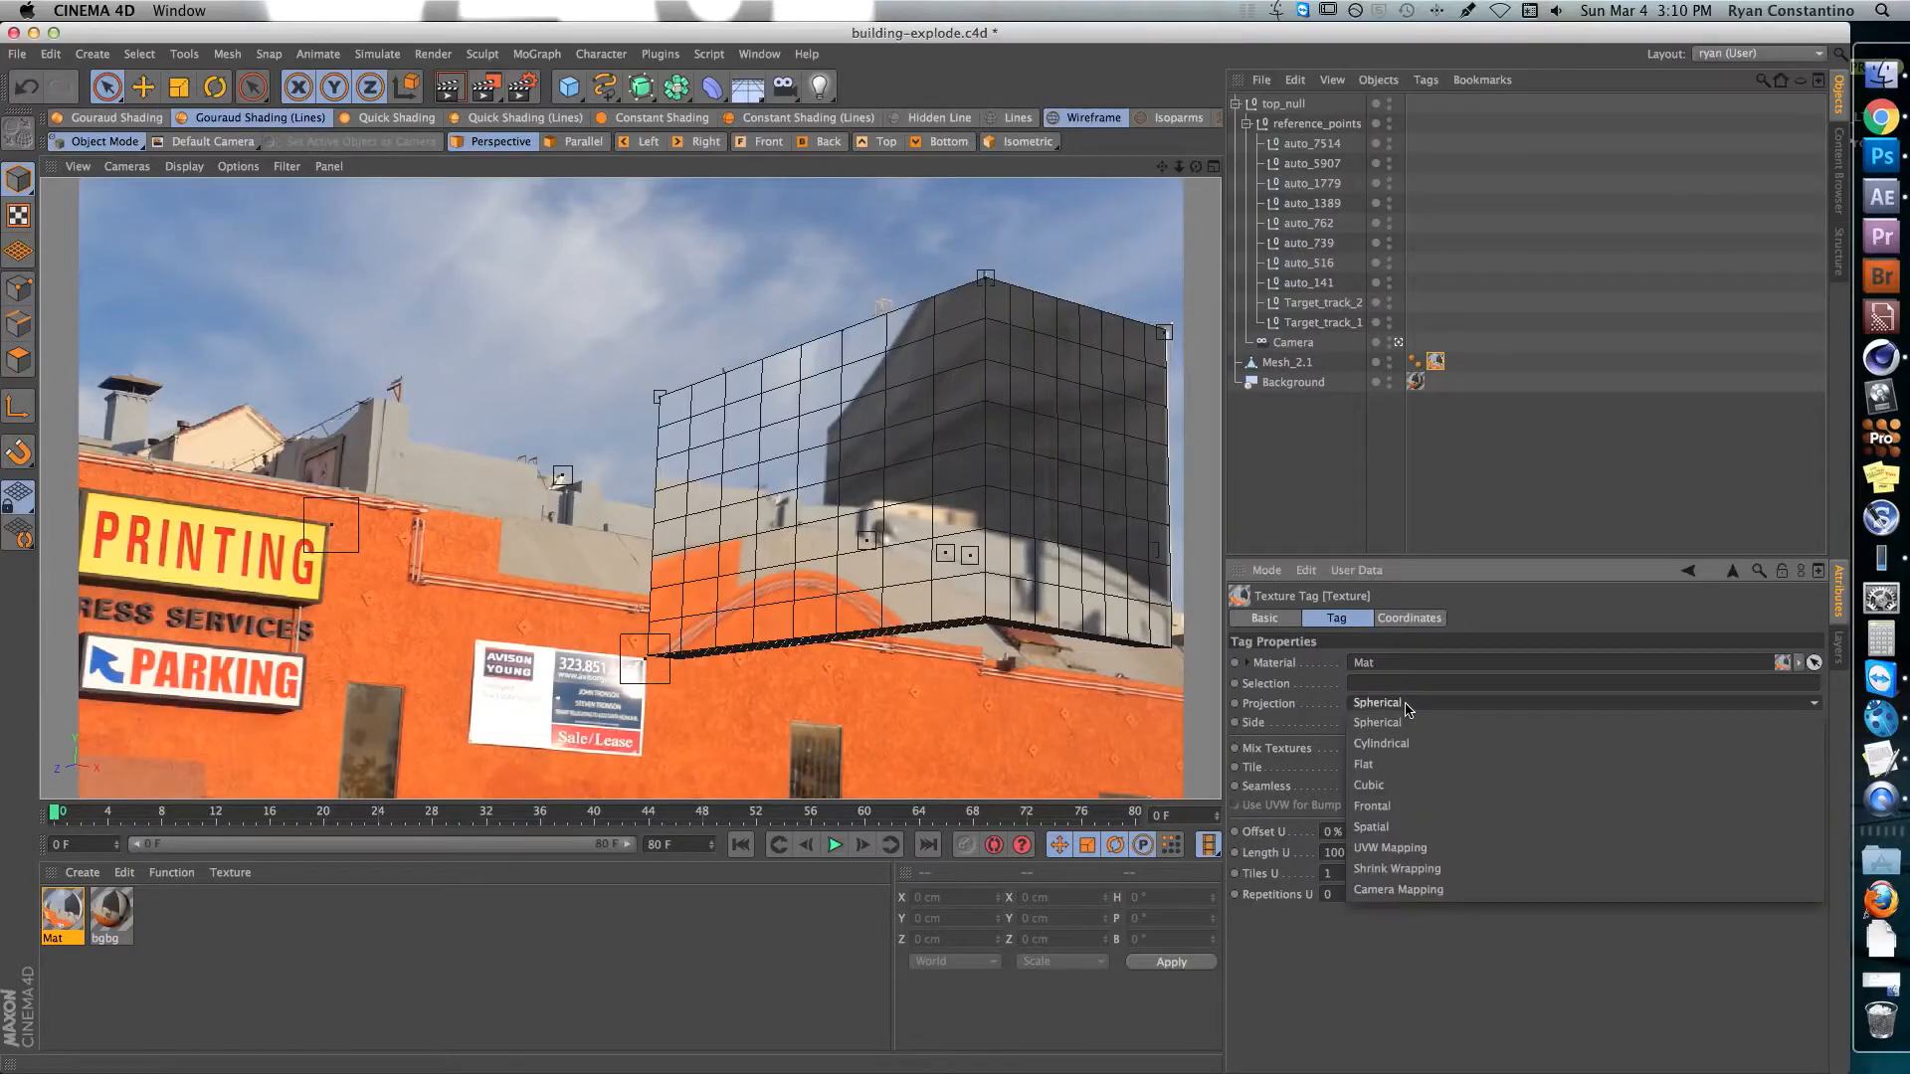
{"action": "left_click", "coordinate": [1393, 806]}
{"action": "left_click", "coordinate": [1379, 493]}
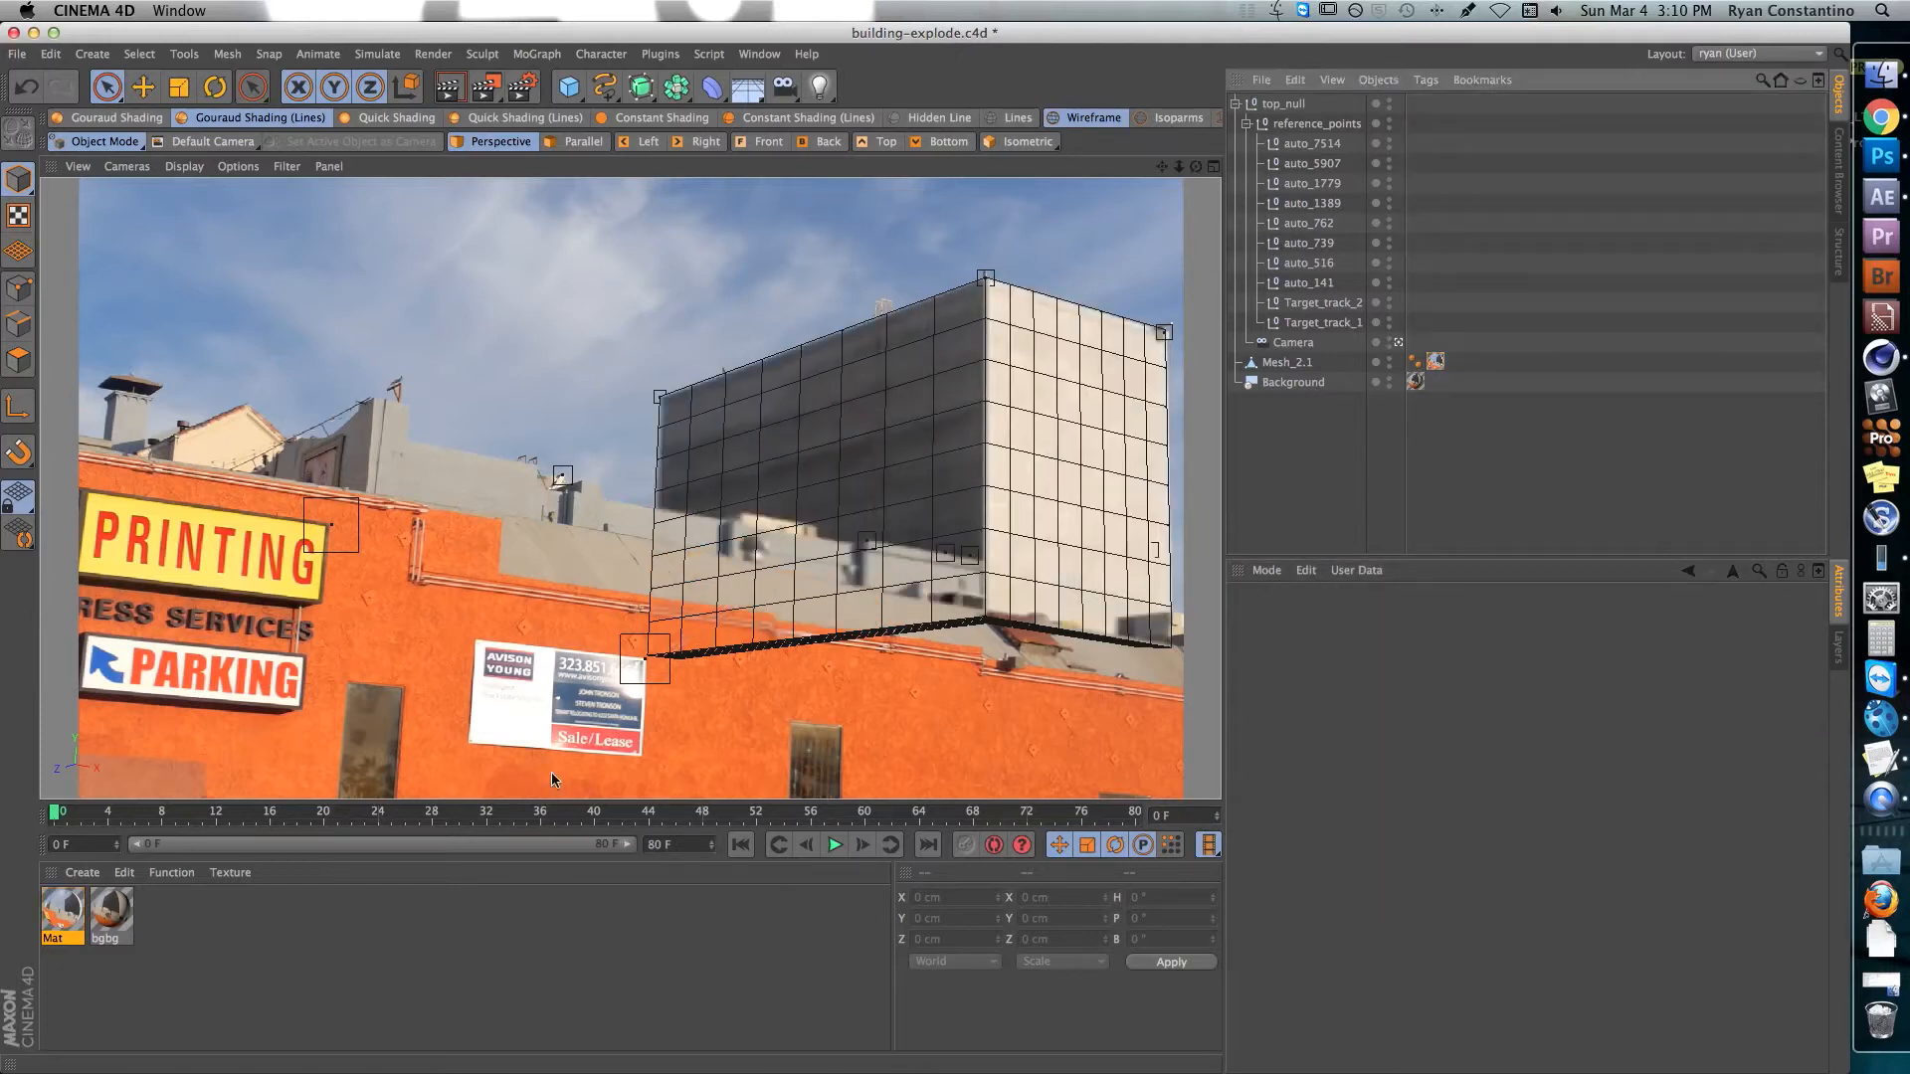
- Set the texture preview size of the Mat material to 2048x2048
{"action": "double_click", "coordinate": [64, 916]}
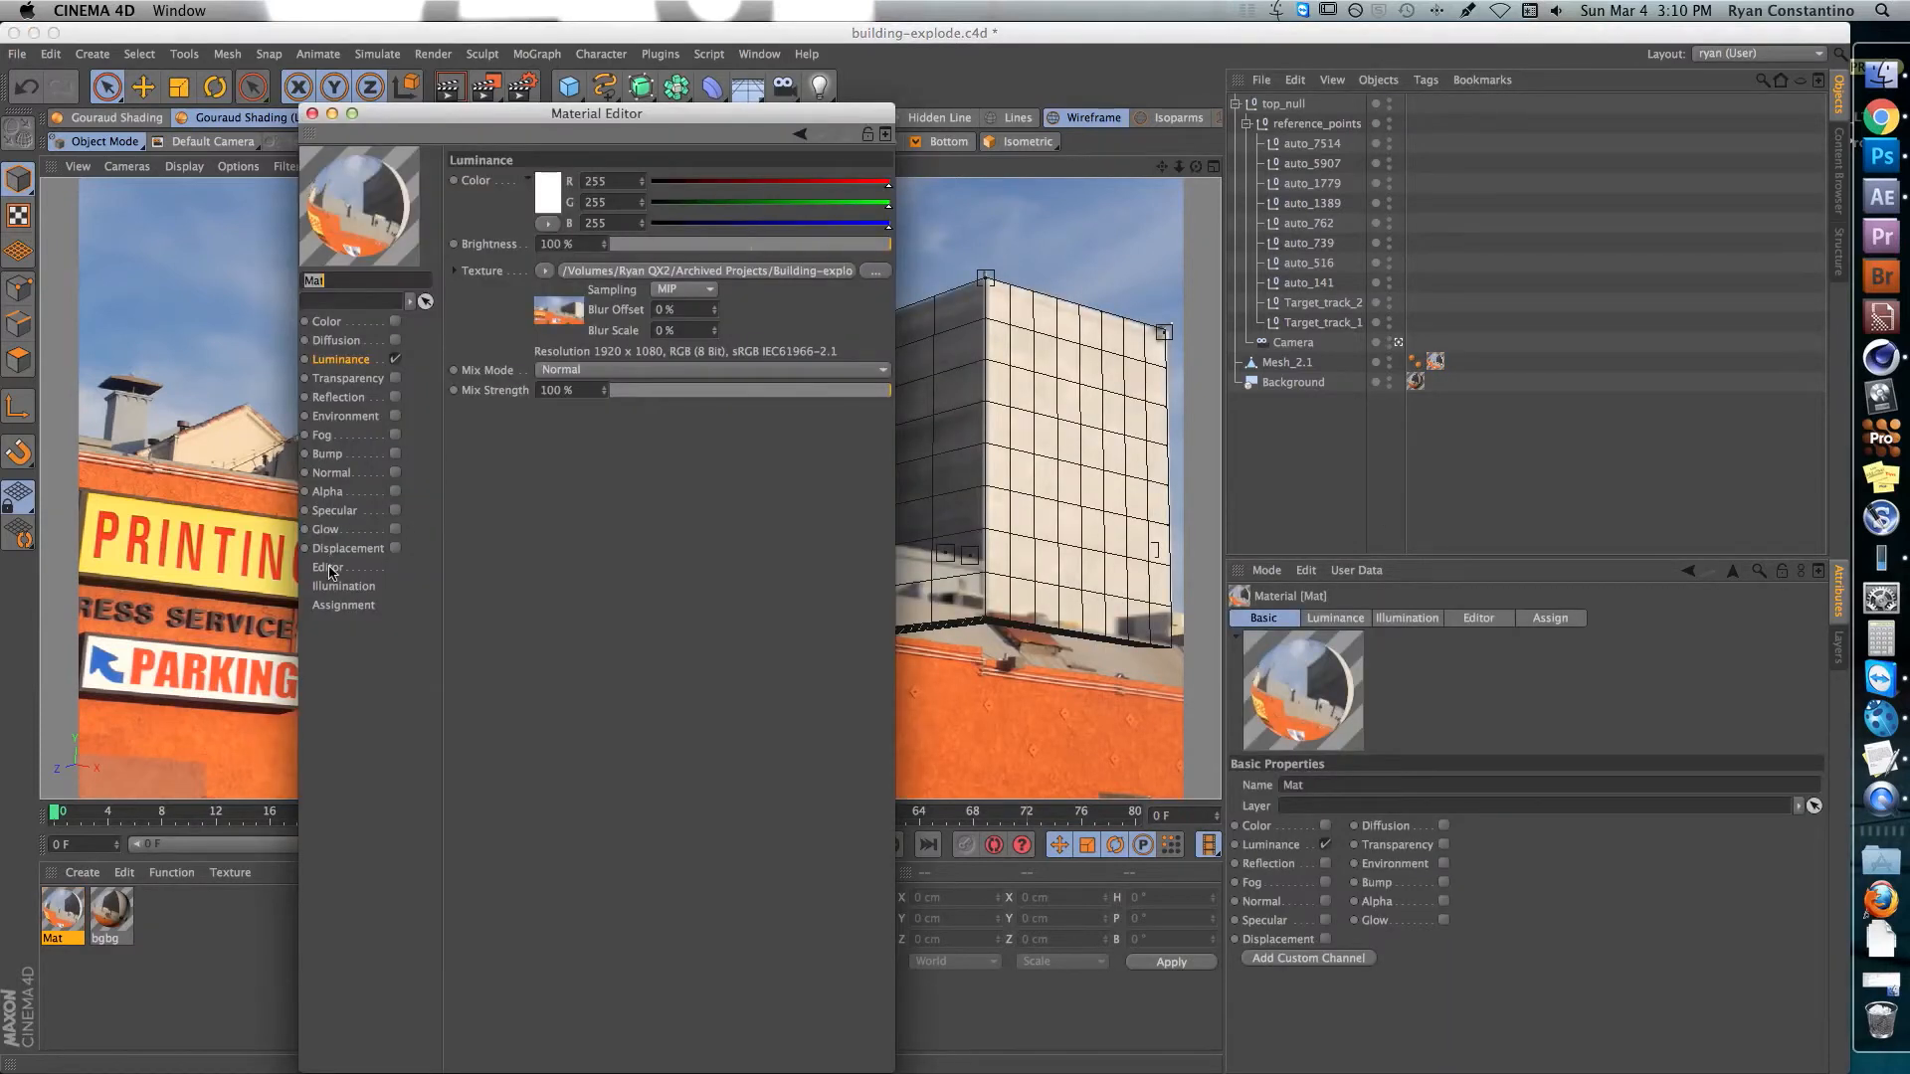
{"action": "left_click", "coordinate": [328, 567]}
{"action": "left_click", "coordinate": [654, 200]}
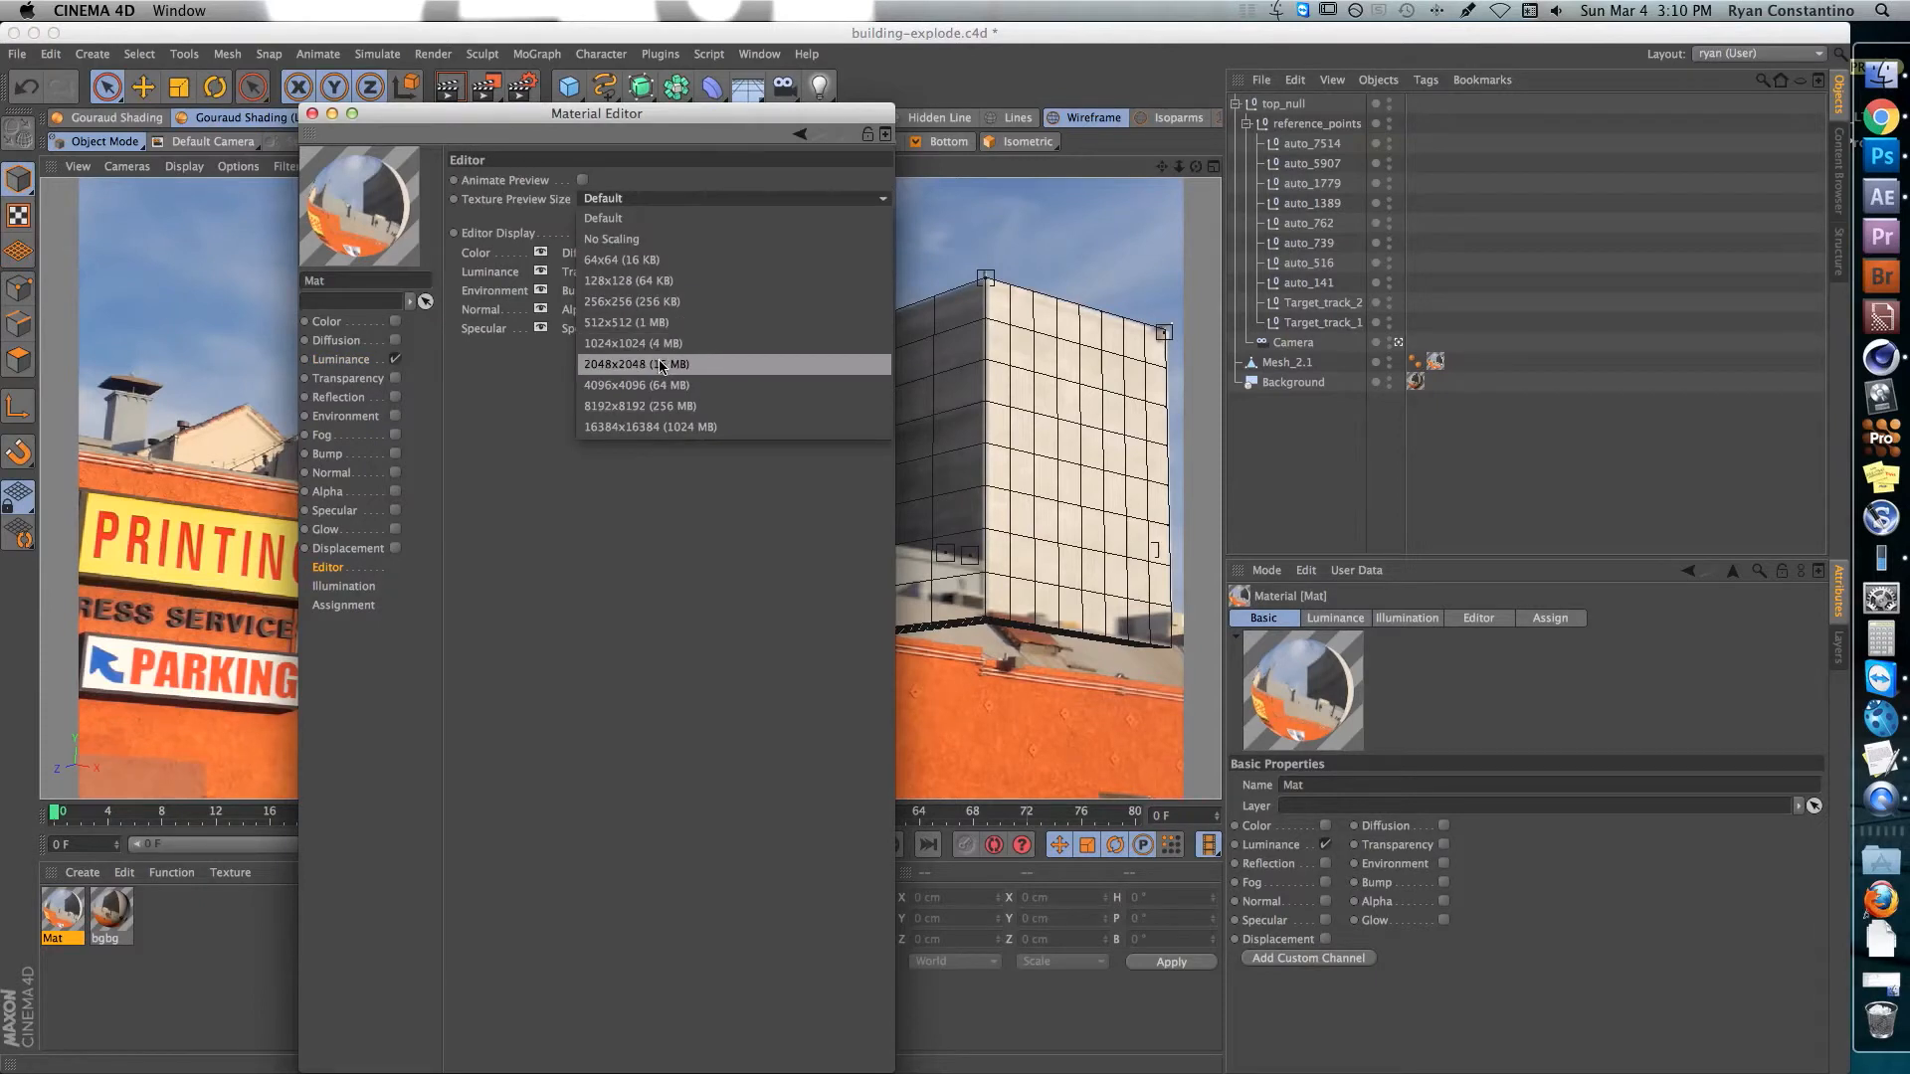
{"action": "left_click", "coordinate": [726, 362]}
{"action": "left_click", "coordinate": [313, 115]}
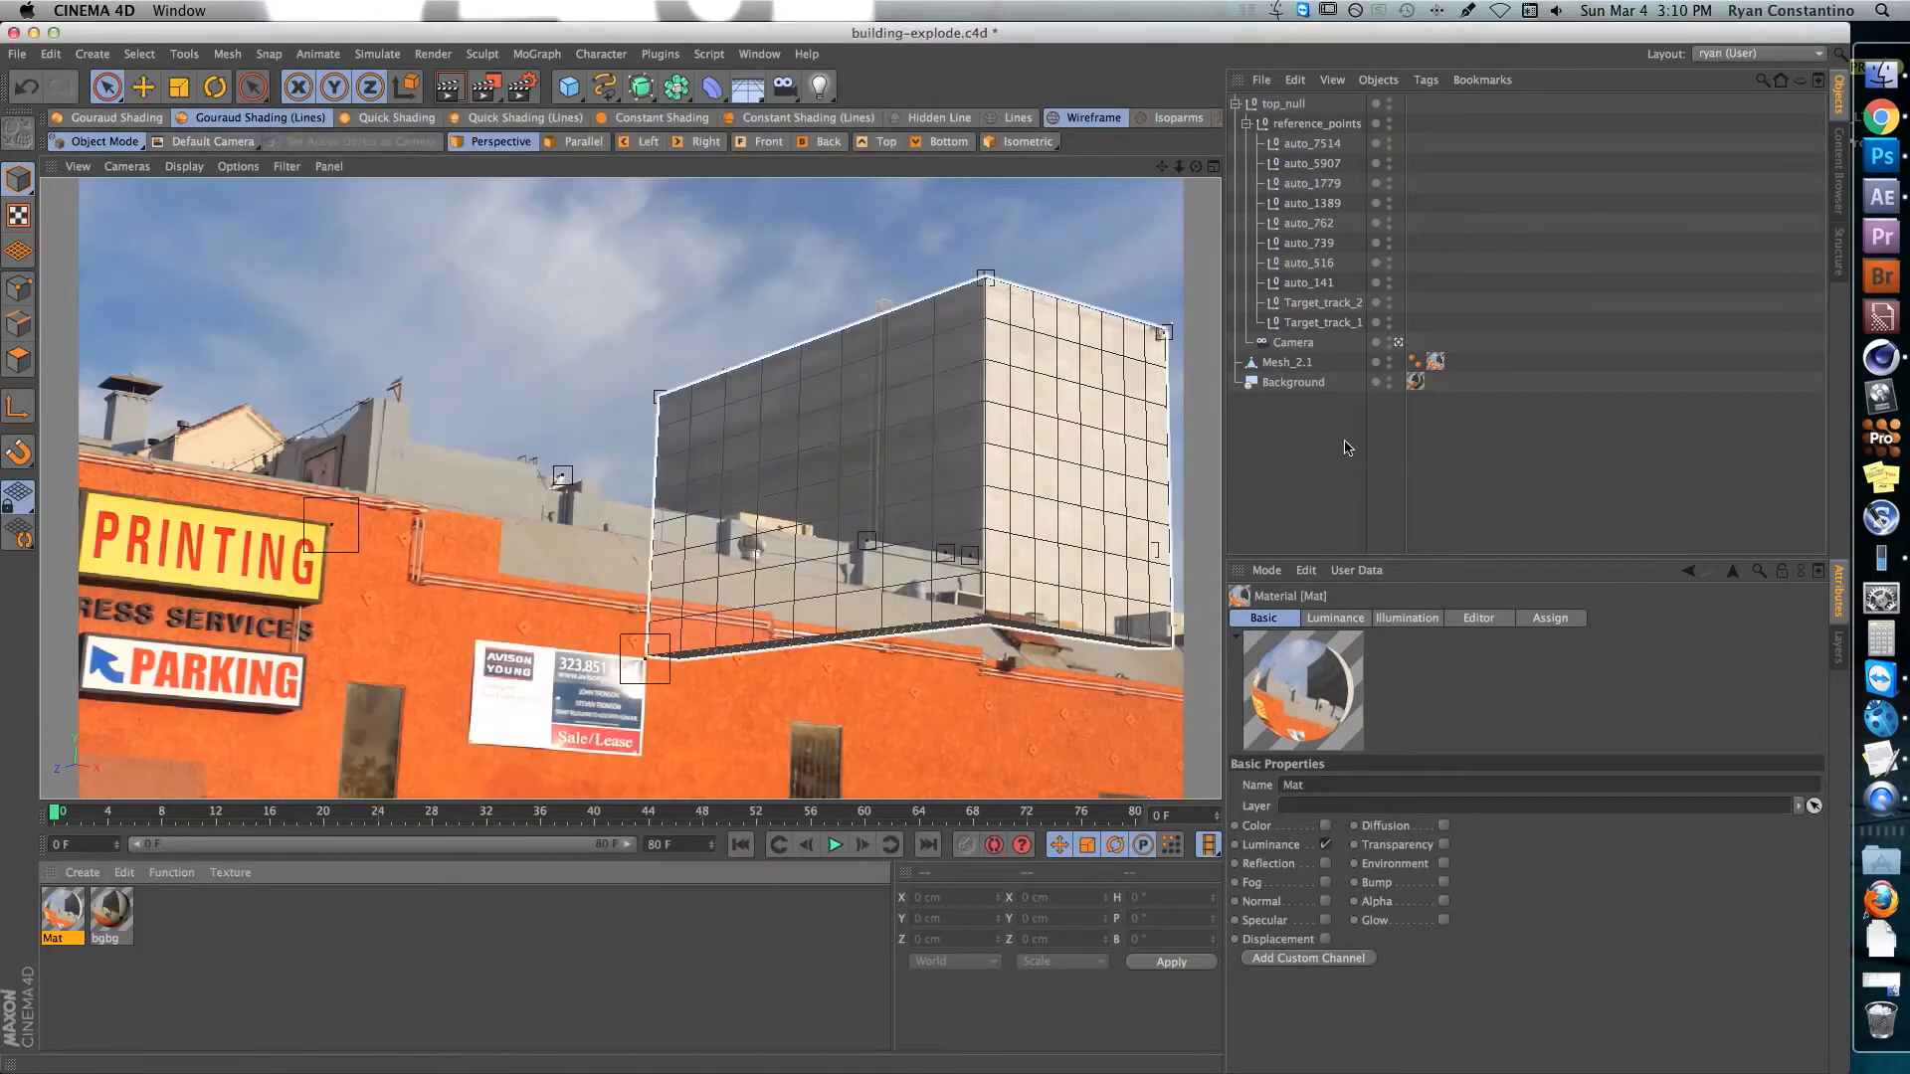
- Switch the viewport display to Gouraud Shading without lines and deselect Mesh_2.1
{"action": "left_click", "coordinate": [1281, 364]}
{"action": "left_click", "coordinate": [107, 119]}
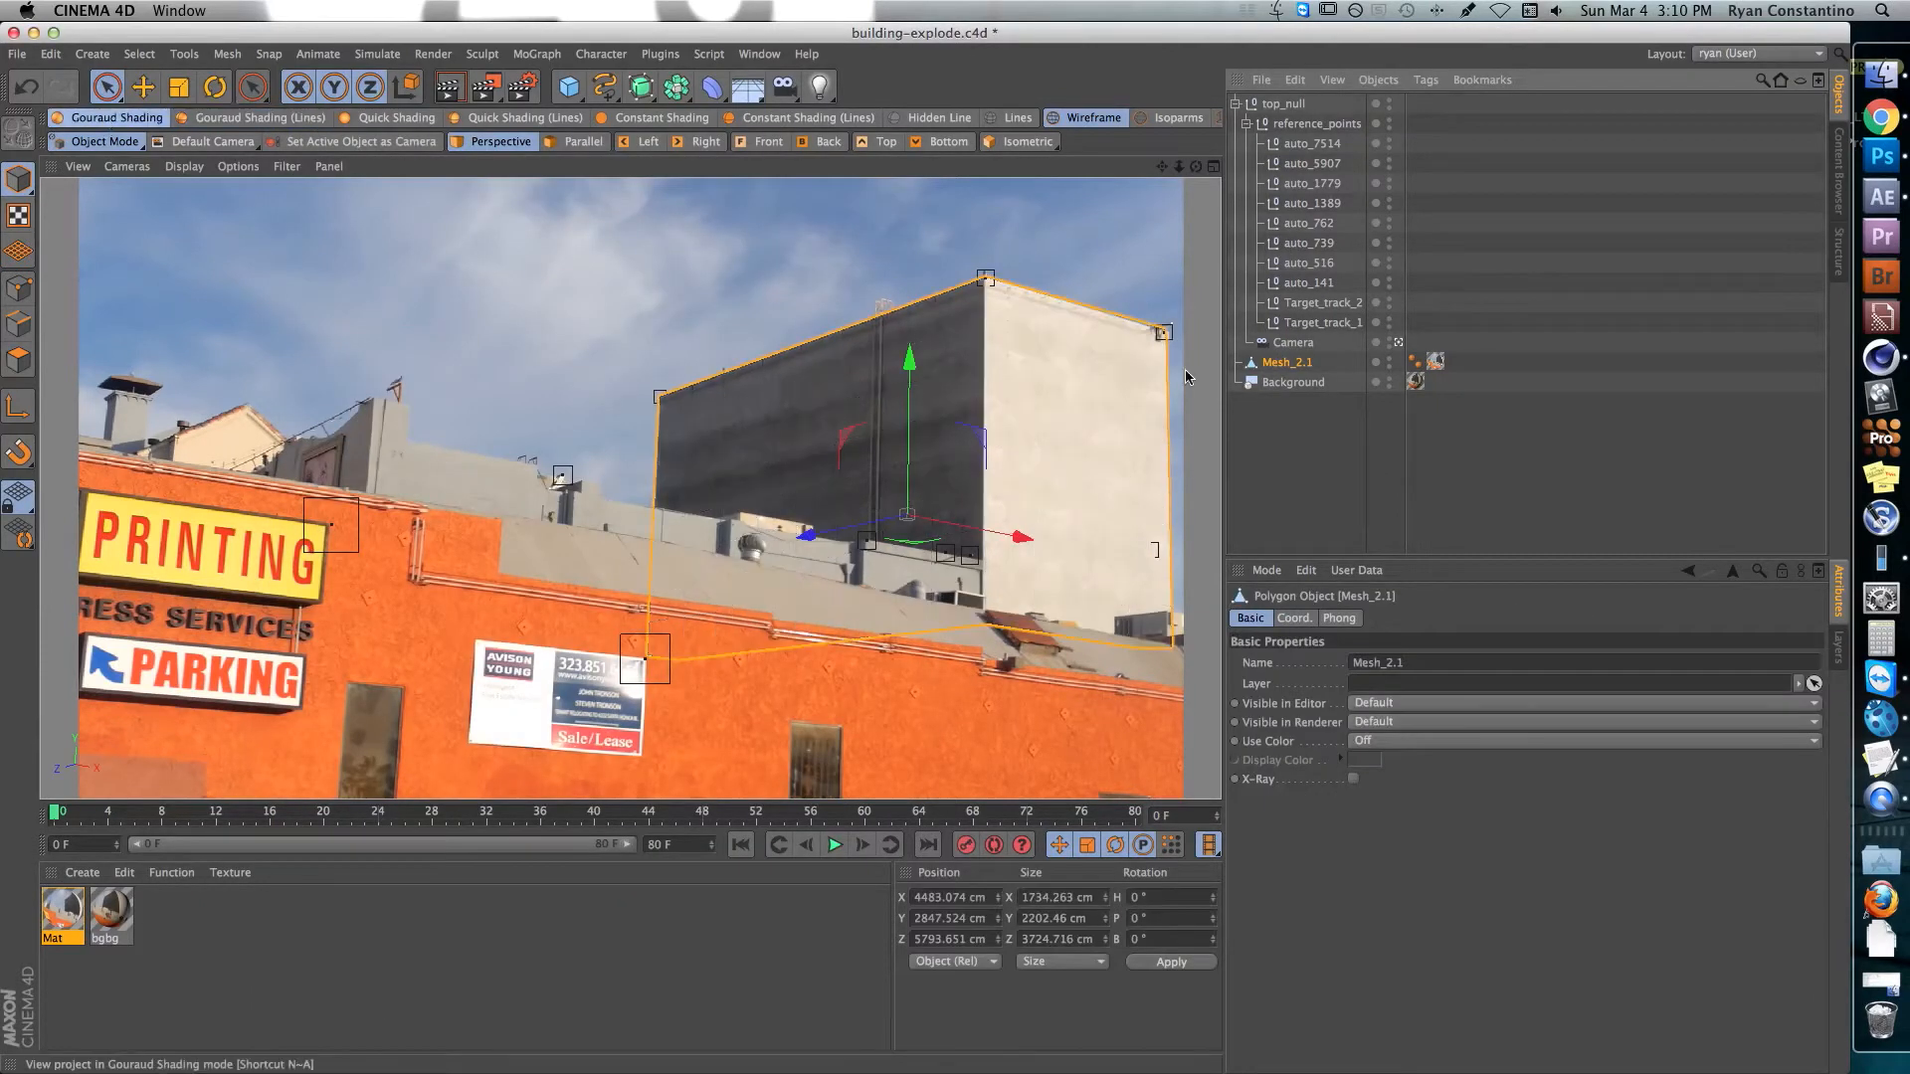
{"action": "left_click", "coordinate": [1306, 465]}
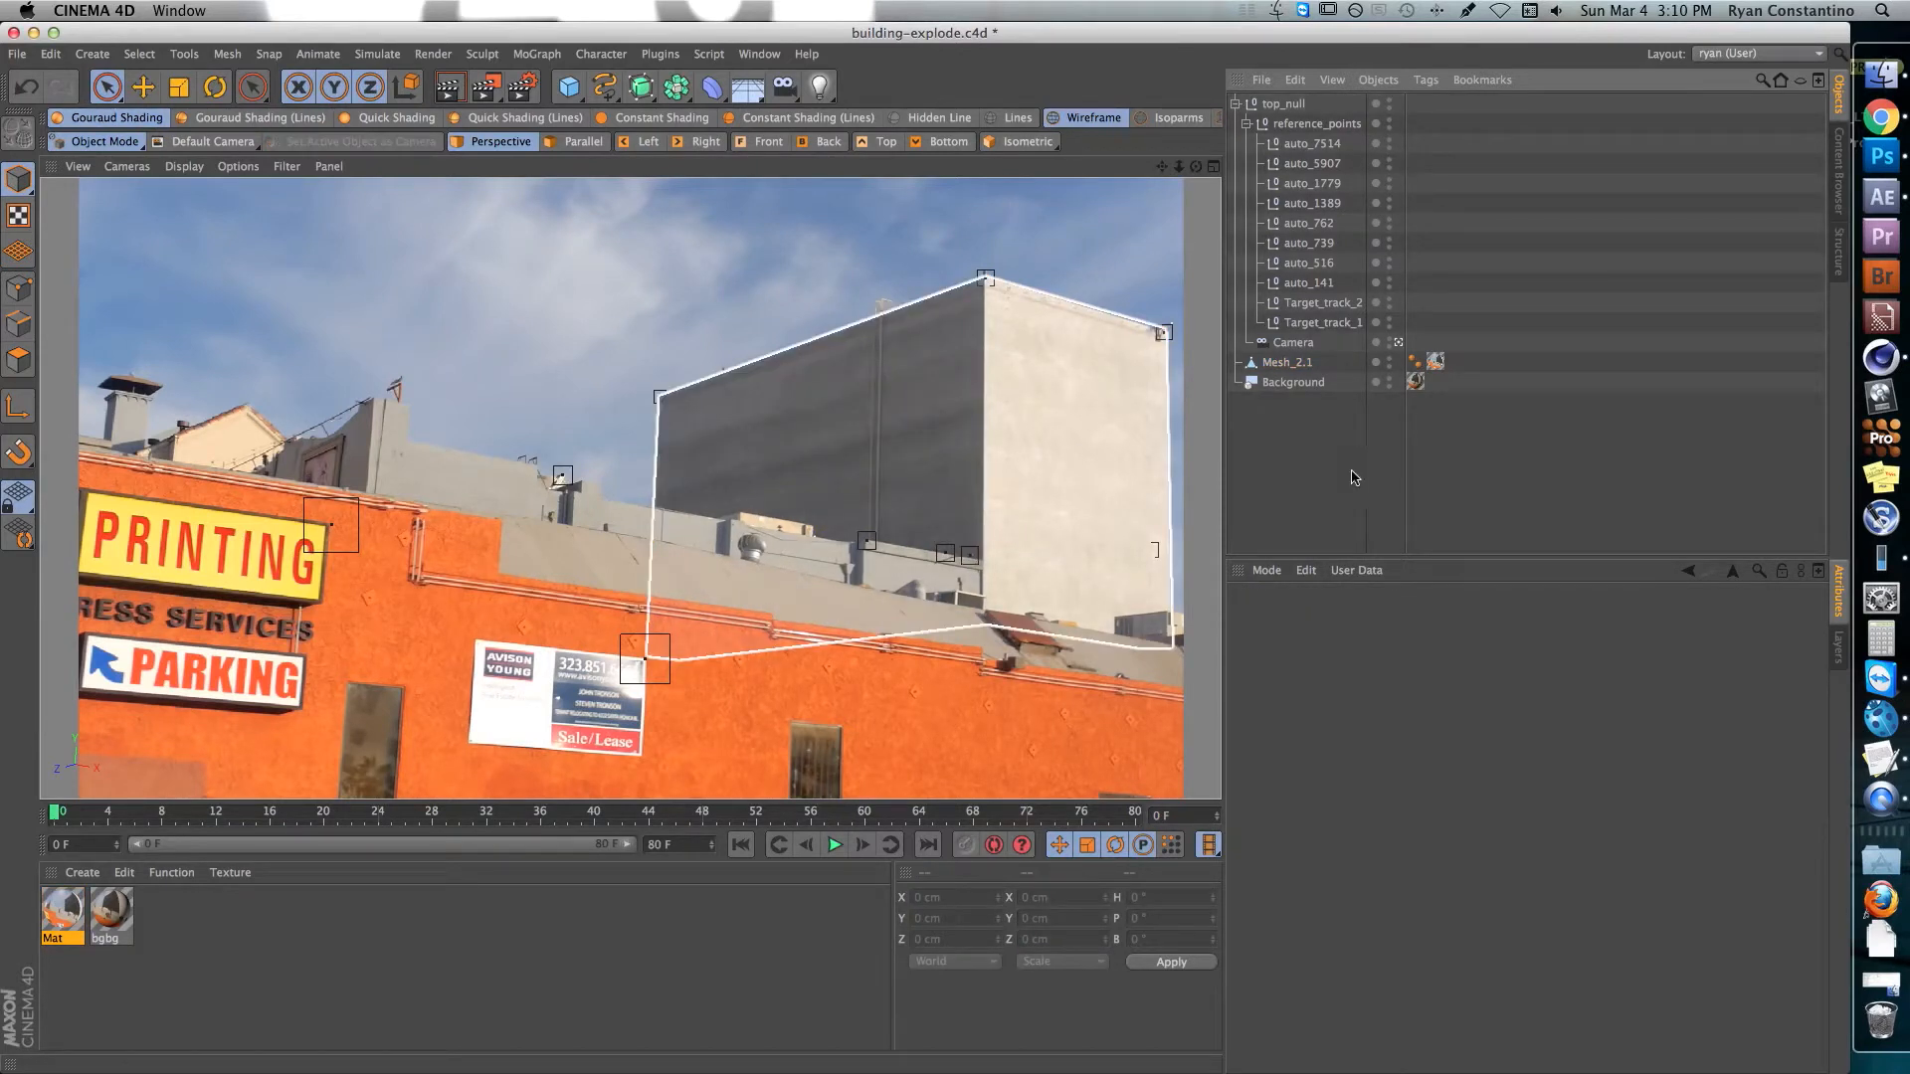
- Hide the Background, examine the frontal projection on the mesh from the default camera, and restore the tracked camera and Background
{"action": "left_click", "coordinate": [1389, 379]}
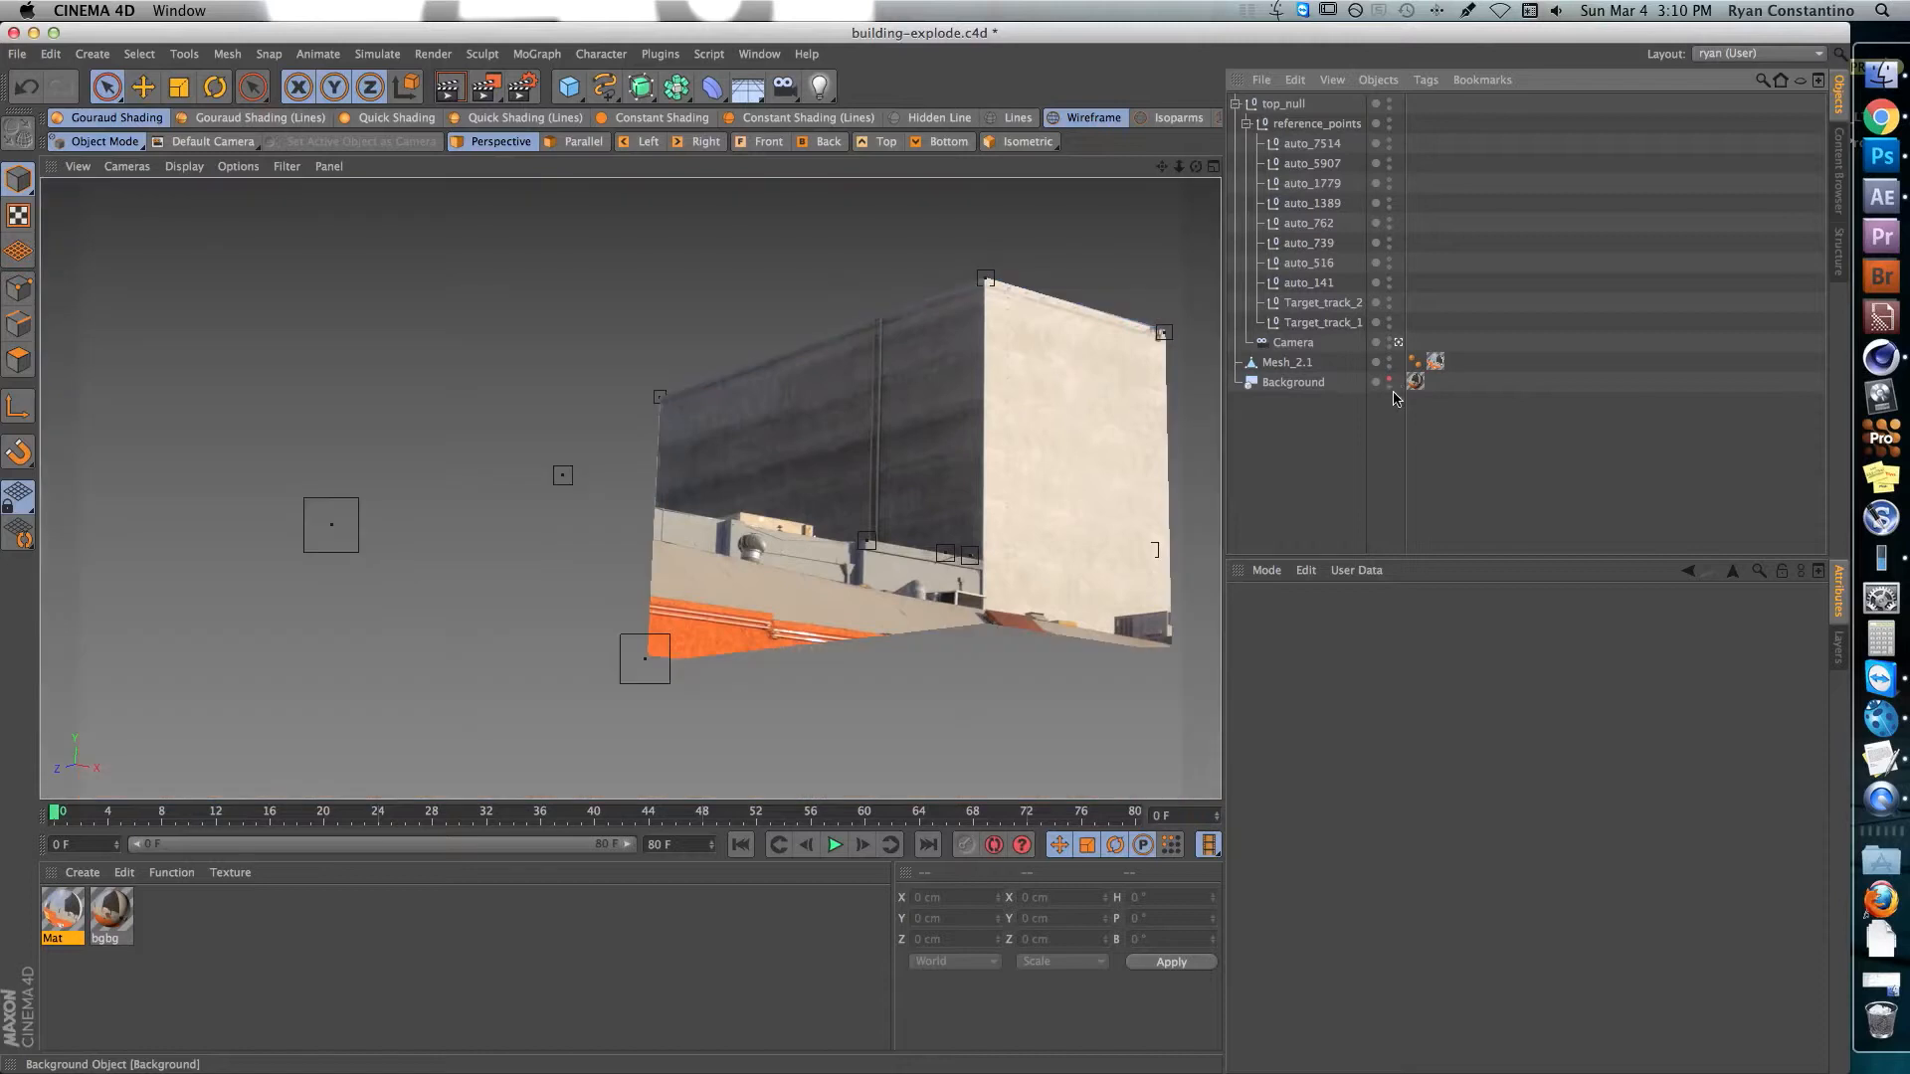
{"action": "left_click", "coordinate": [1400, 344]}
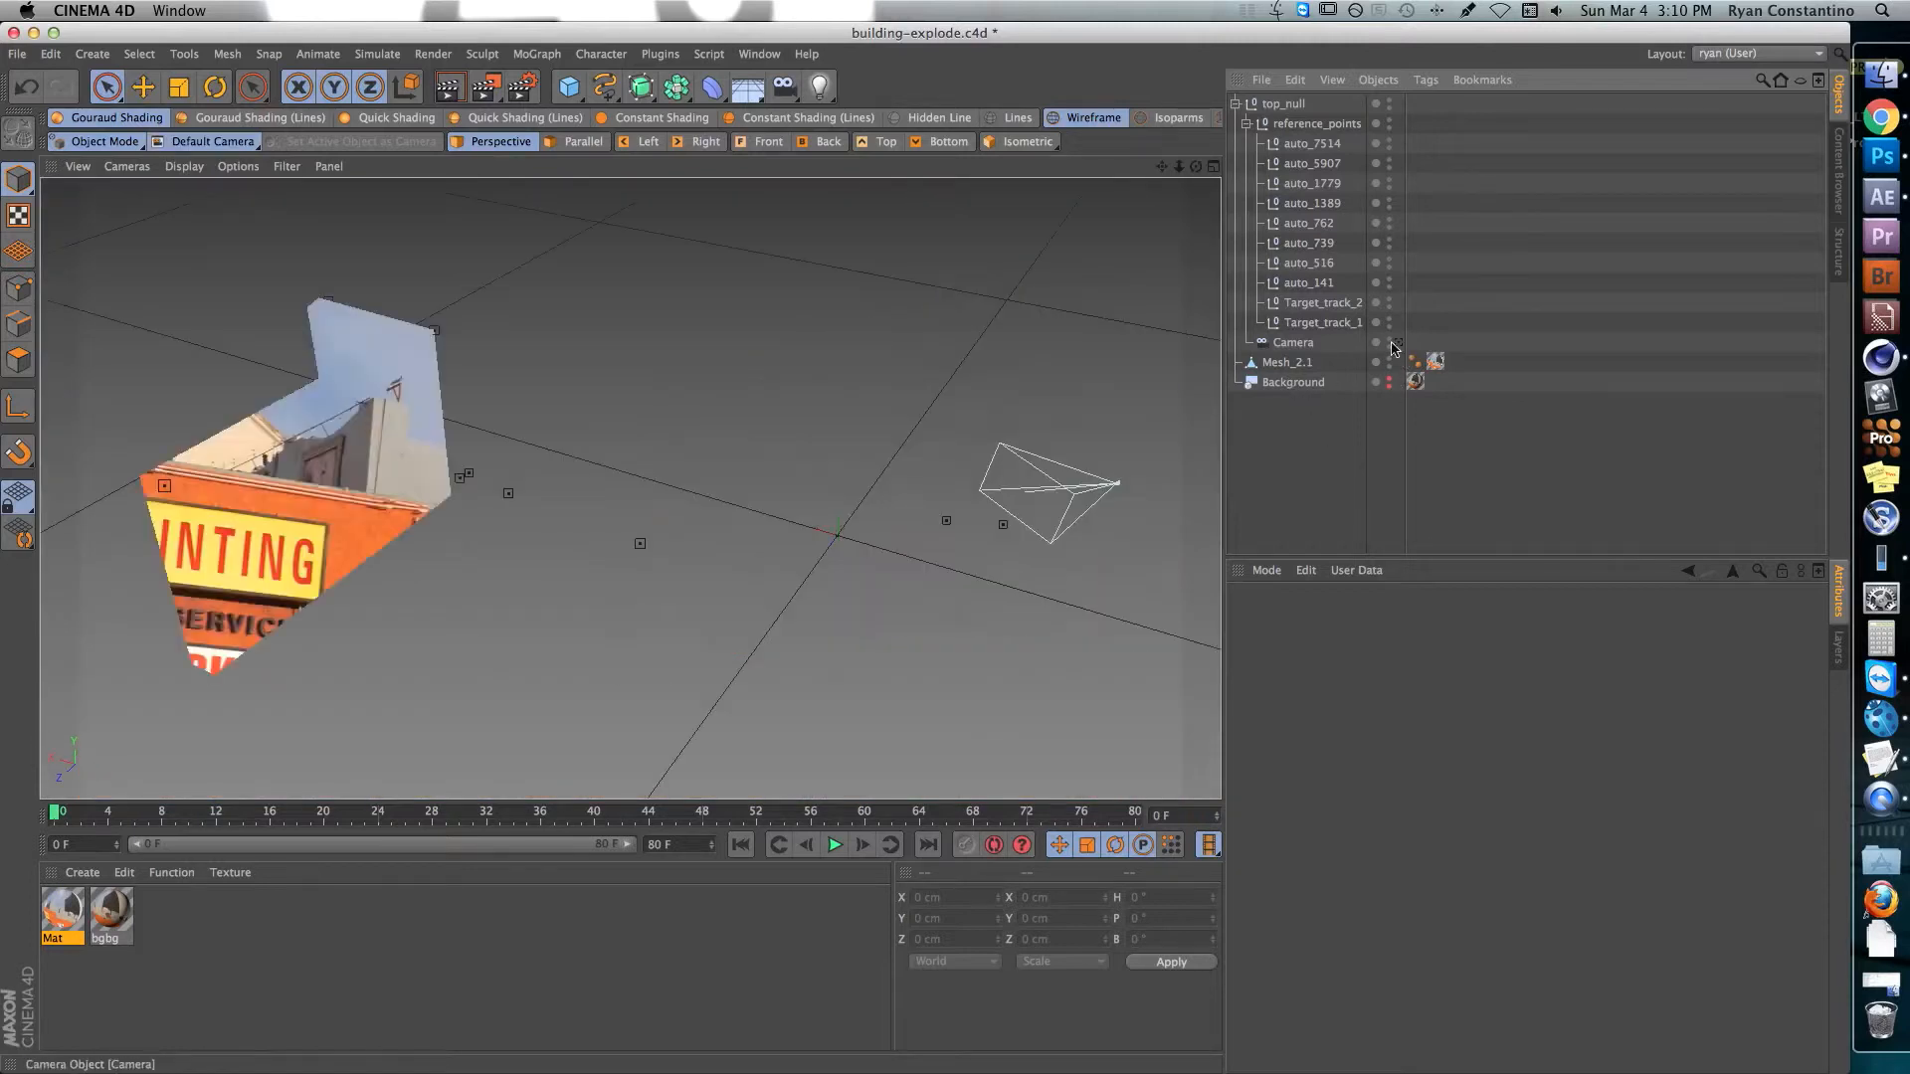
{"action": "left_click_drag", "start_coordinate": [284, 467], "coordinate": [903, 472], "text": "alt"}
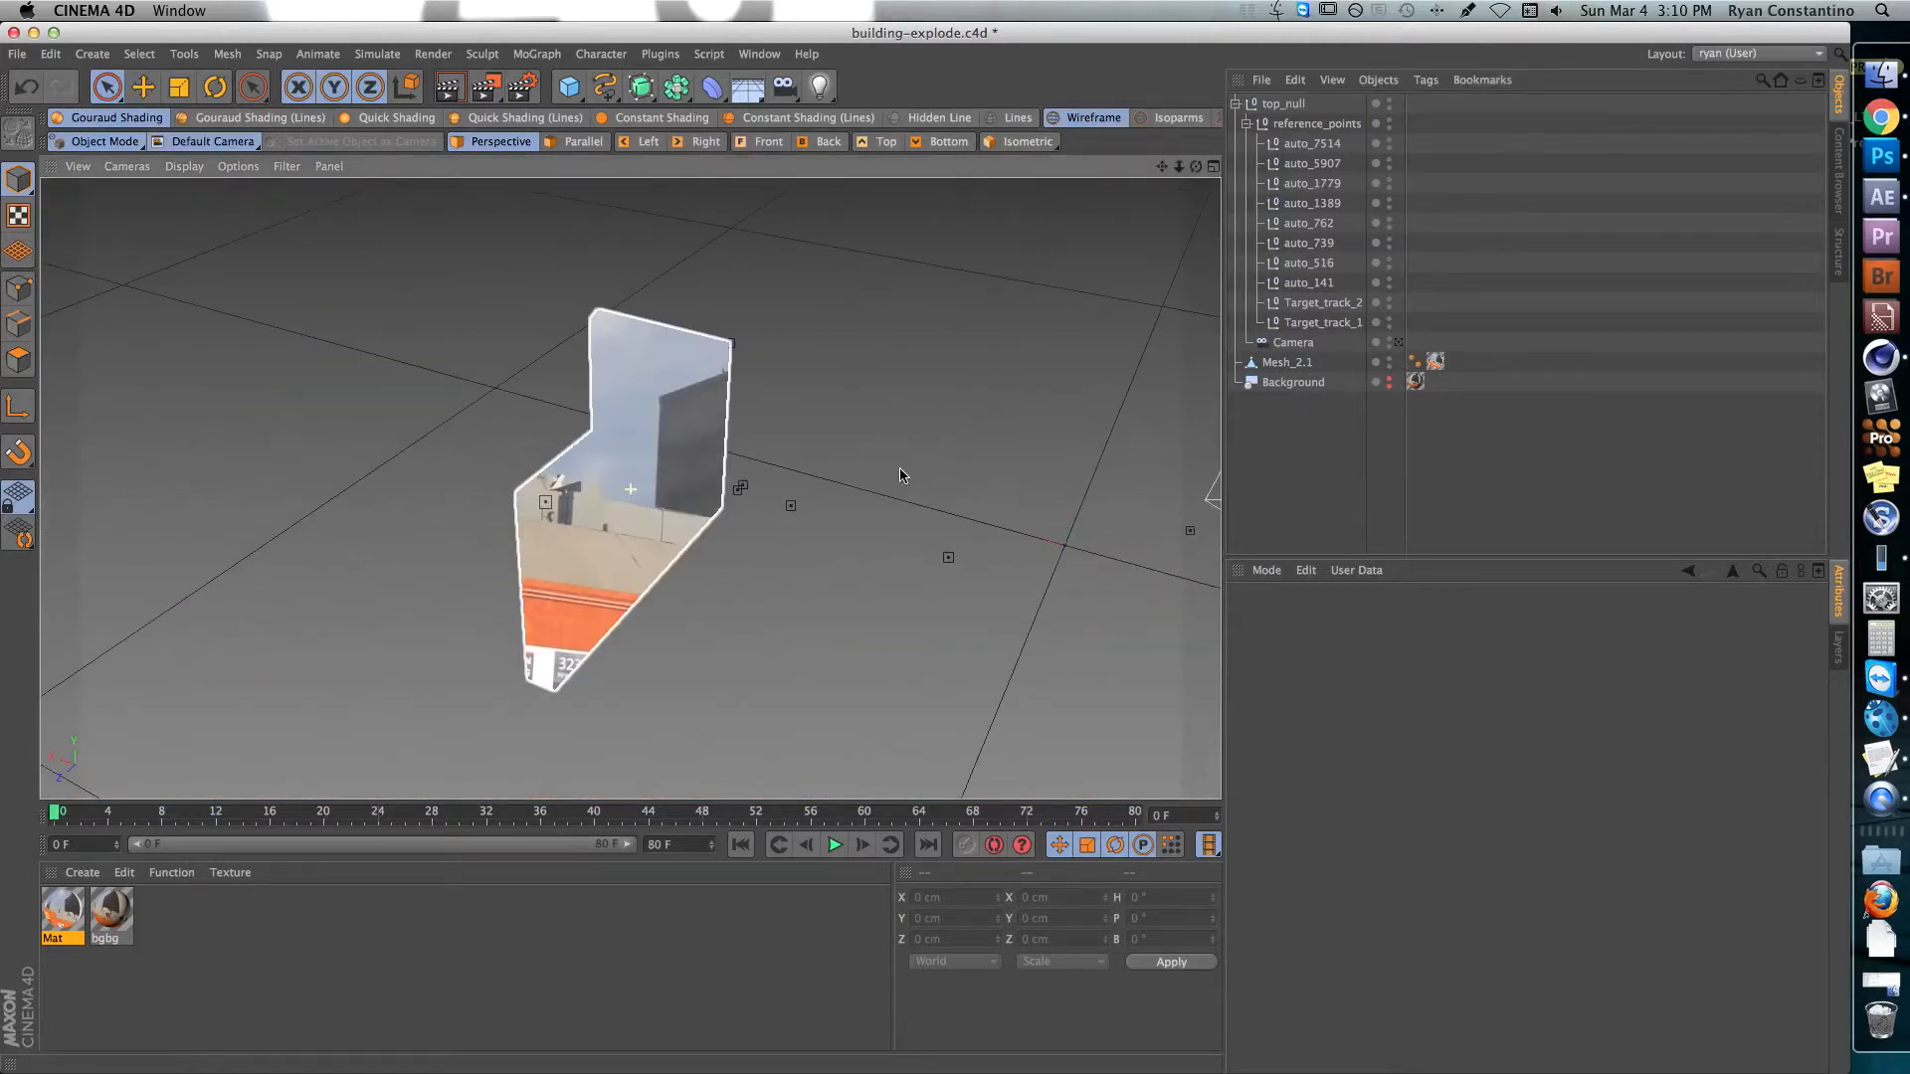
{"action": "left_click", "coordinate": [1311, 362]}
{"action": "left_click_drag", "start_coordinate": [644, 507], "coordinate": [281, 345], "text": "alt"}
{"action": "left_click", "coordinate": [1367, 428]}
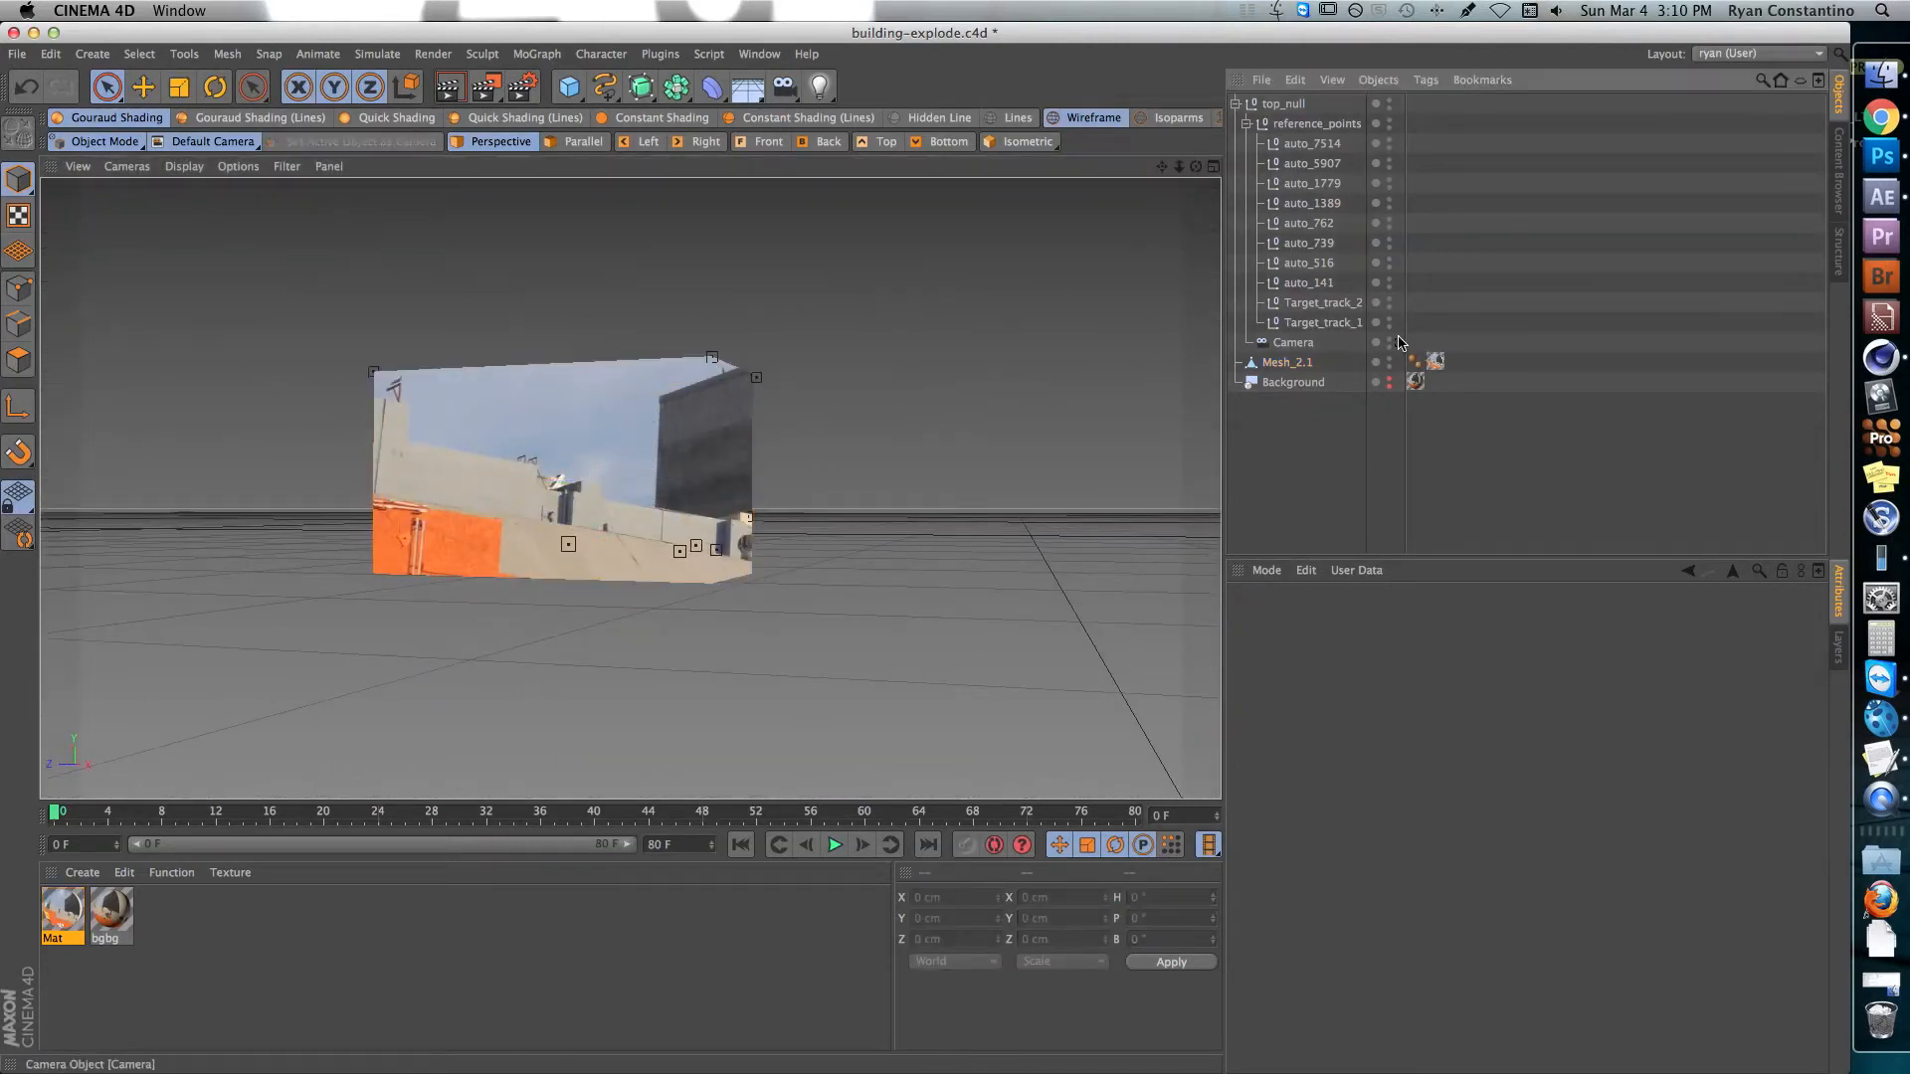
{"action": "left_click", "coordinate": [1401, 343]}
{"action": "left_click", "coordinate": [1389, 383]}
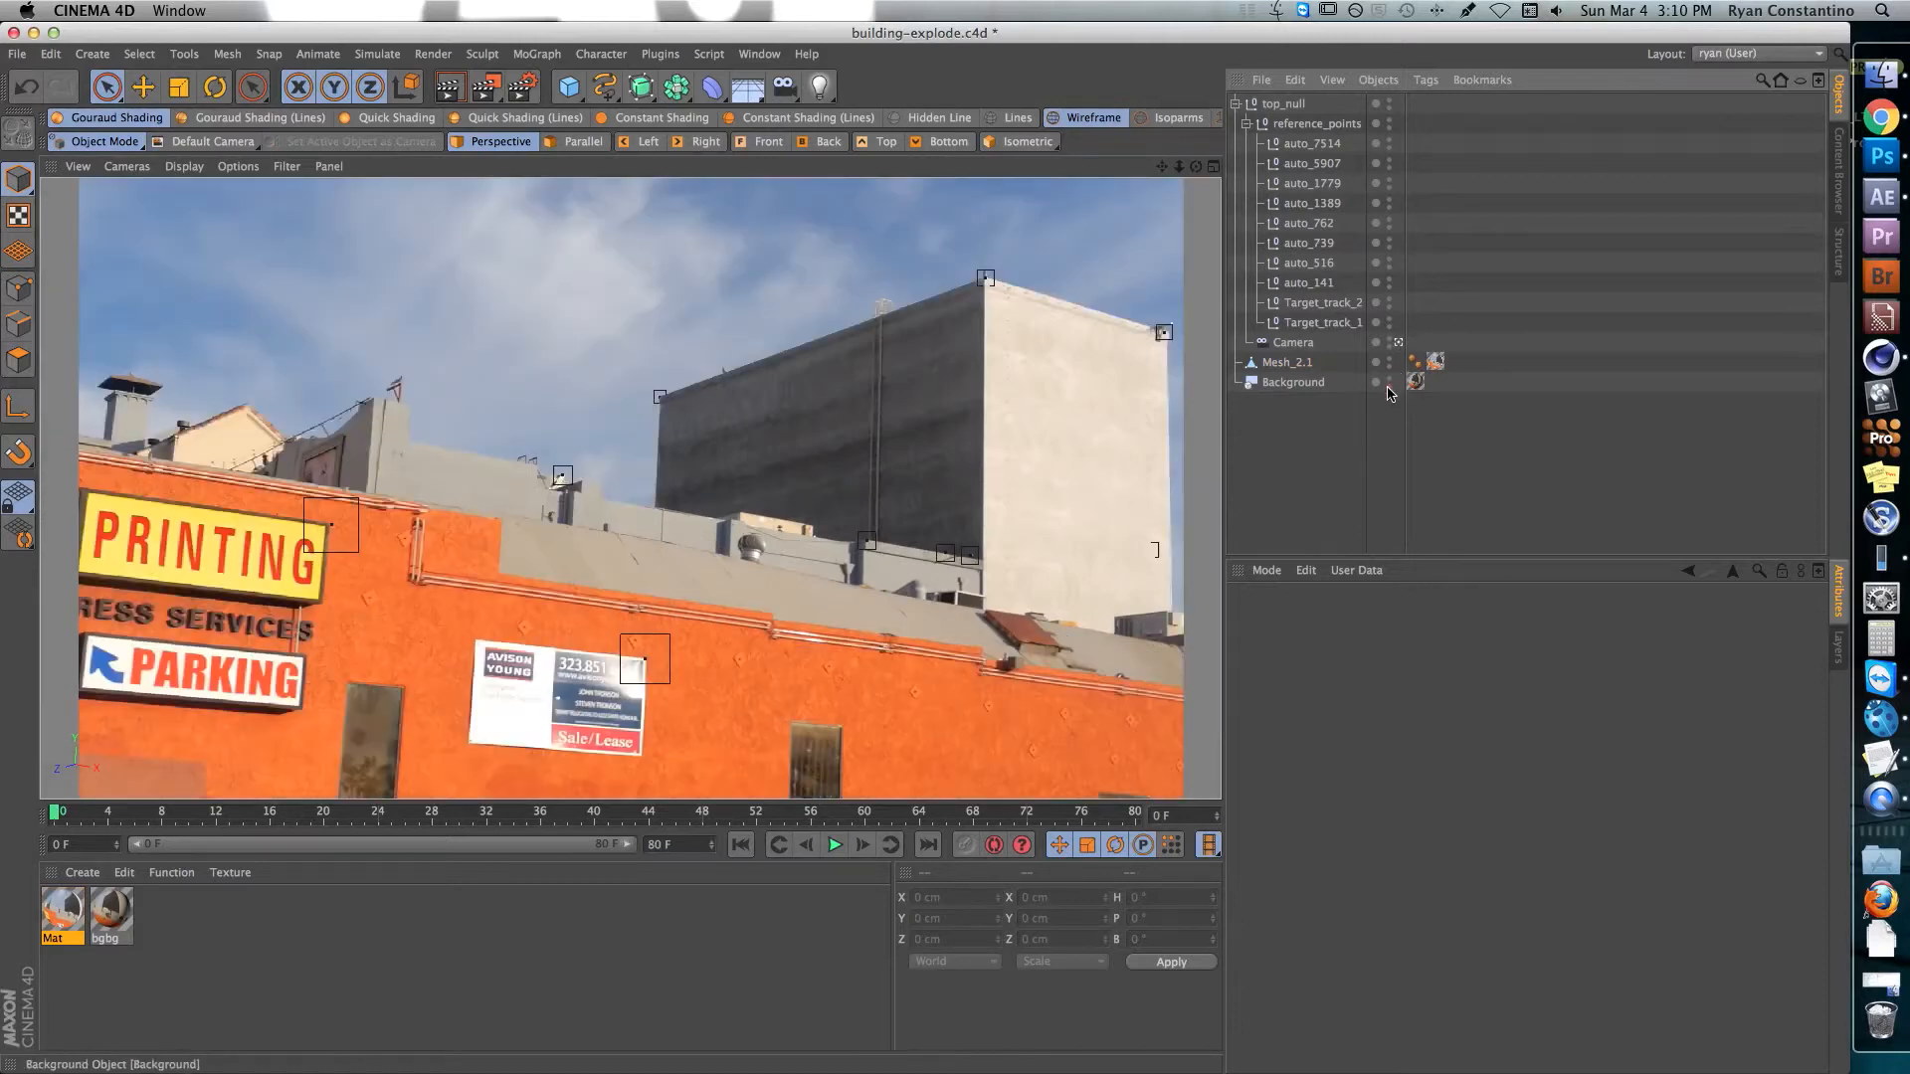
- Generate UVW coordinates from the frontal texture tag on Mesh_2.1
{"action": "left_click", "coordinate": [1438, 362]}
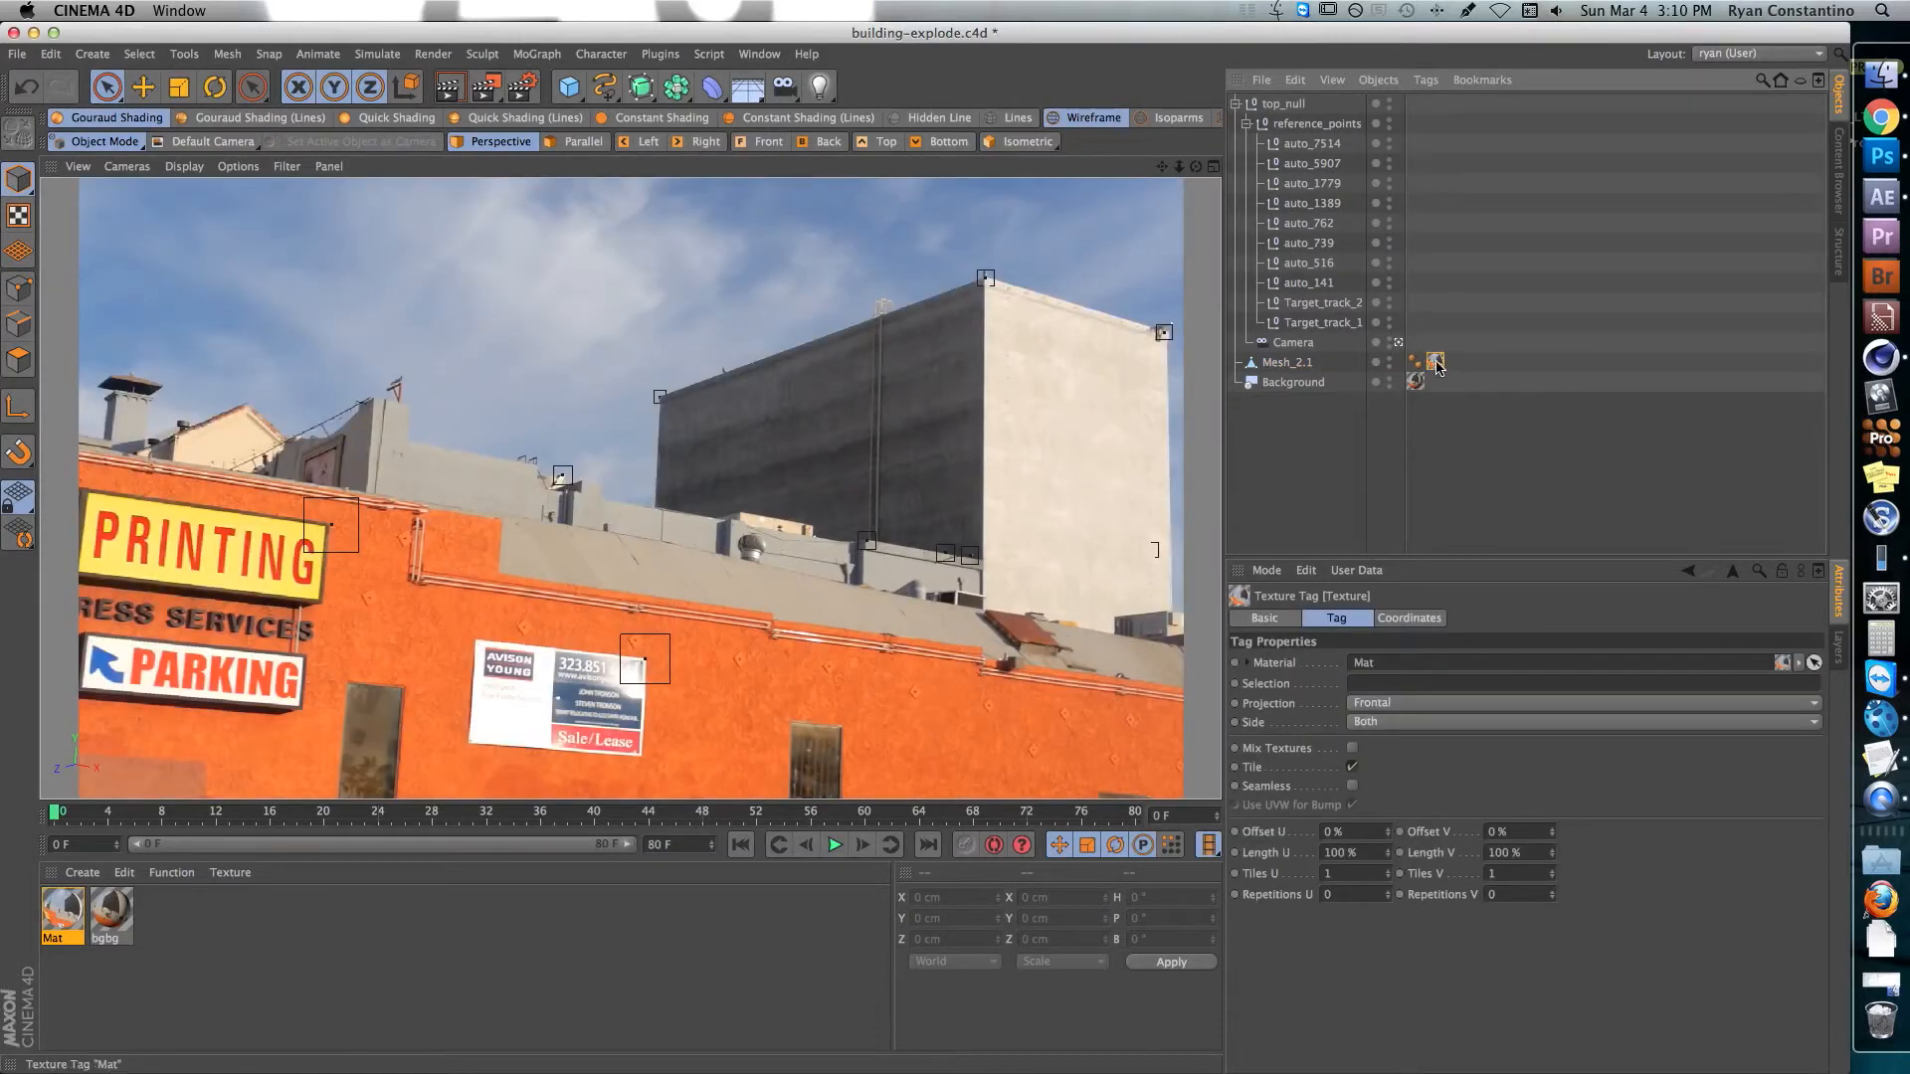
{"action": "right_click", "coordinate": [1439, 365]}
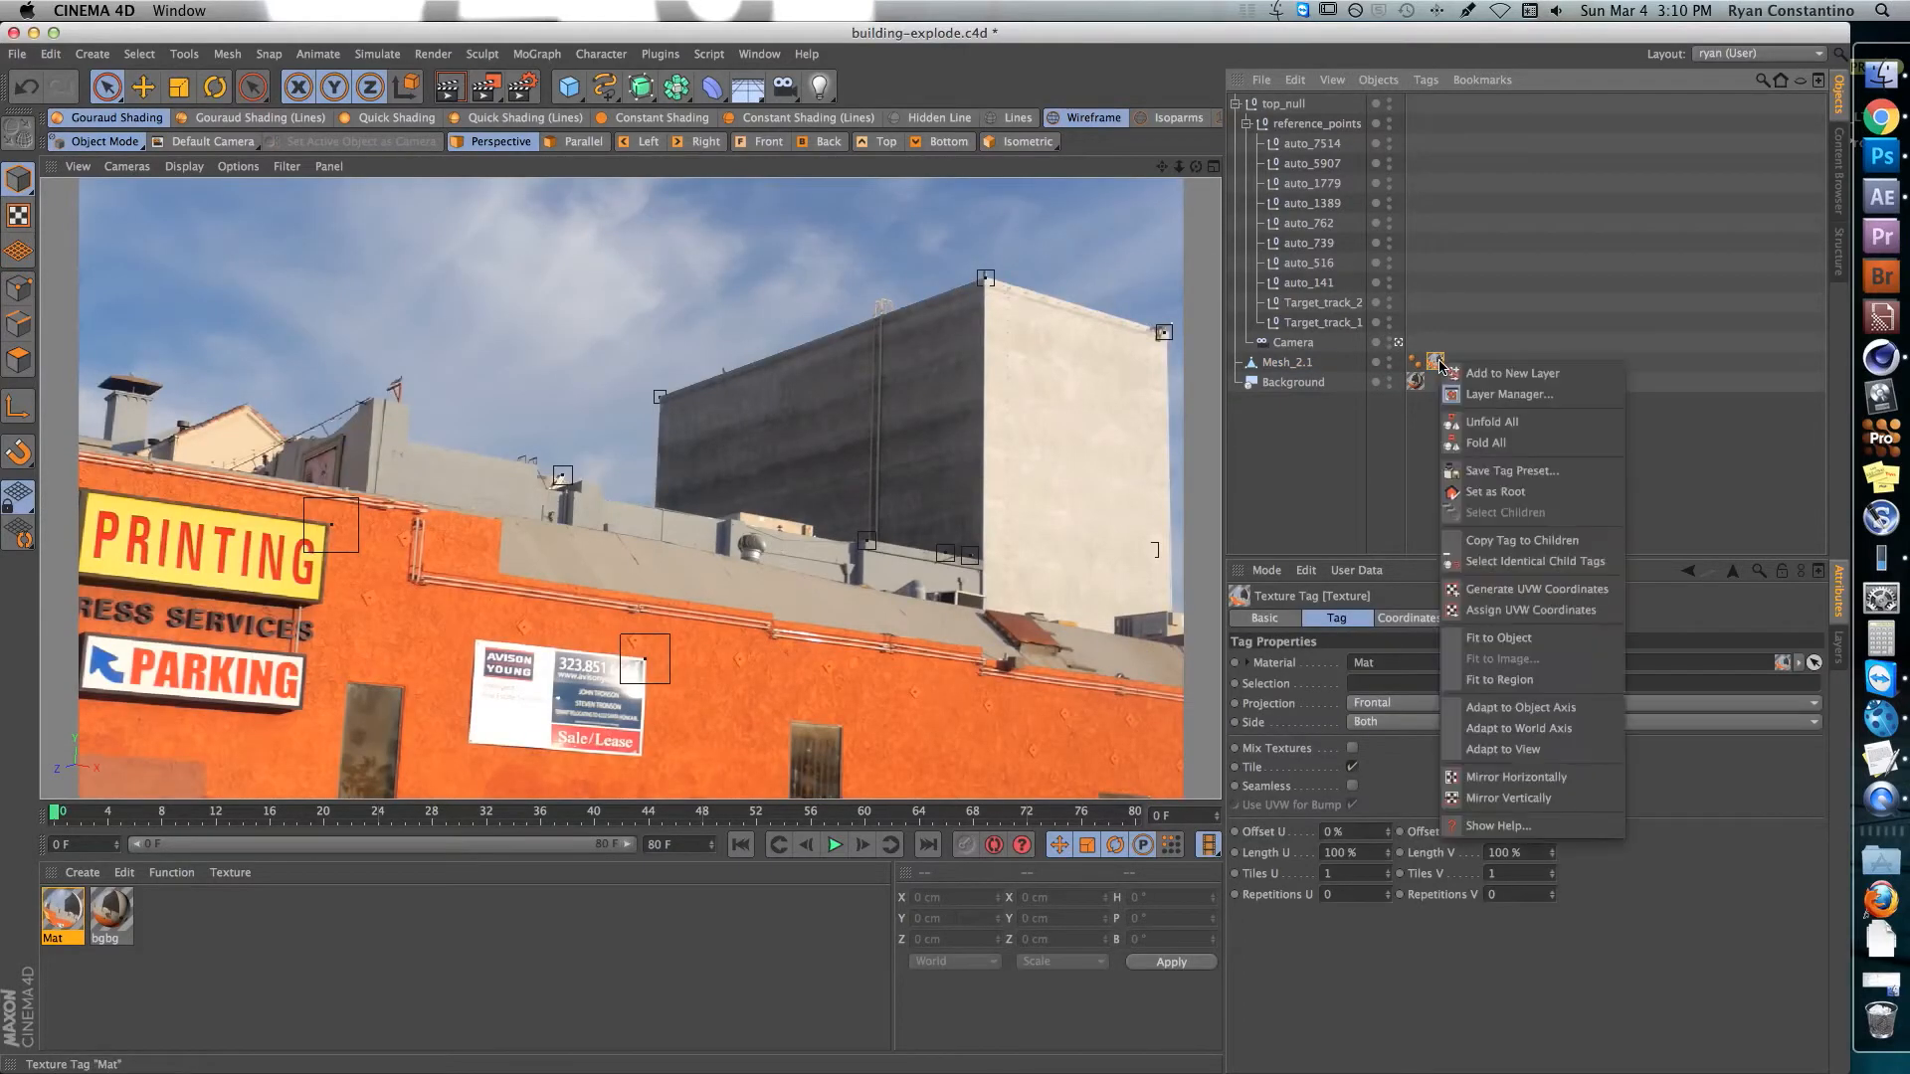
{"action": "left_click", "coordinate": [1520, 591]}
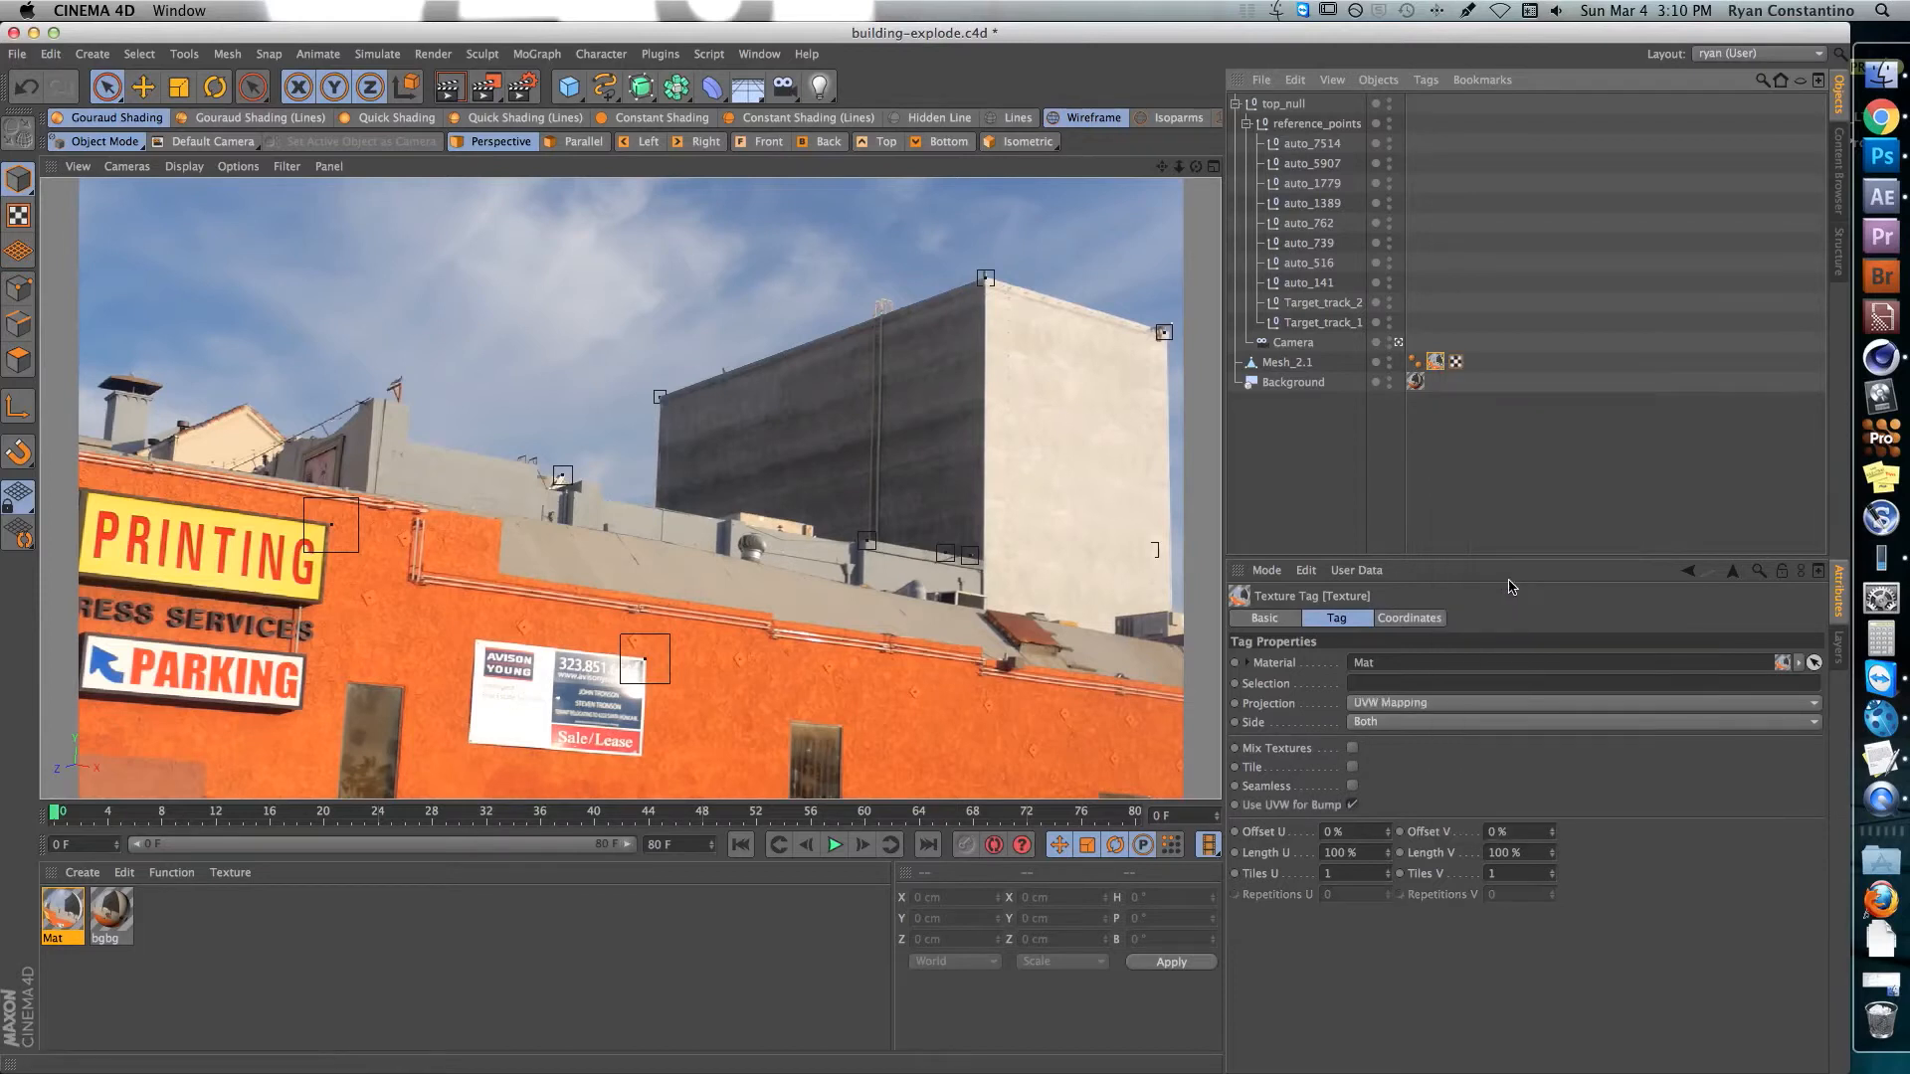
{"action": "left_click", "coordinate": [1443, 482]}
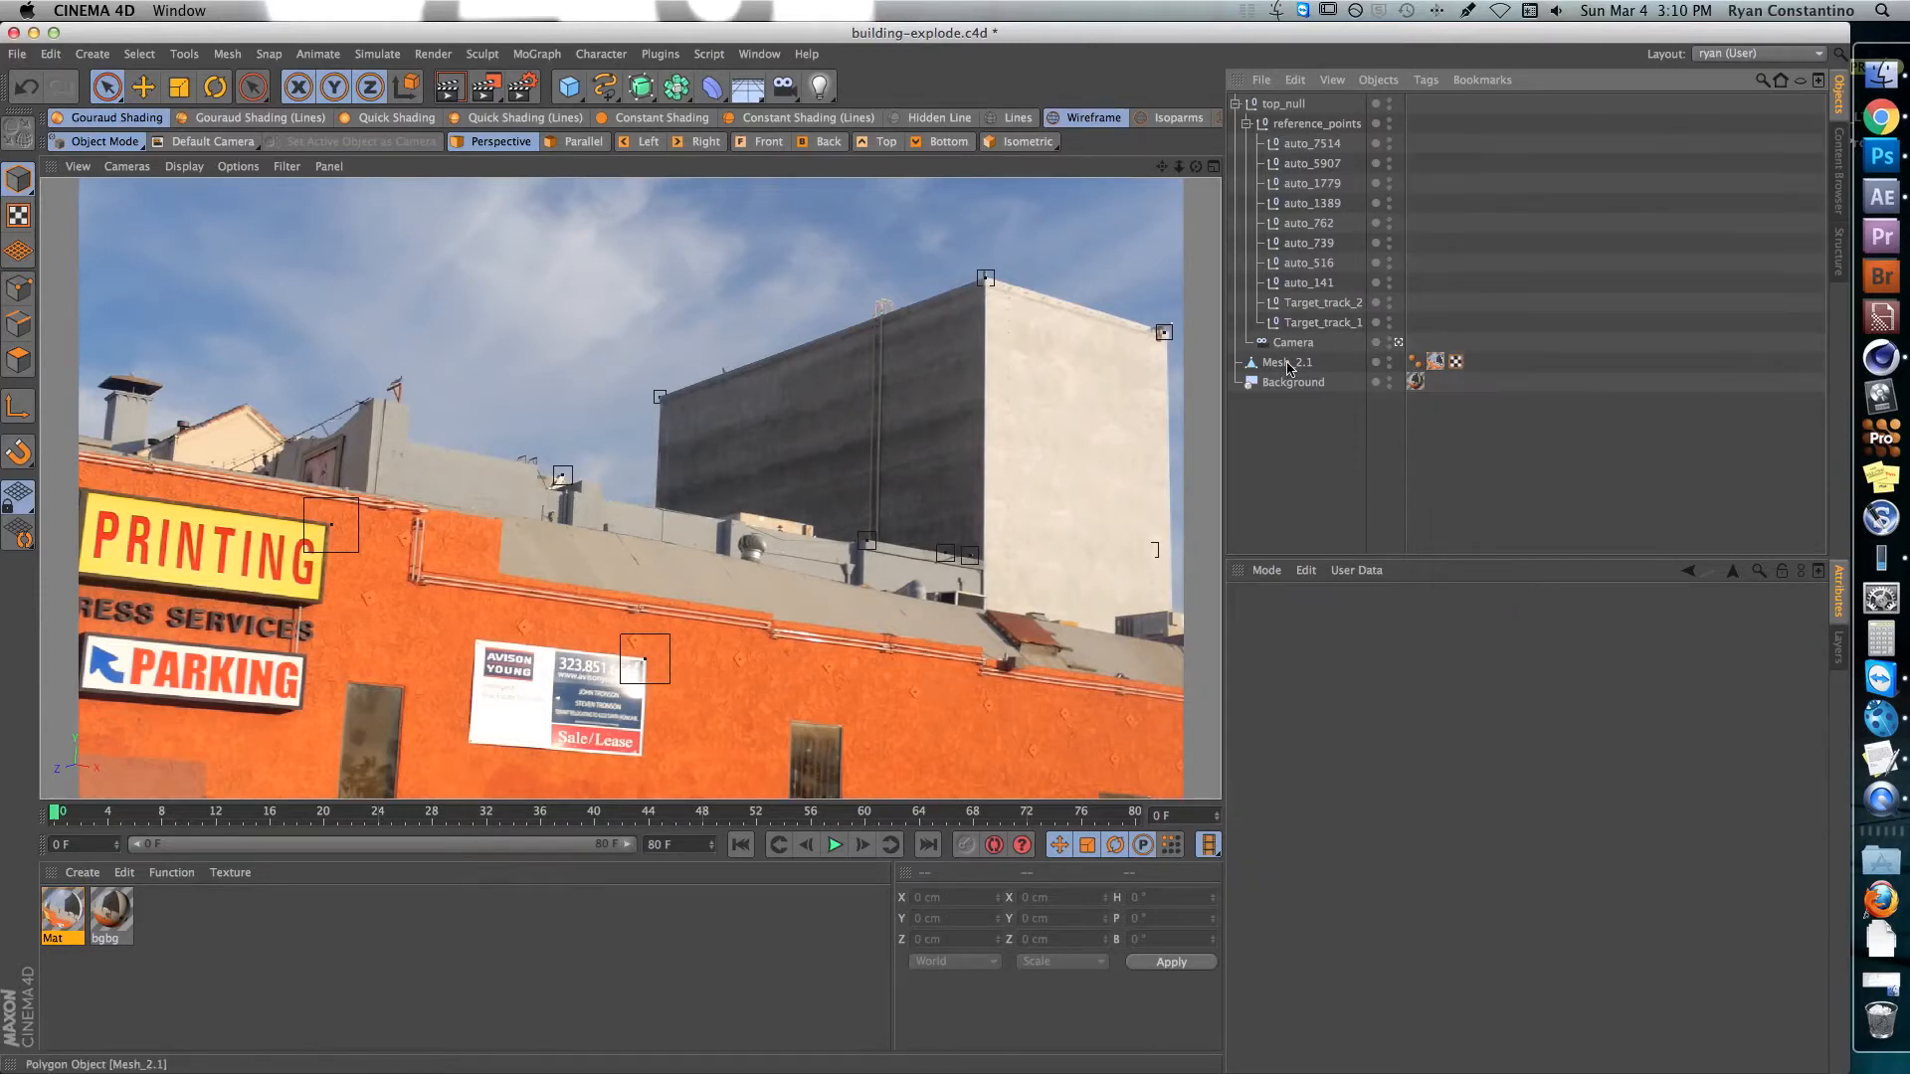
- Hide the Background and examine the UVW-mapped texture on Mesh_2.1 from around the building in the default camera
{"action": "left_click", "coordinate": [1390, 383]}
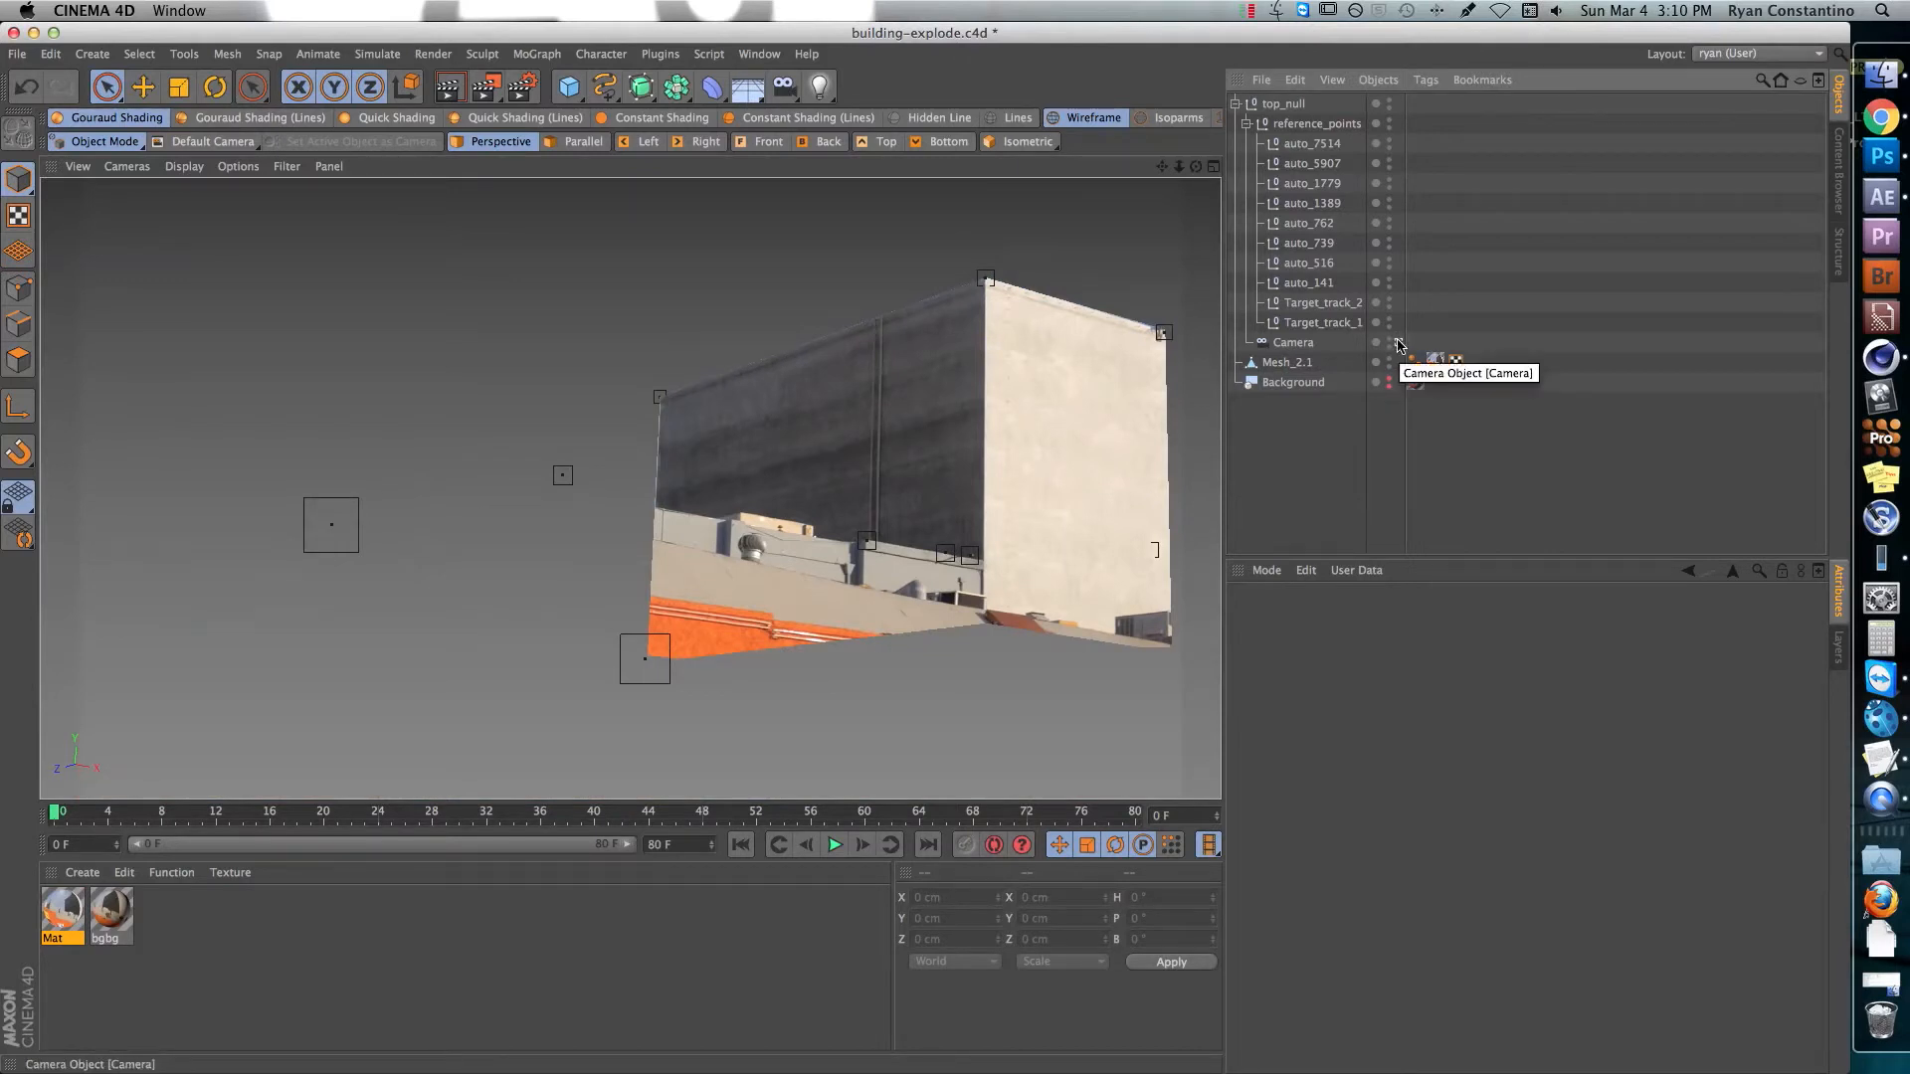
{"action": "left_click", "coordinate": [1398, 343]}
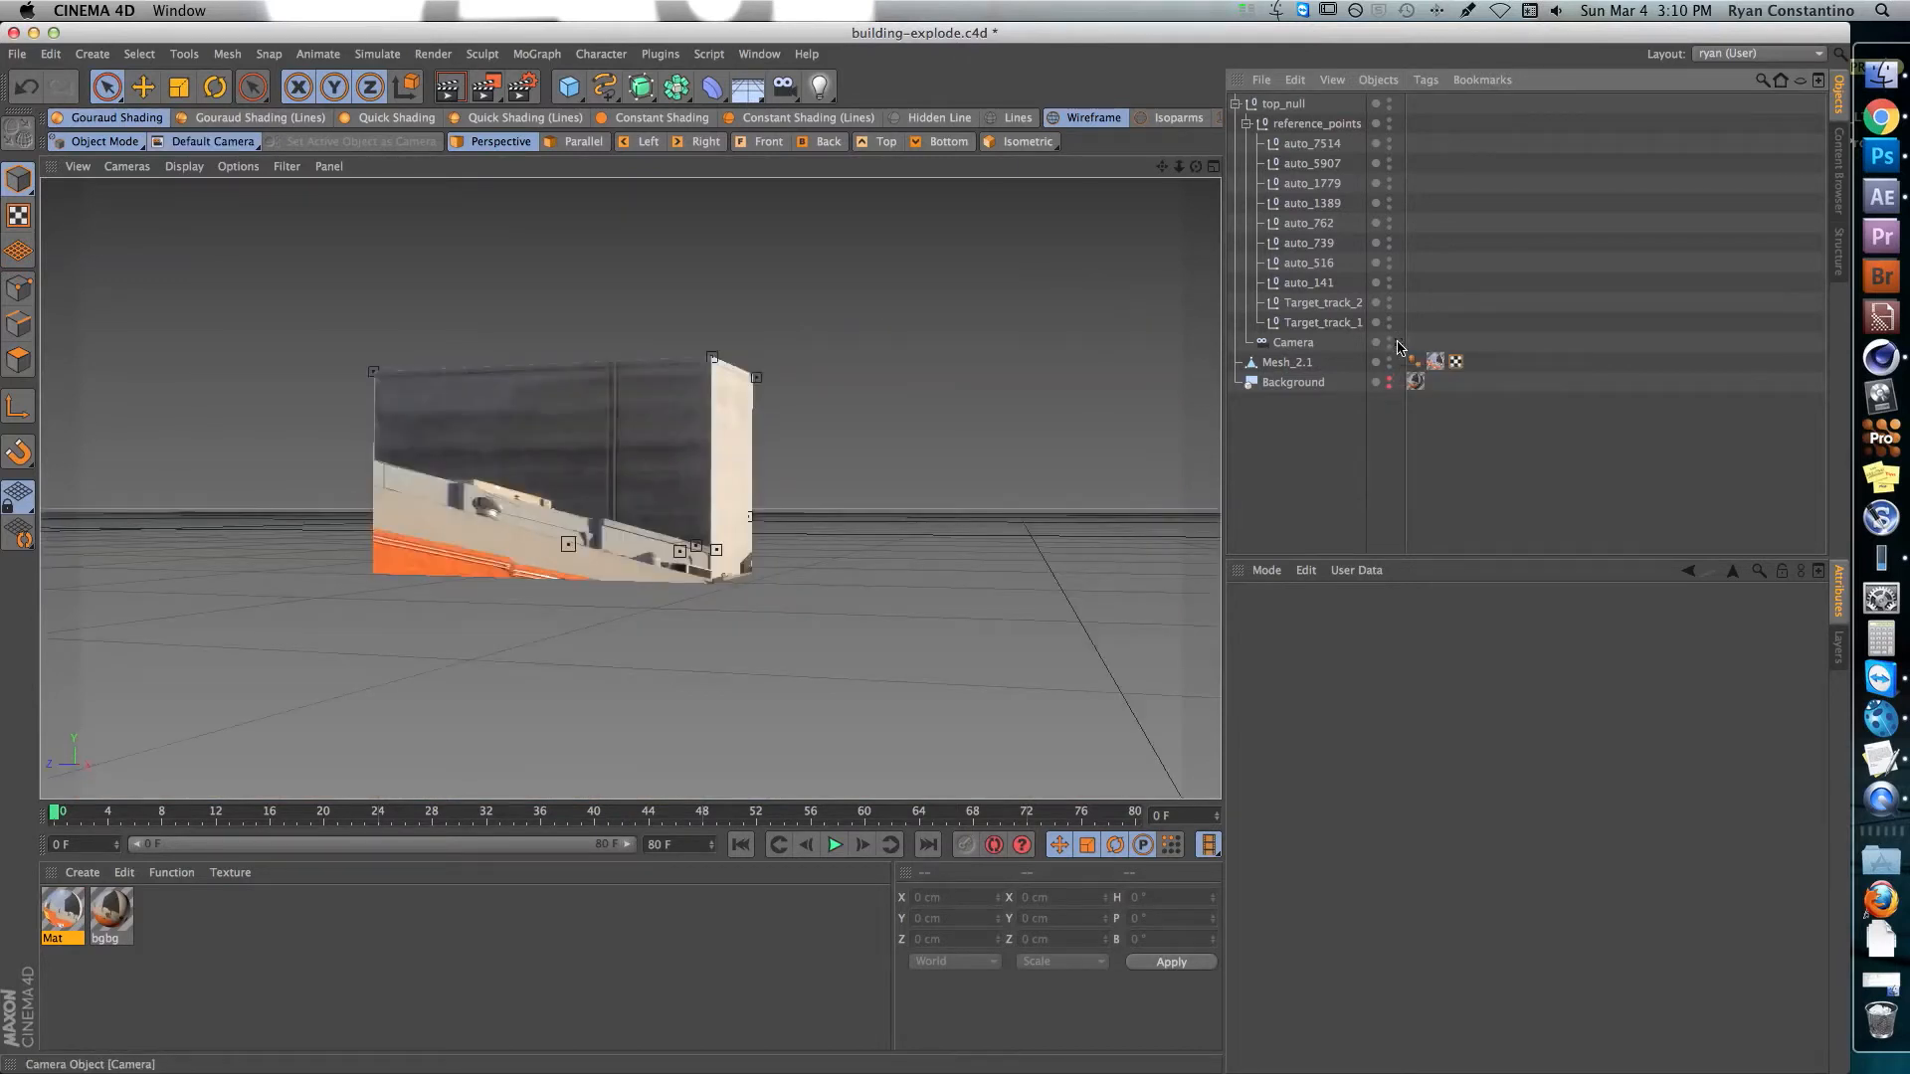
{"action": "left_click", "coordinate": [1282, 364]}
{"action": "left_click_drag", "start_coordinate": [742, 461], "coordinate": [896, 563], "text": "alt"}
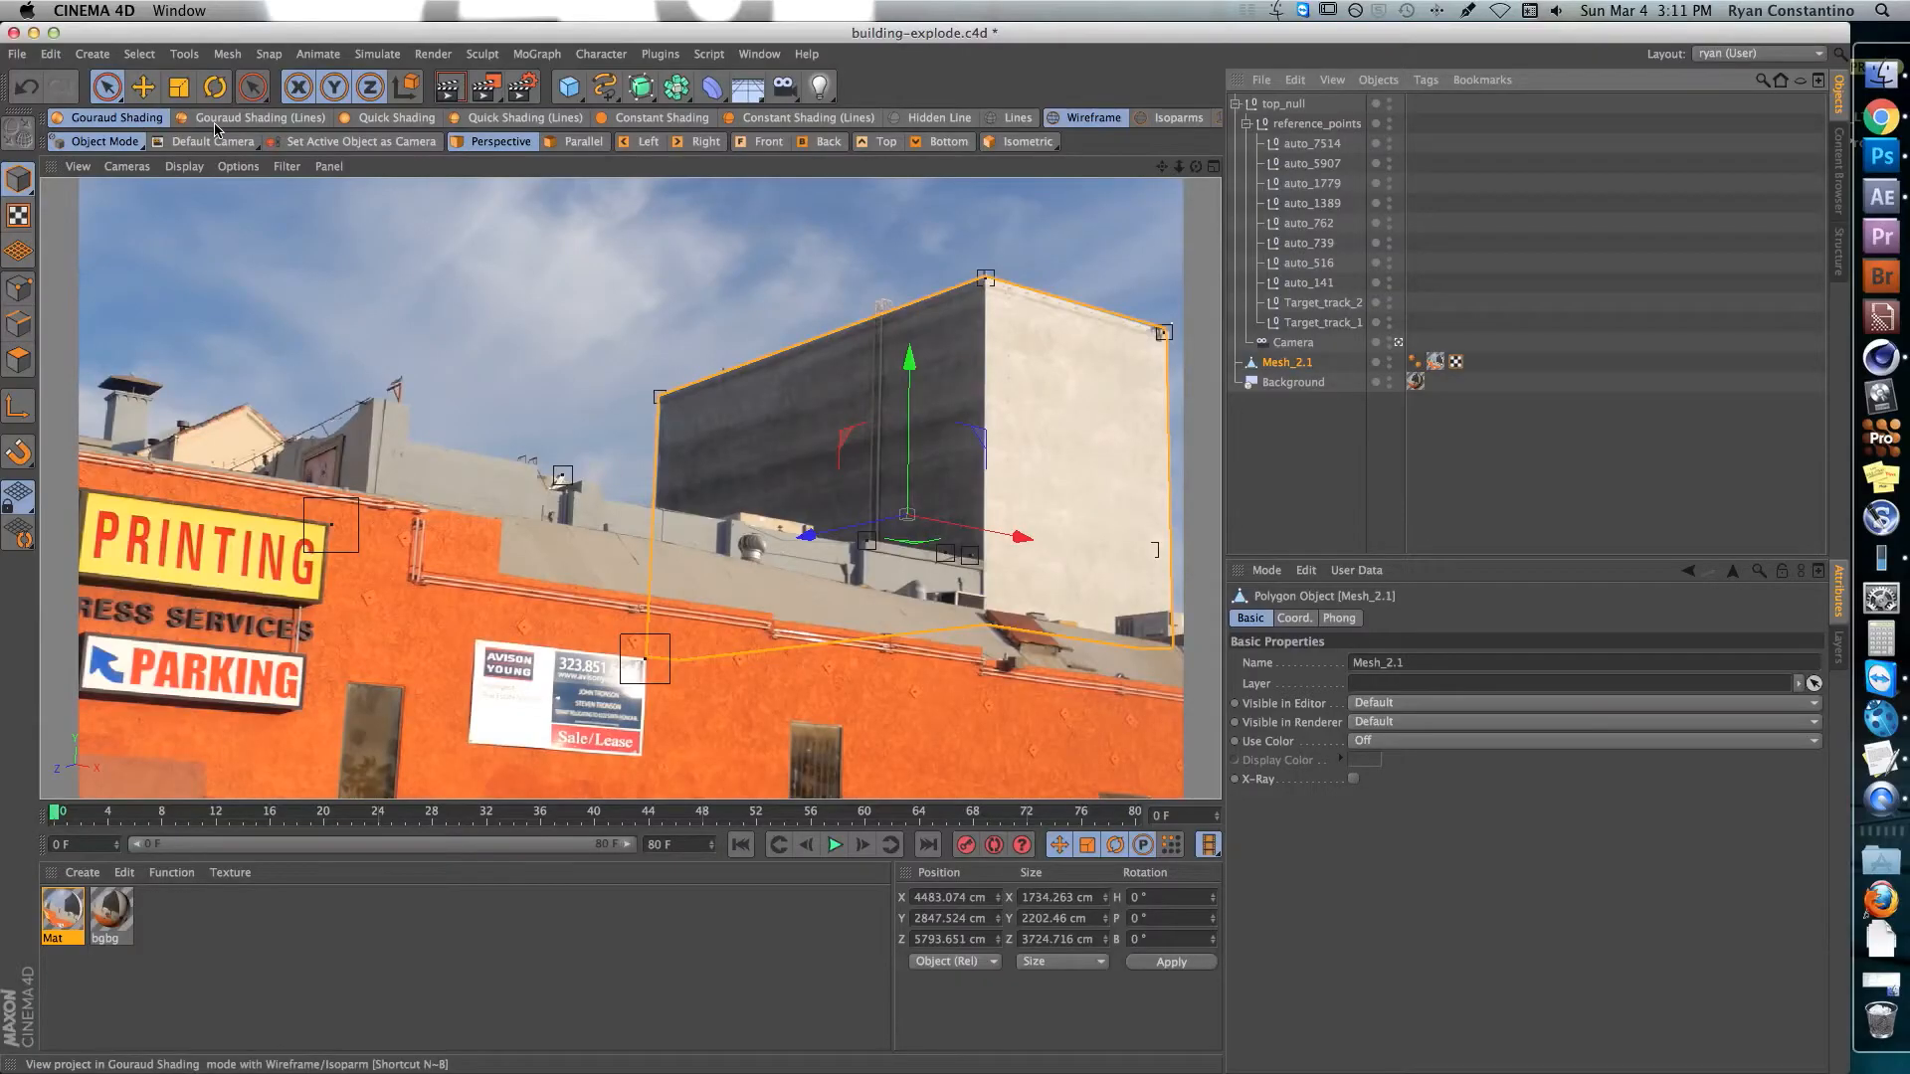
- Show polygon lines with Gouraud Shading (Lines) and add a cube about 209 cm high, viewed from the default camera
{"action": "left_click", "coordinate": [239, 118]}
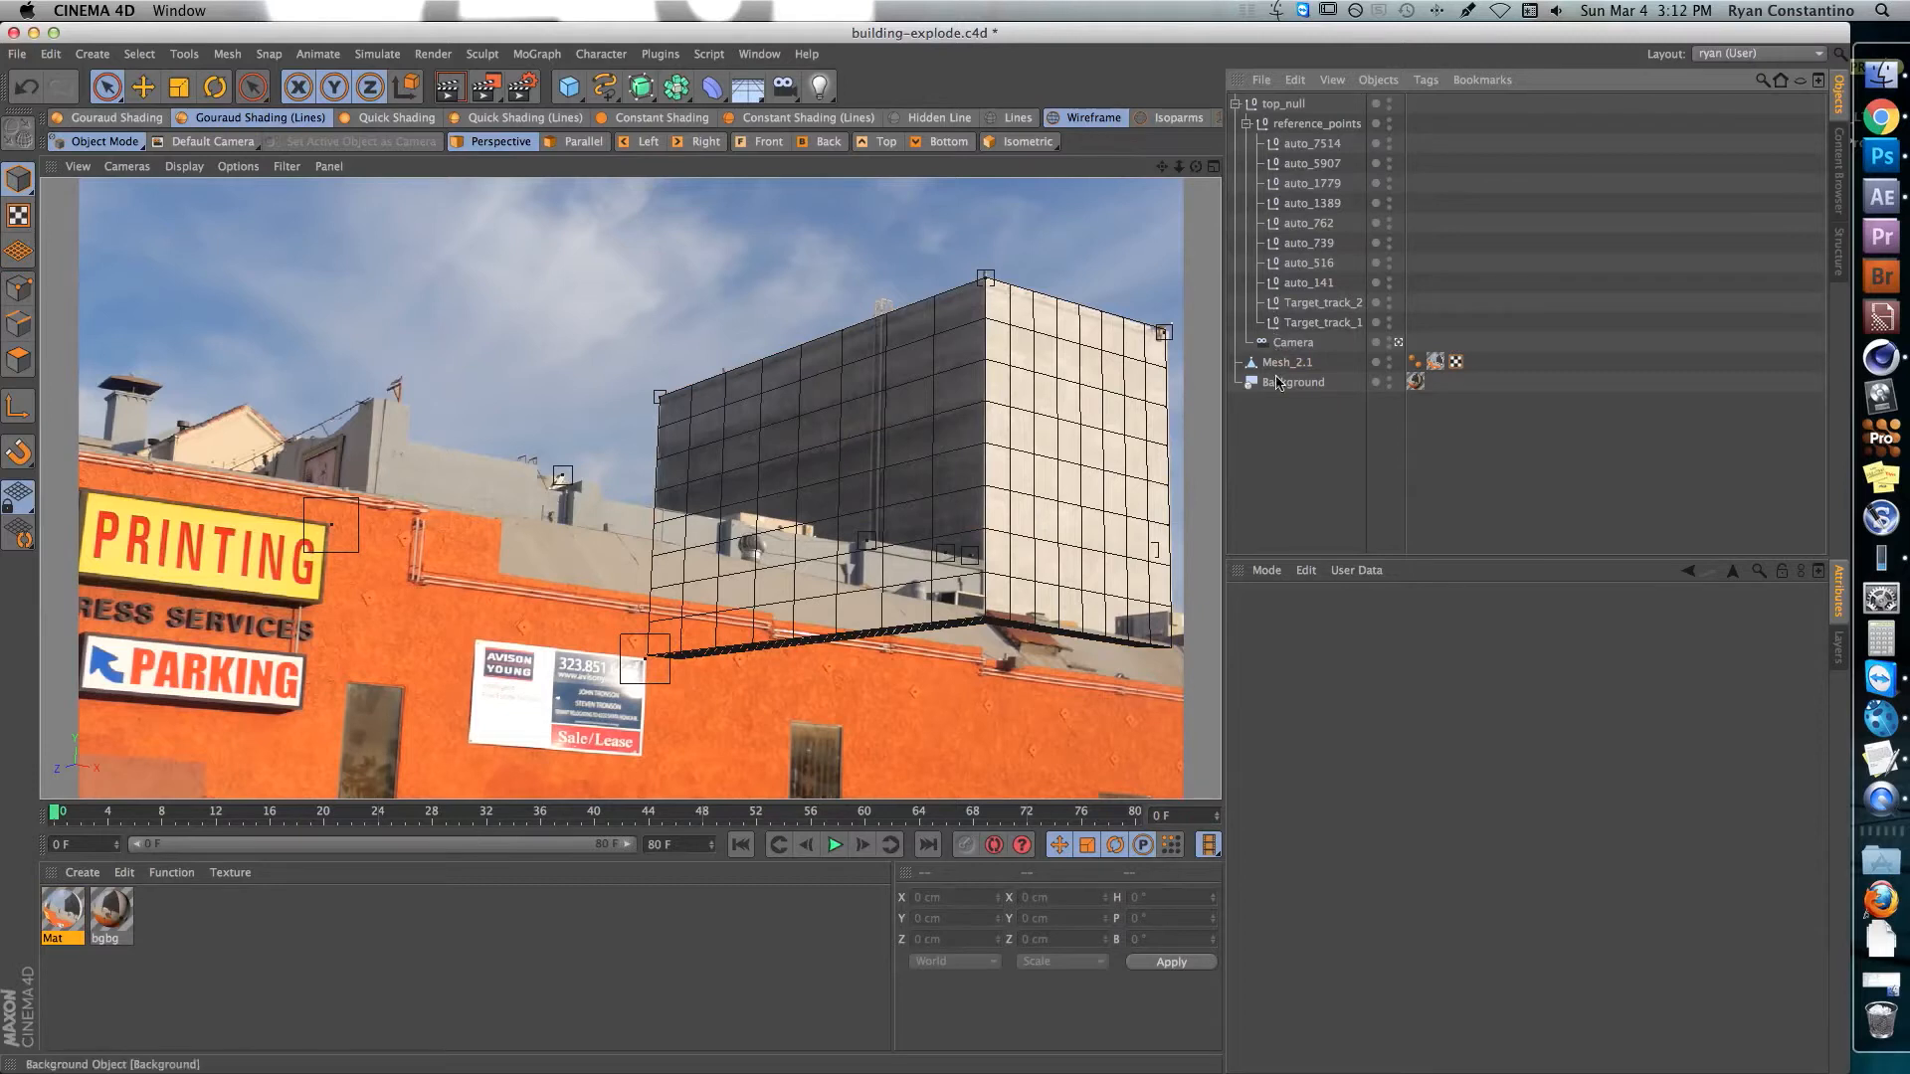
{"action": "left_click", "coordinate": [566, 88]}
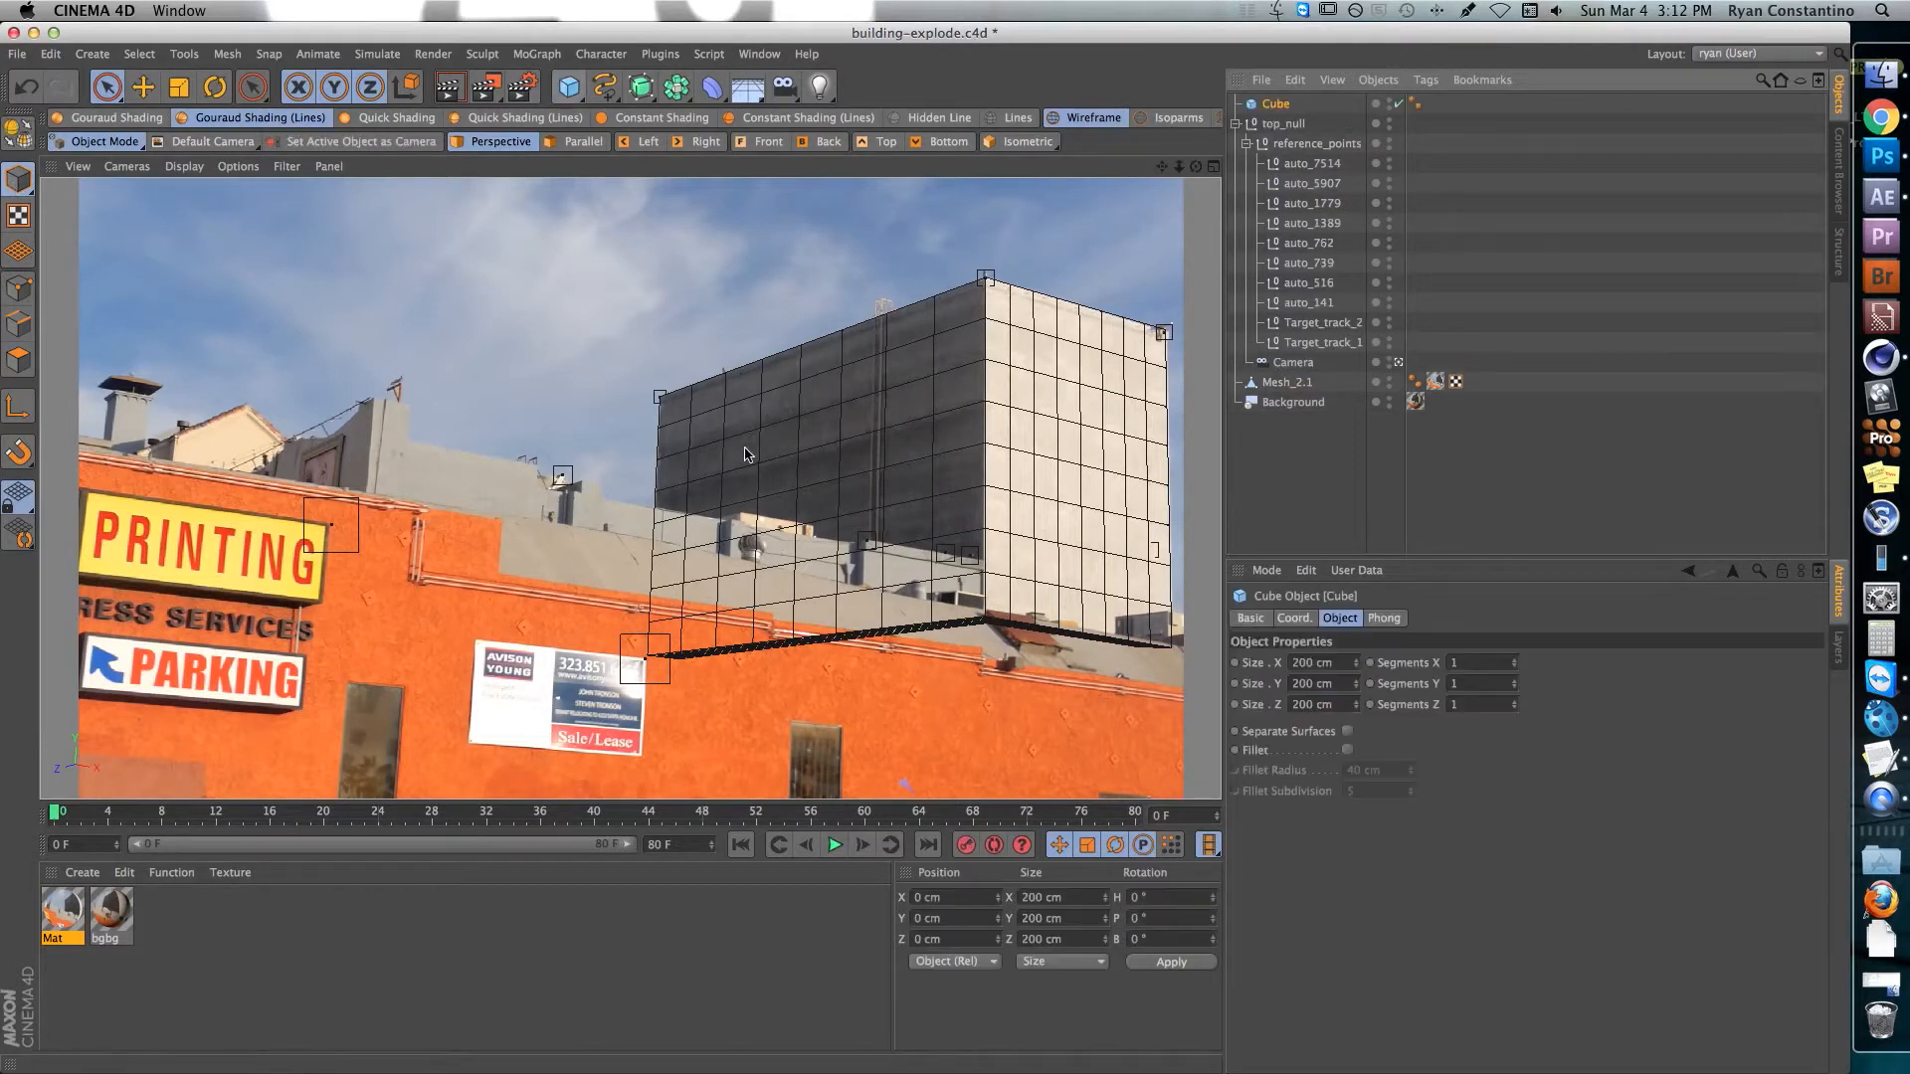
{"action": "left_click", "coordinate": [1396, 362]}
{"action": "mouse_move", "coordinate": [634, 325]}
{"action": "left_mouse_down"}
{"action": "mouse_move", "coordinate": [631, 429]}
{"action": "mouse_move", "coordinate": [627, 298]}
{"action": "mouse_move", "coordinate": [618, 320]}
{"action": "left_mouse_up"}
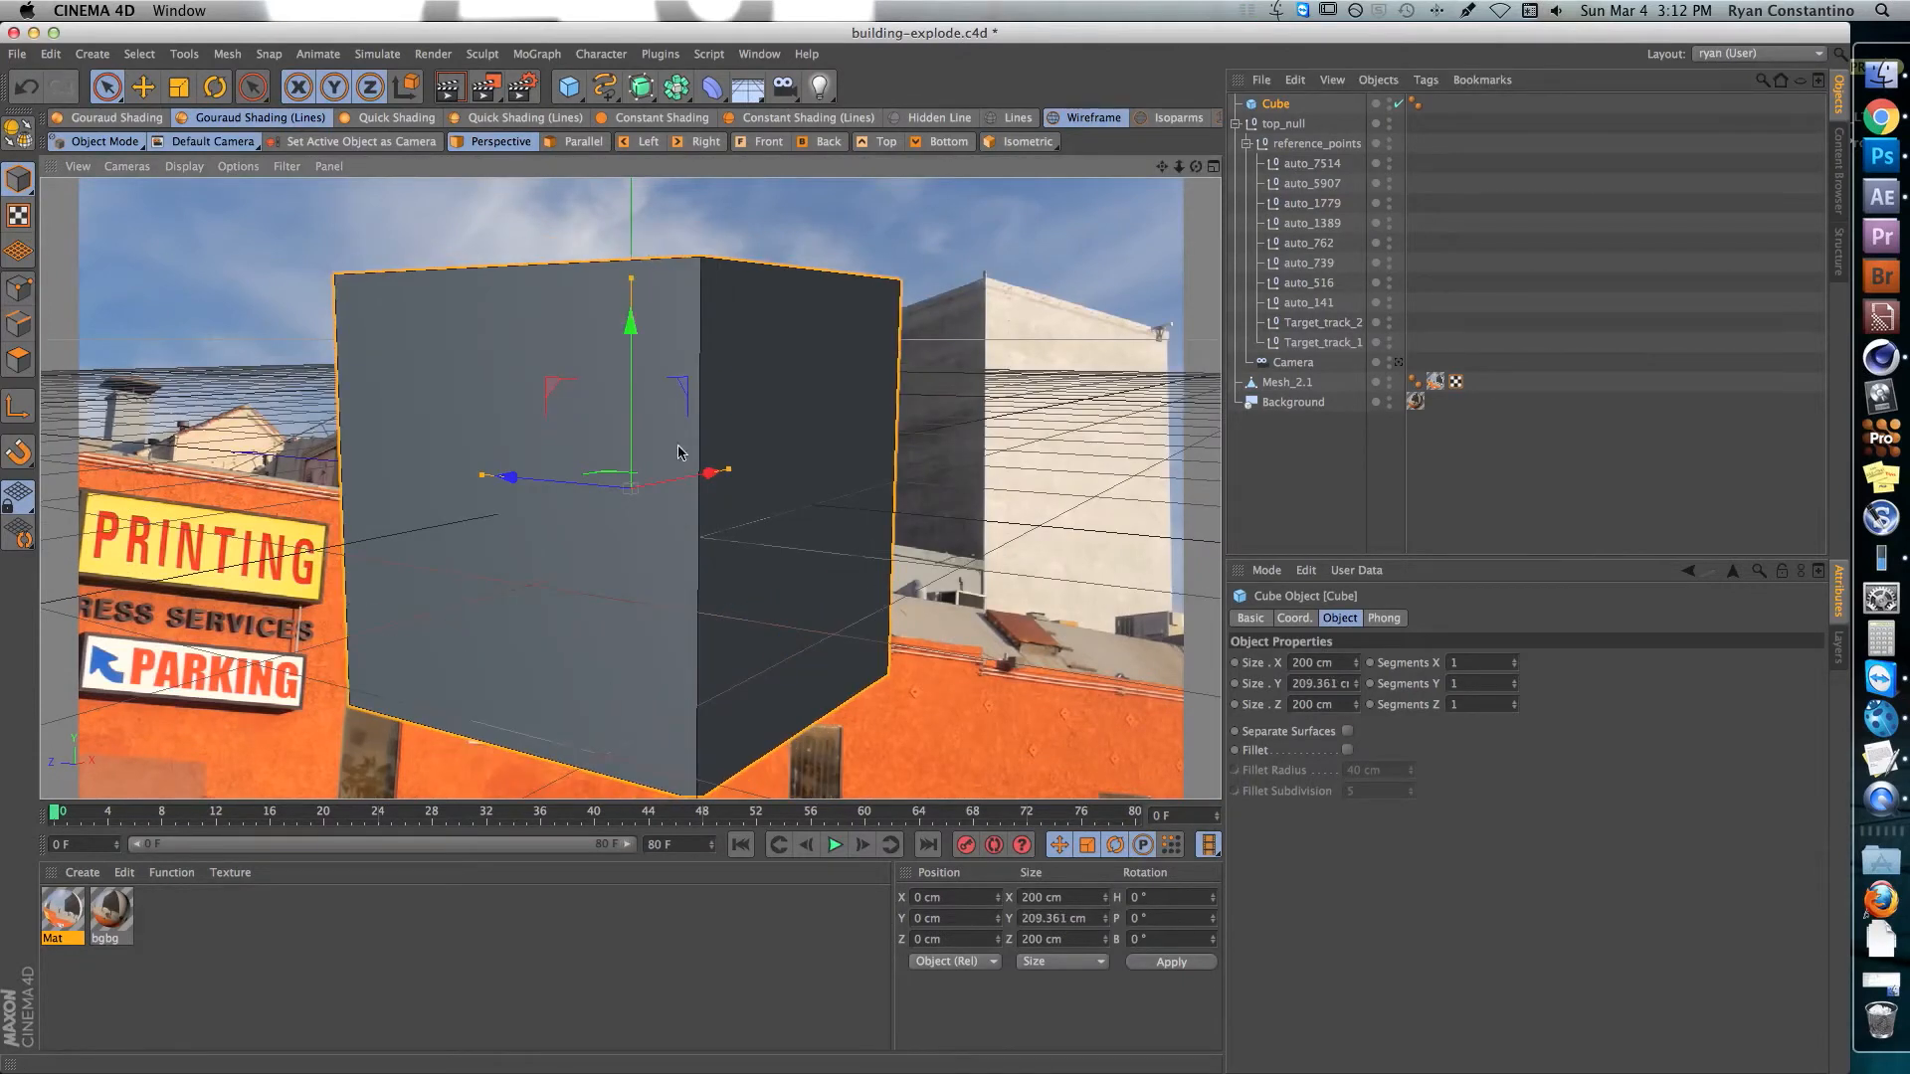
- Examine the commands available for the UVW tag and the texture tag on Mesh_2.1
{"action": "left_click", "coordinate": [1455, 381]}
{"action": "right_click", "coordinate": [1456, 381]}
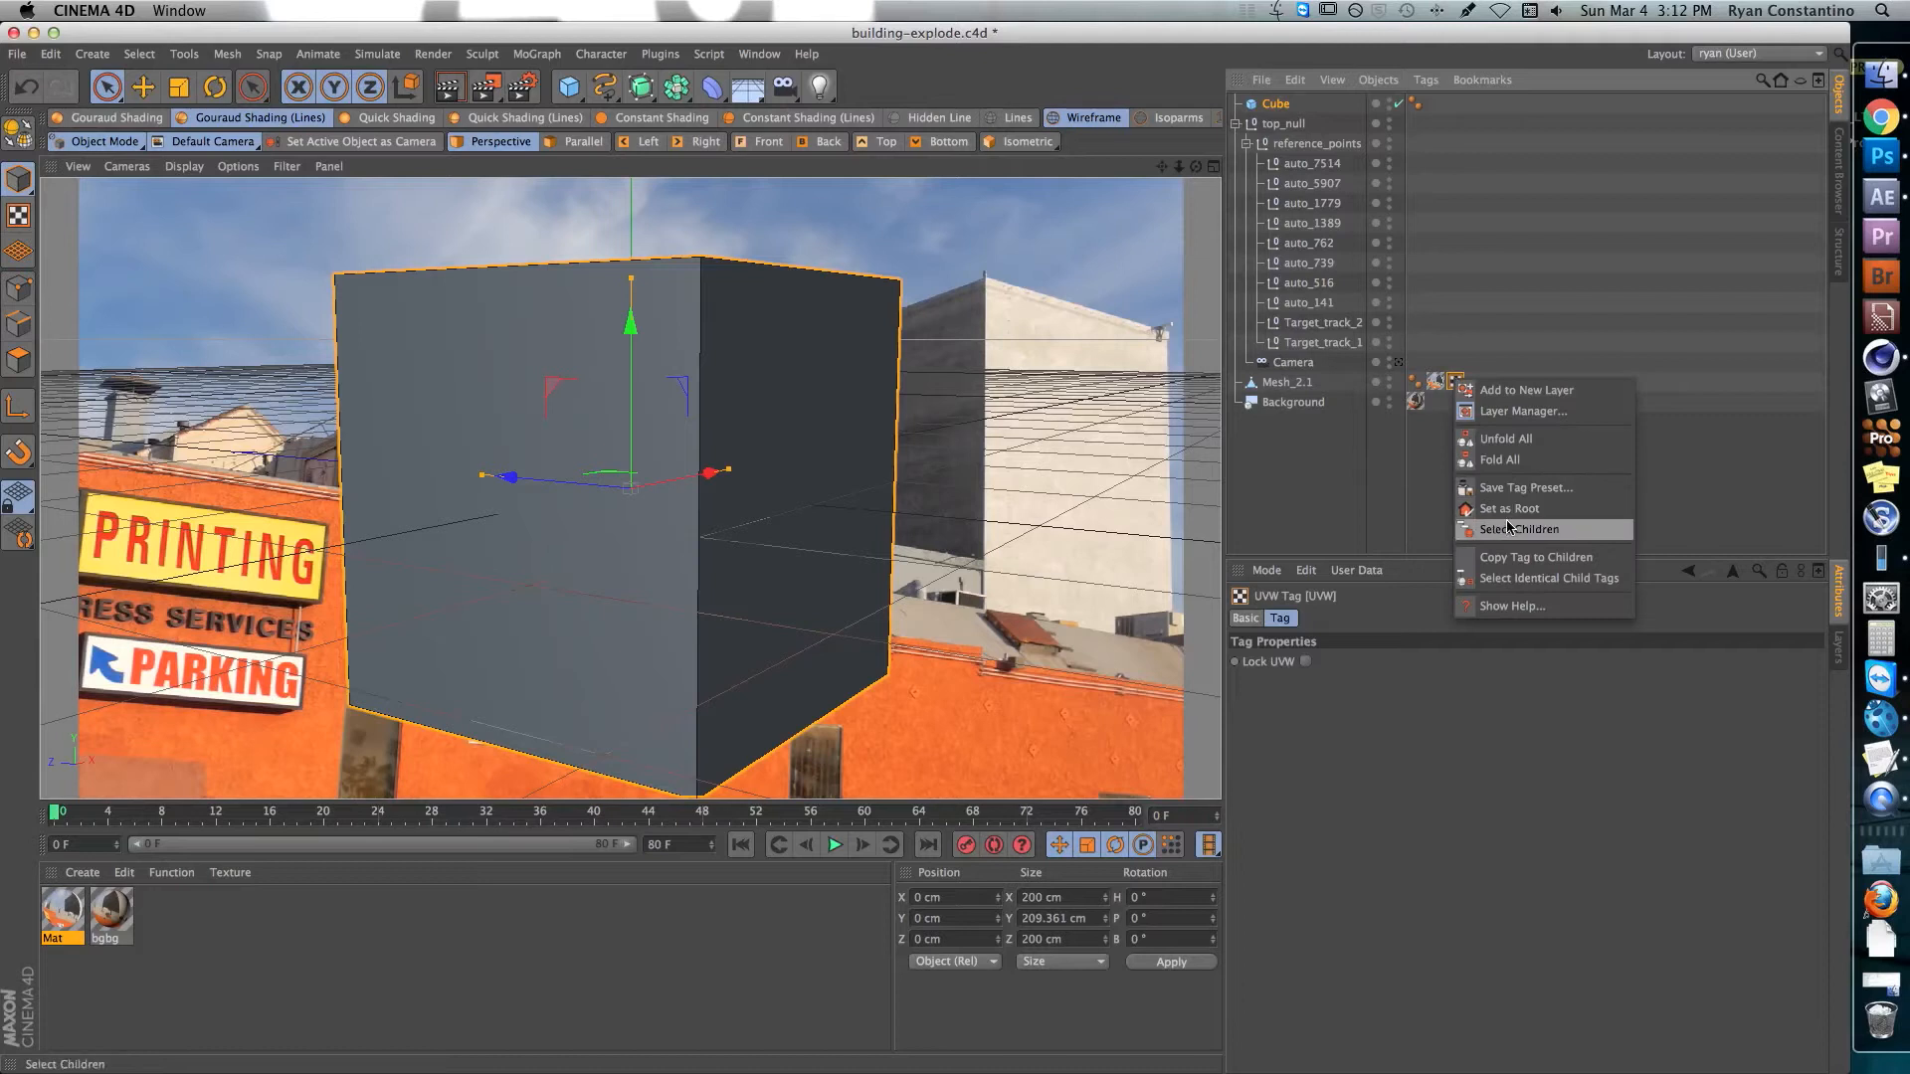
{"action": "left_click", "coordinate": [1421, 482]}
{"action": "left_click", "coordinate": [1435, 381]}
{"action": "right_click", "coordinate": [1436, 381]}
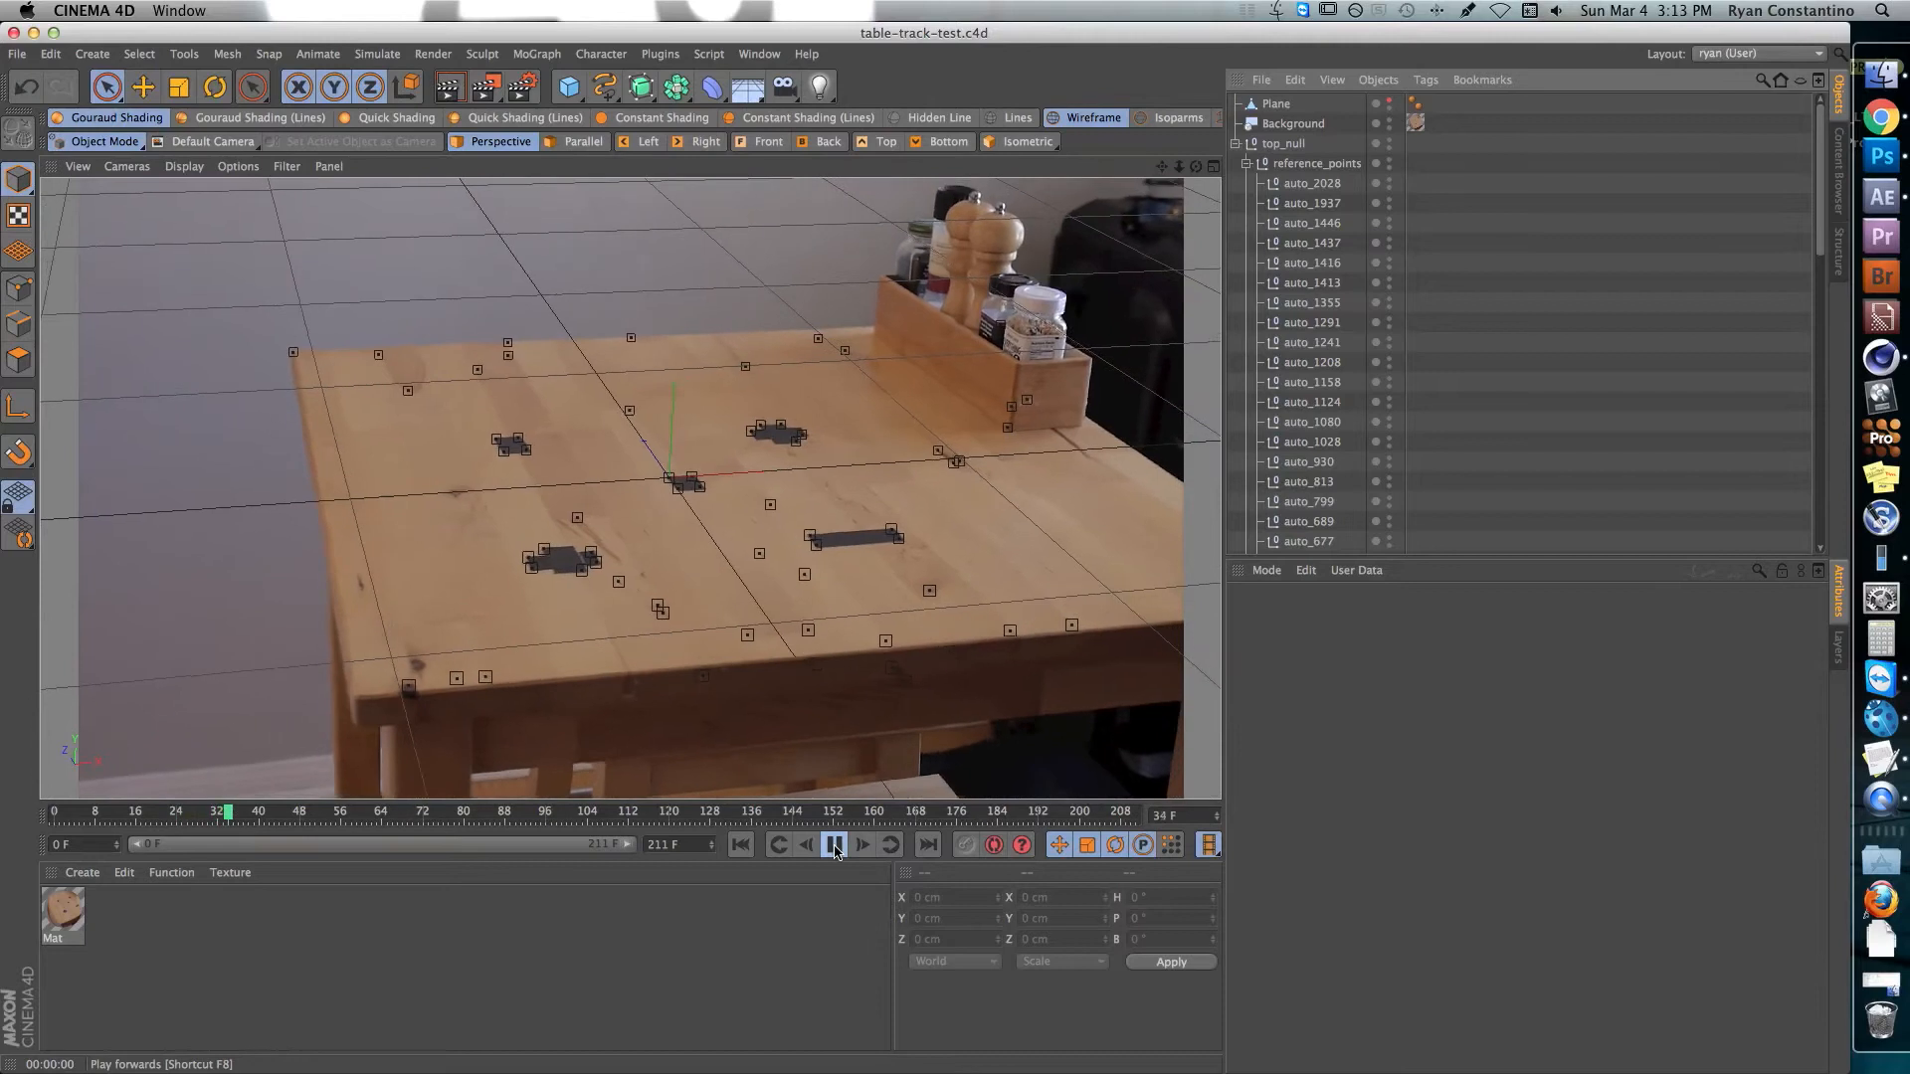
- Stop the table footage, collapse the top_null hierarchy, and make the Plane visible in the viewport
{"action": "left_click", "coordinate": [834, 845]}
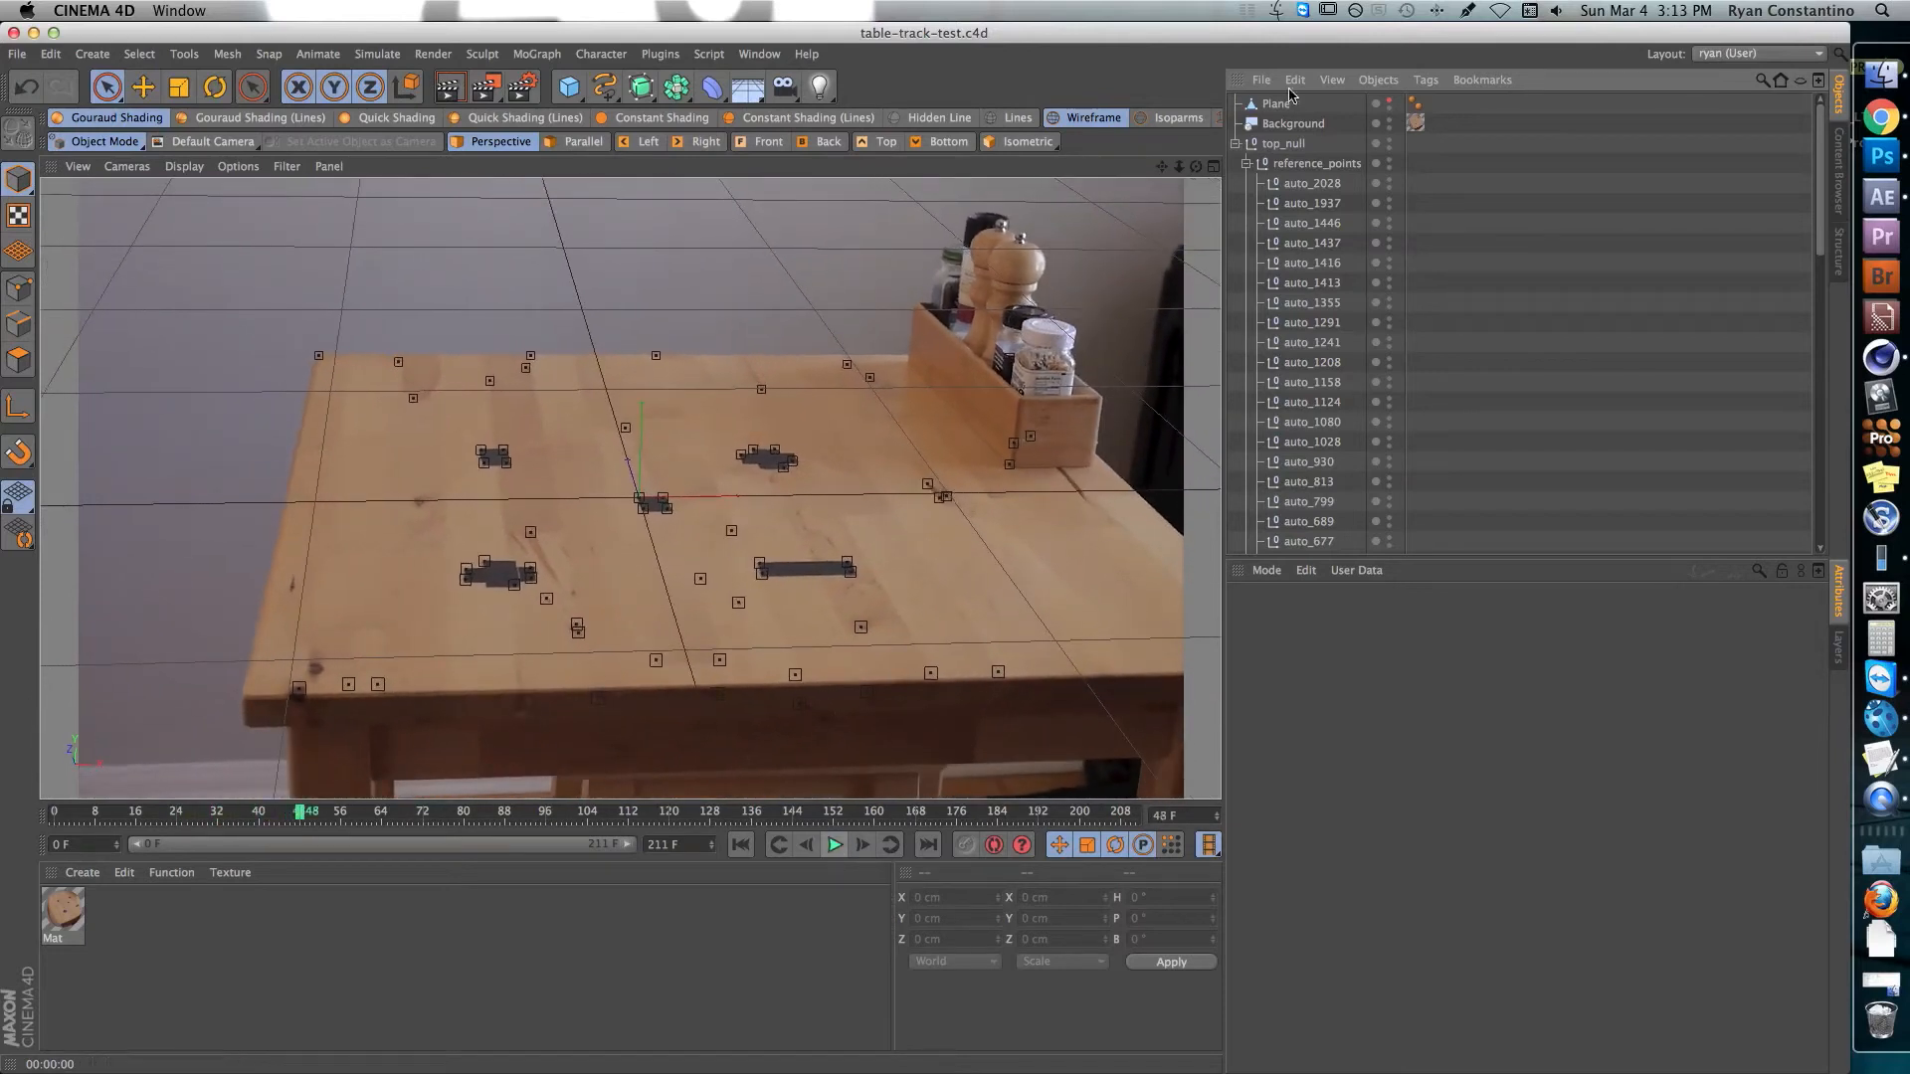
{"action": "left_click", "coordinate": [1235, 144]}
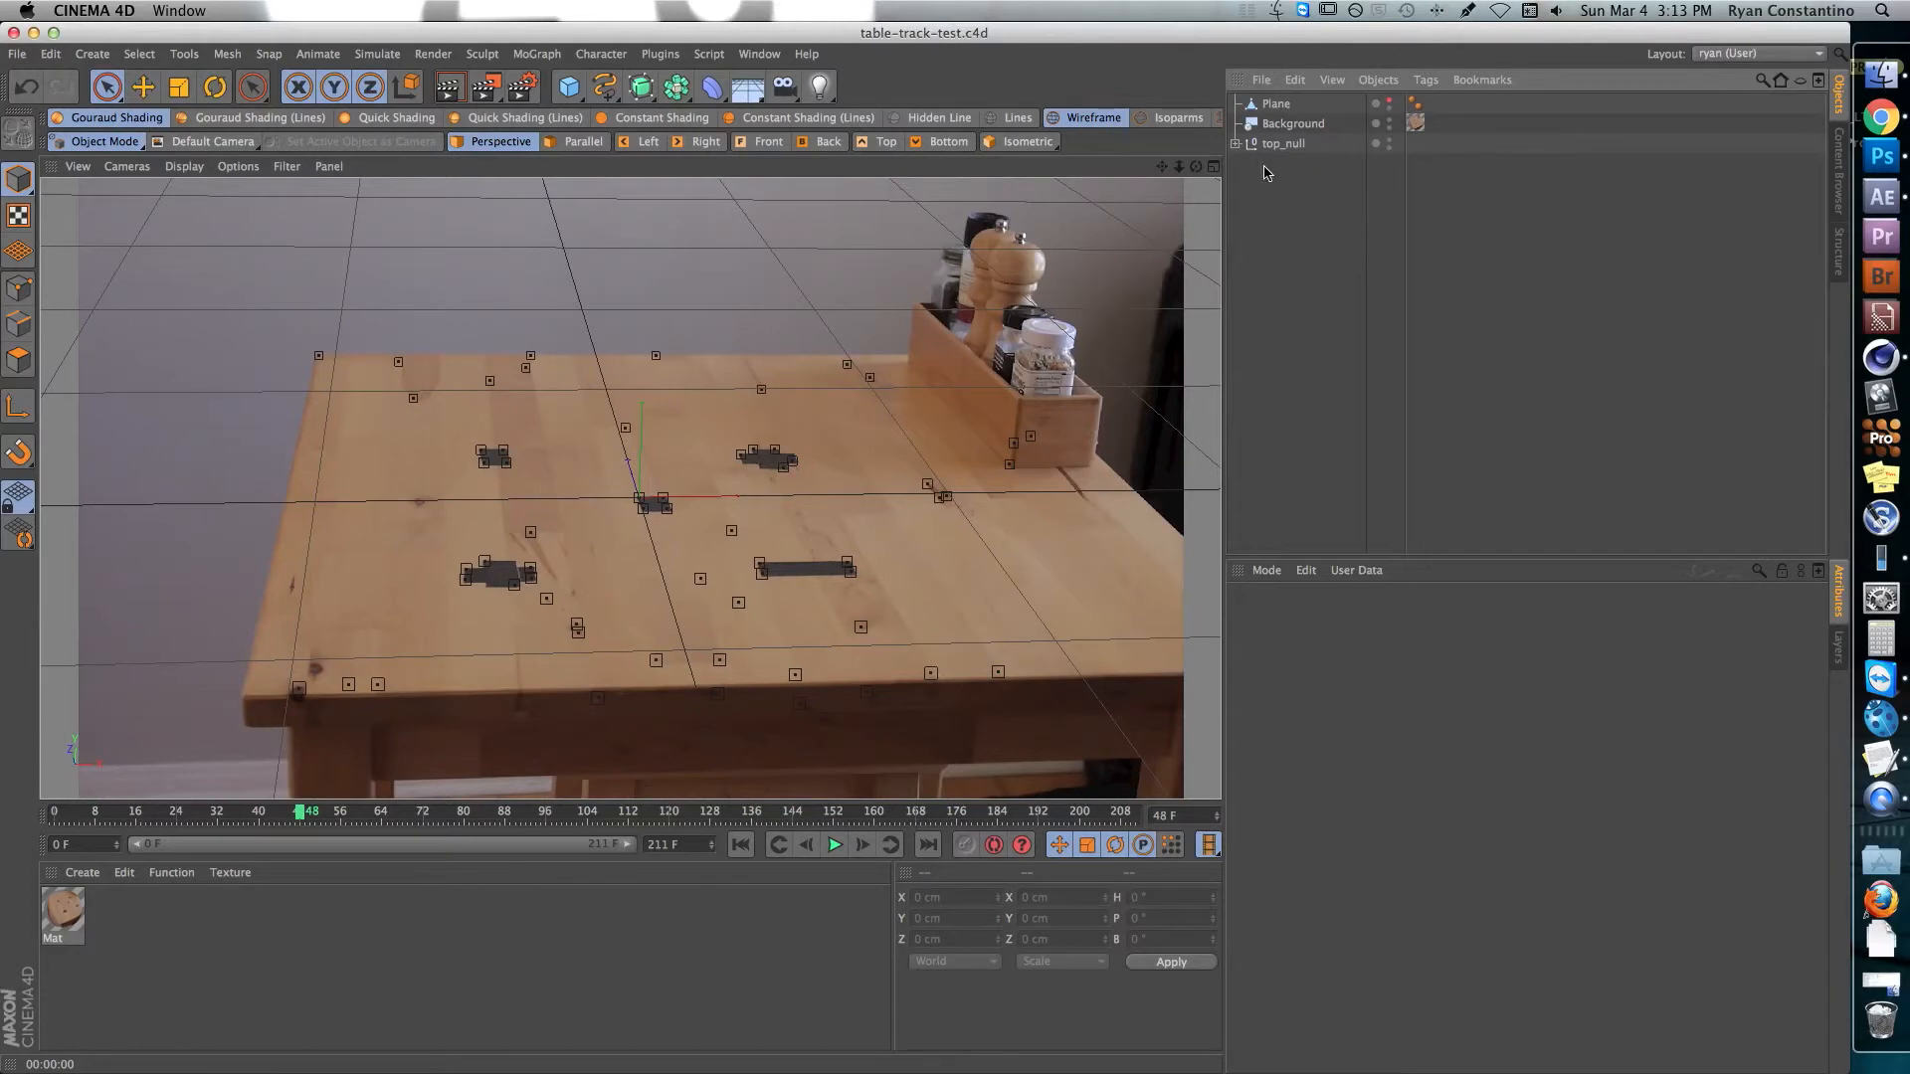
{"action": "left_click", "coordinate": [1389, 104]}
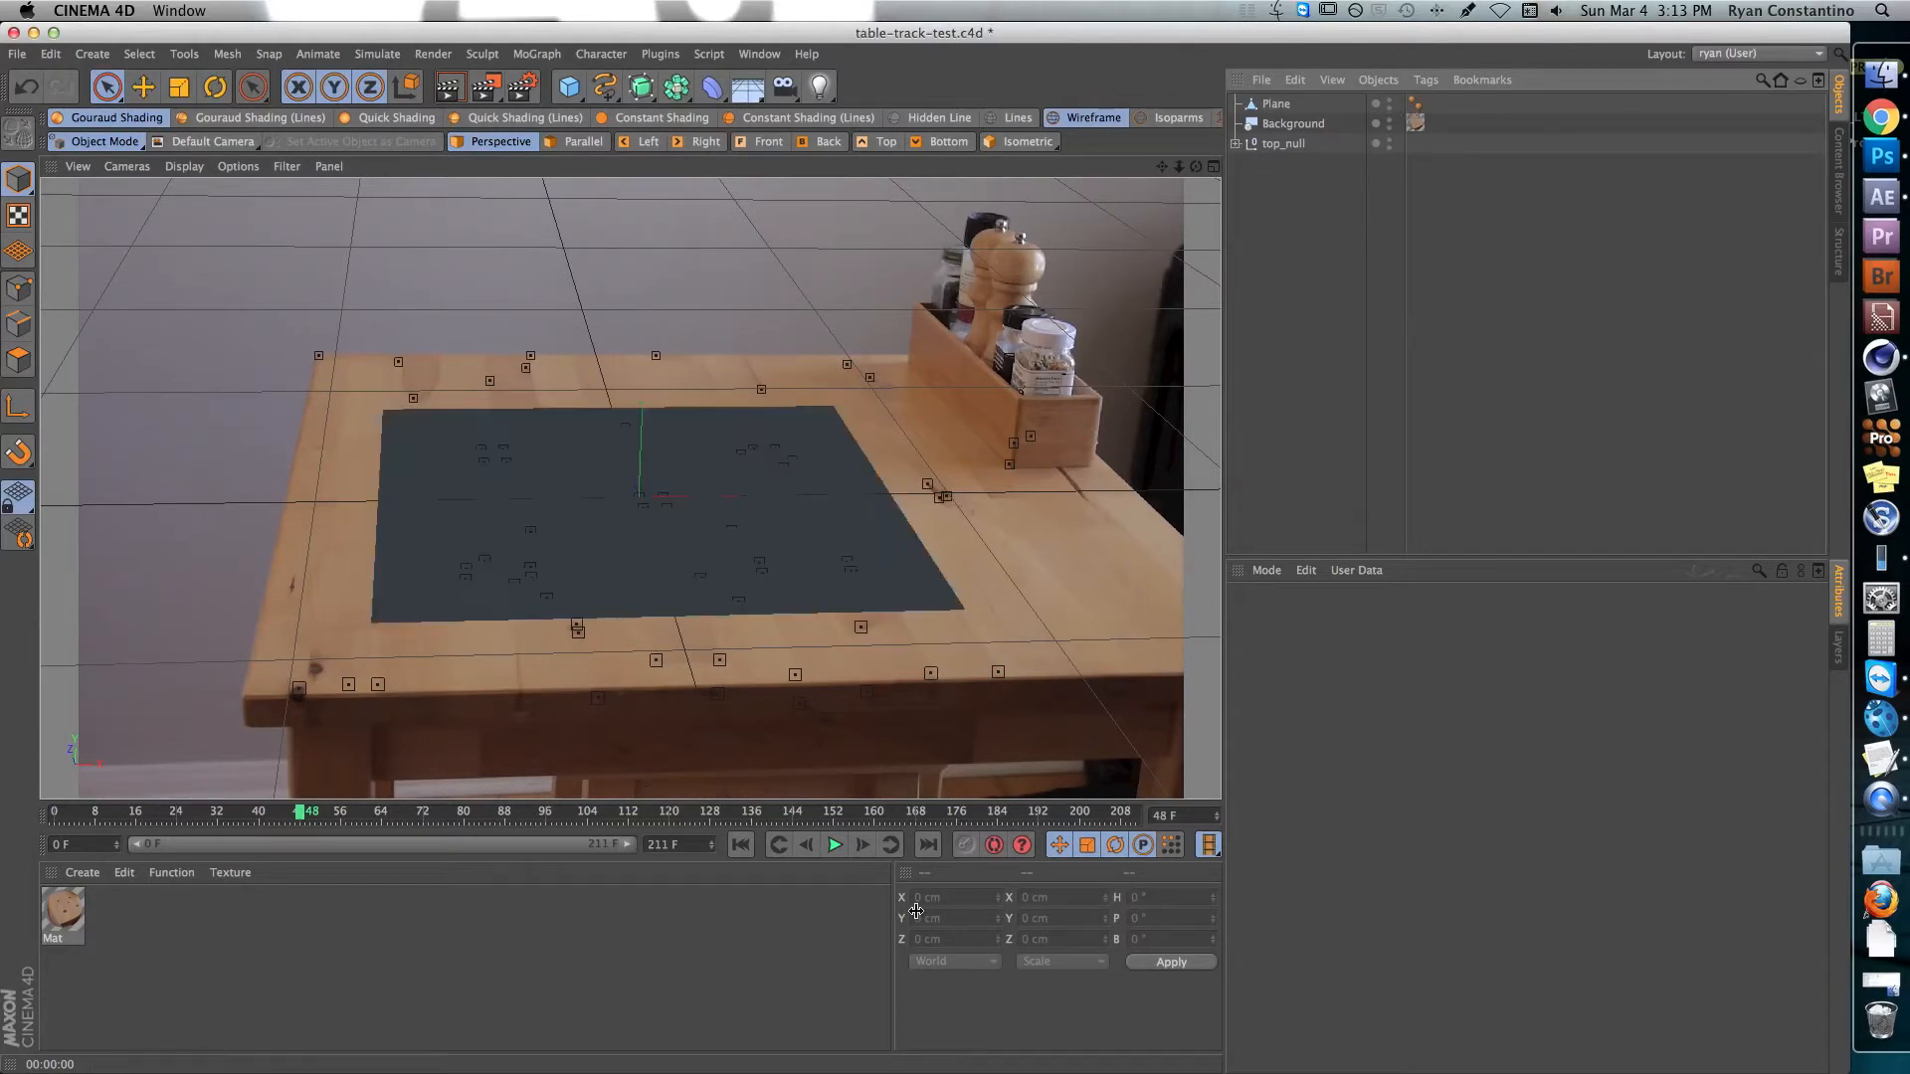
- Play the table footage from the first frame to check the Plane's tracking, and return to frame 0
{"action": "left_click", "coordinate": [742, 846]}
{"action": "left_click", "coordinate": [833, 846]}
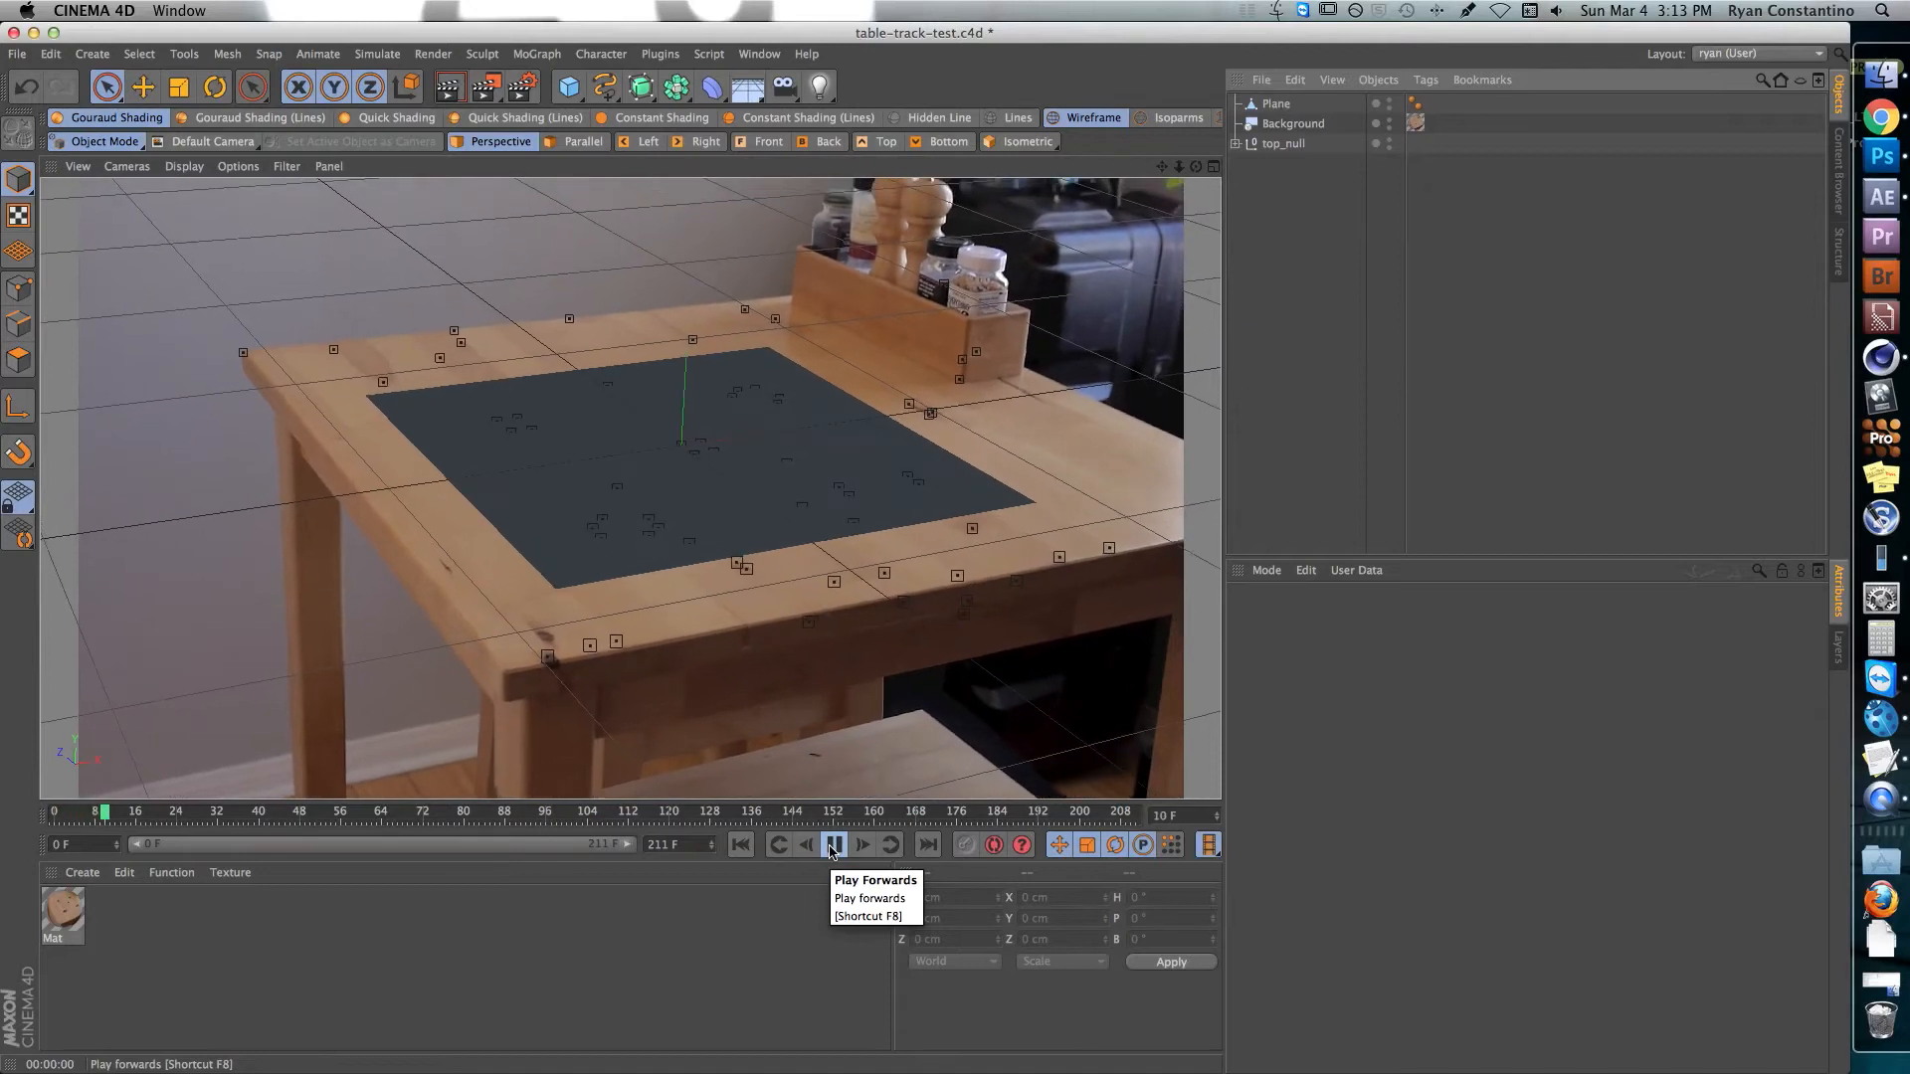
{"action": "left_click", "coordinate": [833, 846]}
{"action": "left_click", "coordinate": [741, 844]}
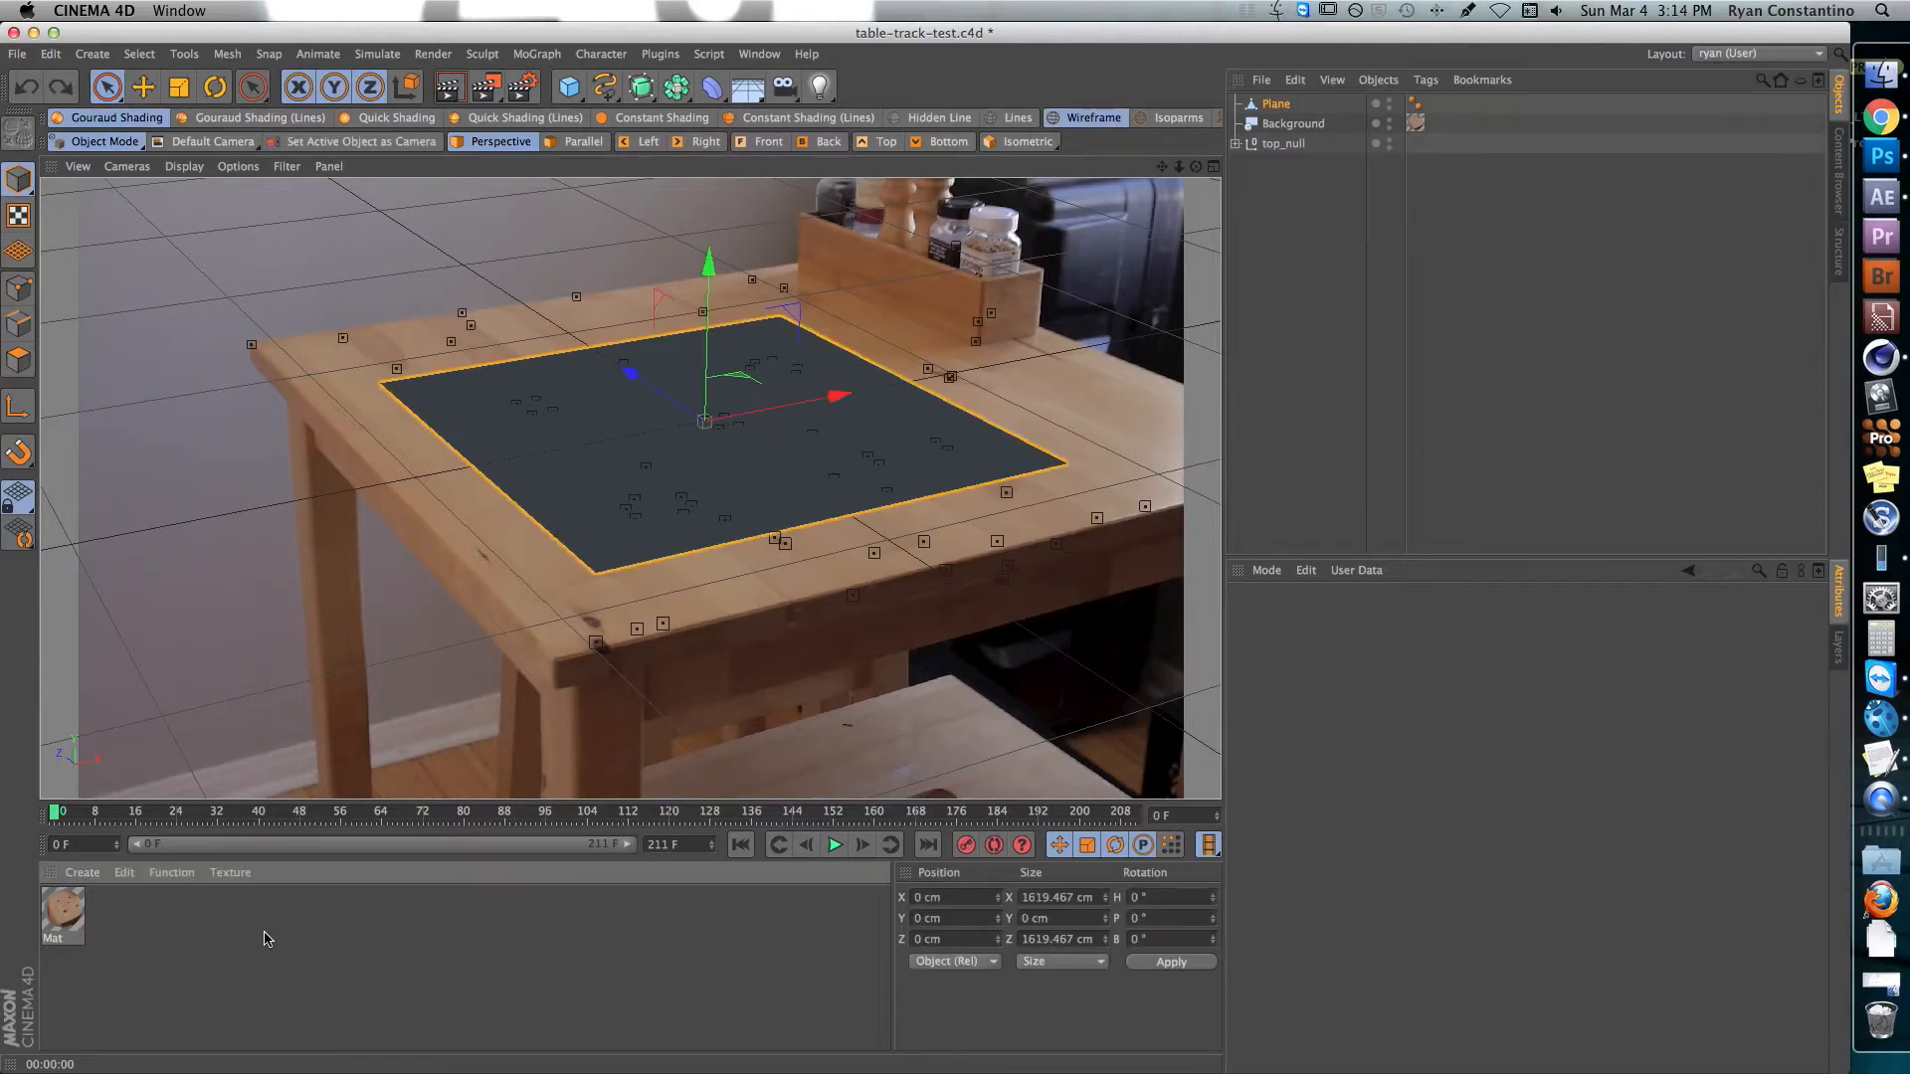
- Create a new material, apply it to the Plane, and leave Luminance as its only active channel
{"action": "double_click", "coordinate": [265, 938]}
{"action": "left_click_drag", "start_coordinate": [367, 658], "coordinate": [583, 450]}
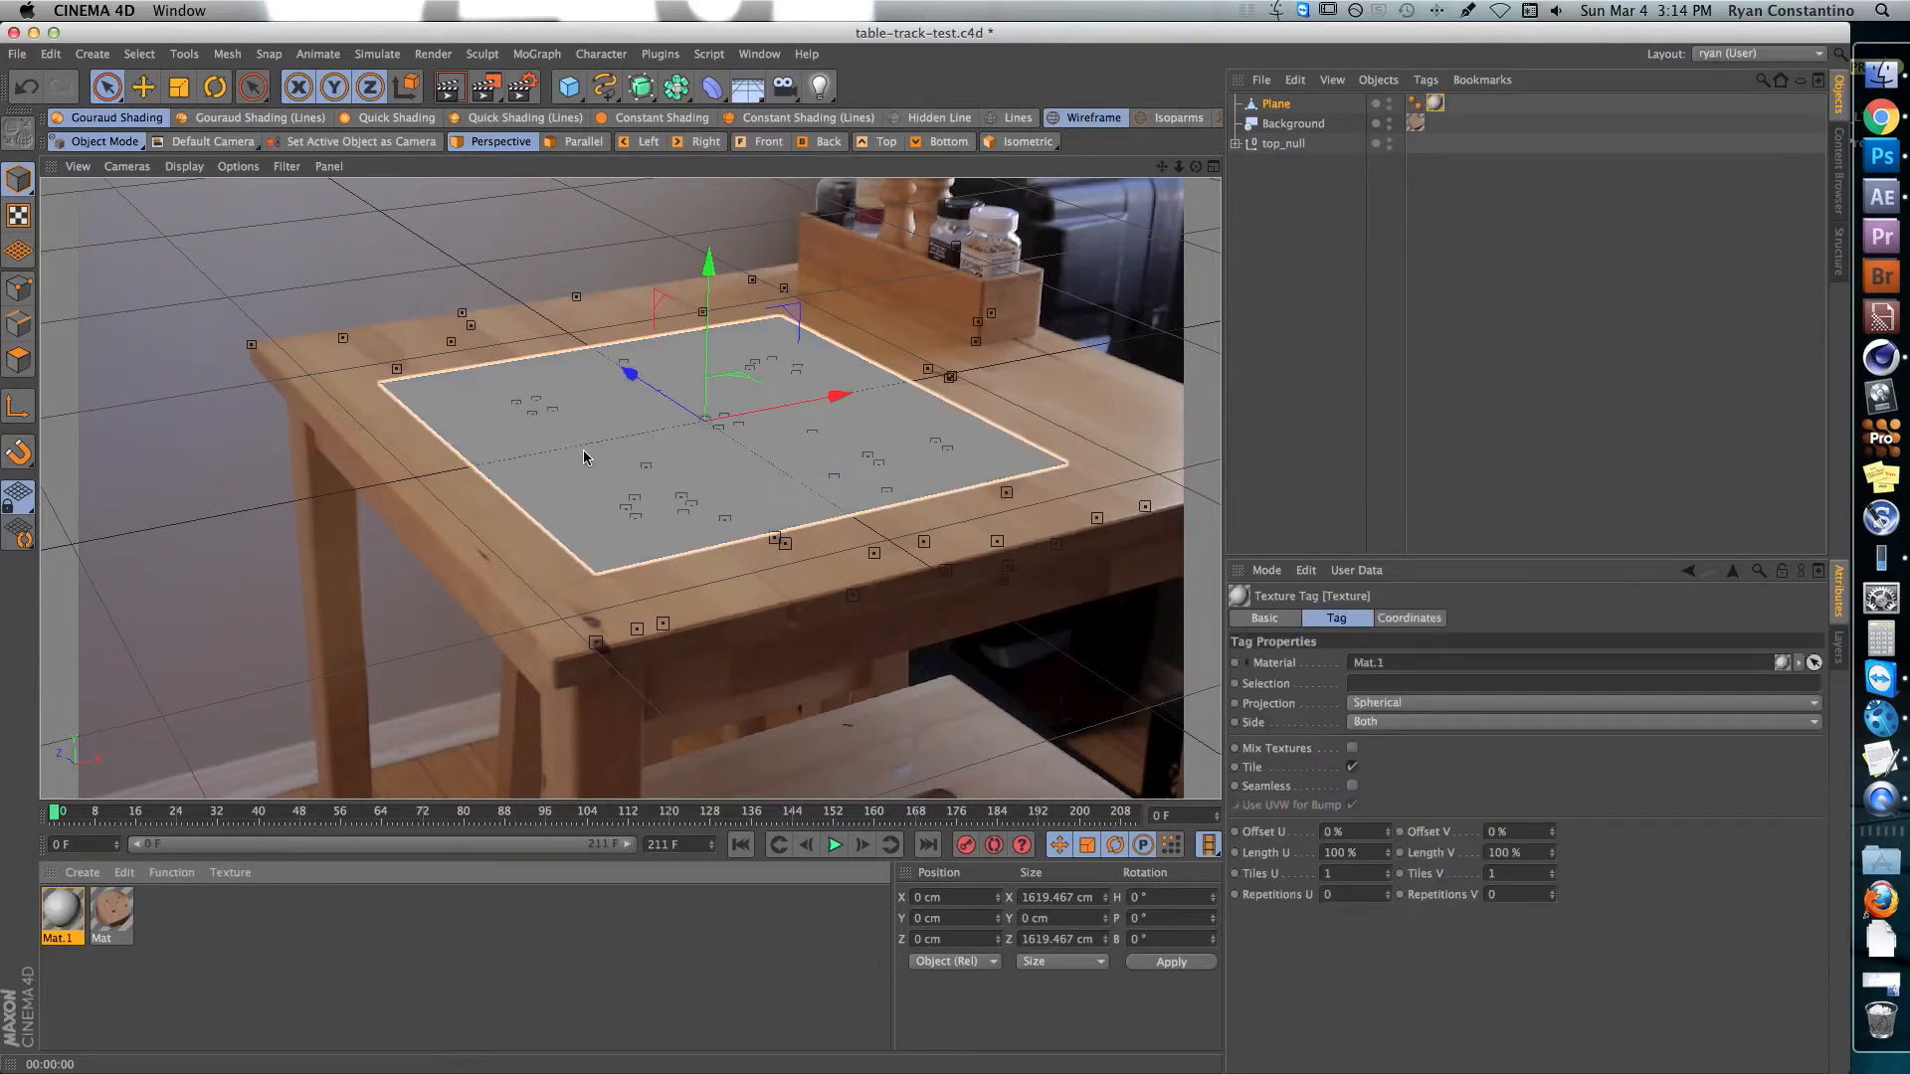
{"action": "double_click", "coordinate": [78, 924]}
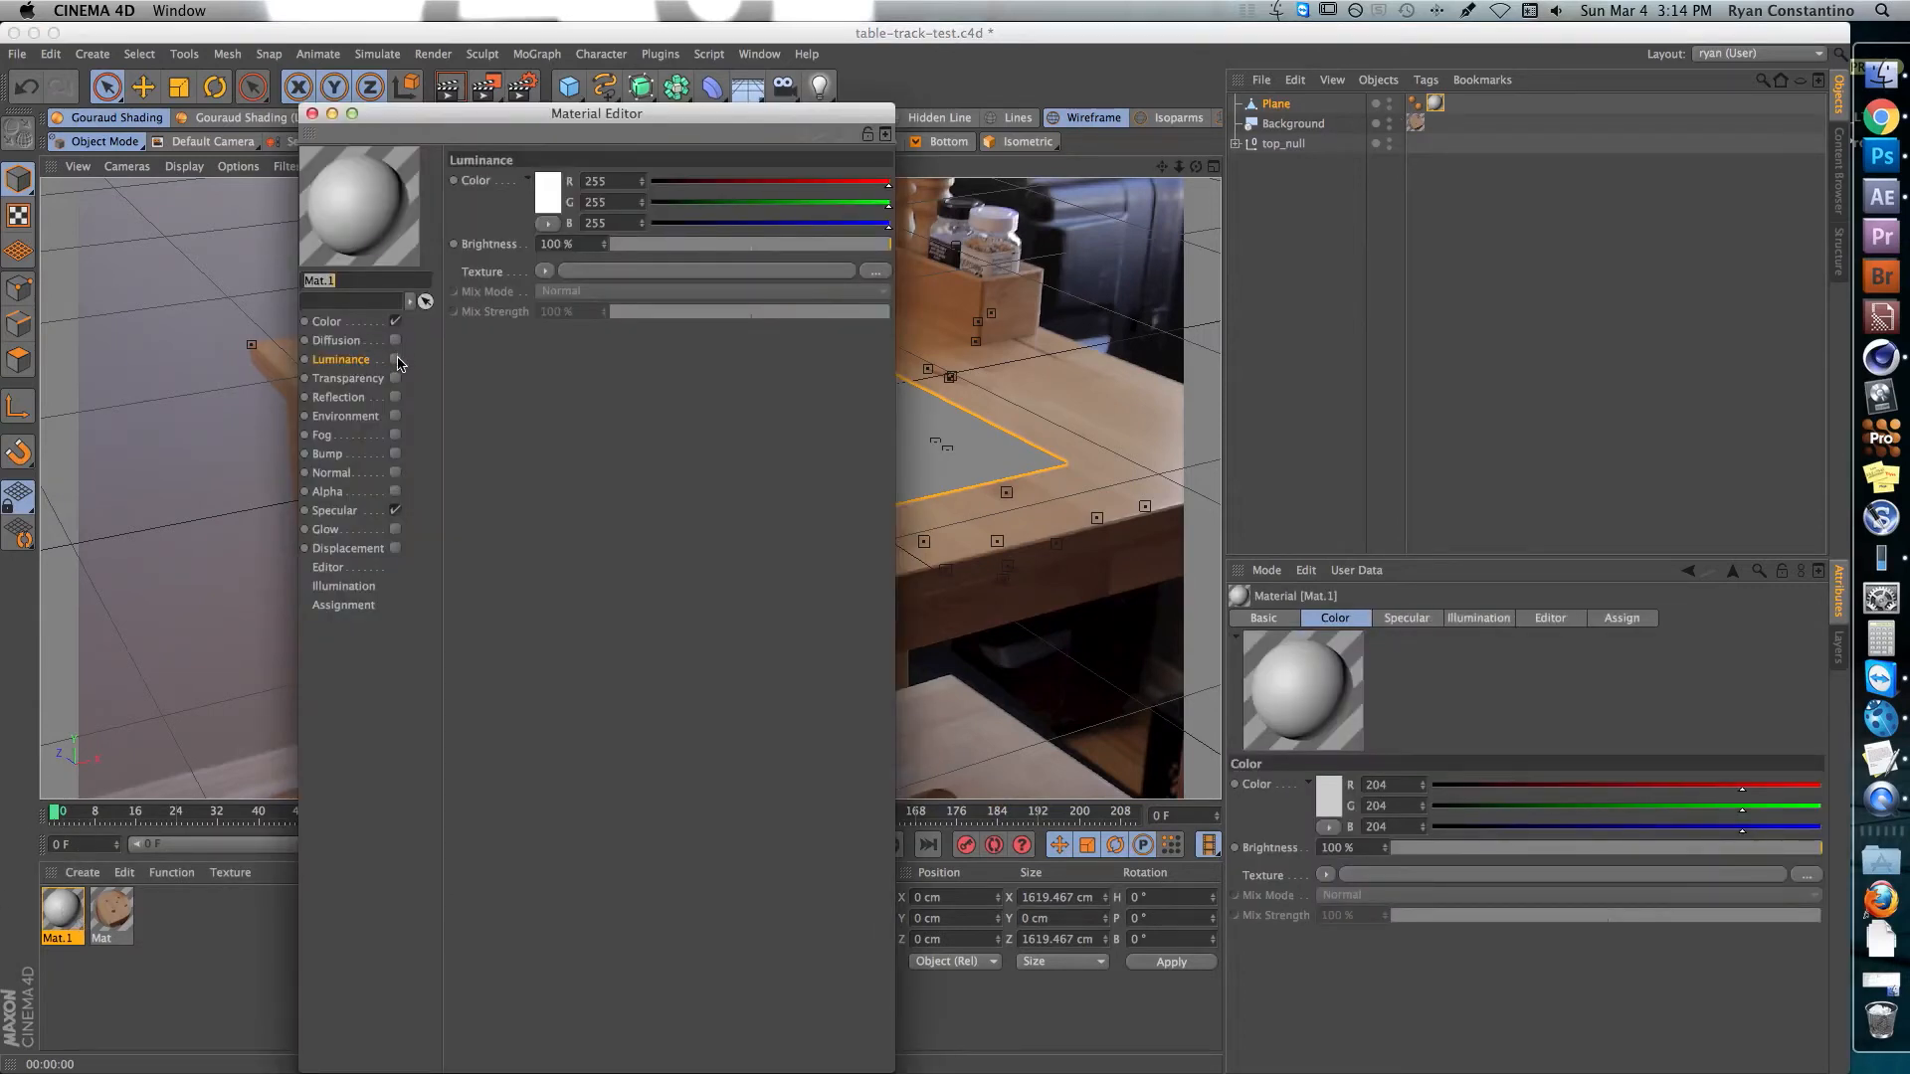
{"action": "left_click", "coordinate": [395, 321]}
{"action": "left_click", "coordinate": [395, 360]}
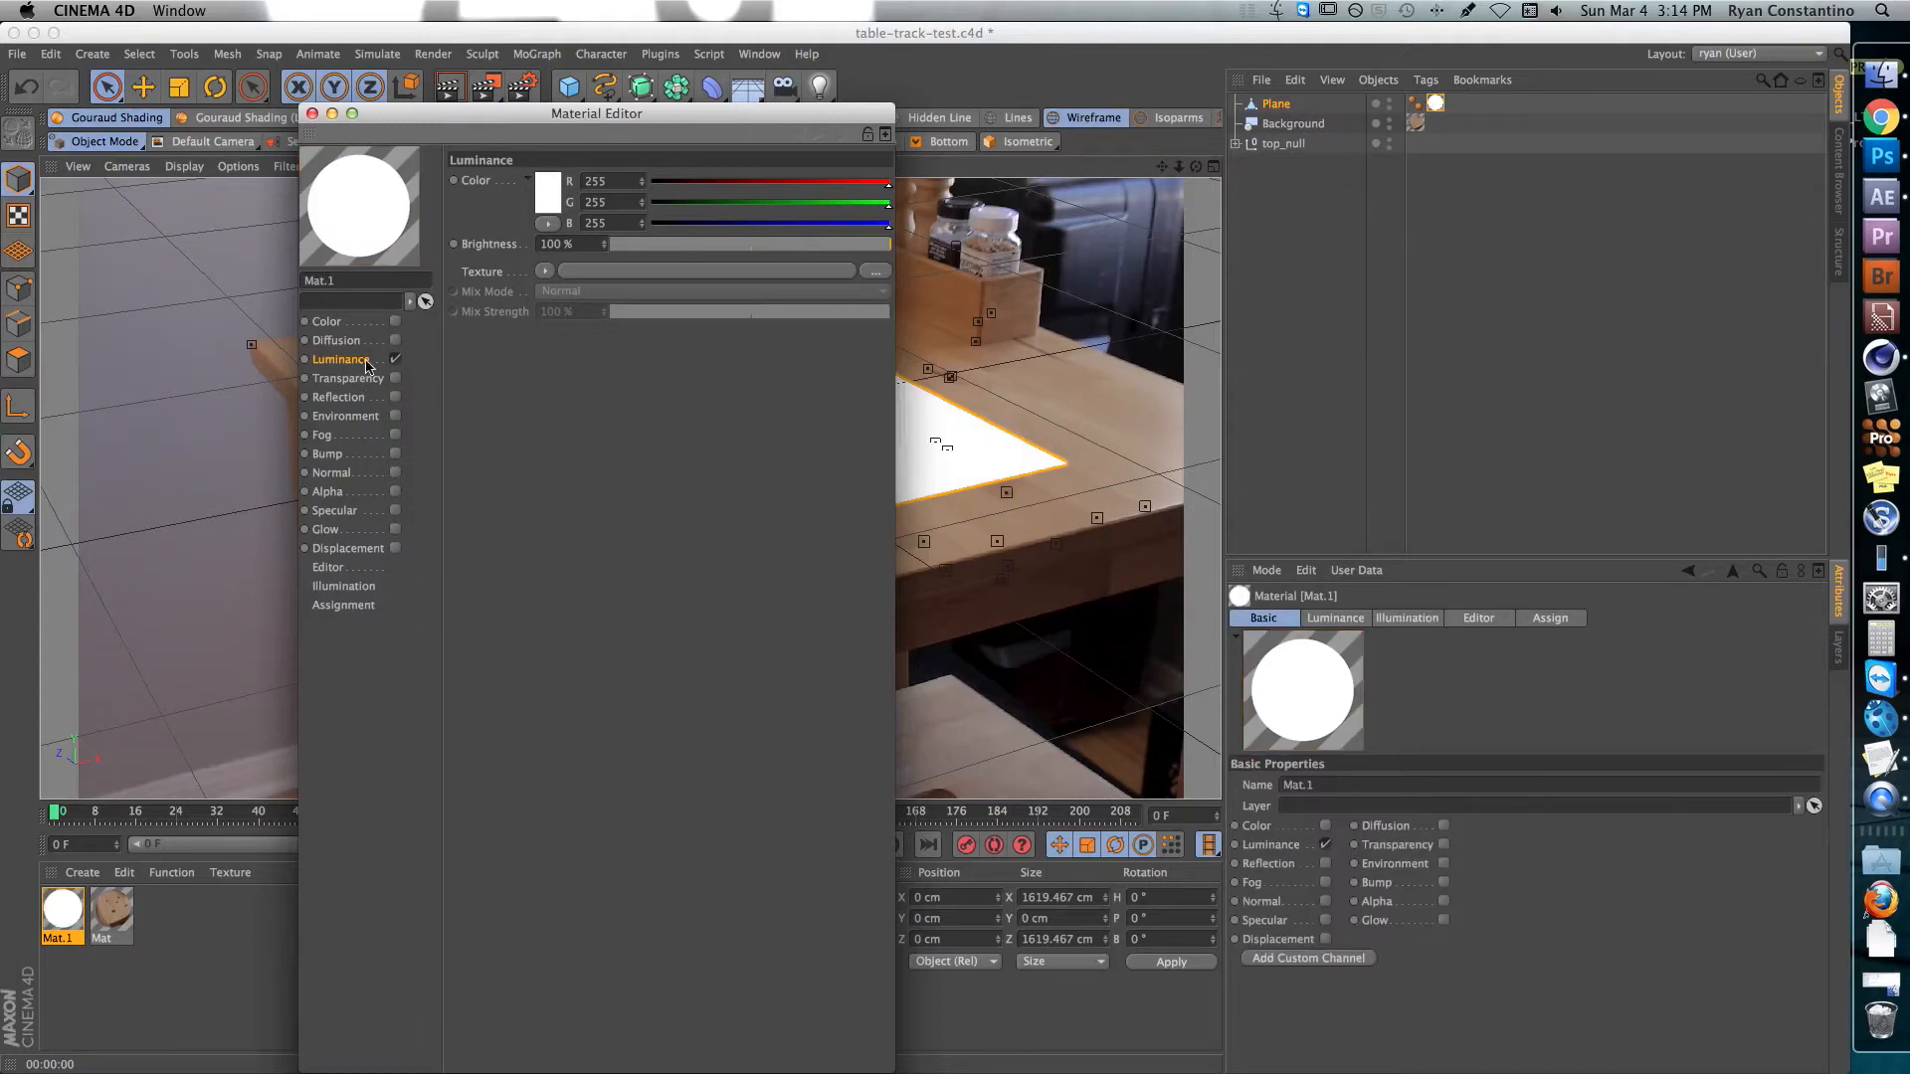
- Load P1150211_157856.tif as the Luminance texture of Mat.1 without copying the image to the project location
{"action": "left_click", "coordinate": [545, 271]}
{"action": "left_click", "coordinate": [587, 304]}
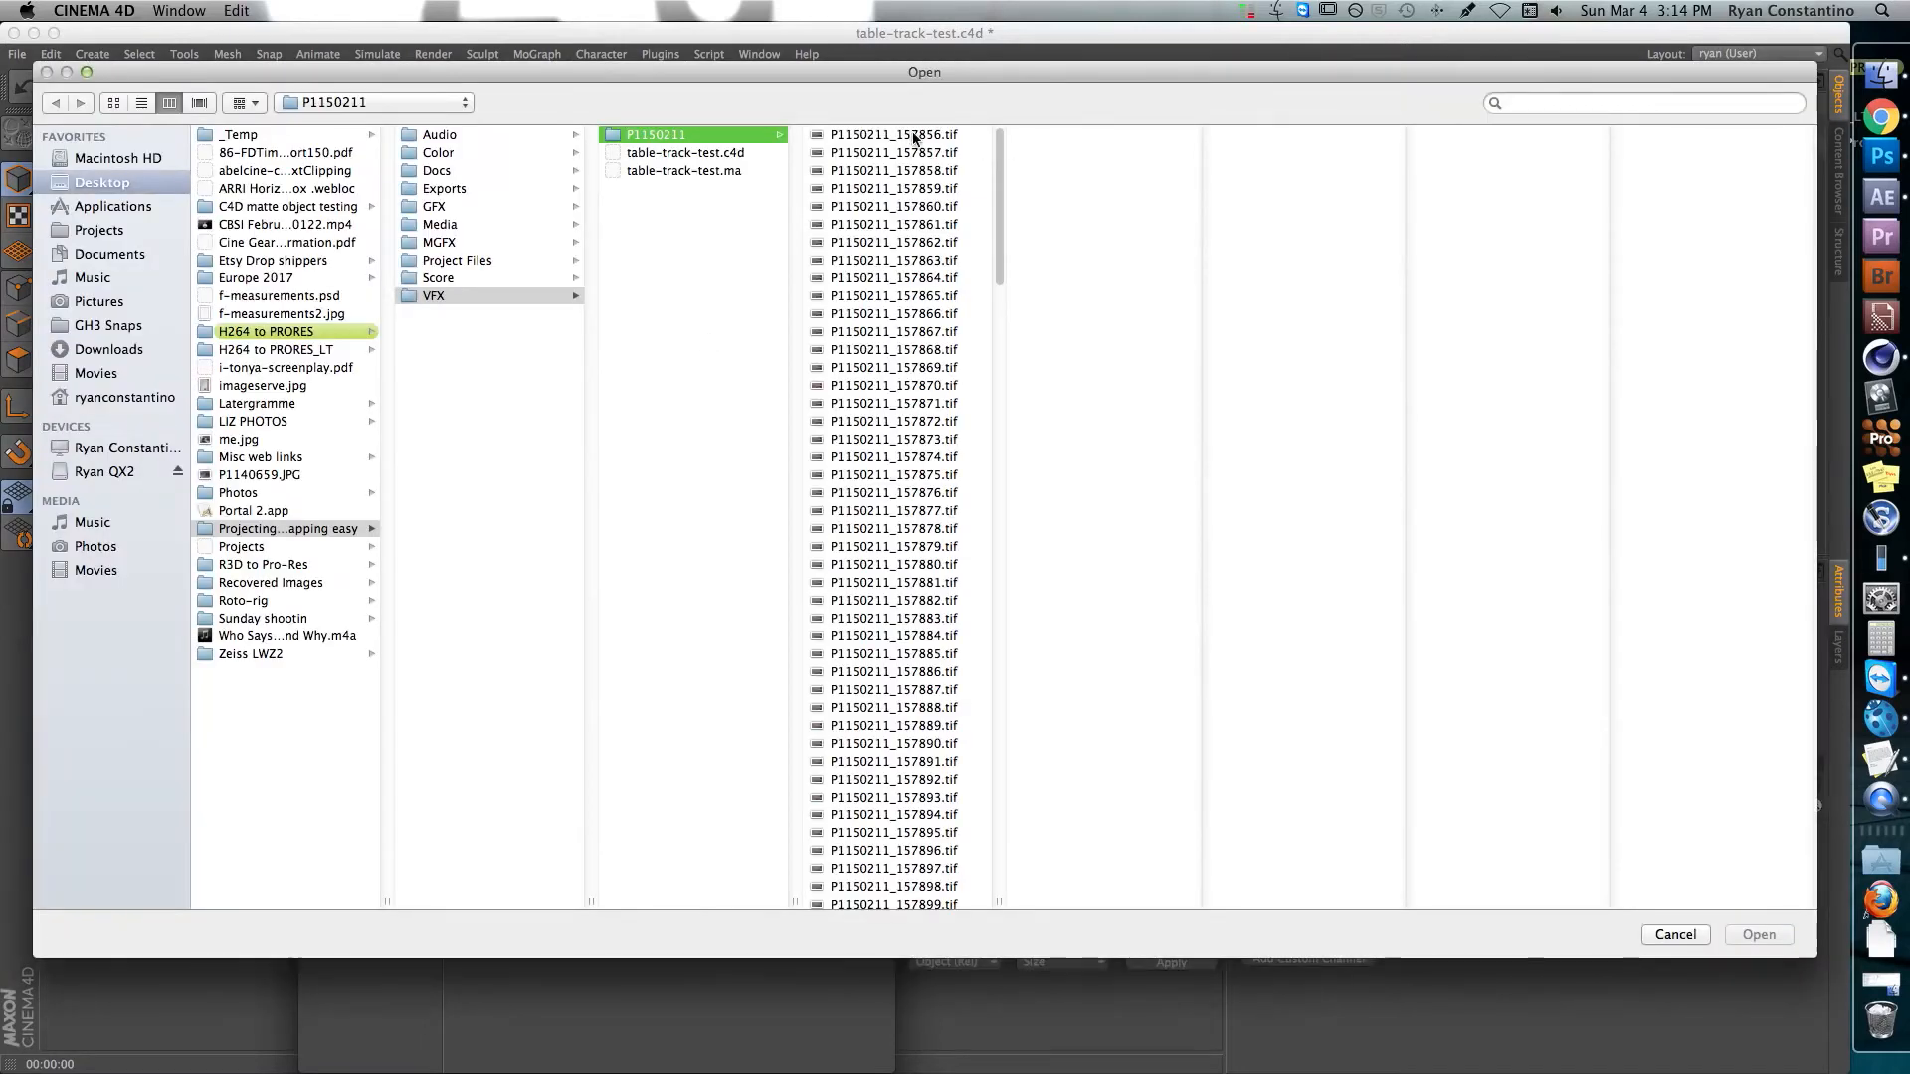
{"action": "left_click", "coordinate": [914, 137]}
{"action": "double_click", "coordinate": [913, 137]}
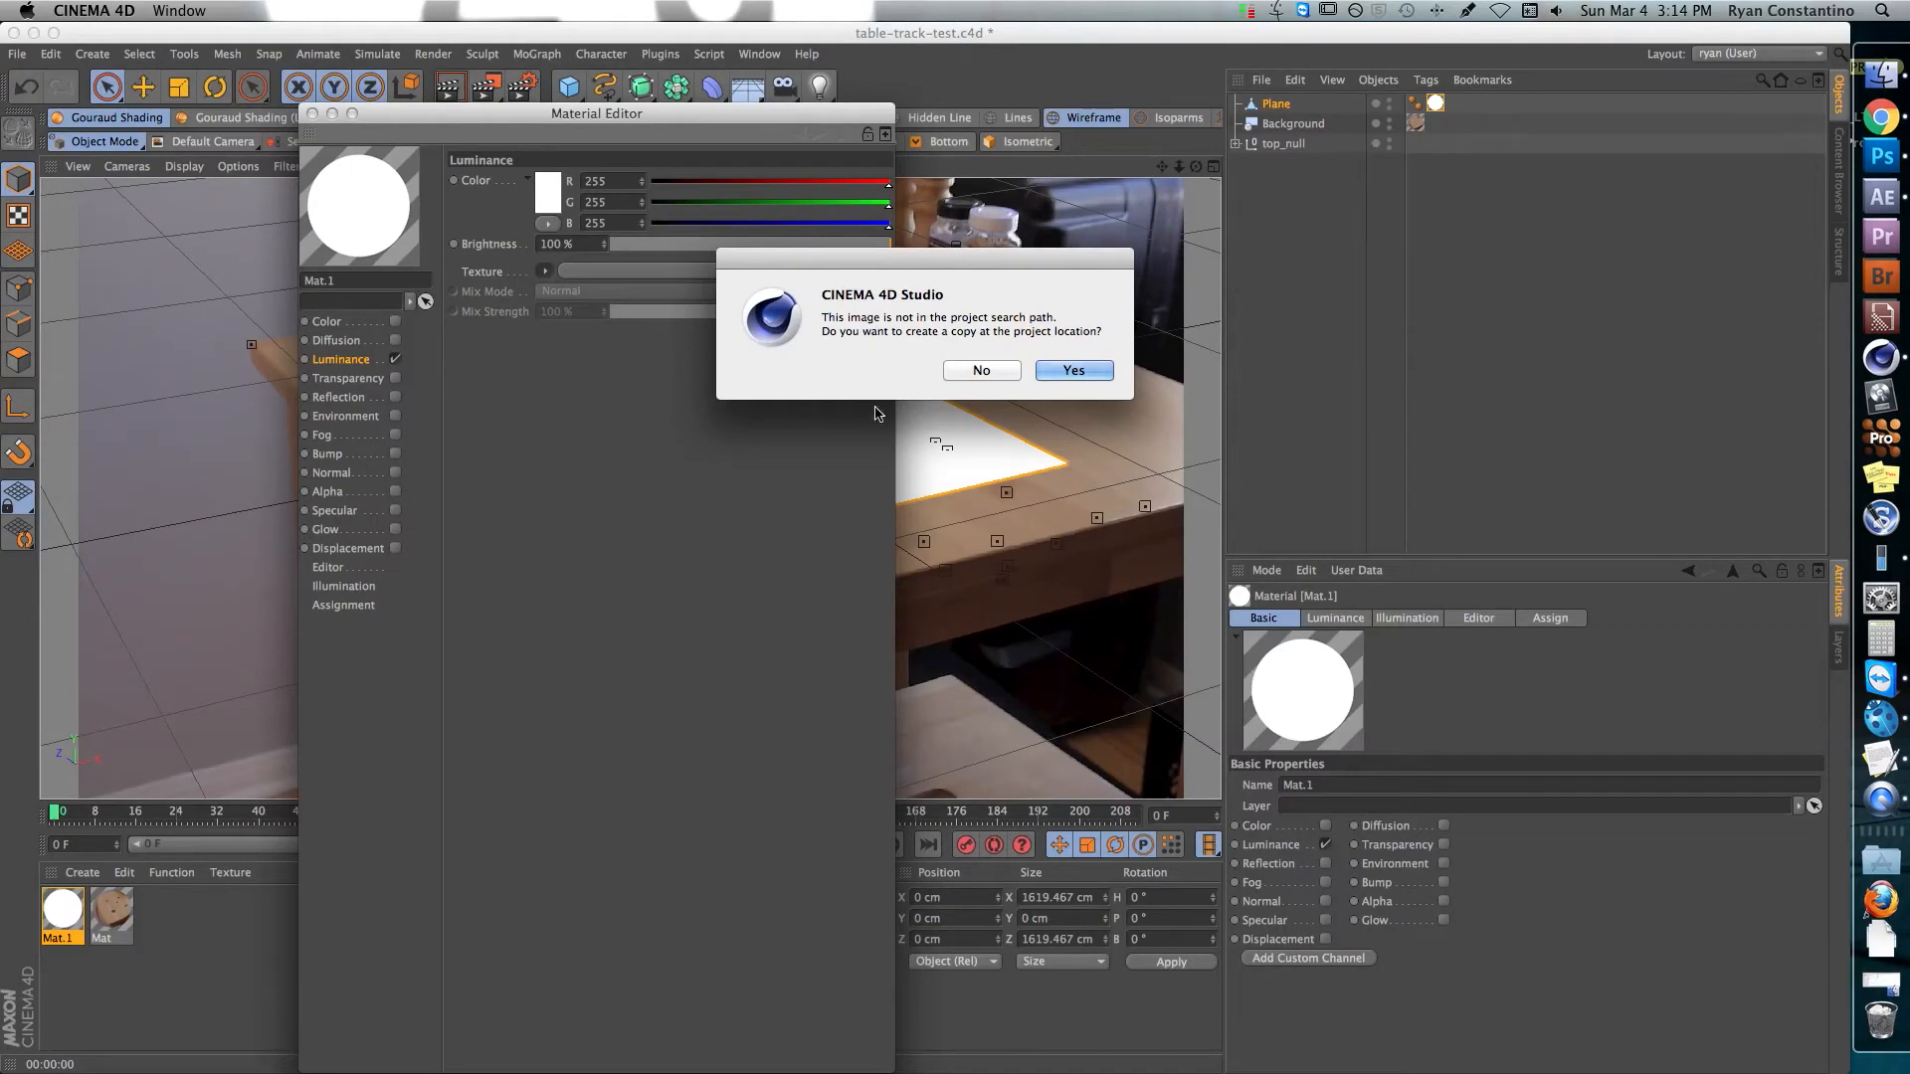
{"action": "left_click", "coordinate": [982, 371]}
{"action": "left_click", "coordinate": [312, 113]}
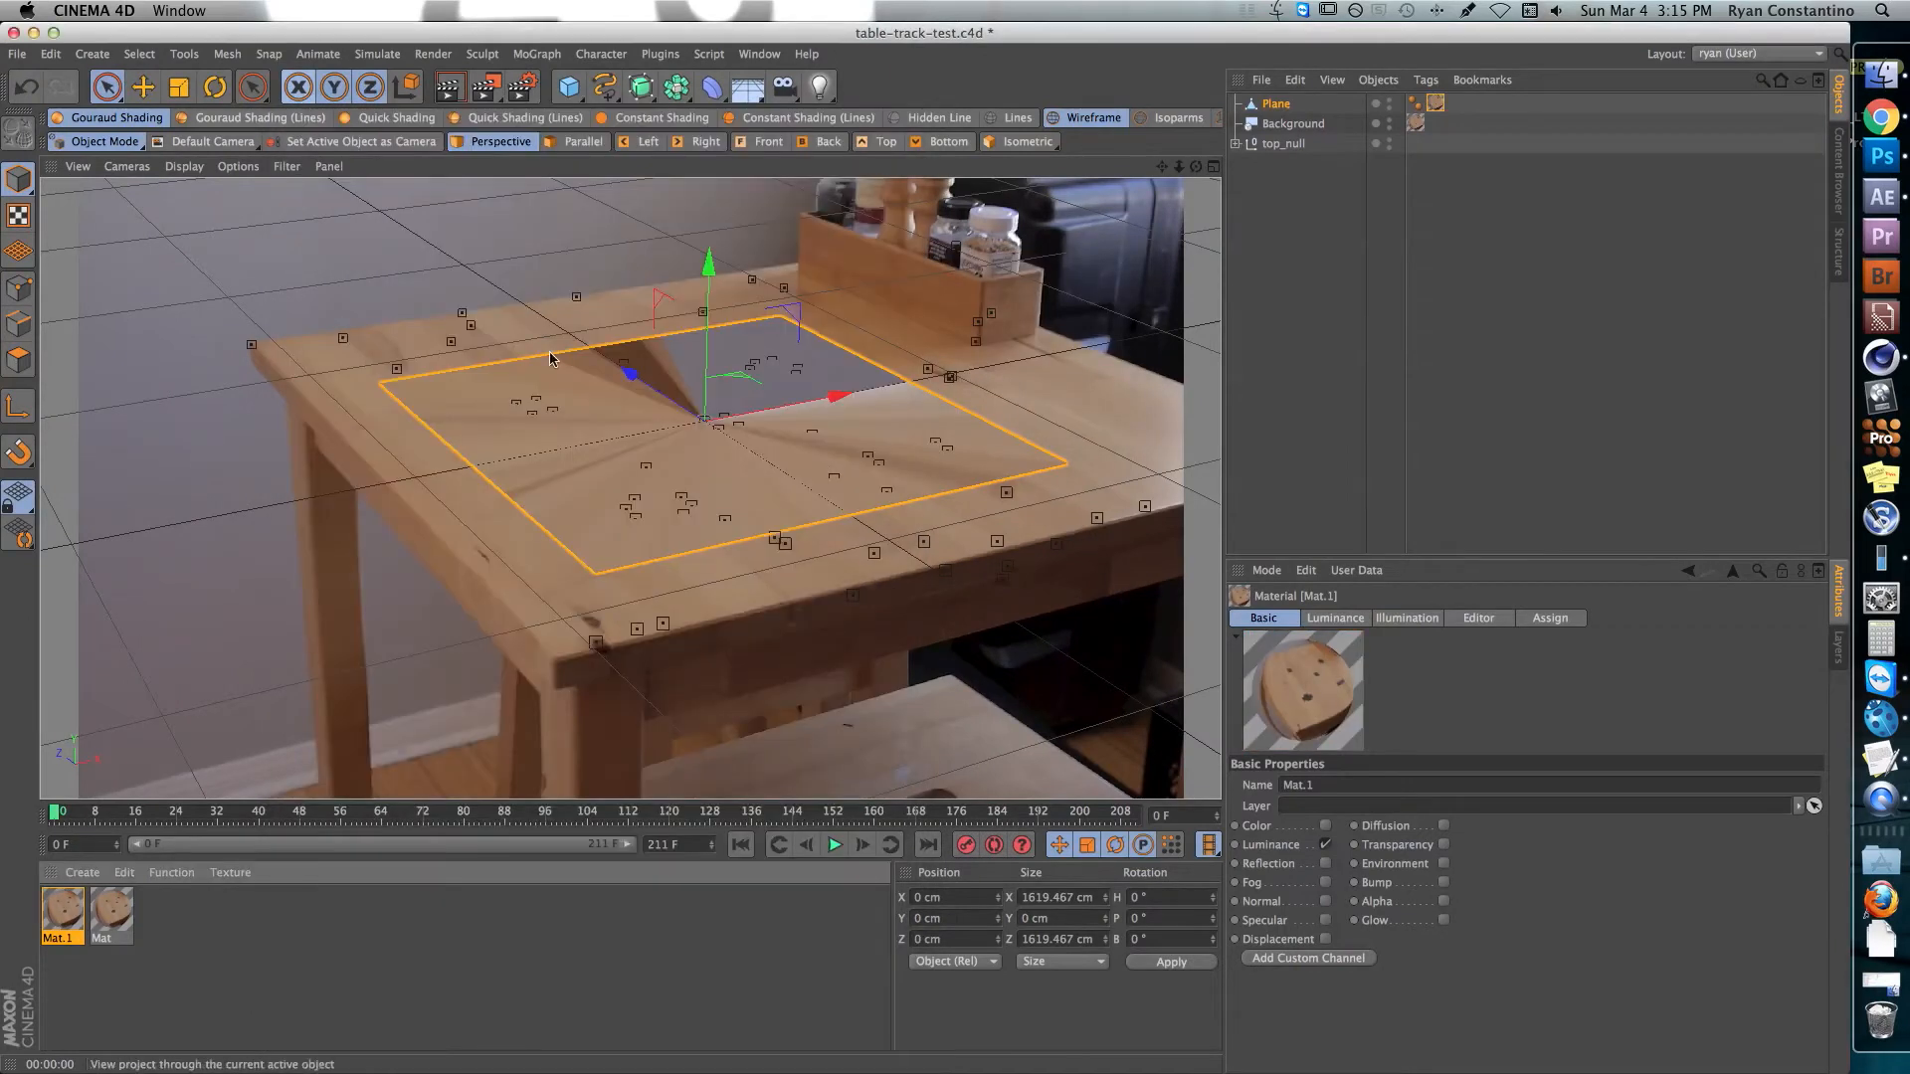
- Set the projection of the Plane's texture tag to Frontal and deselect the Plane
{"action": "left_click", "coordinate": [1435, 103]}
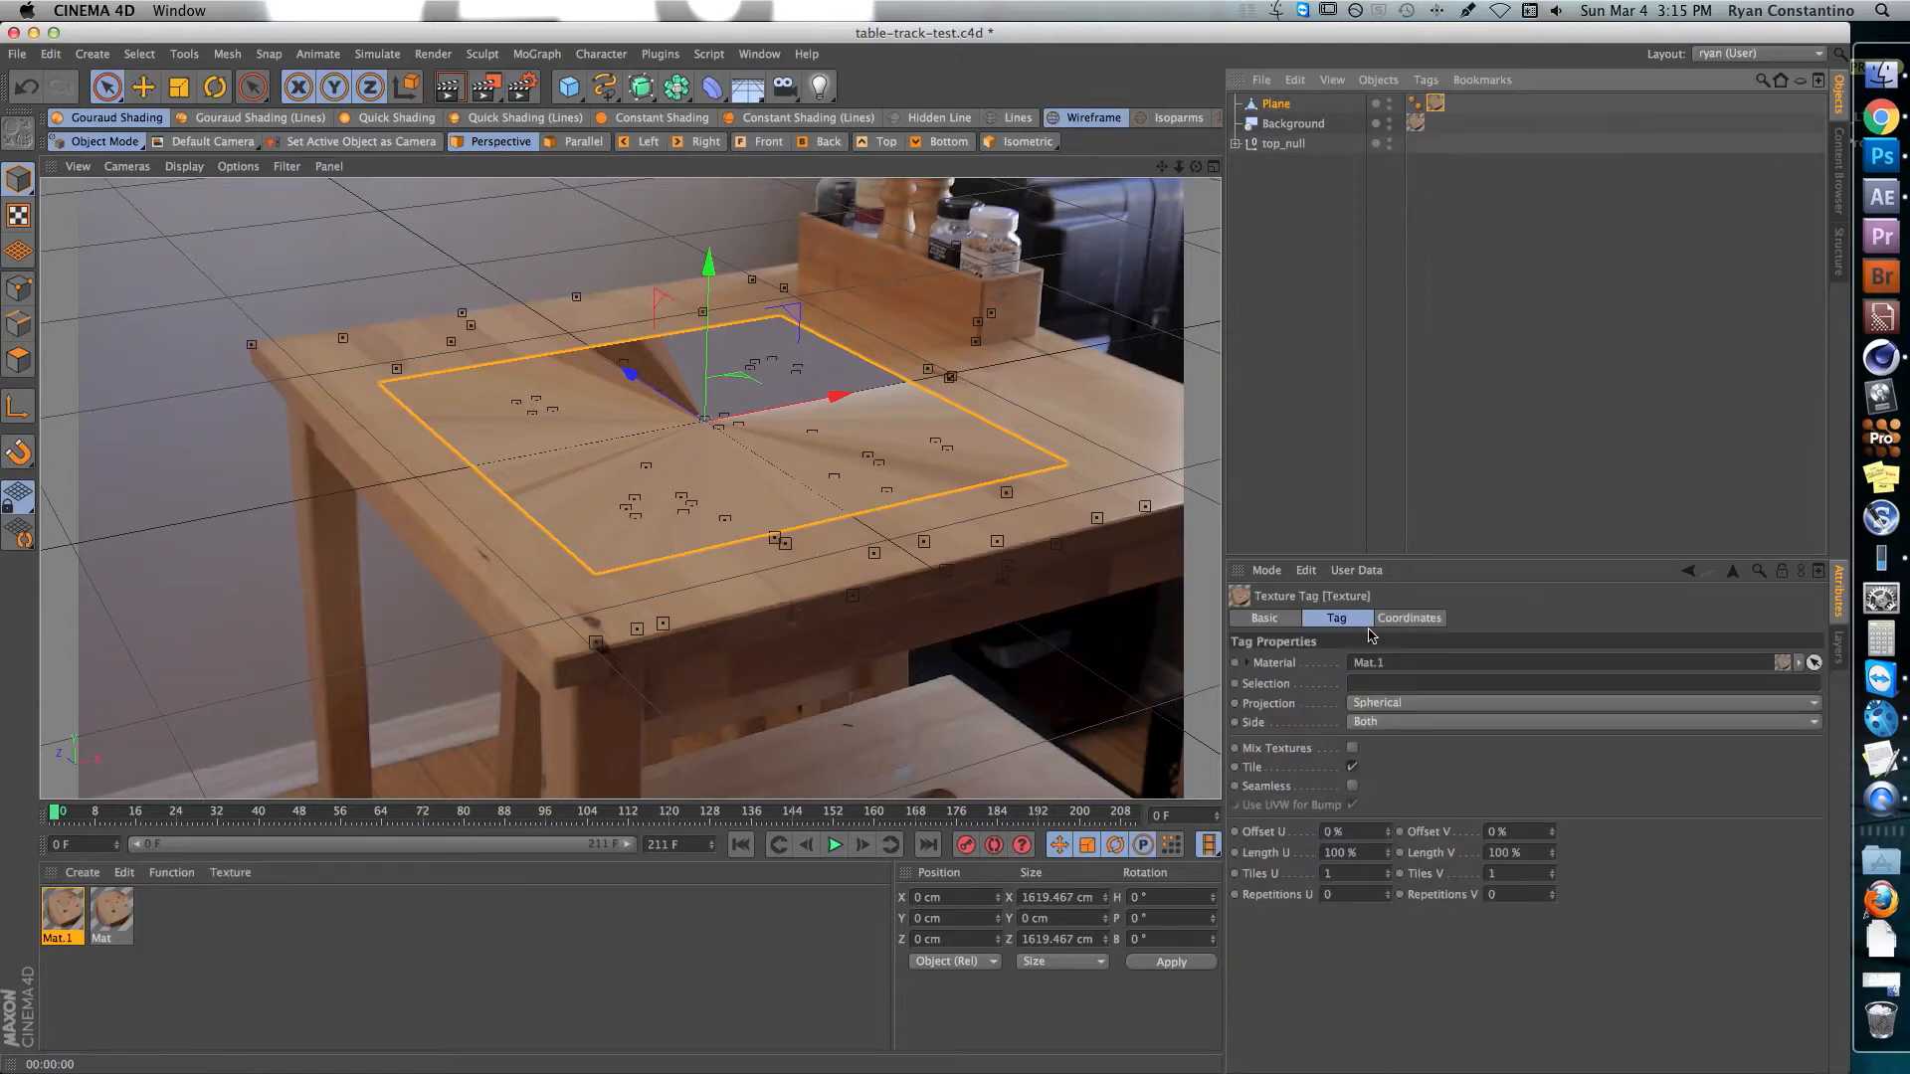
{"action": "left_click", "coordinate": [1383, 704]}
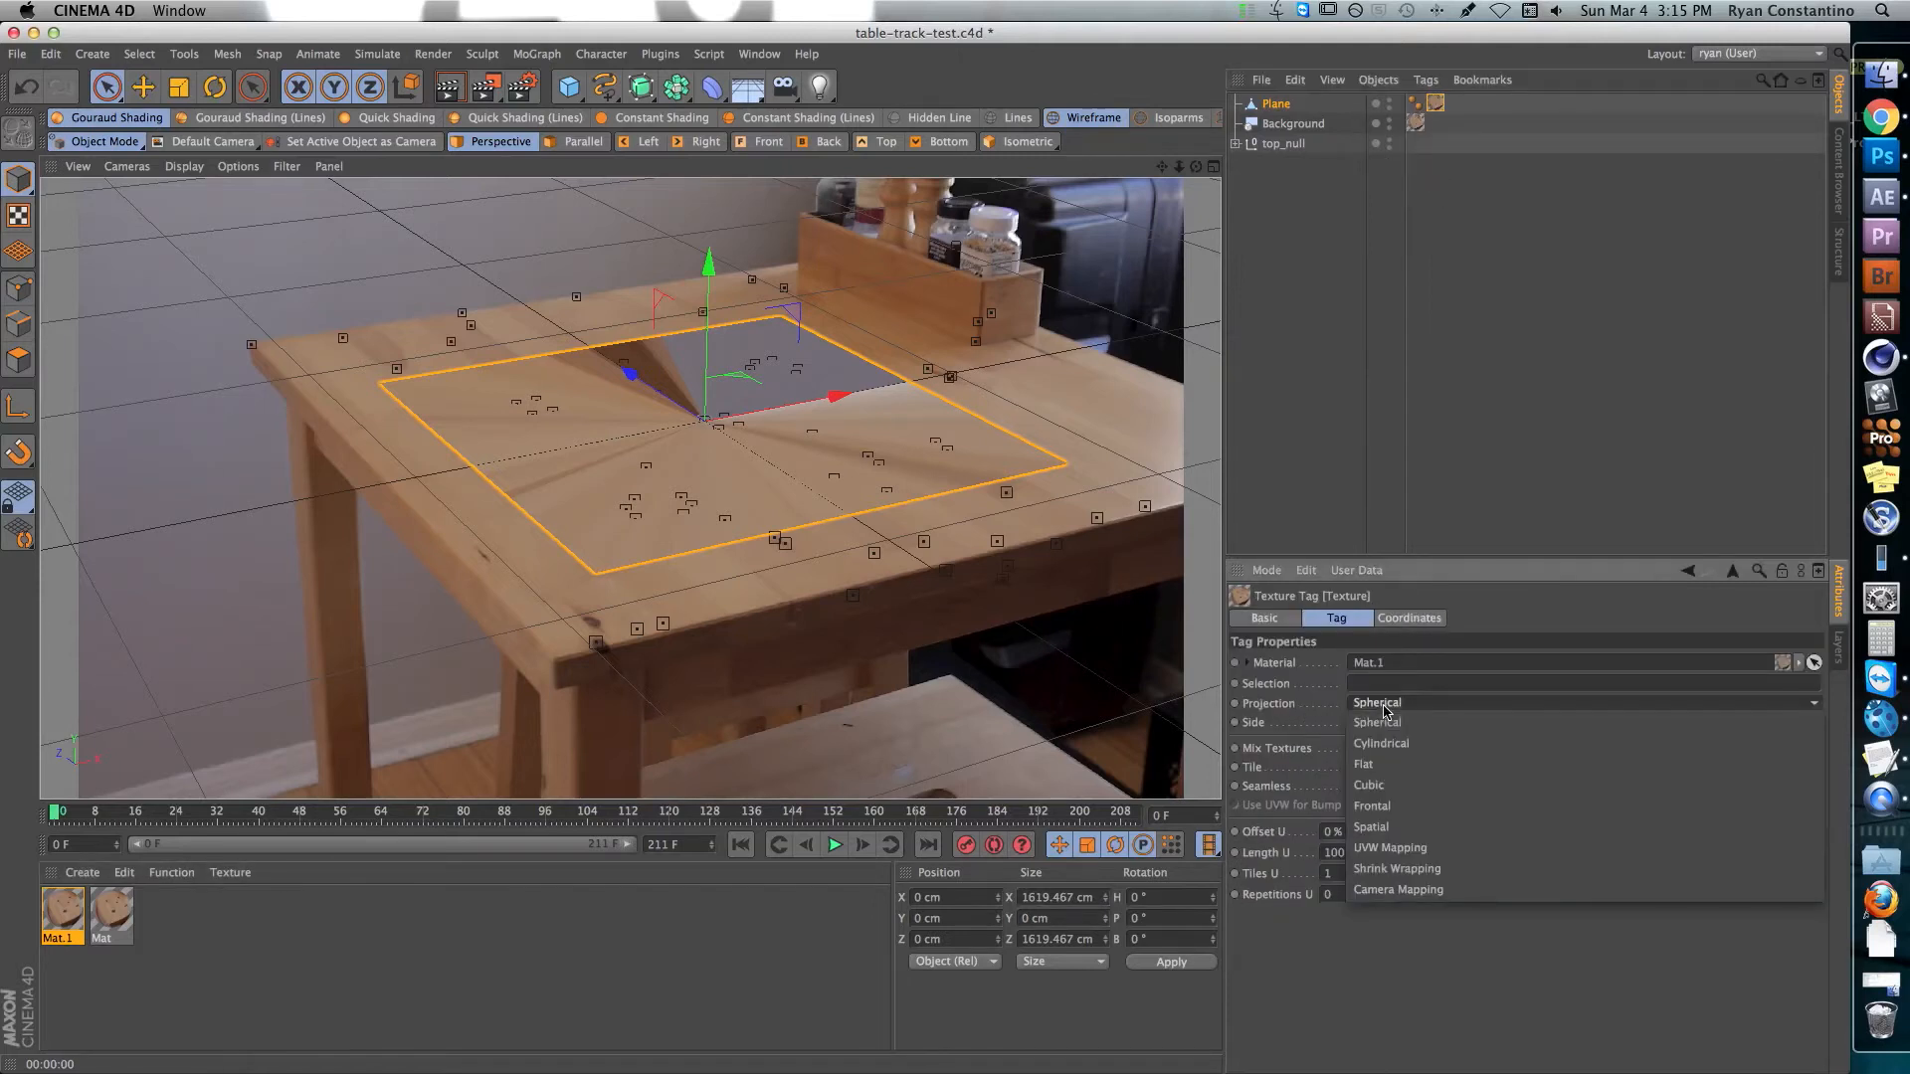
{"action": "left_click", "coordinate": [1394, 810]}
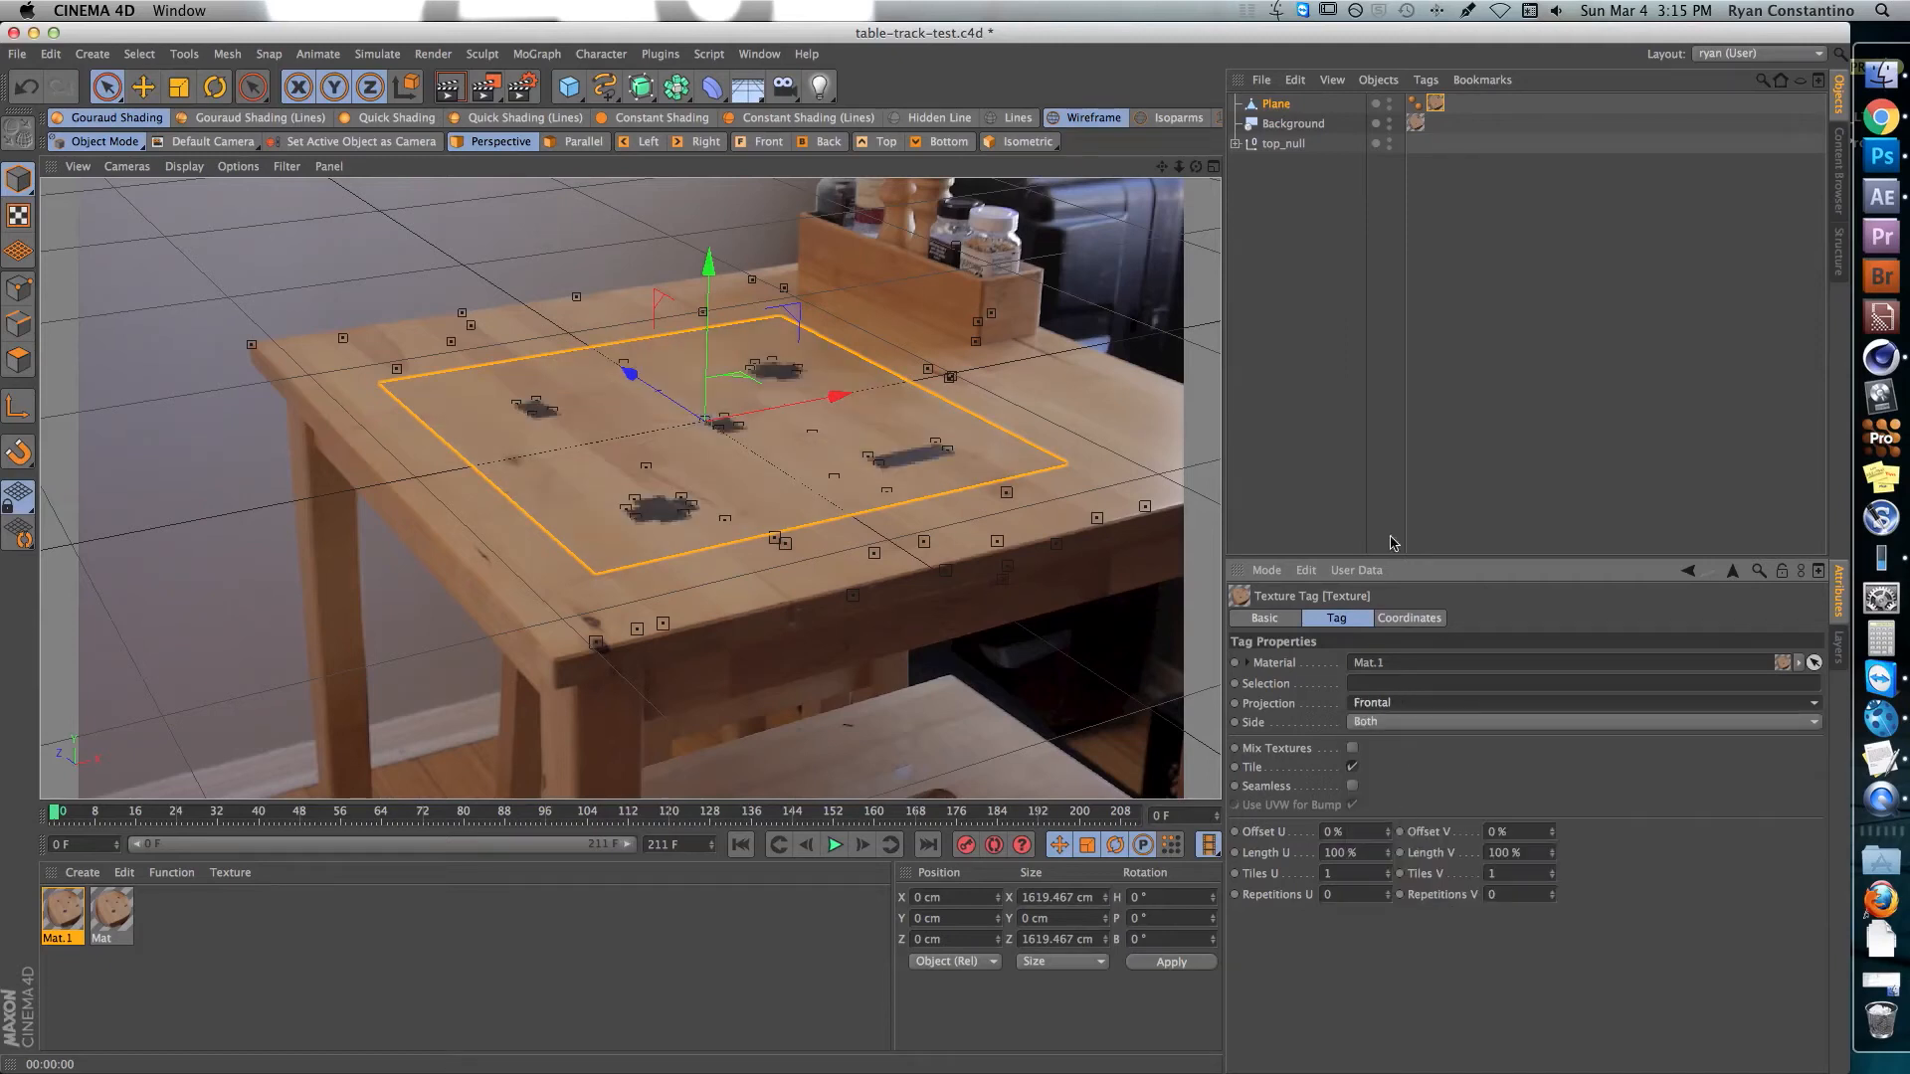
{"action": "left_click", "coordinate": [970, 387]}
- Change the viewport texture preview size in the Editor settings of Mat.1
{"action": "double_click", "coordinate": [67, 913]}
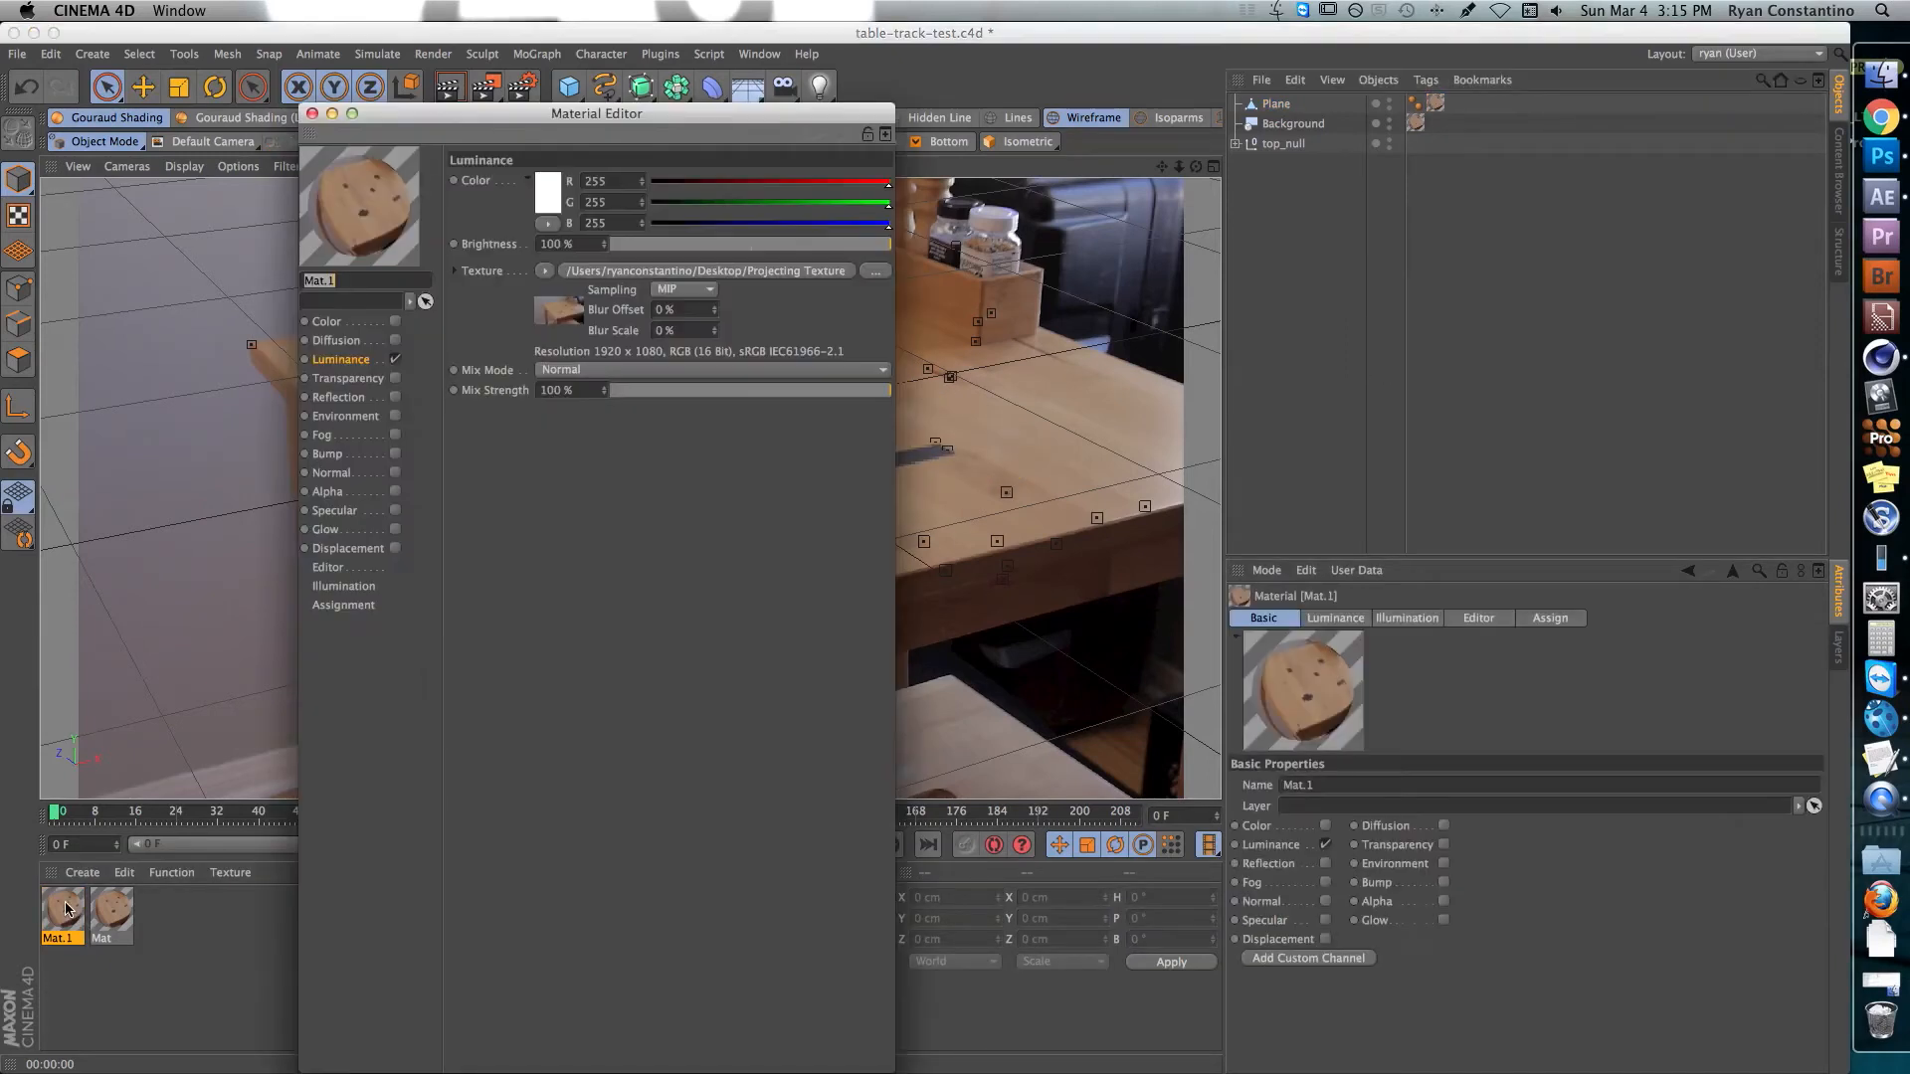
{"action": "left_click_drag", "start_coordinate": [594, 120], "coordinate": [1237, 58]}
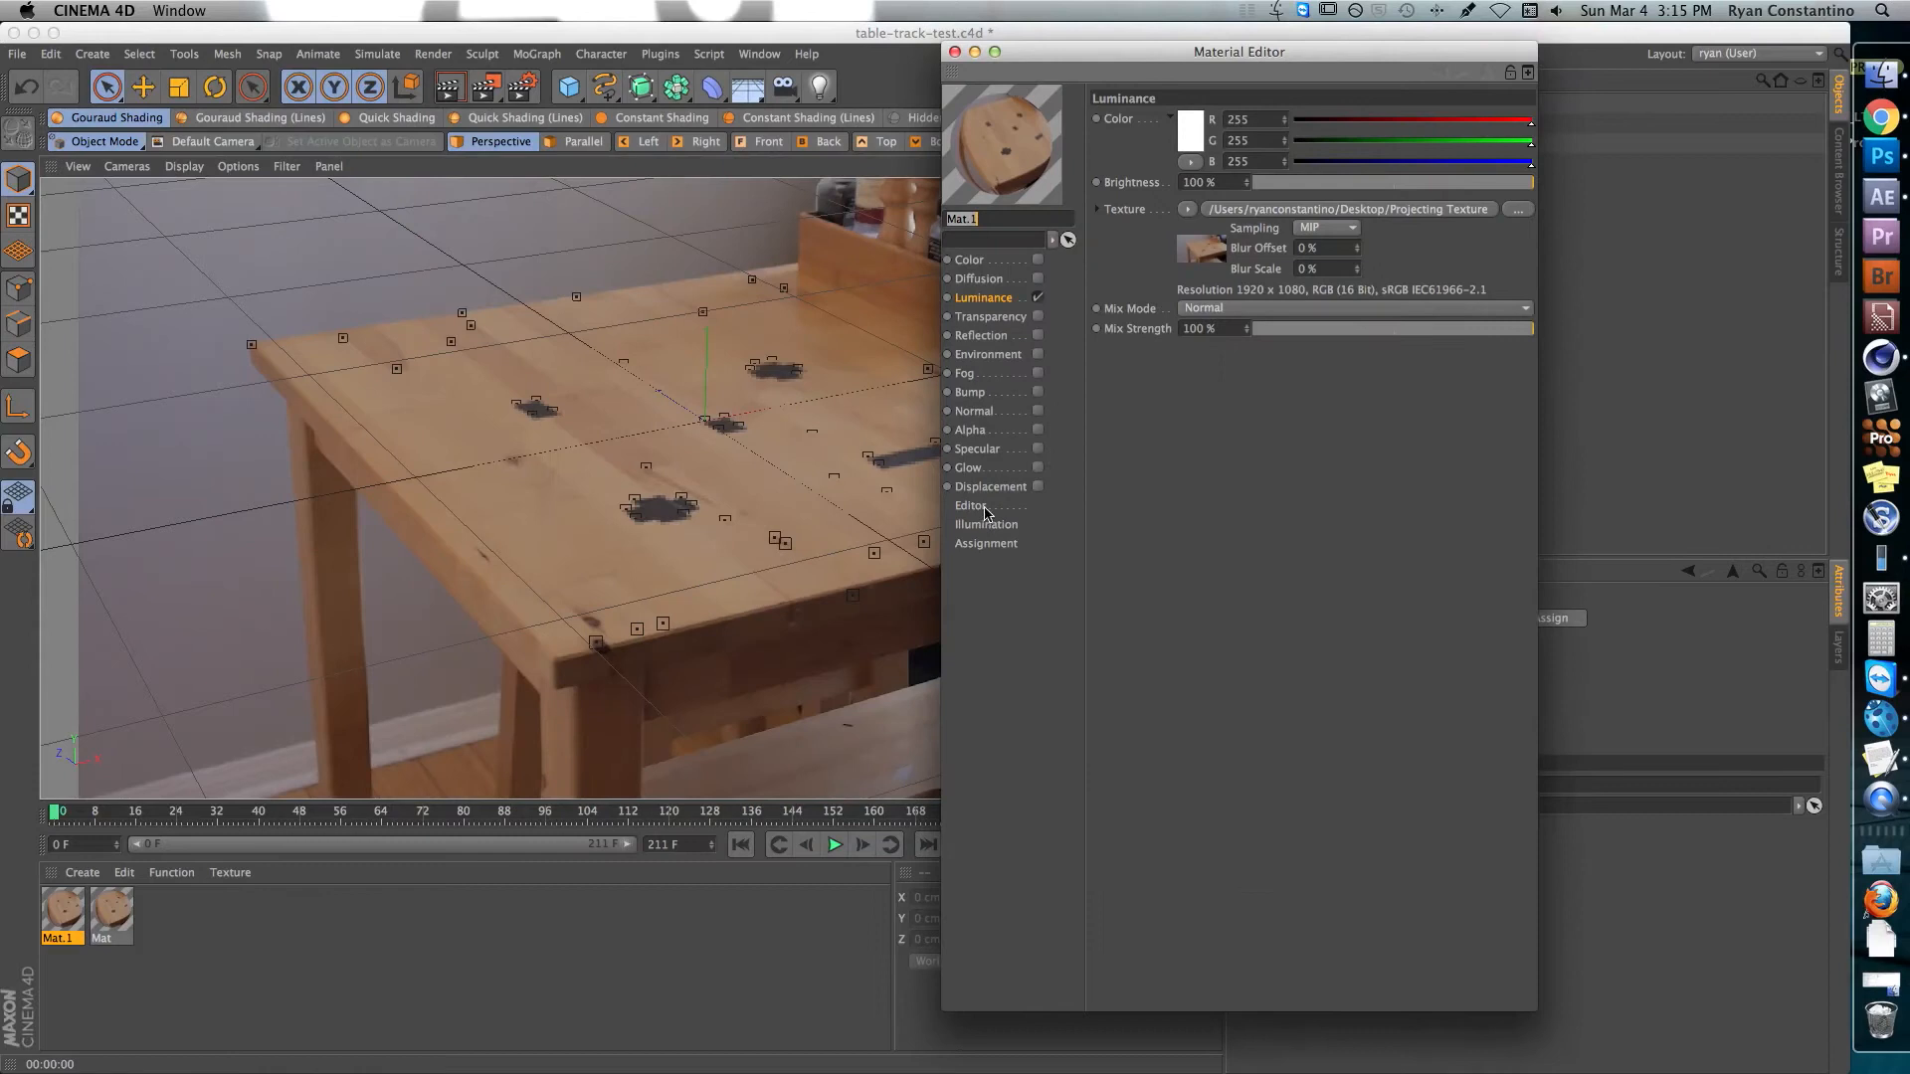
{"action": "left_click", "coordinate": [972, 506]}
{"action": "left_click", "coordinate": [1323, 136]}
{"action": "left_click", "coordinate": [1321, 303]}
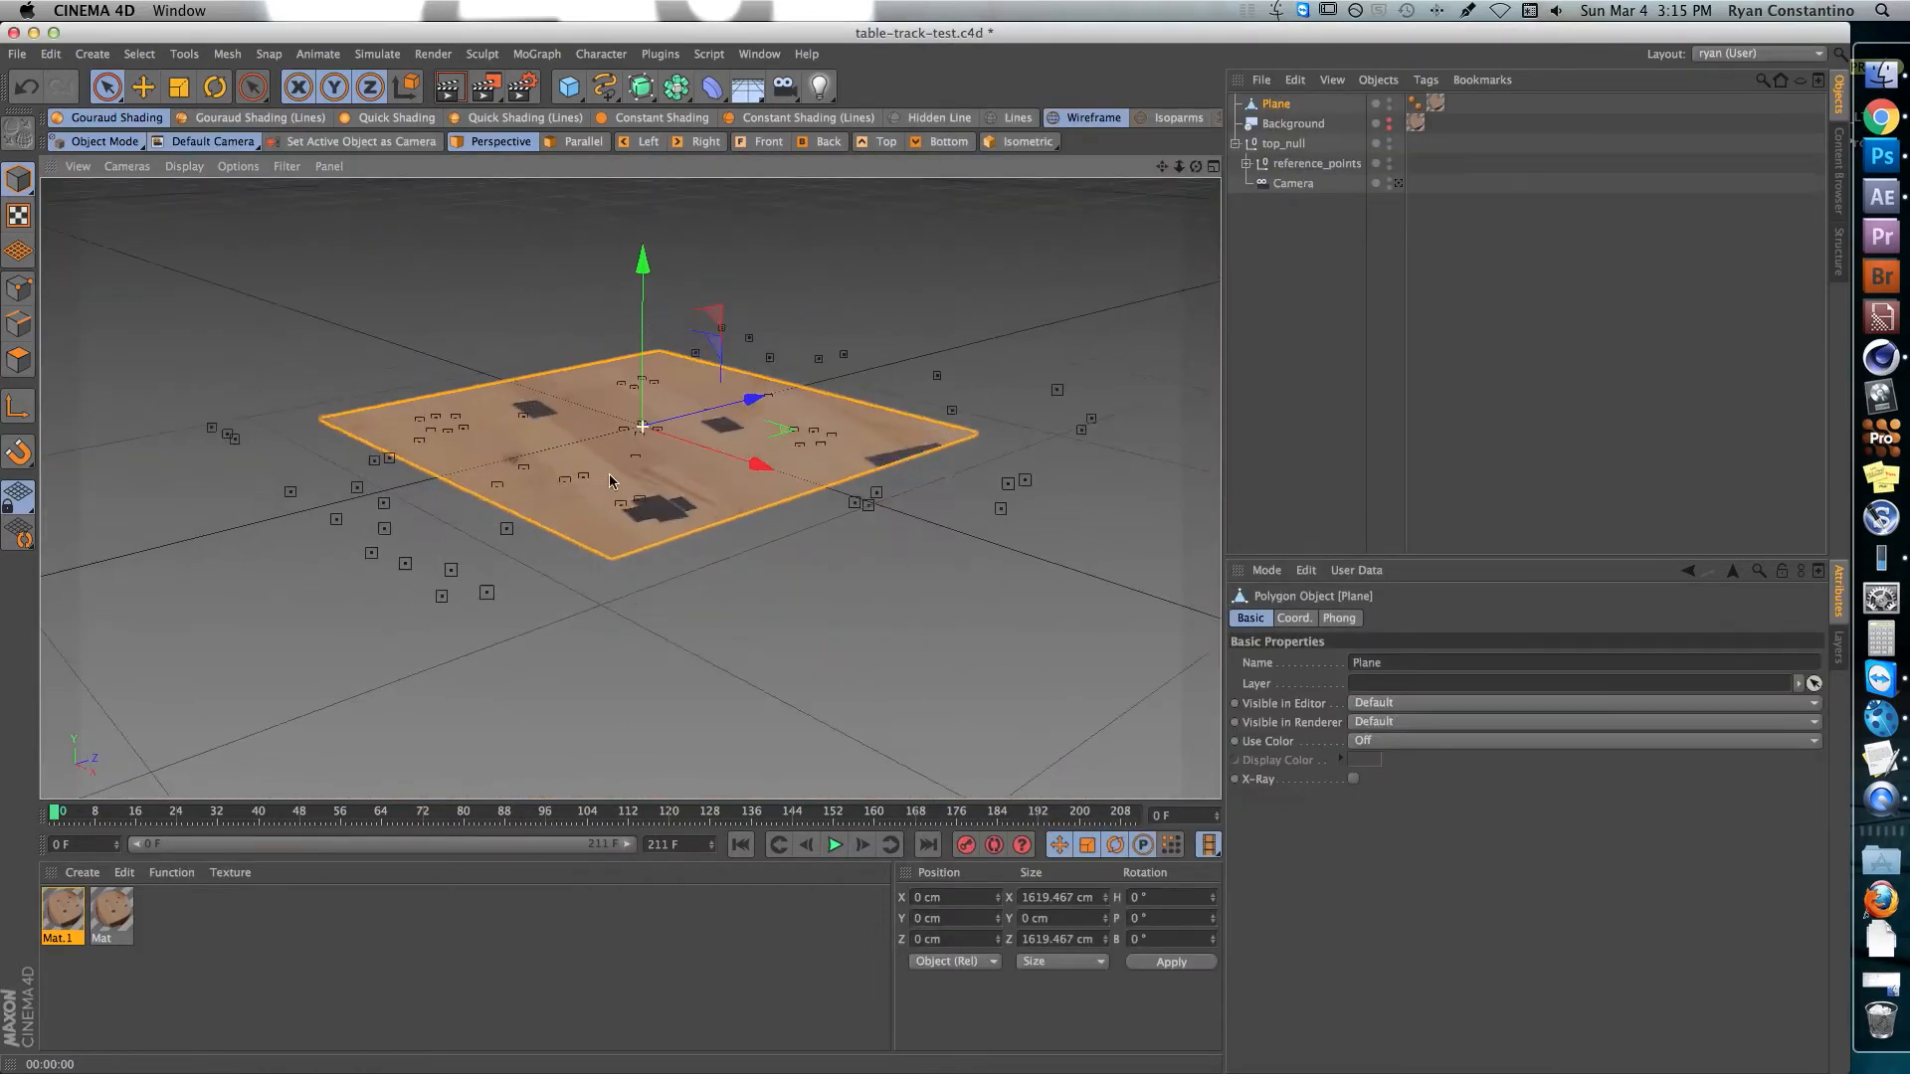
- Return from the default camera to the tracked camera and generate UVW coordinates from the Plane's Frontal texture tag
{"action": "left_click_drag", "start_coordinate": [611, 482], "coordinate": [732, 535], "text": "alt"}
{"action": "left_click", "coordinate": [1398, 186]}
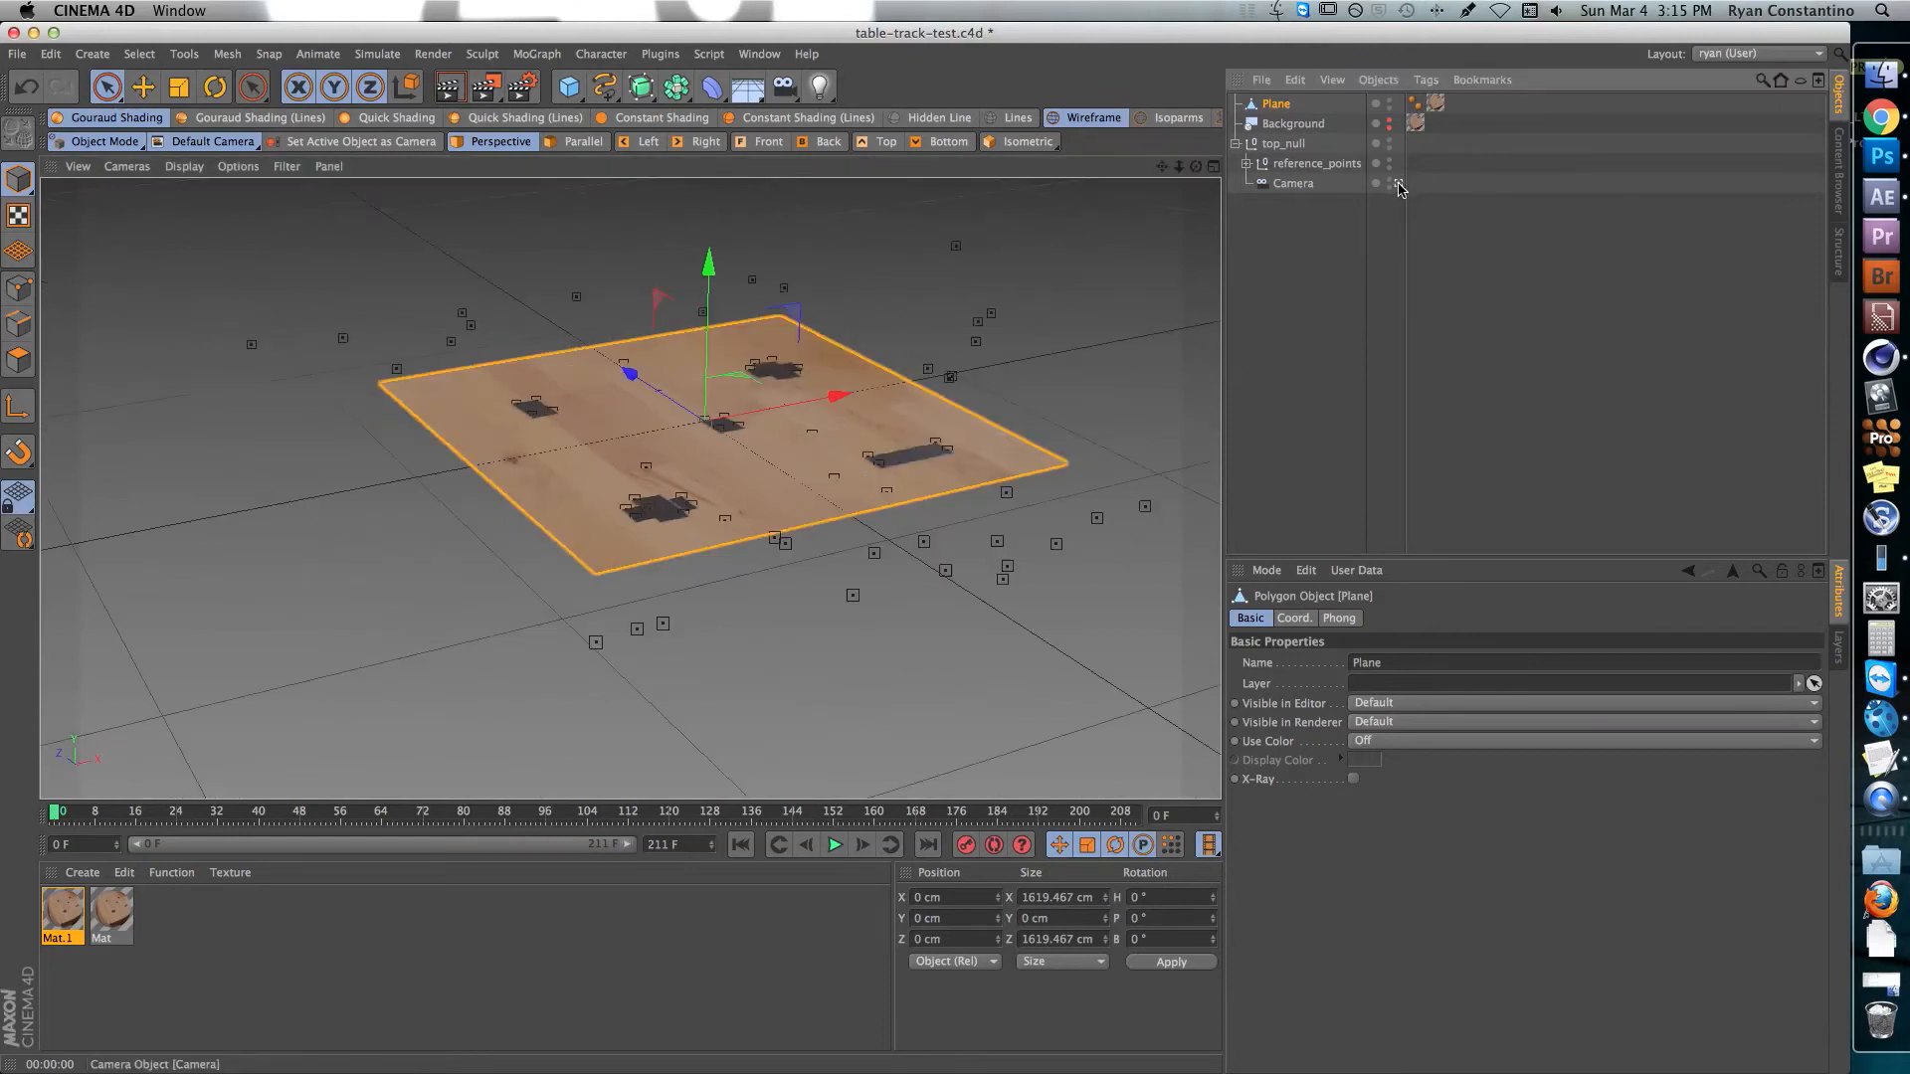
{"action": "left_click", "coordinate": [1434, 103]}
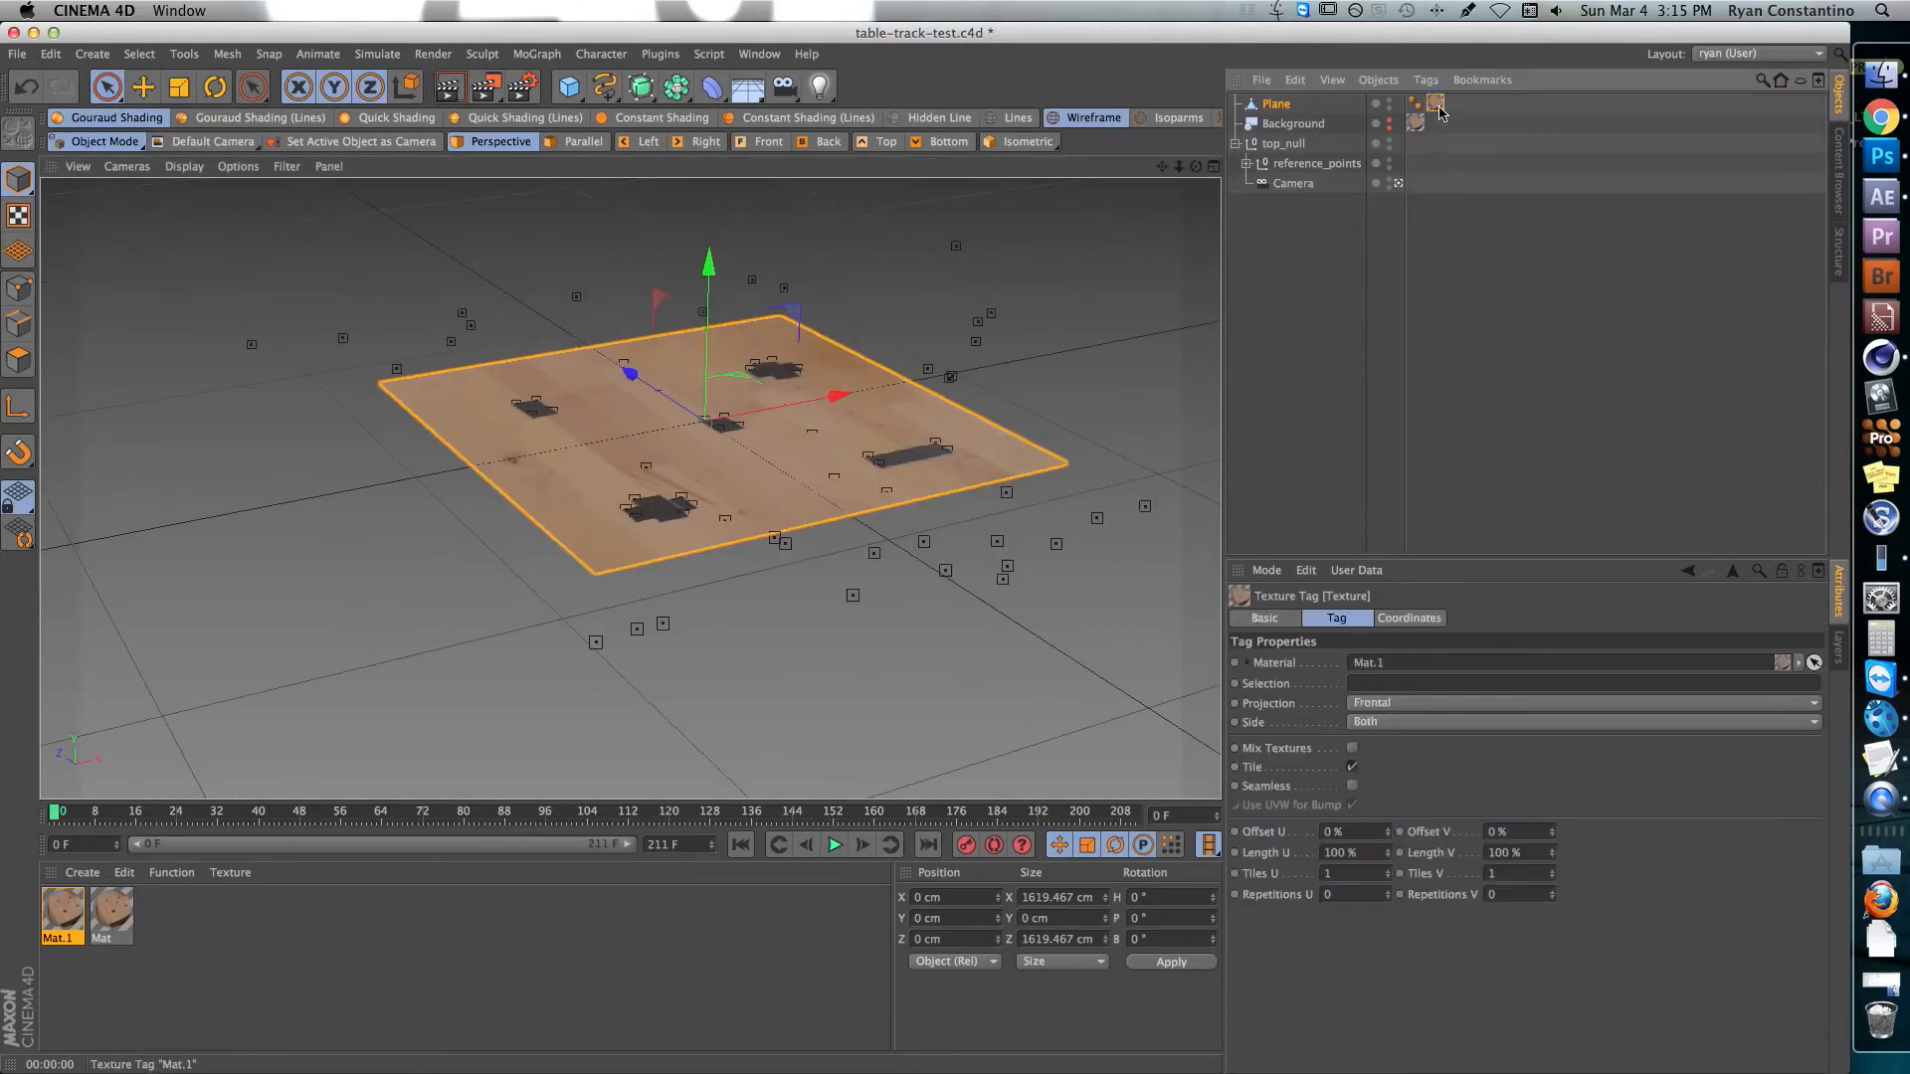
{"action": "right_click", "coordinate": [1438, 107]}
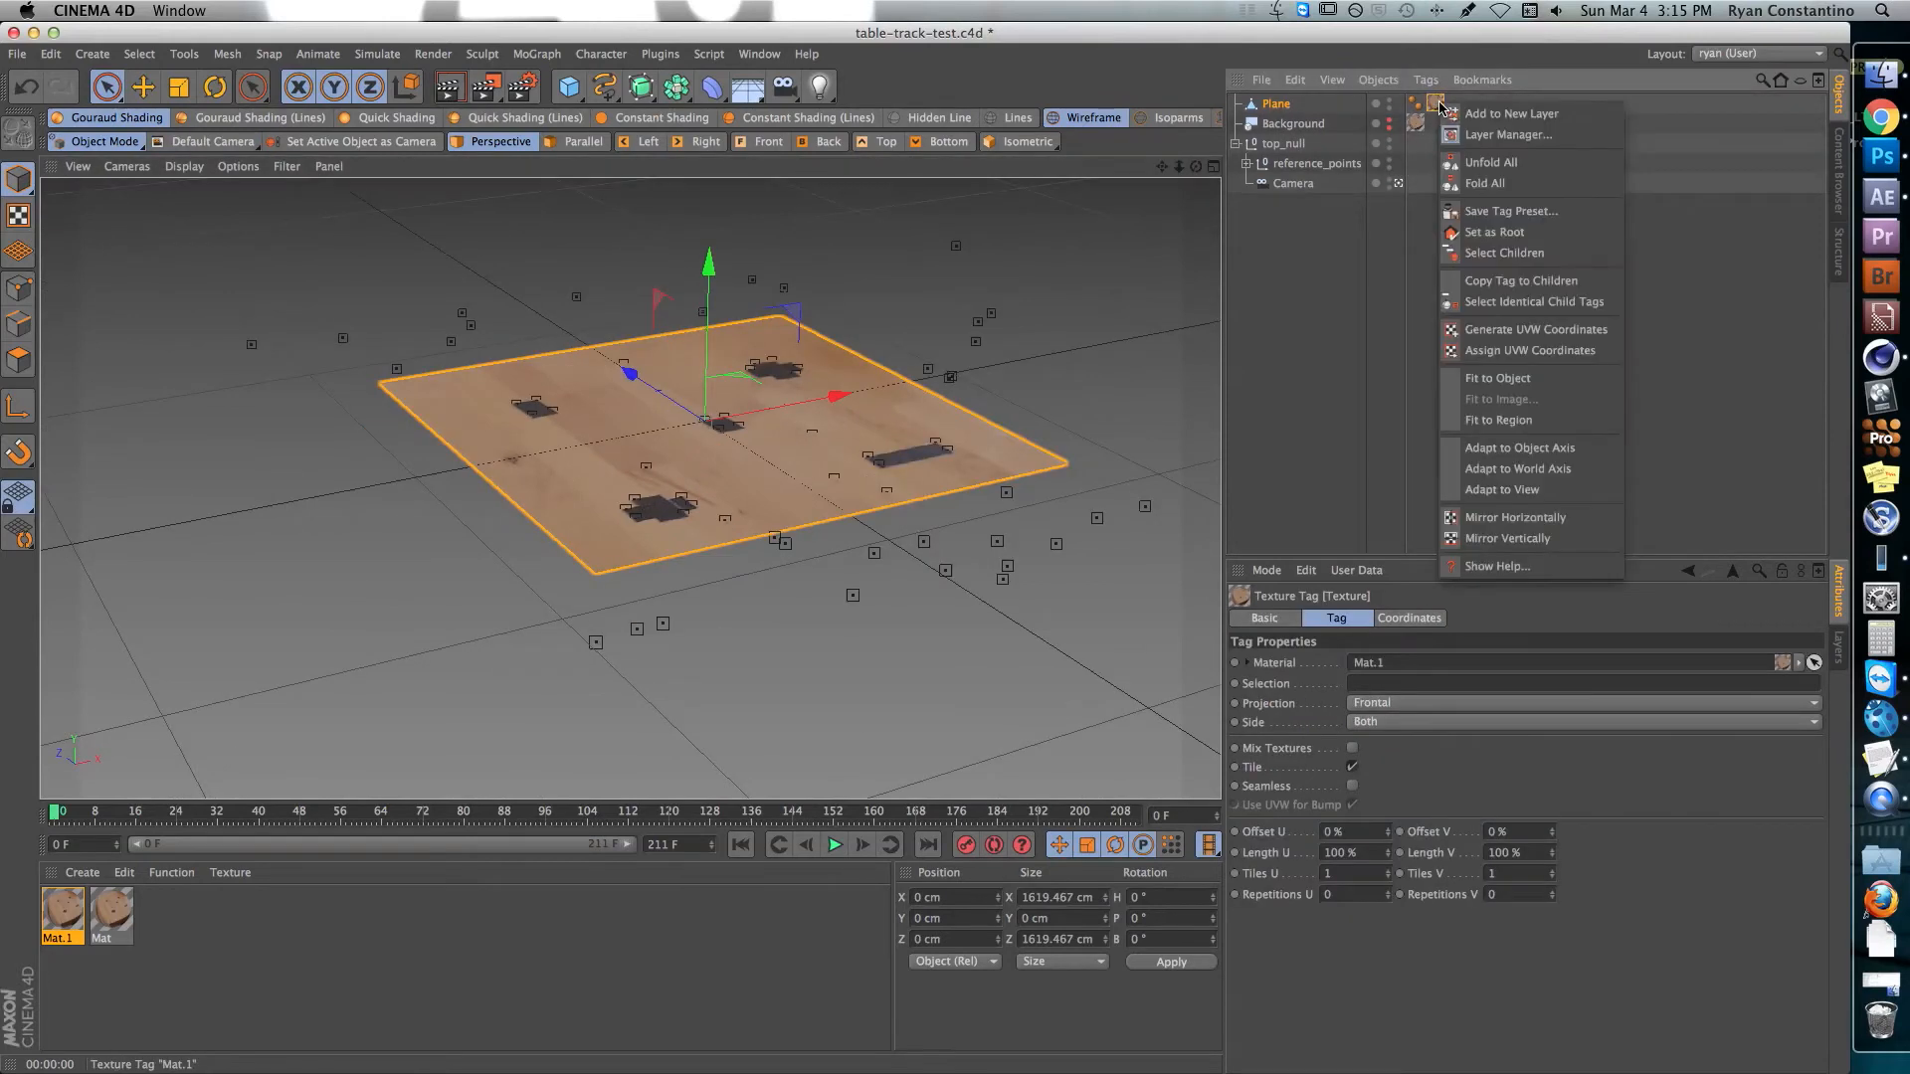
{"action": "left_click", "coordinate": [1484, 338]}
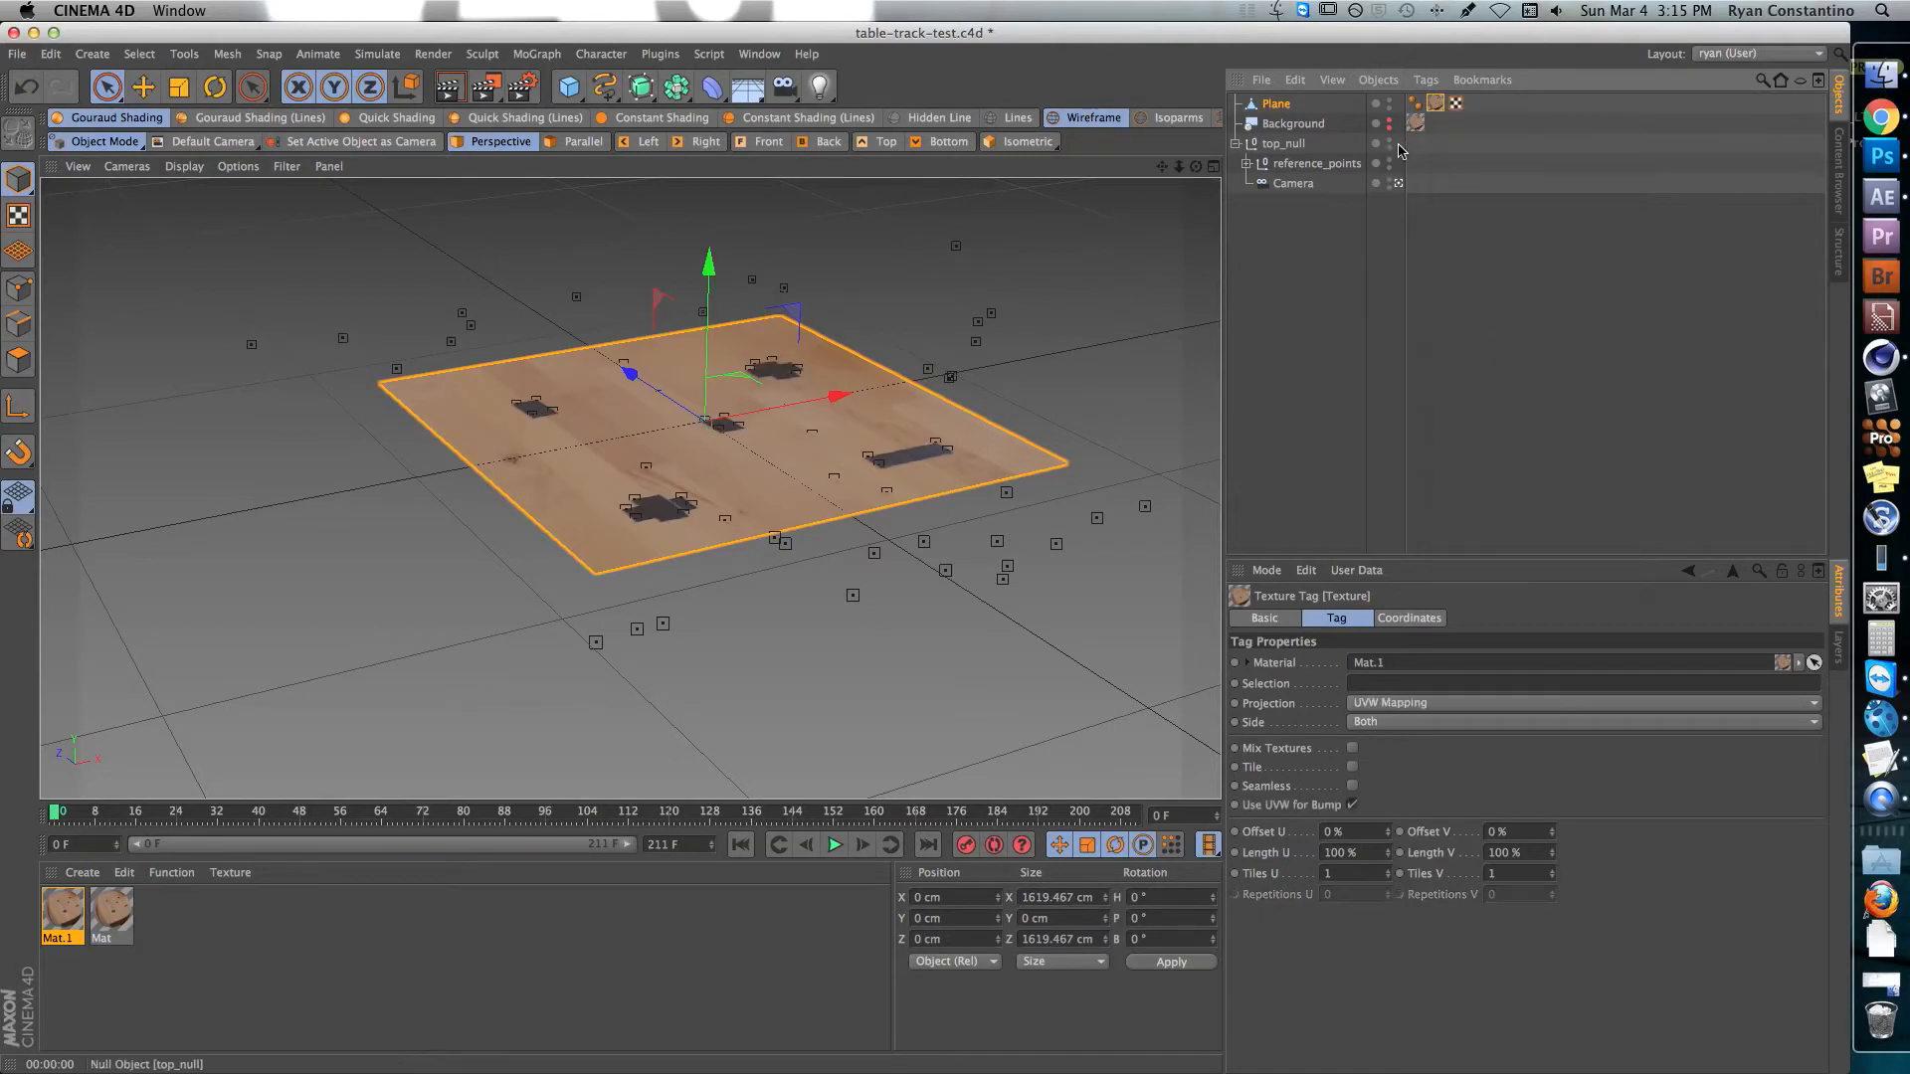
- Examine the UVW-mapped texture on the Plane from another angle with the Background hidden
{"action": "left_click_drag", "start_coordinate": [846, 470], "coordinate": [844, 558], "text": "alt"}
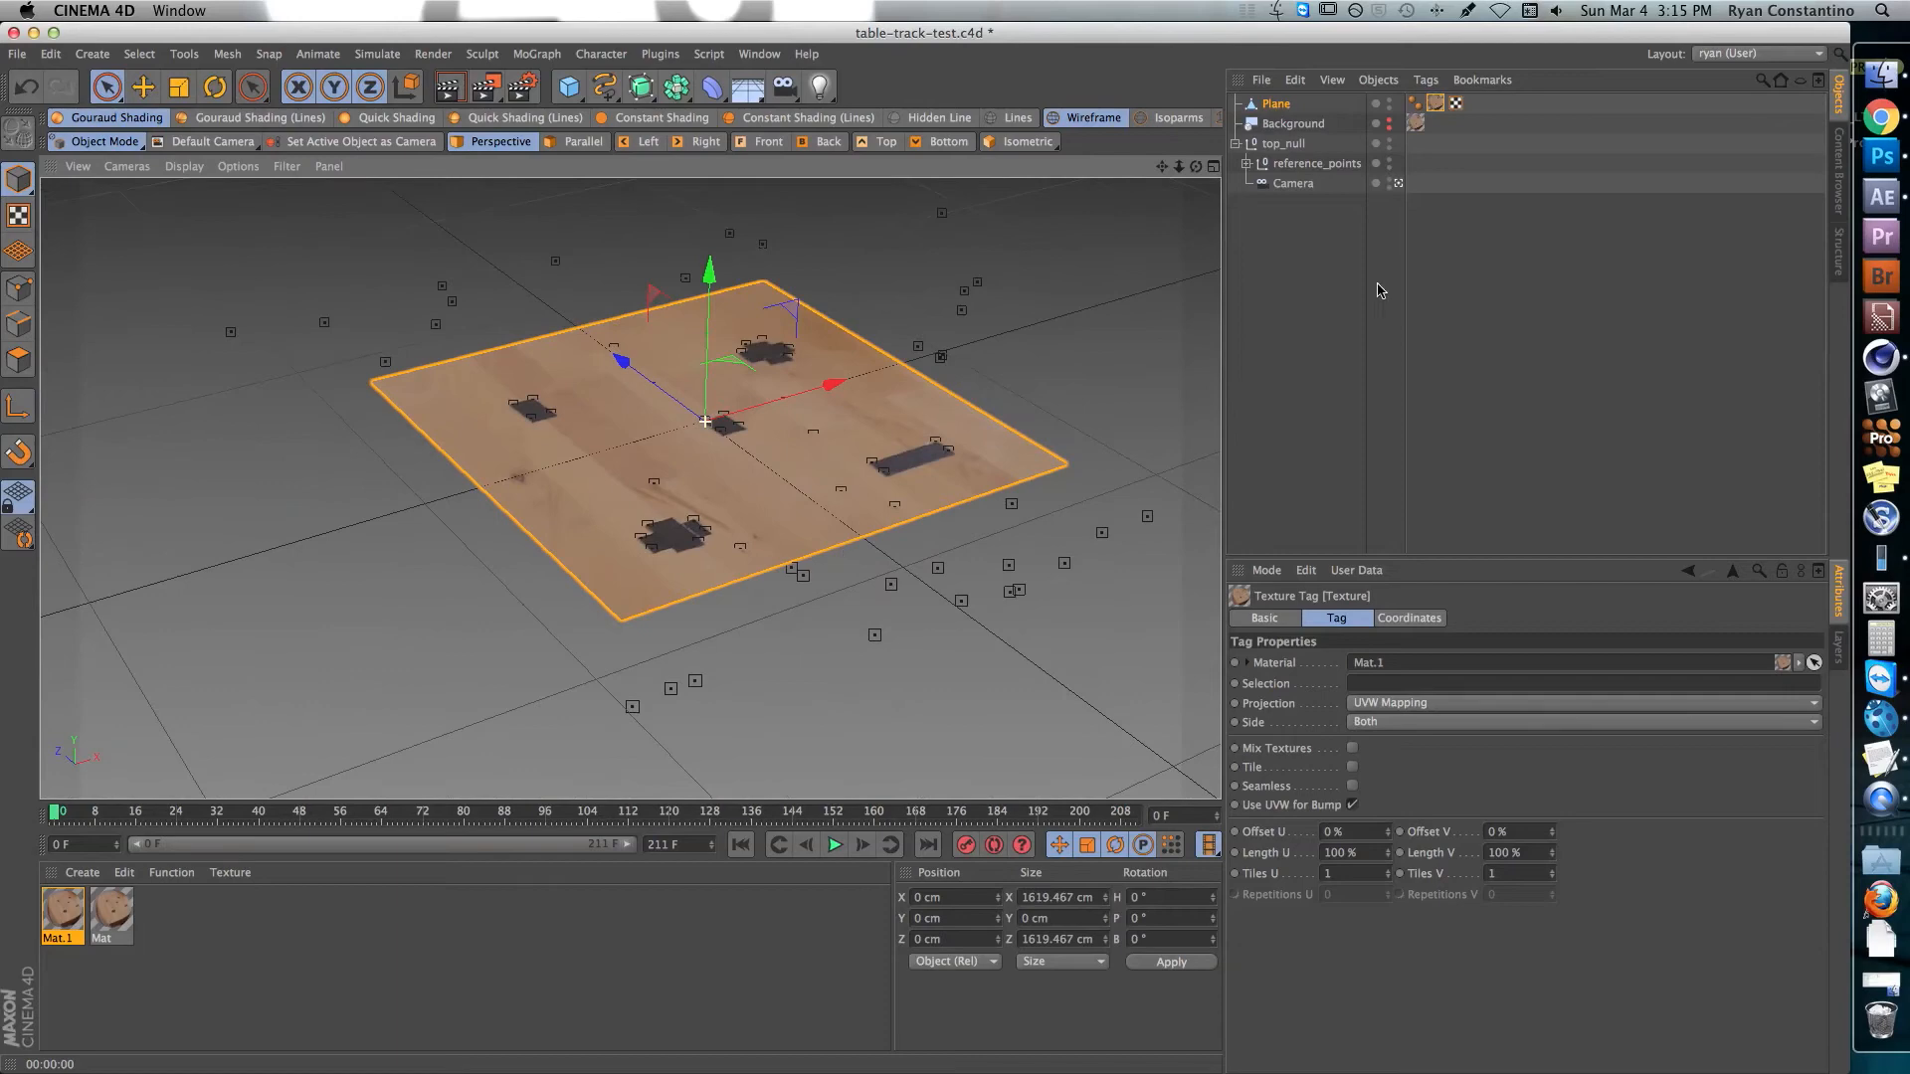
{"action": "left_click", "coordinate": [1381, 288]}
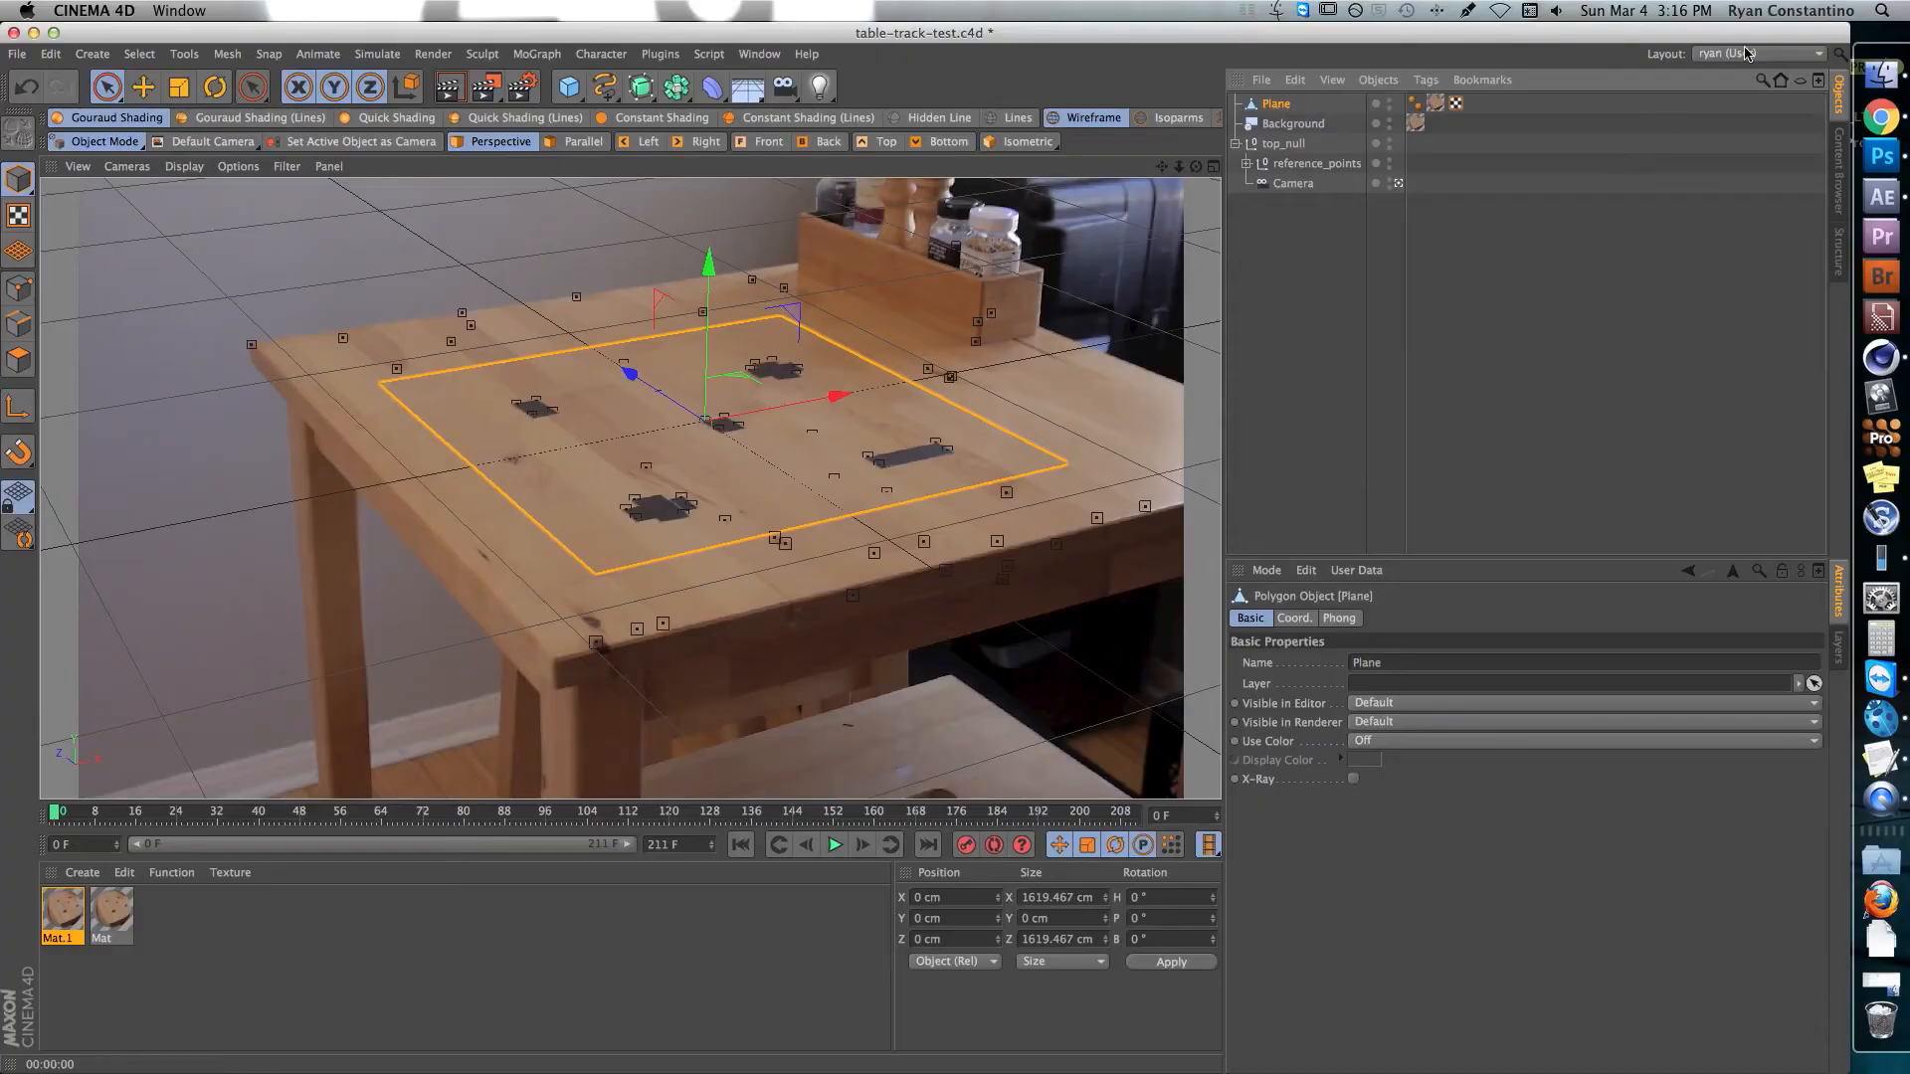
- Switch to the BP UV Edit layout and display the Plane's UV mesh by activating UV polygon editing
{"action": "left_click", "coordinate": [1746, 53]}
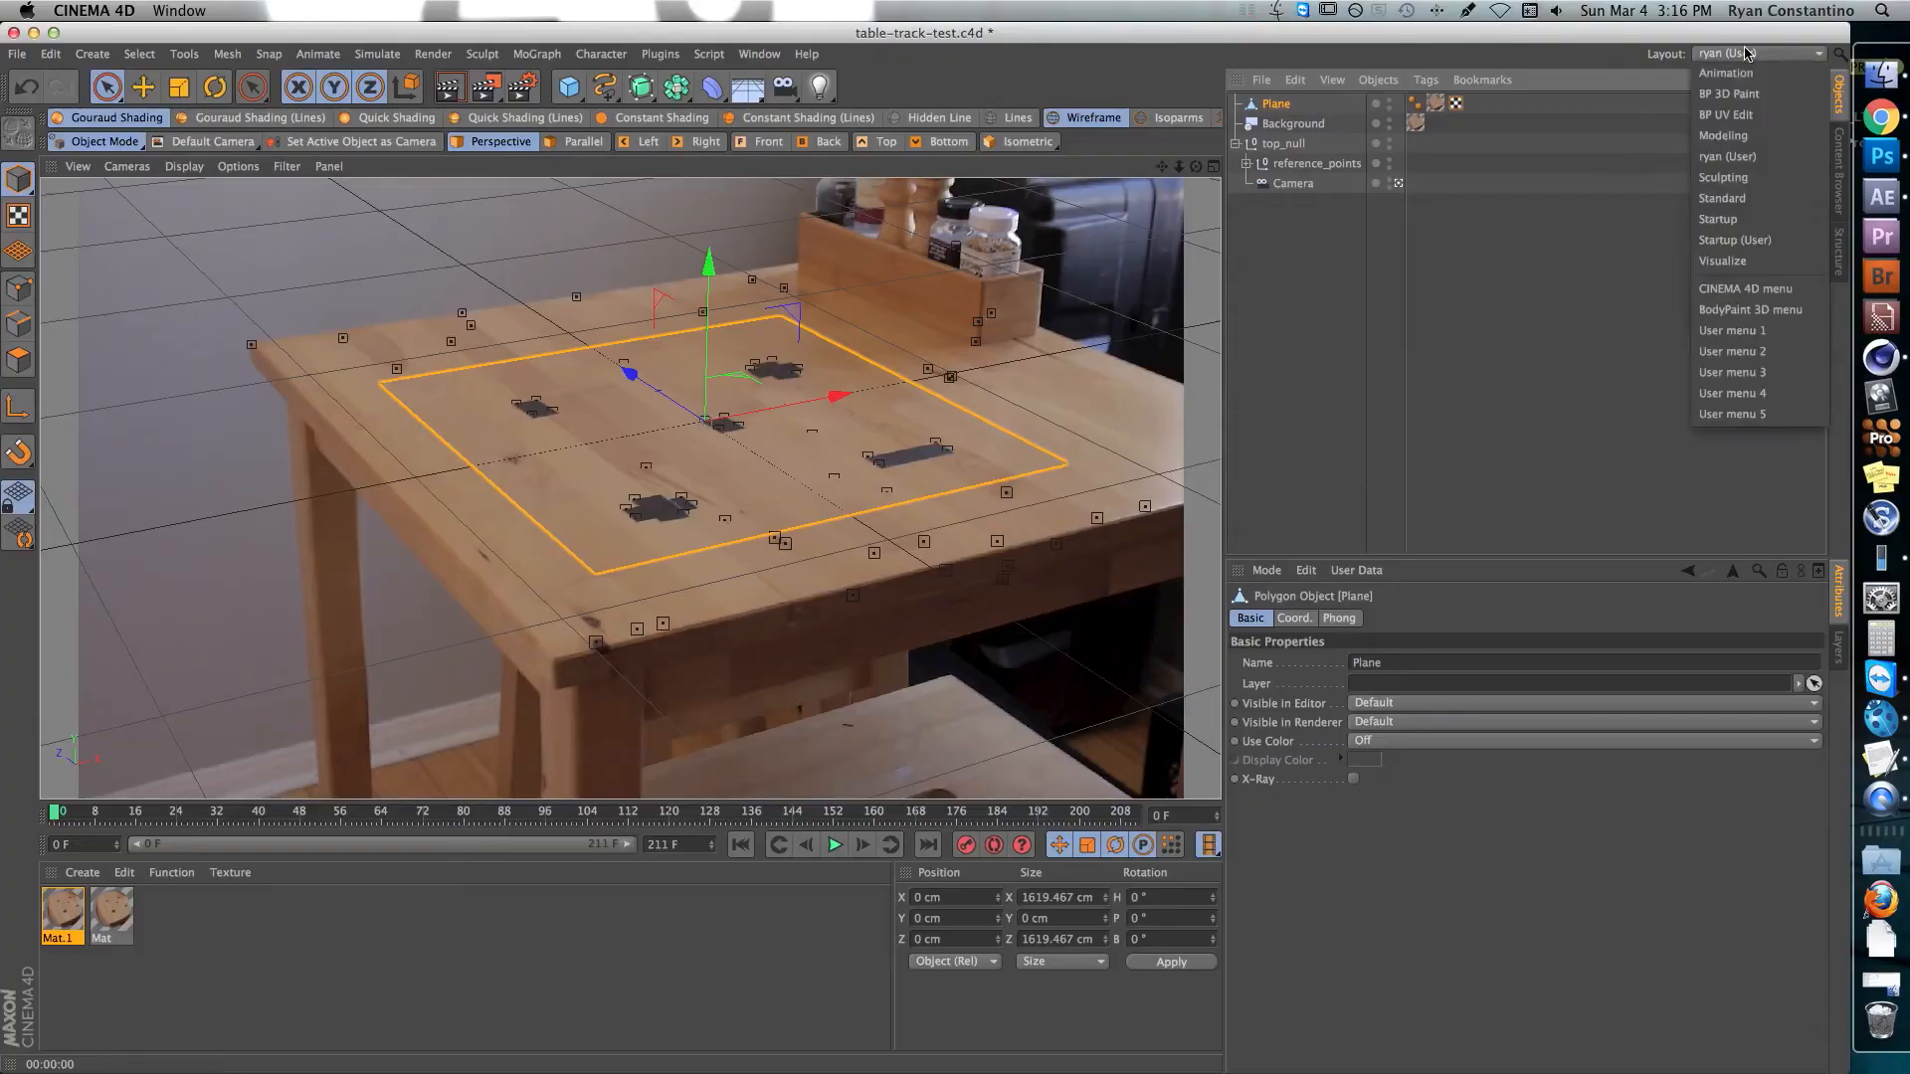
{"action": "left_click", "coordinate": [1715, 117]}
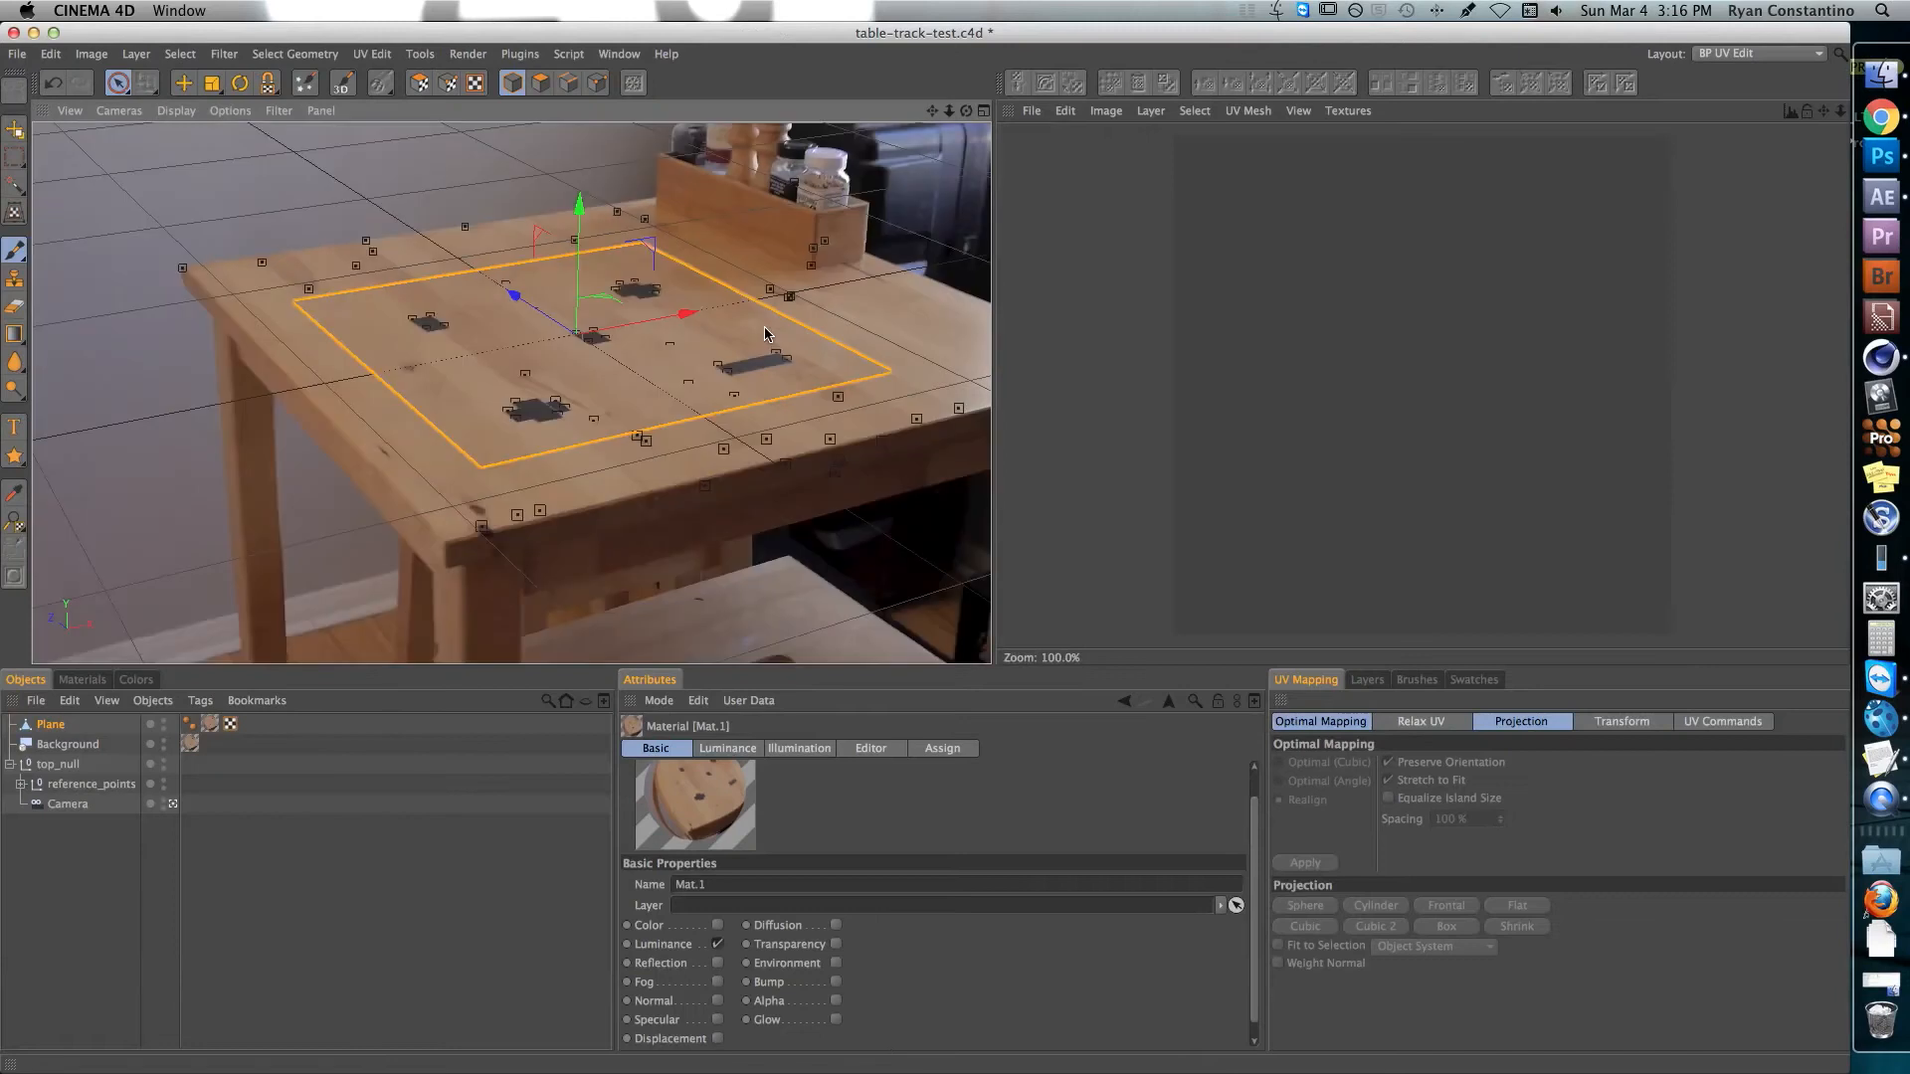
{"action": "left_click", "coordinate": [540, 83]}
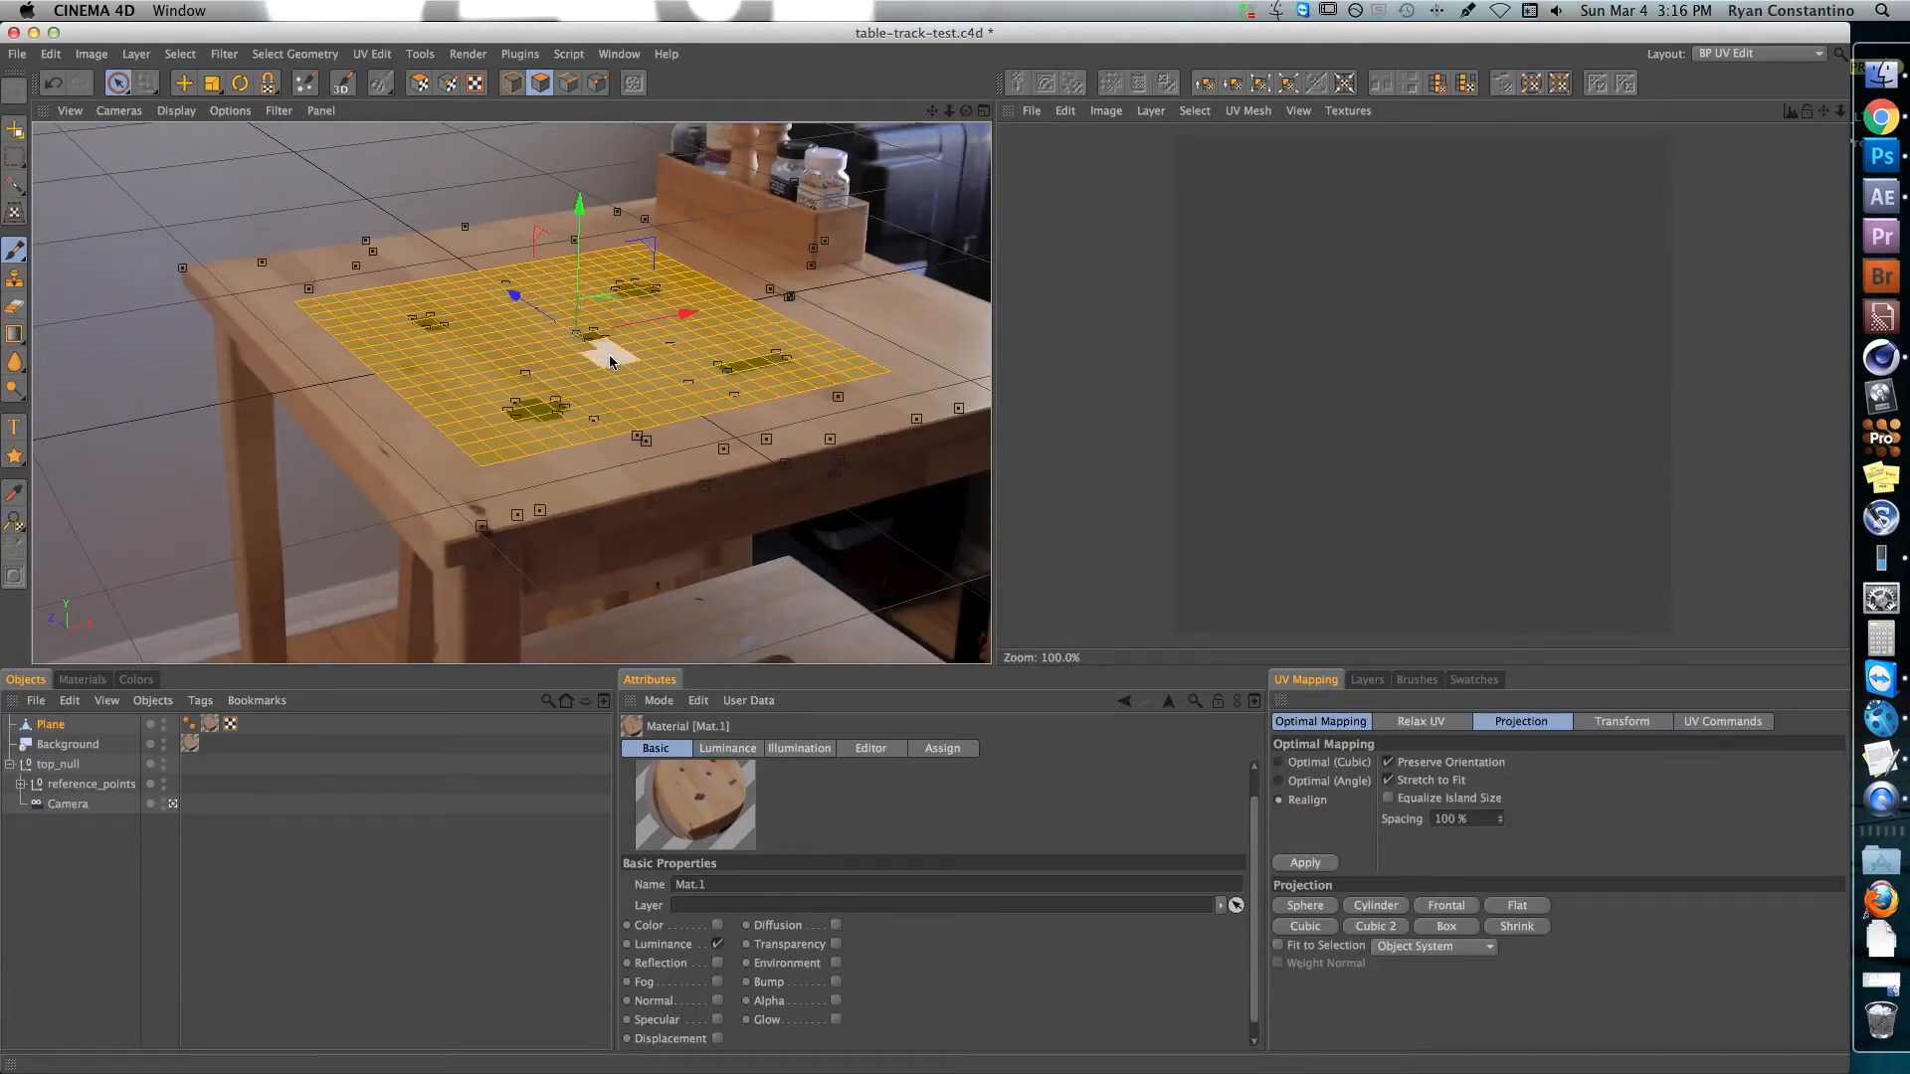
{"action": "left_click", "coordinate": [420, 84]}
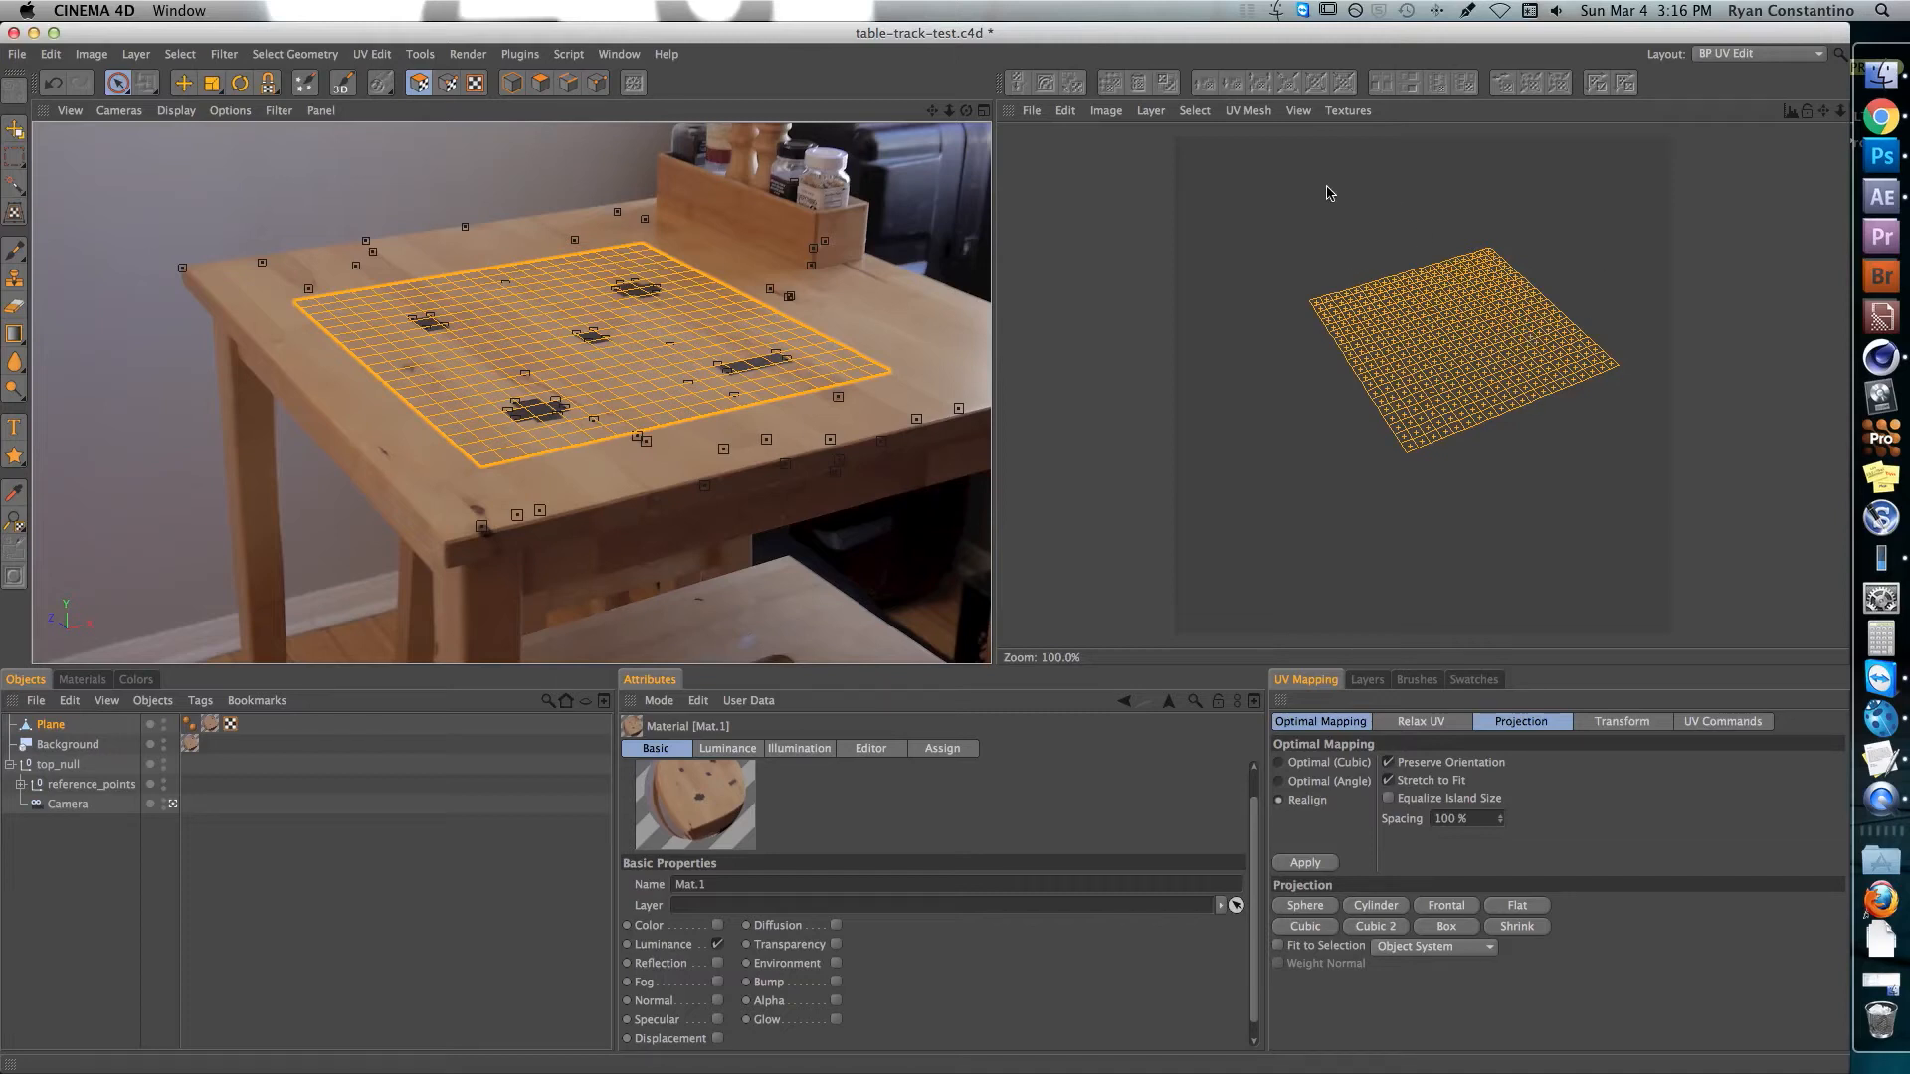
- Create a new 2048 x 2048 pixel, 8-bit RGB texture named table-clean with a light grey fill
{"action": "left_click", "coordinate": [1032, 112]}
{"action": "left_click", "coordinate": [1035, 140]}
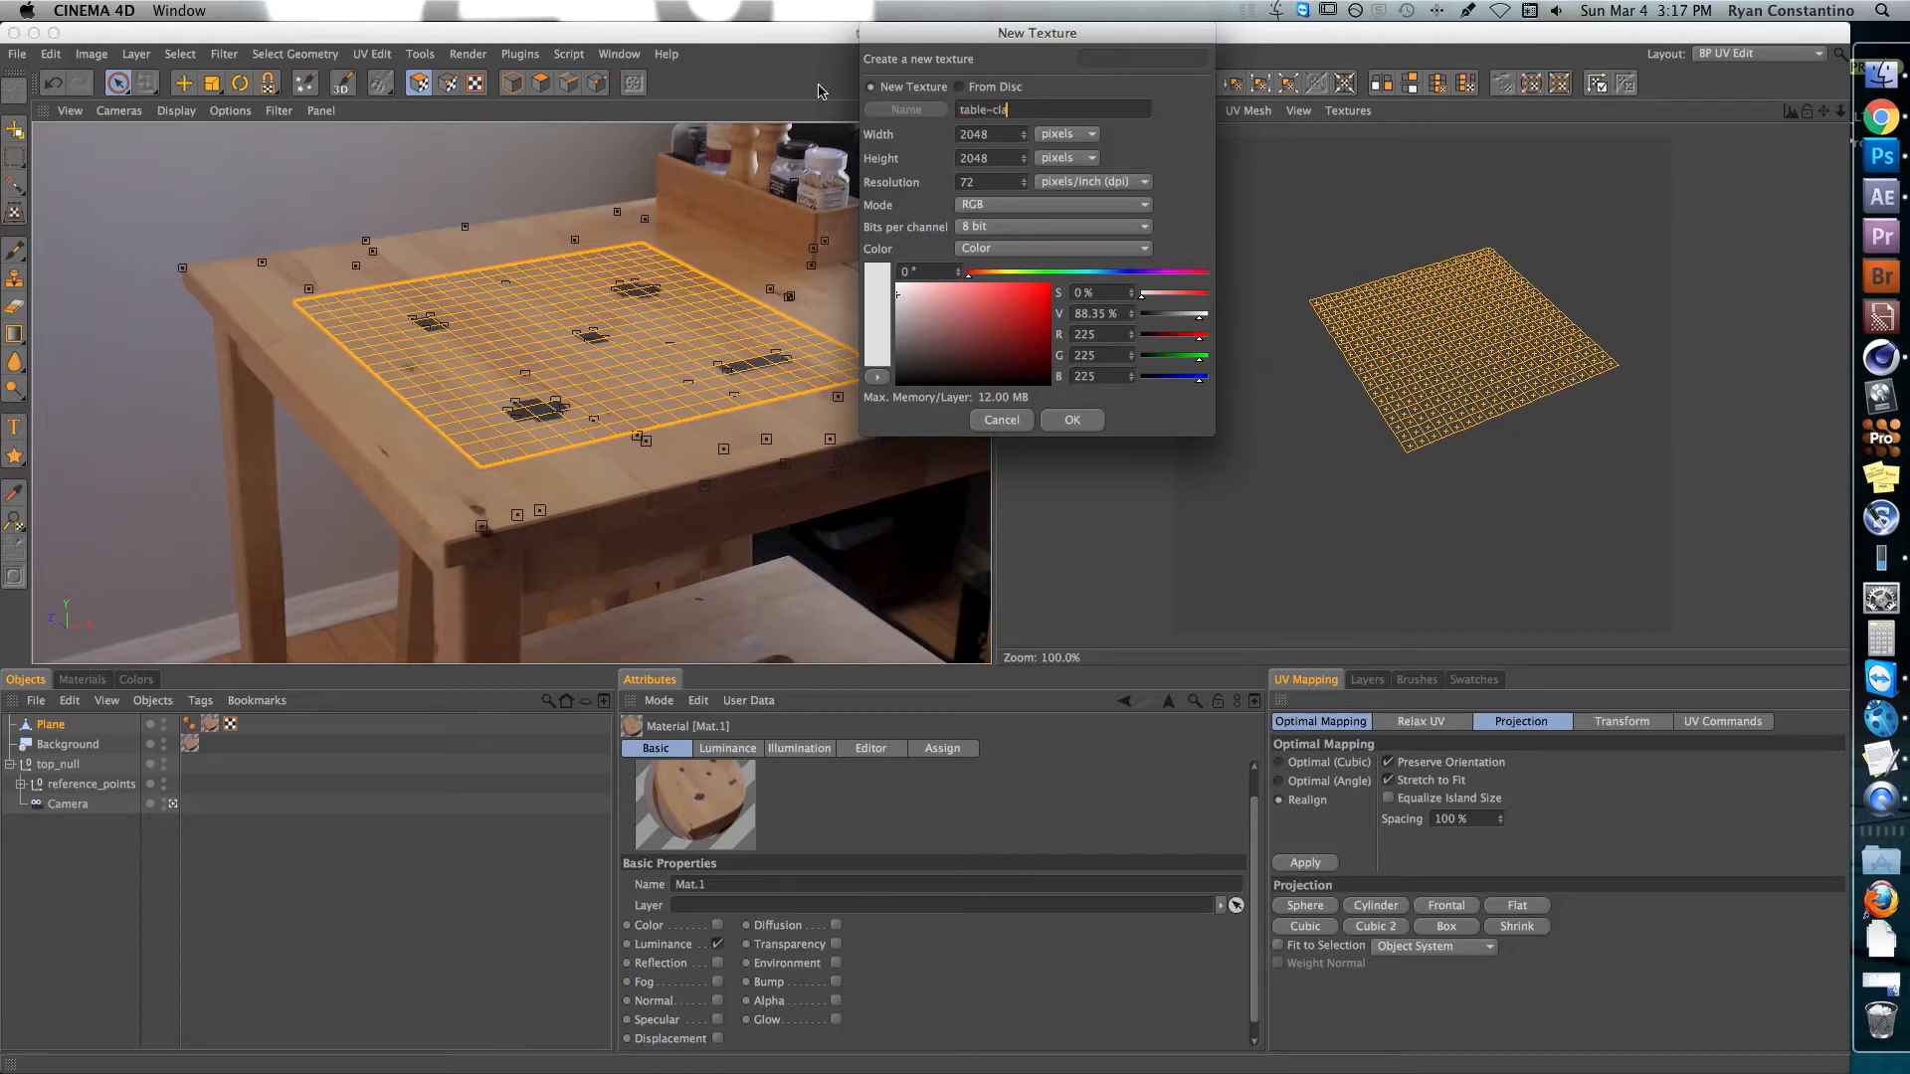
{"action": "left_click", "coordinate": [1095, 426]}
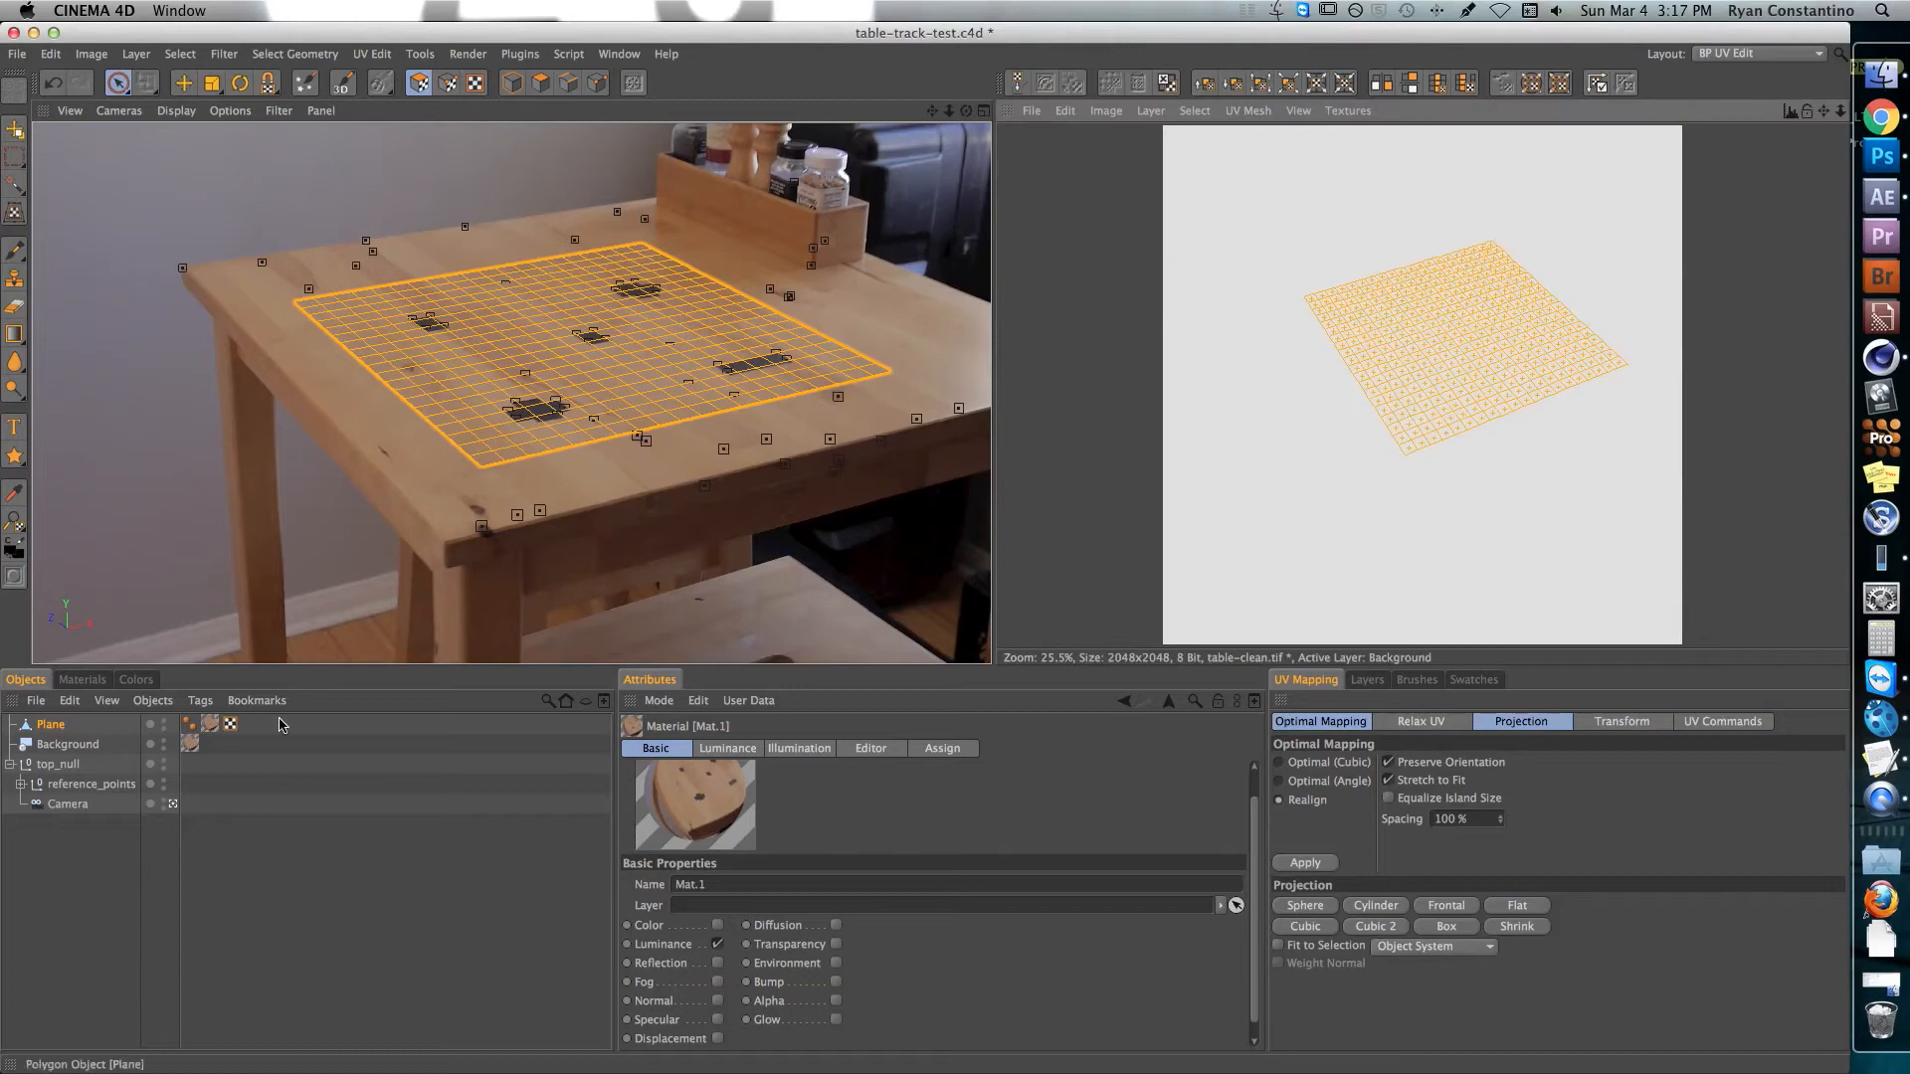
- Create a UV mesh layer in the table-clean texture using black as the active color
{"action": "left_click", "coordinate": [136, 681]}
{"action": "left_click", "coordinate": [1193, 112]}
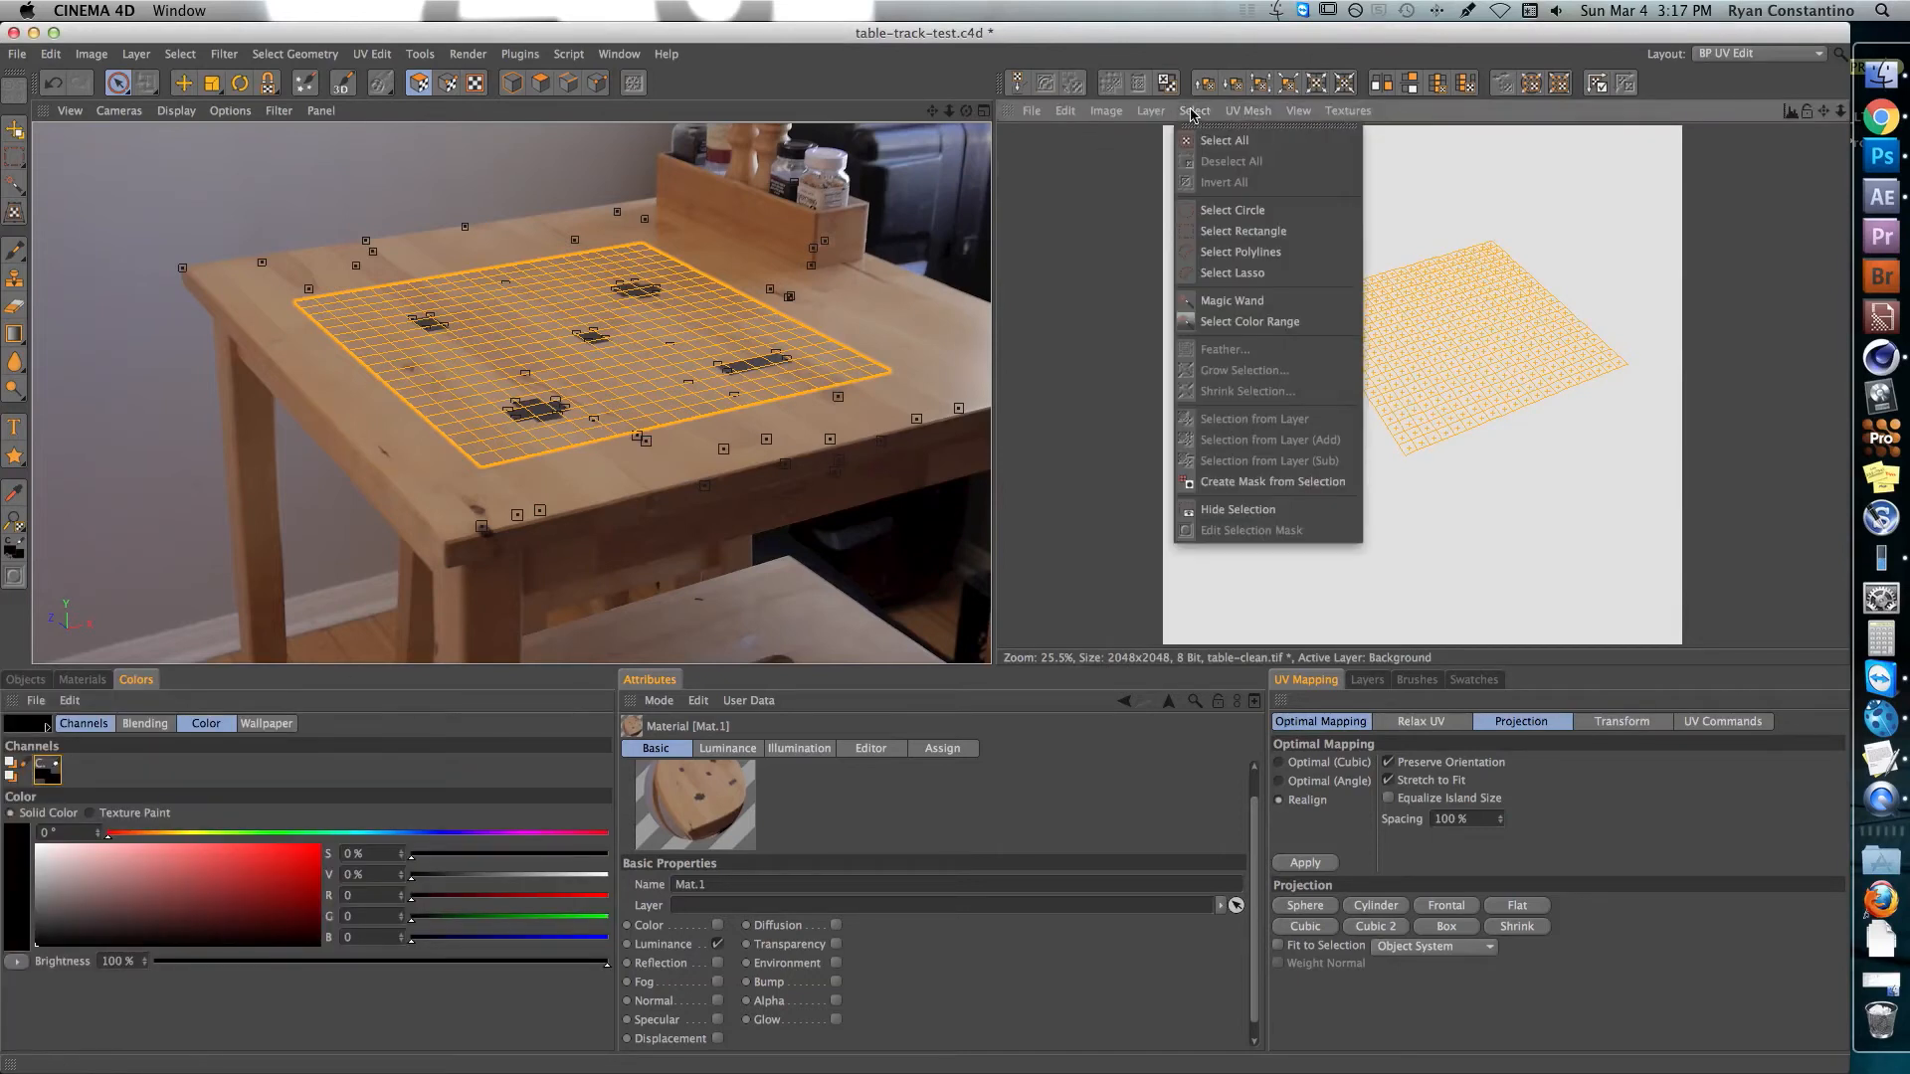
{"action": "mouse_move", "coordinate": [1151, 111]}
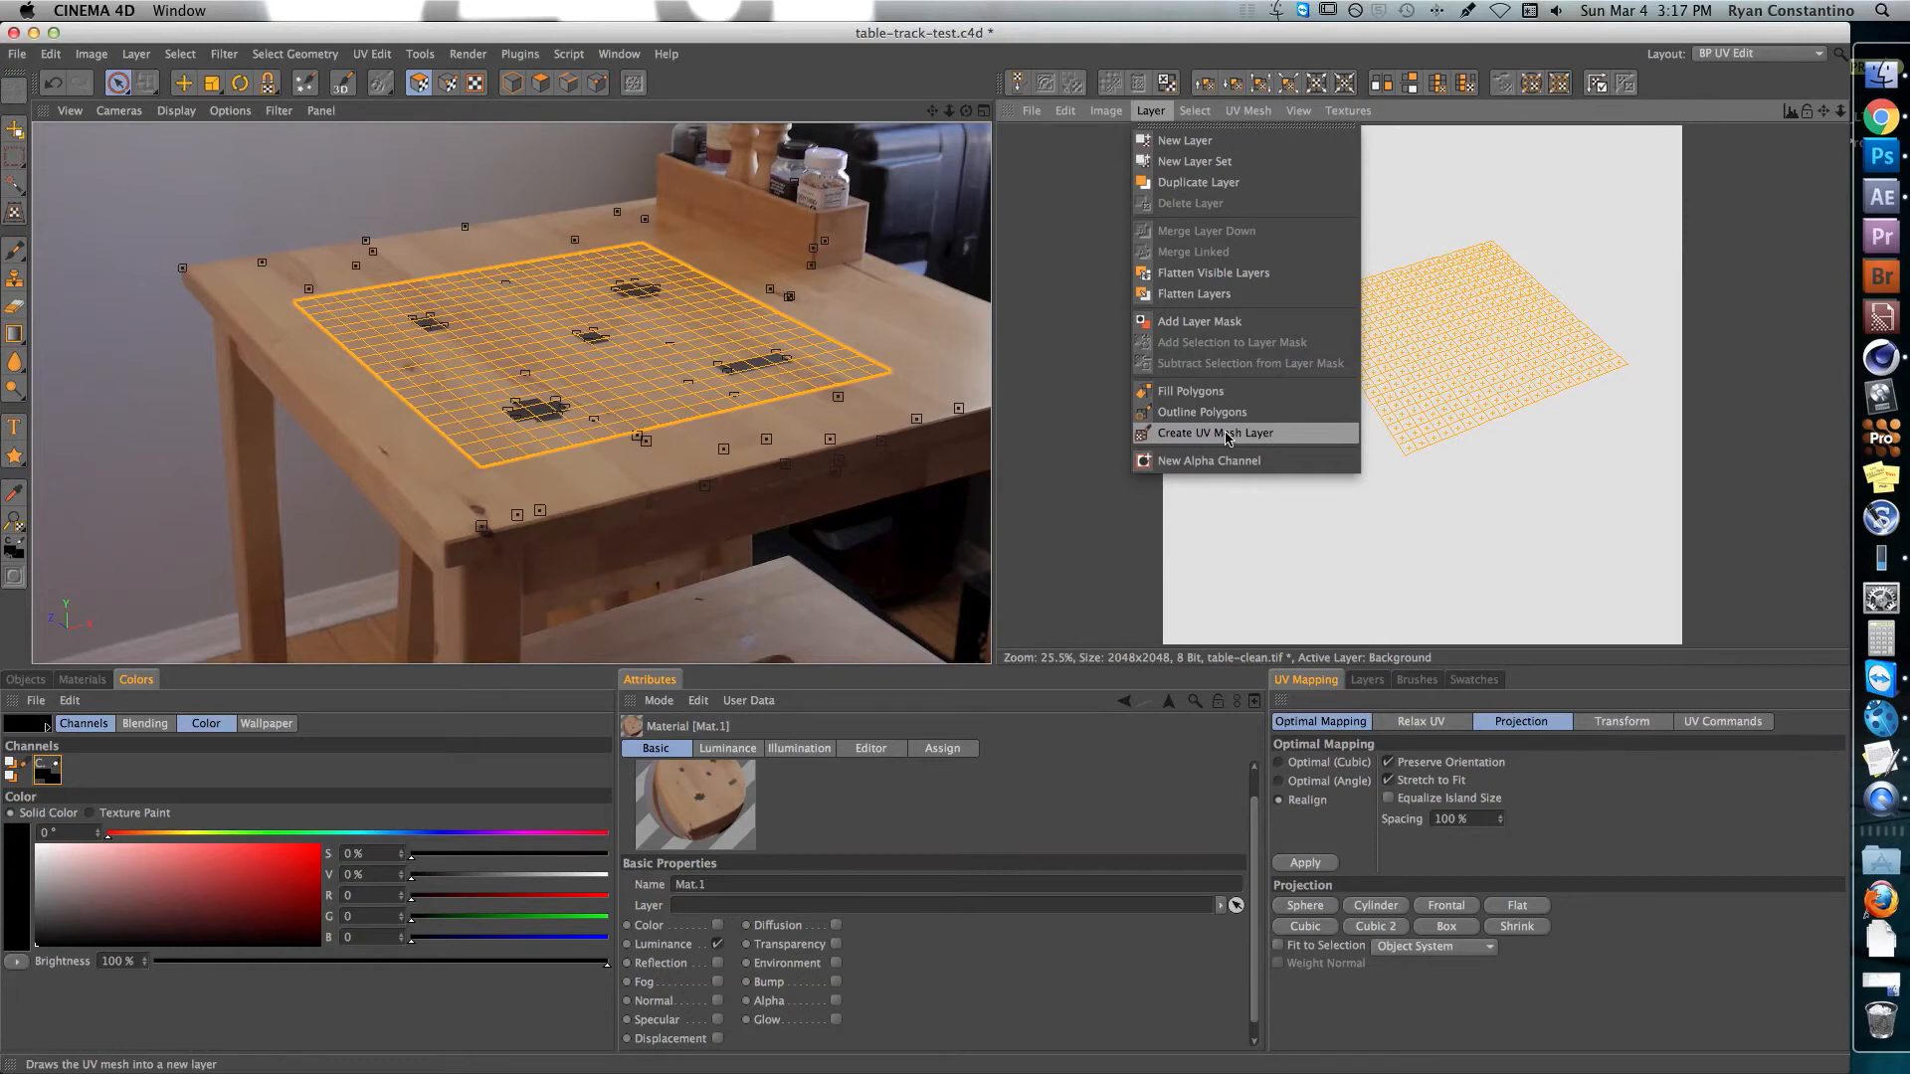
{"action": "left_click", "coordinate": [1228, 435]}
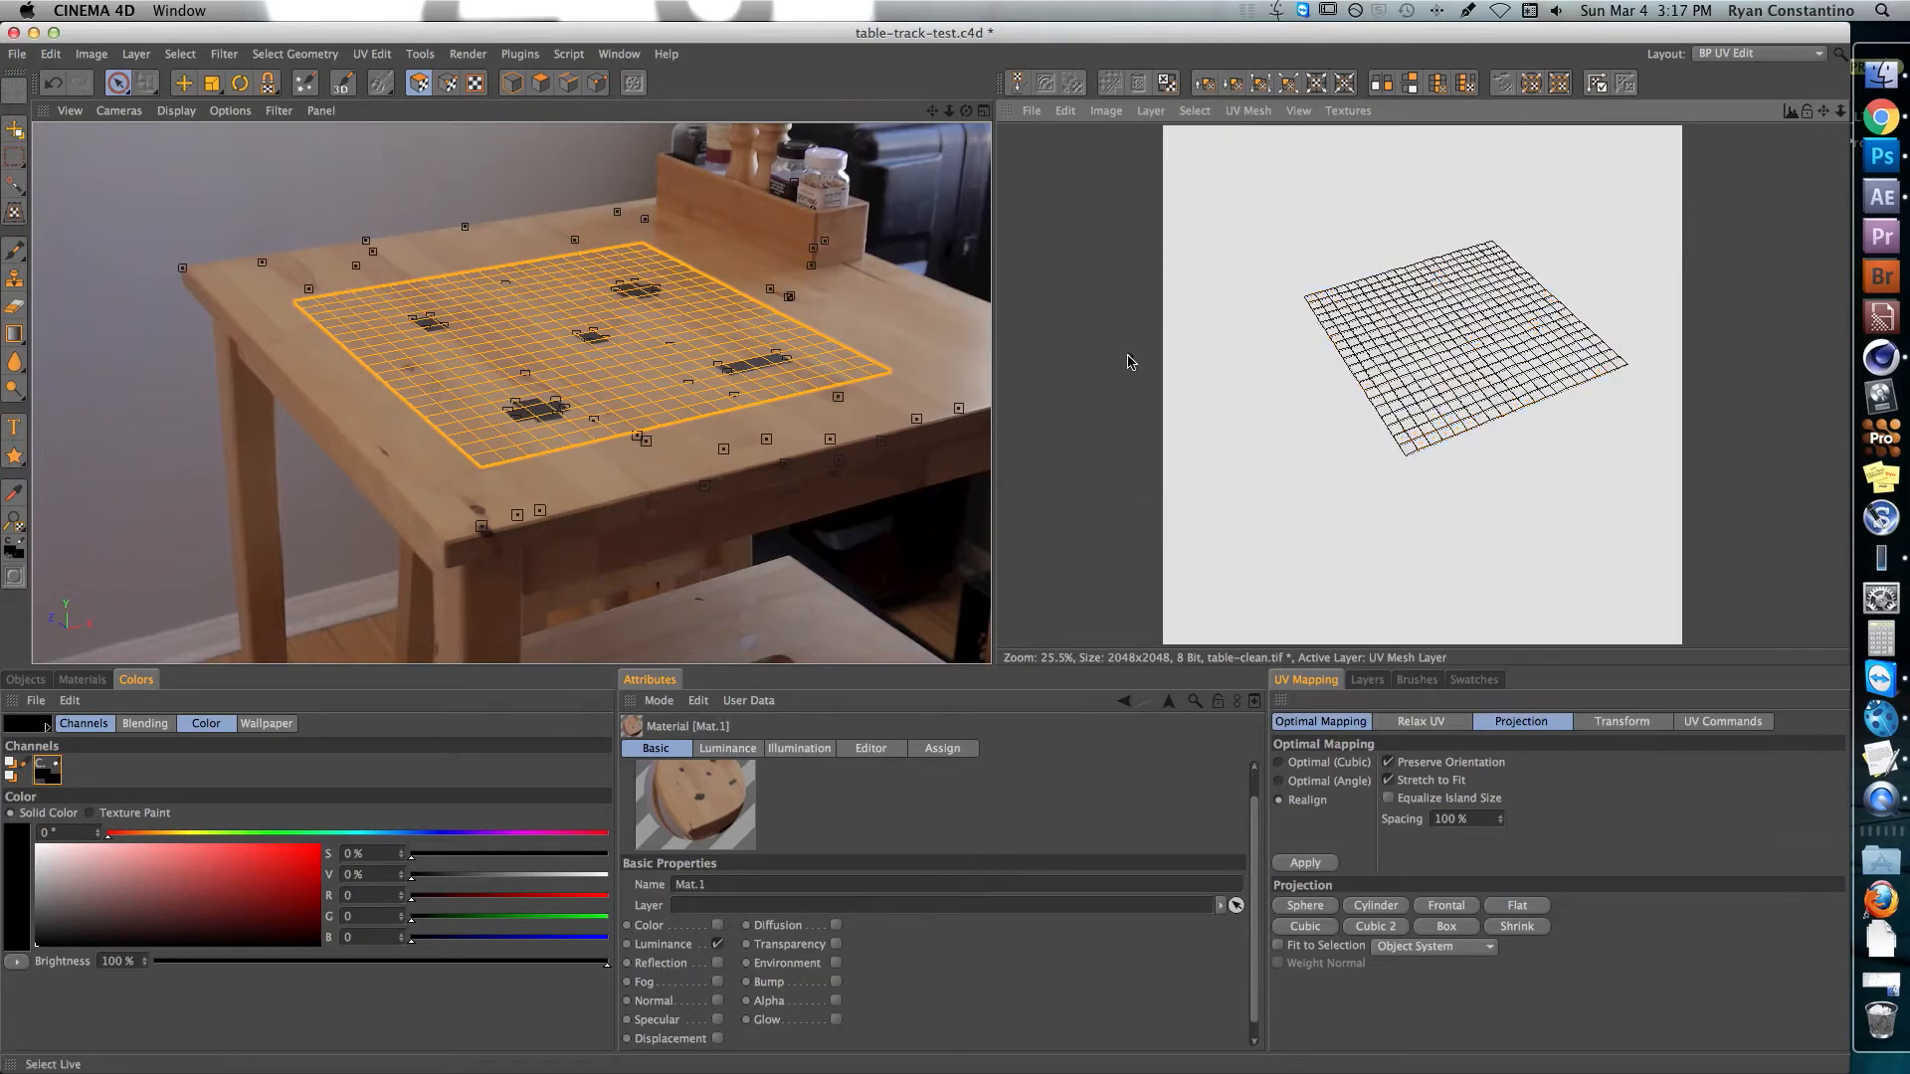
- Save the texture as table-clean.psd in the GFX folder, using the Photoshop (PSD) format
{"action": "left_click", "coordinate": [1035, 112]}
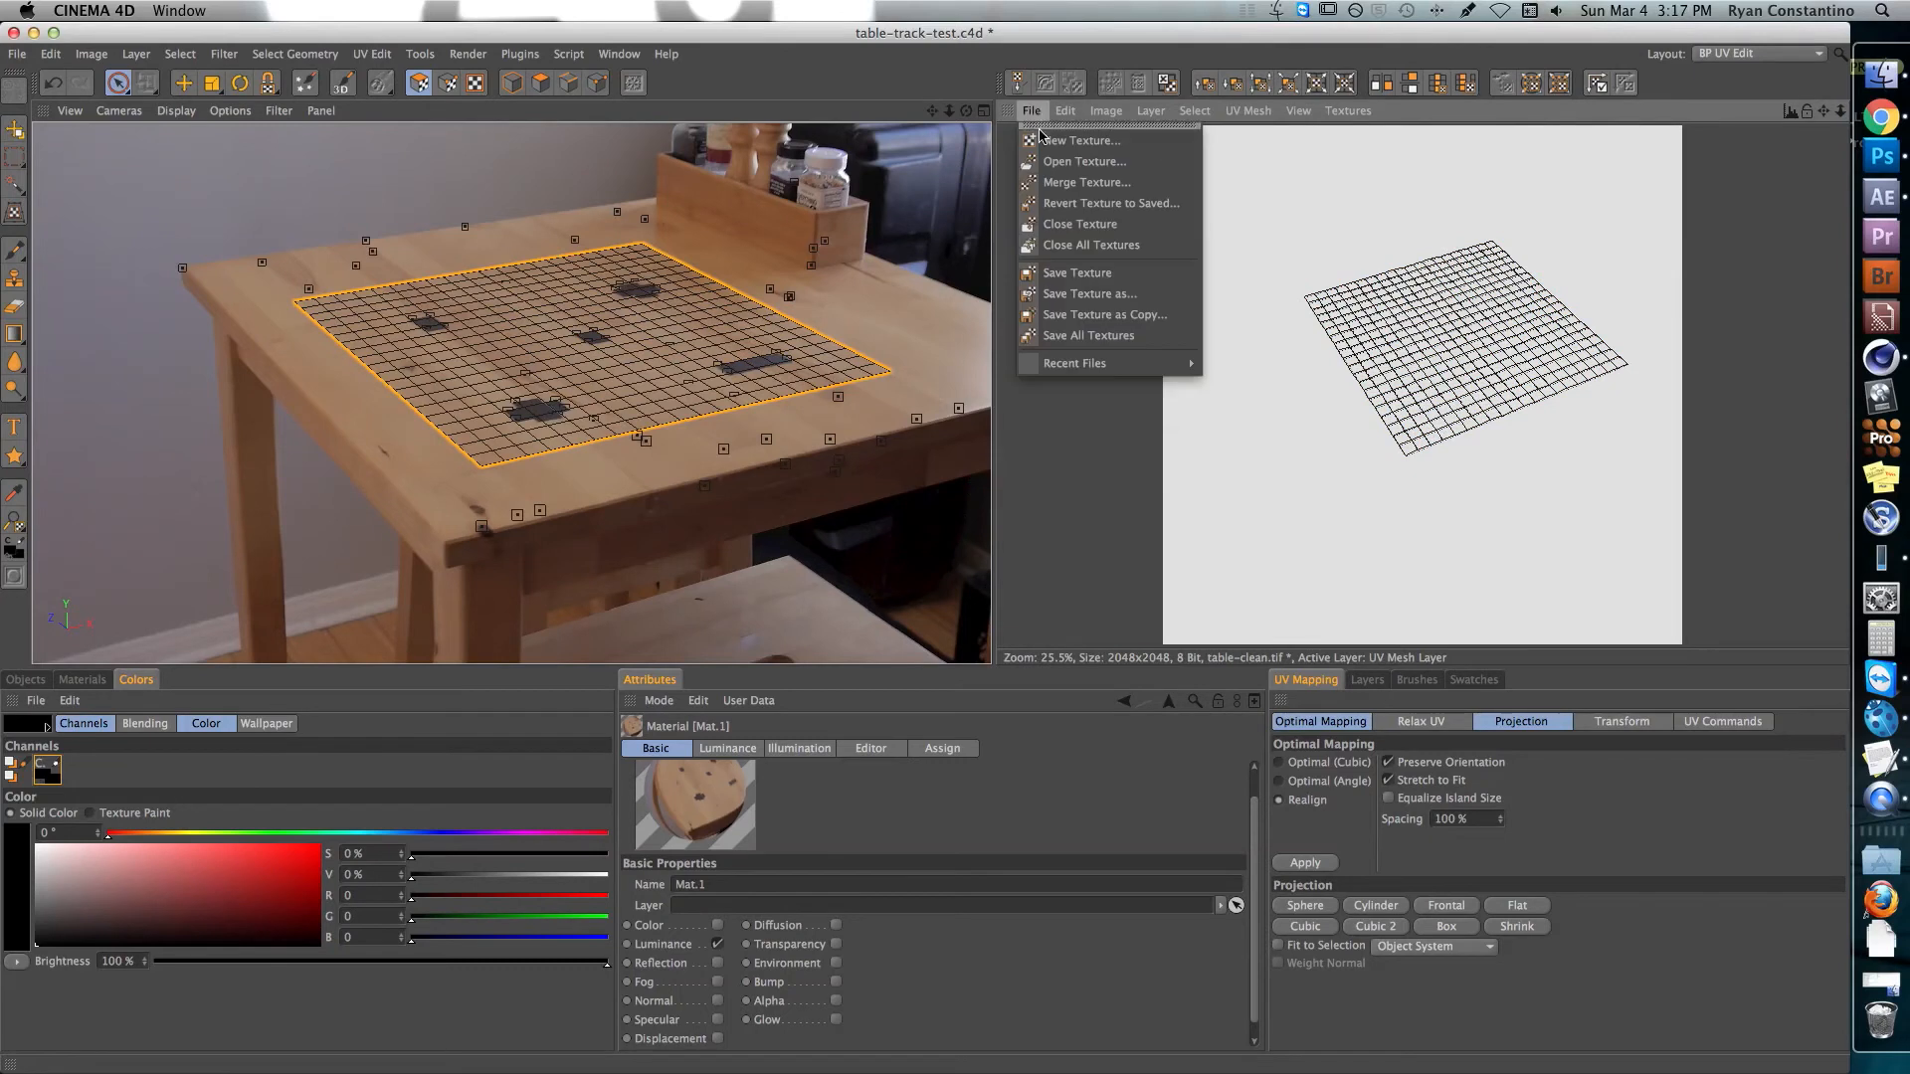
{"action": "left_click", "coordinate": [1065, 290]}
{"action": "left_click", "coordinate": [1029, 242]}
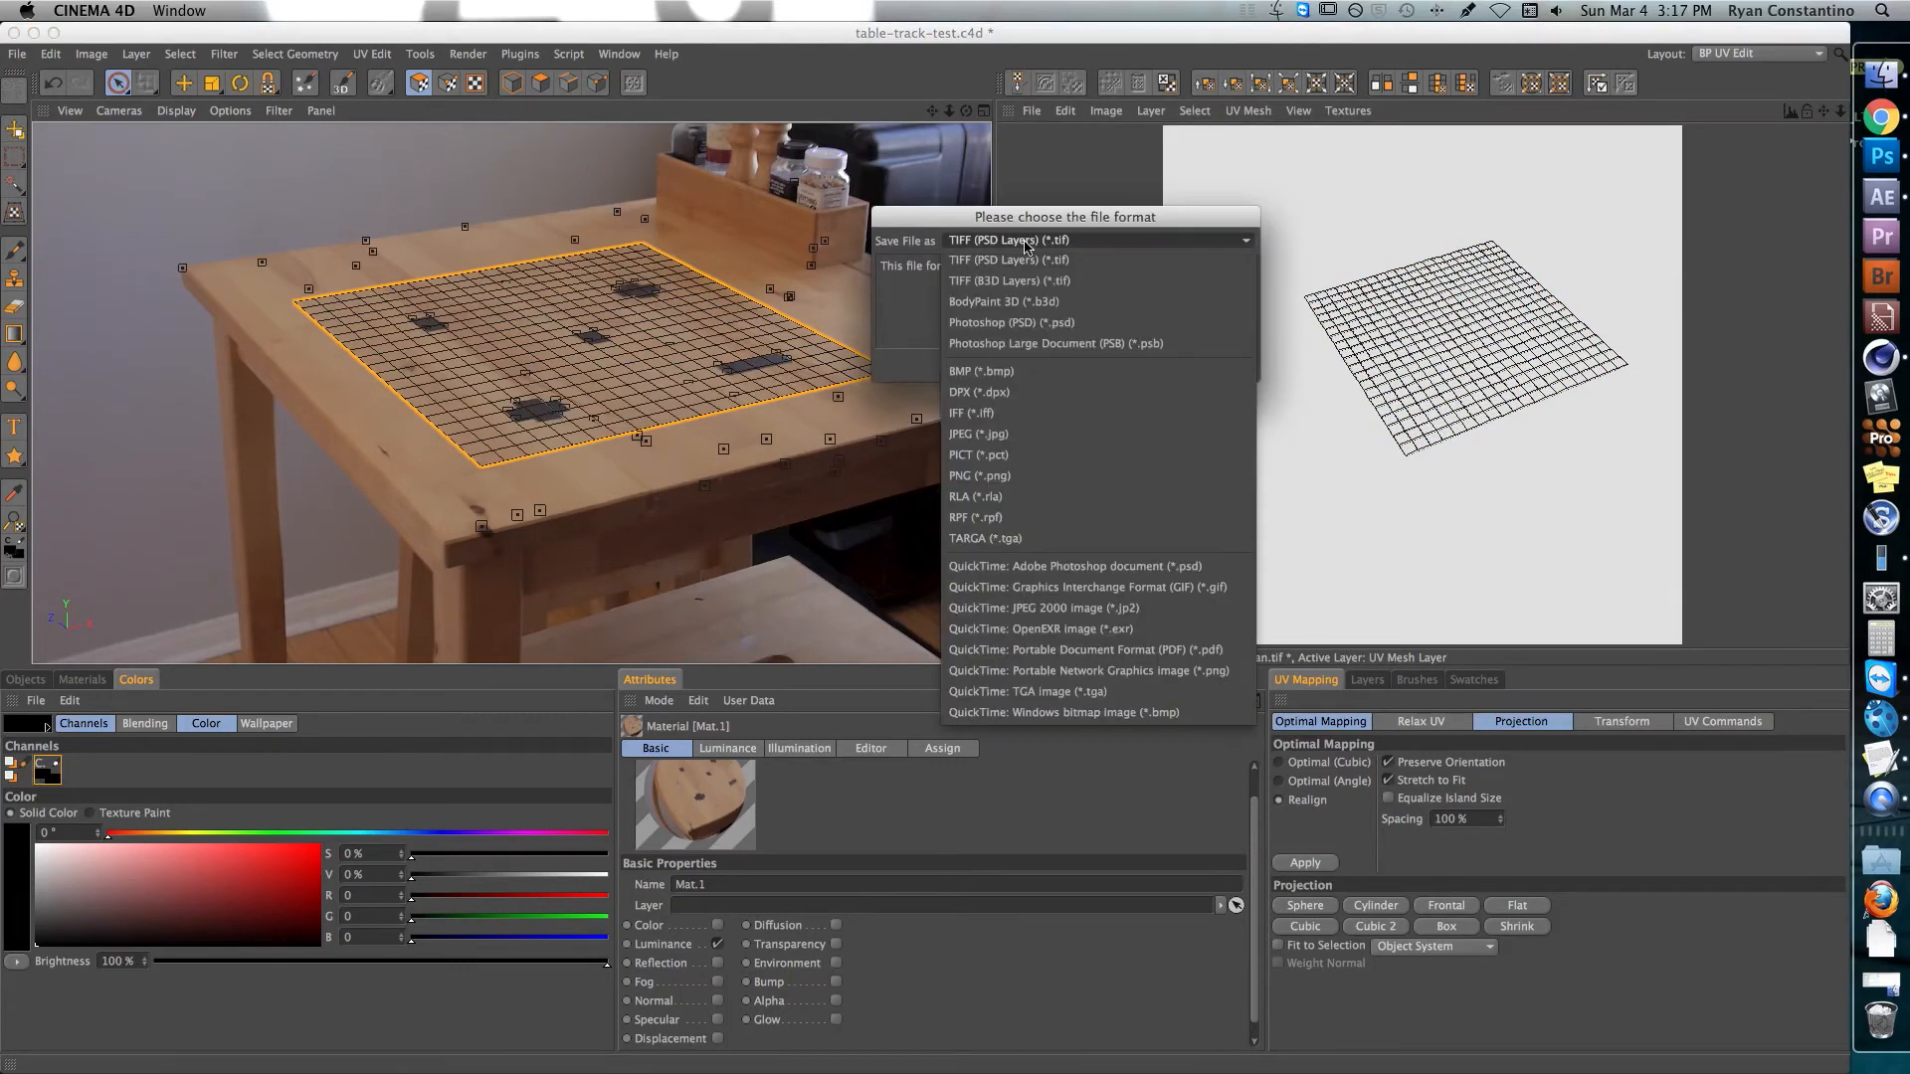
{"action": "left_click", "coordinate": [1045, 317]}
{"action": "left_click", "coordinate": [1099, 366]}
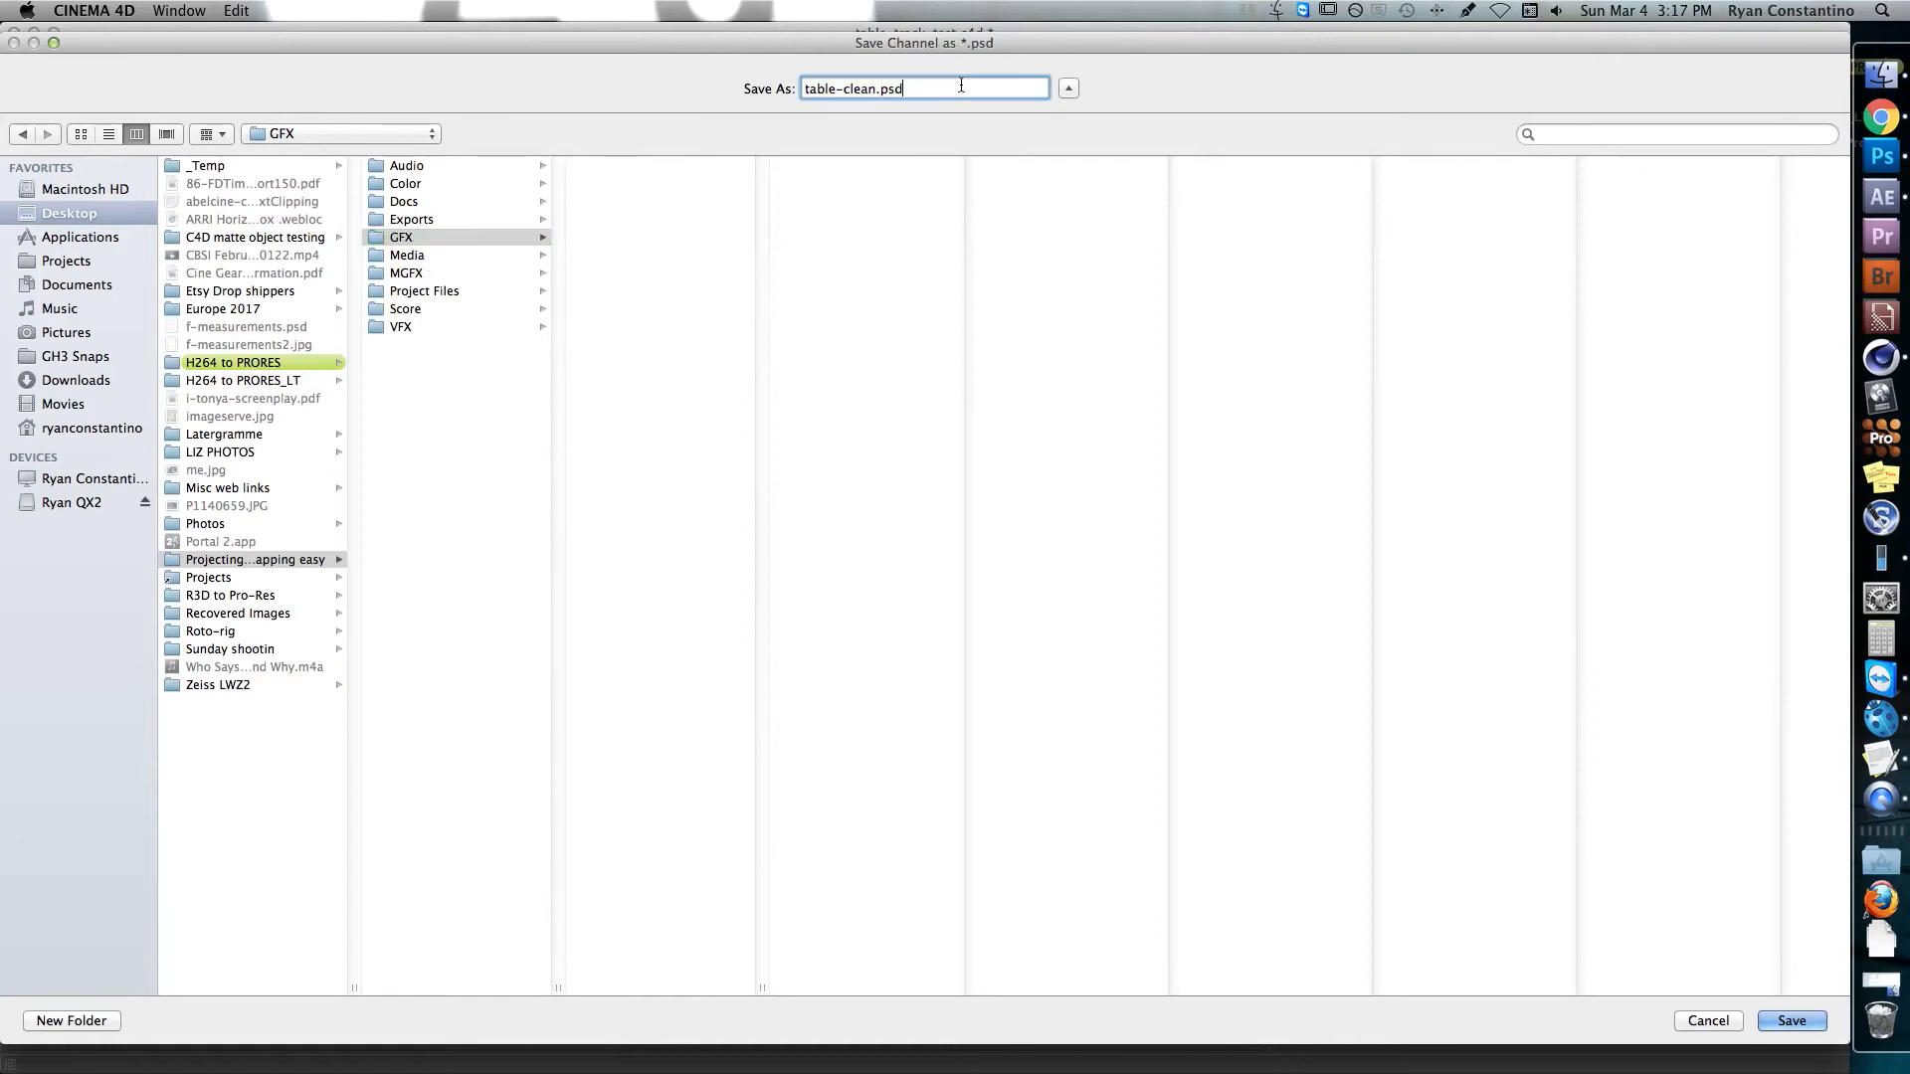
{"action": "key", "text": "Return"}
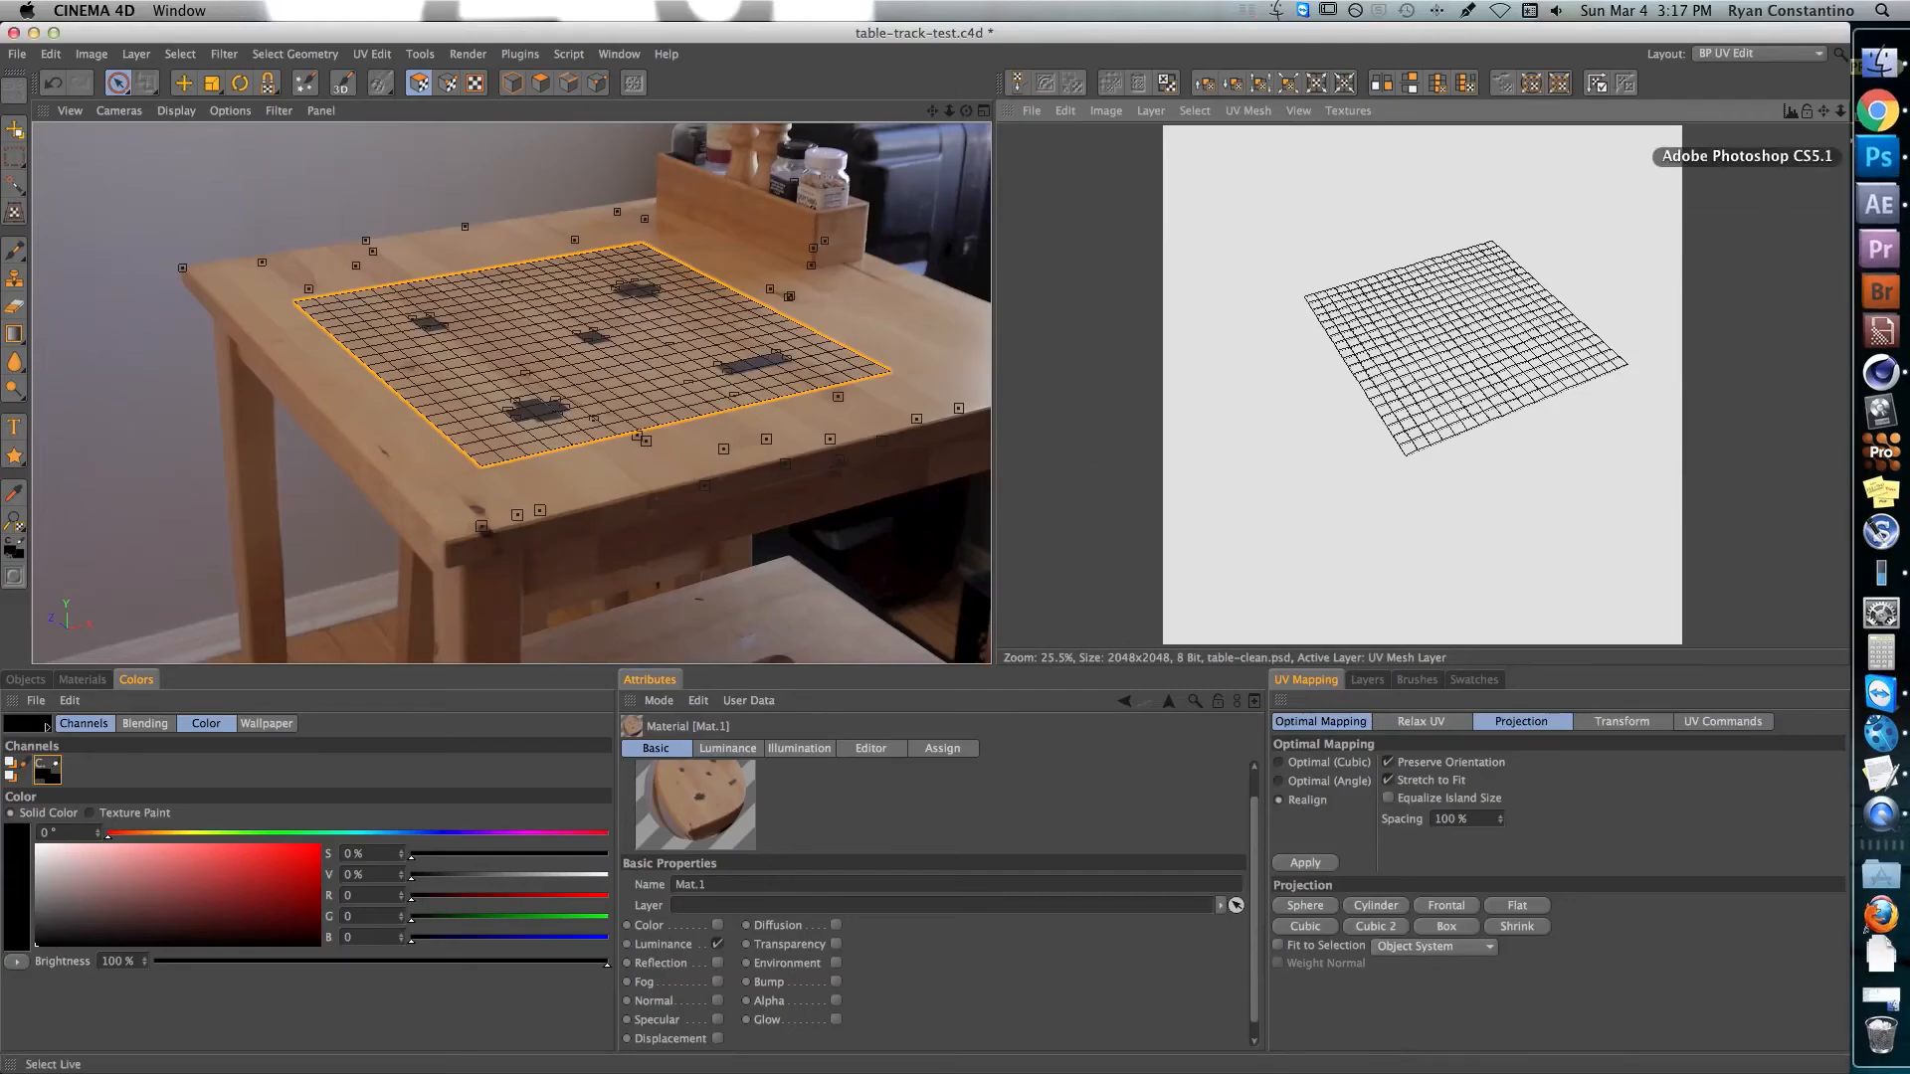
- Switch to Photoshop, open table-clean.psd from the GFX folder and show it in full-screen mode
{"action": "left_click", "coordinate": [1881, 156]}
{"action": "left_click", "coordinate": [91, 10]}
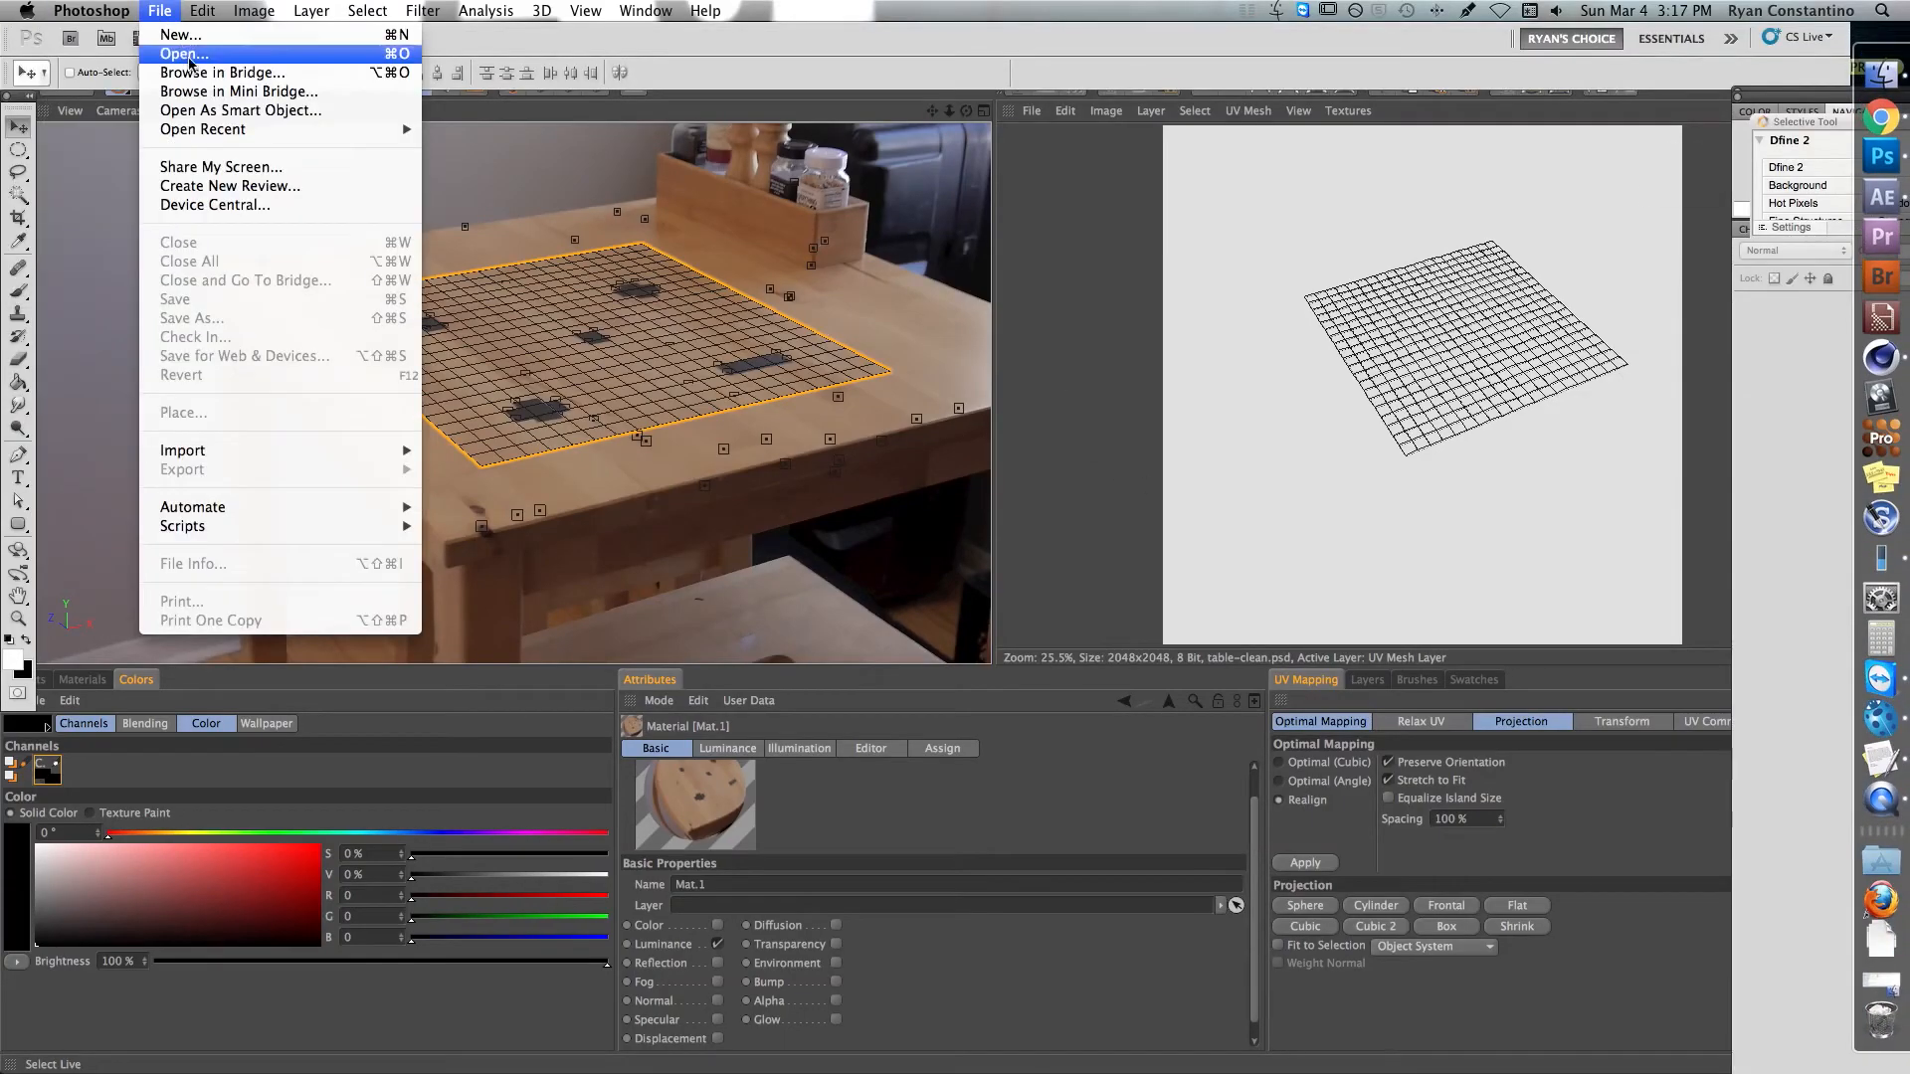
{"action": "left_click", "coordinate": [189, 55]}
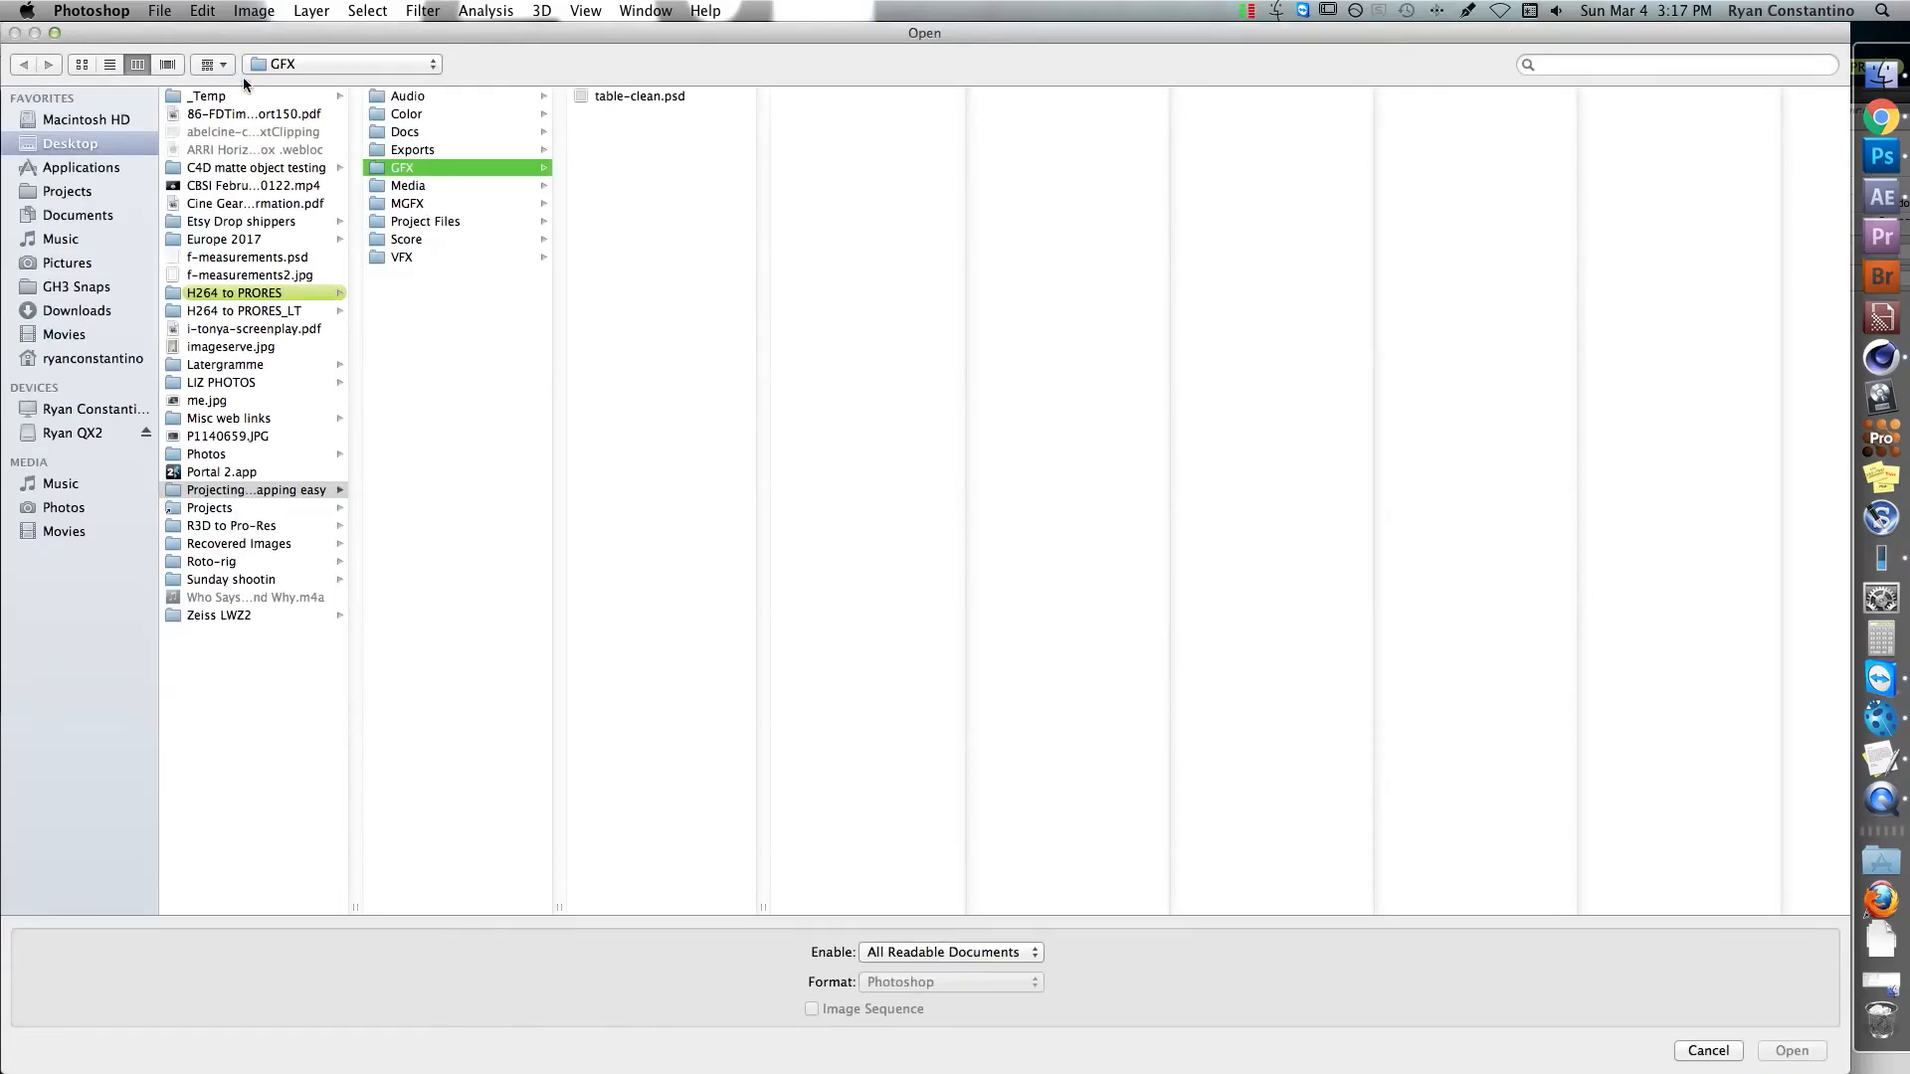
{"action": "double_click", "coordinate": [637, 96]}
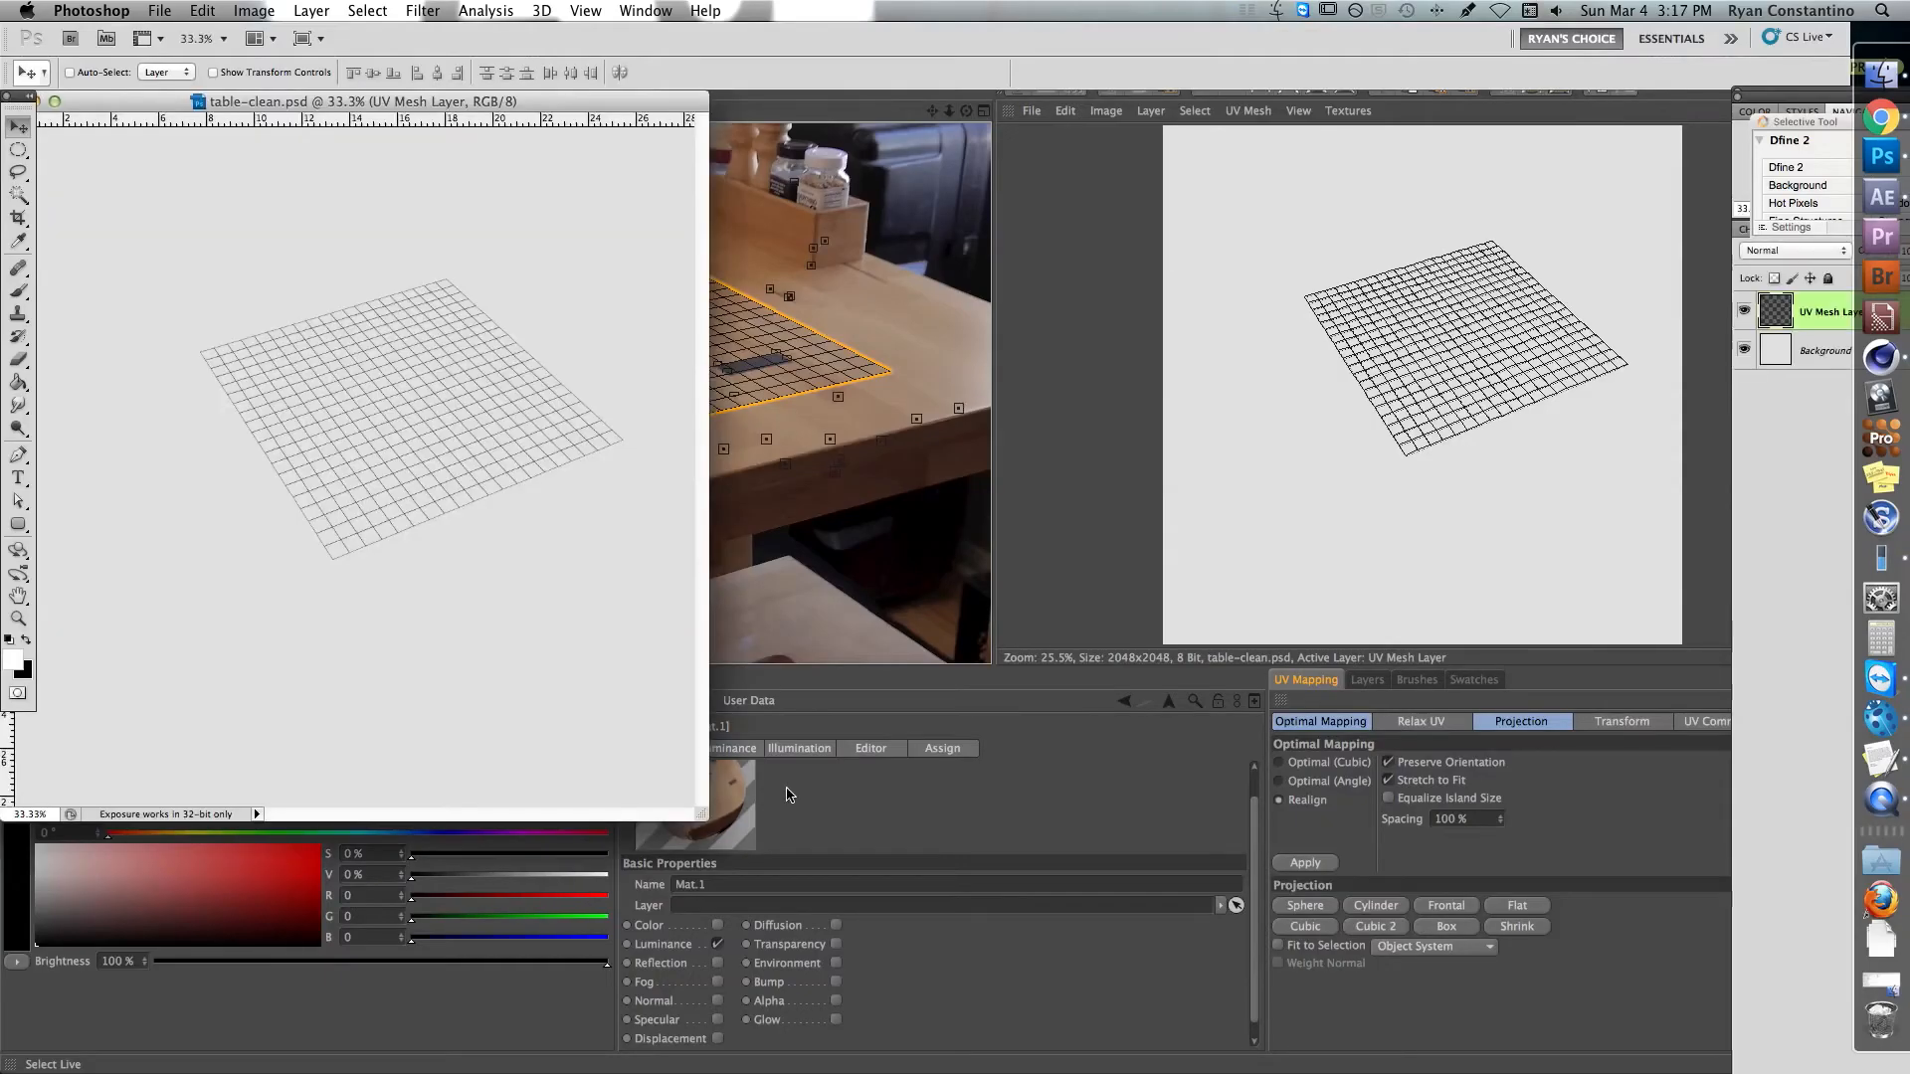
{"action": "key", "text": "f"}
{"action": "key", "text": "z"}
{"action": "left_click_drag", "start_coordinate": [1035, 515], "coordinate": [989, 482]}
{"action": "key", "text": "v"}
- Open the footage frame P1150211_157856.tif from the VFX folder and copy the whole image into table-clean.psd as a new layer
{"action": "left_click", "coordinate": [91, 10]}
{"action": "mouse_move", "coordinate": [160, 10]}
{"action": "left_click", "coordinate": [171, 56]}
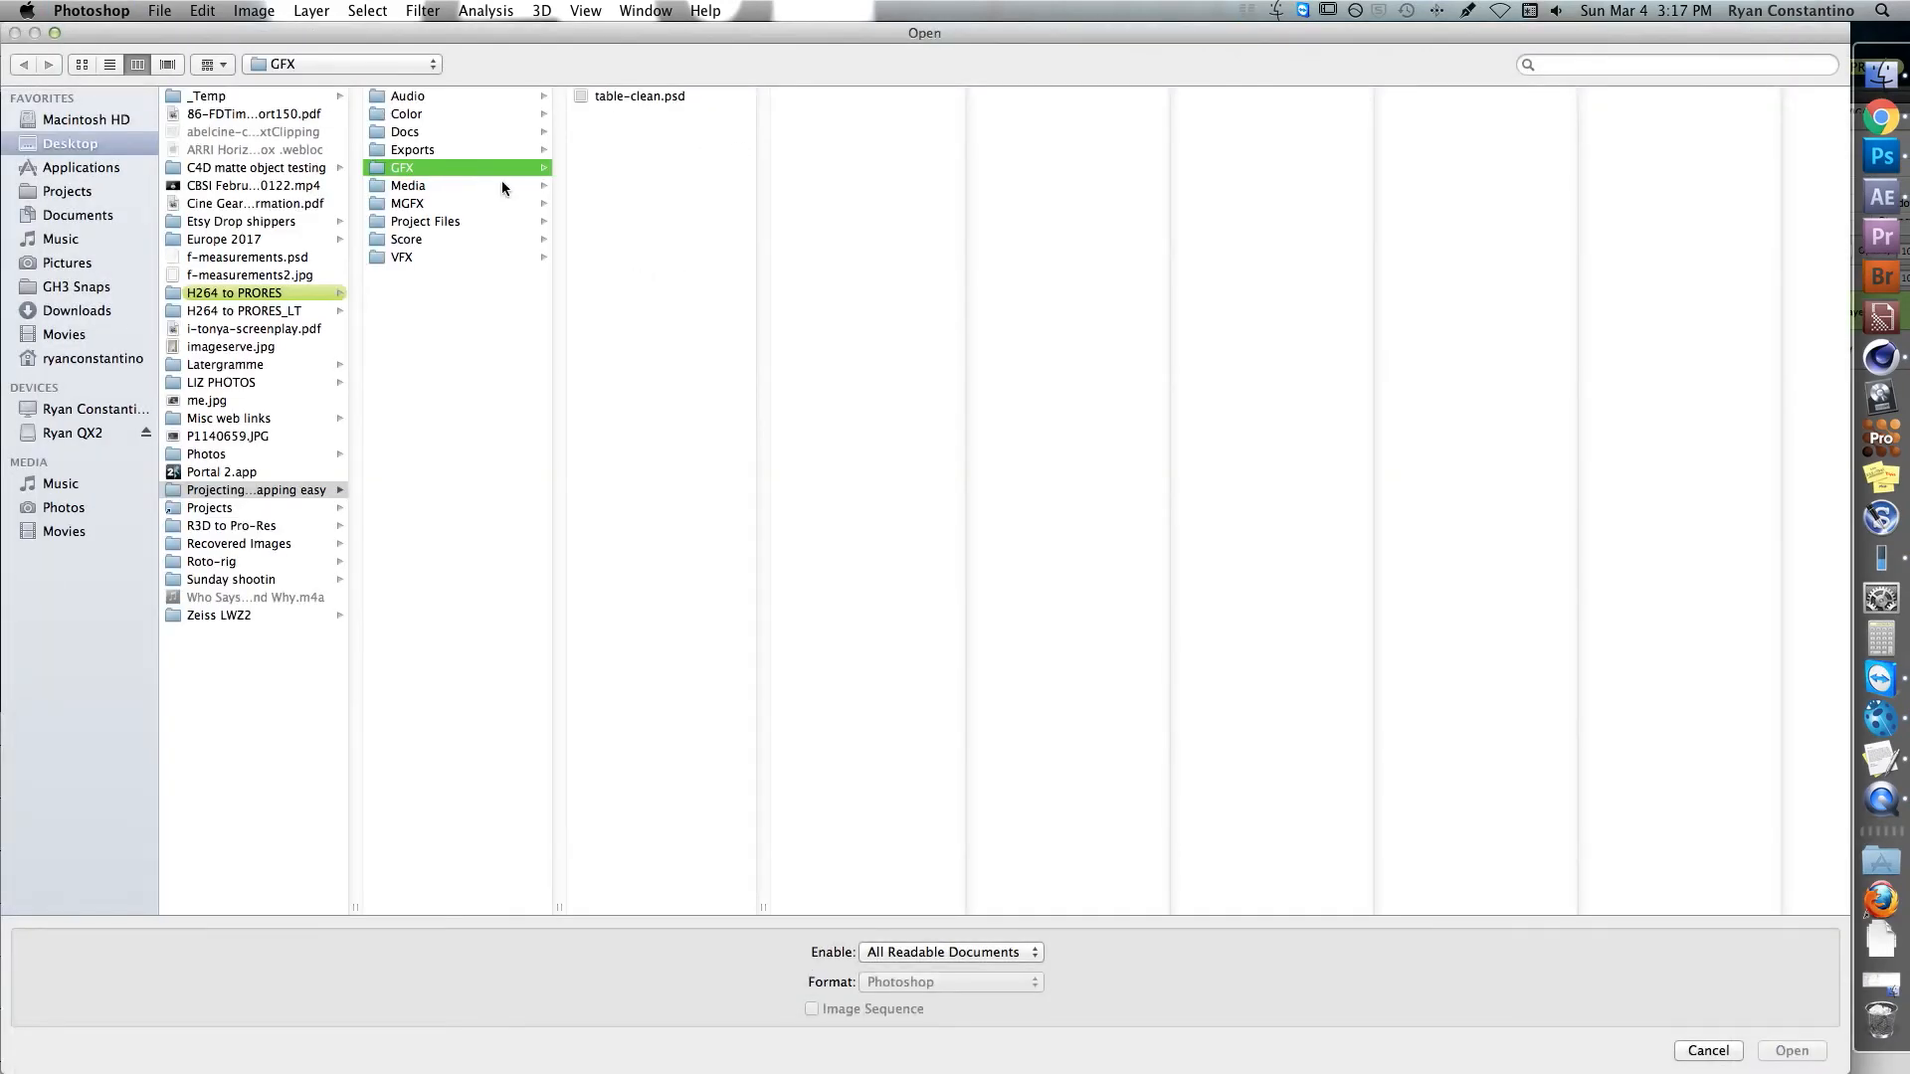
{"action": "left_click", "coordinate": [435, 256]}
{"action": "left_click", "coordinate": [736, 96]}
{"action": "left_click", "coordinate": [824, 95]}
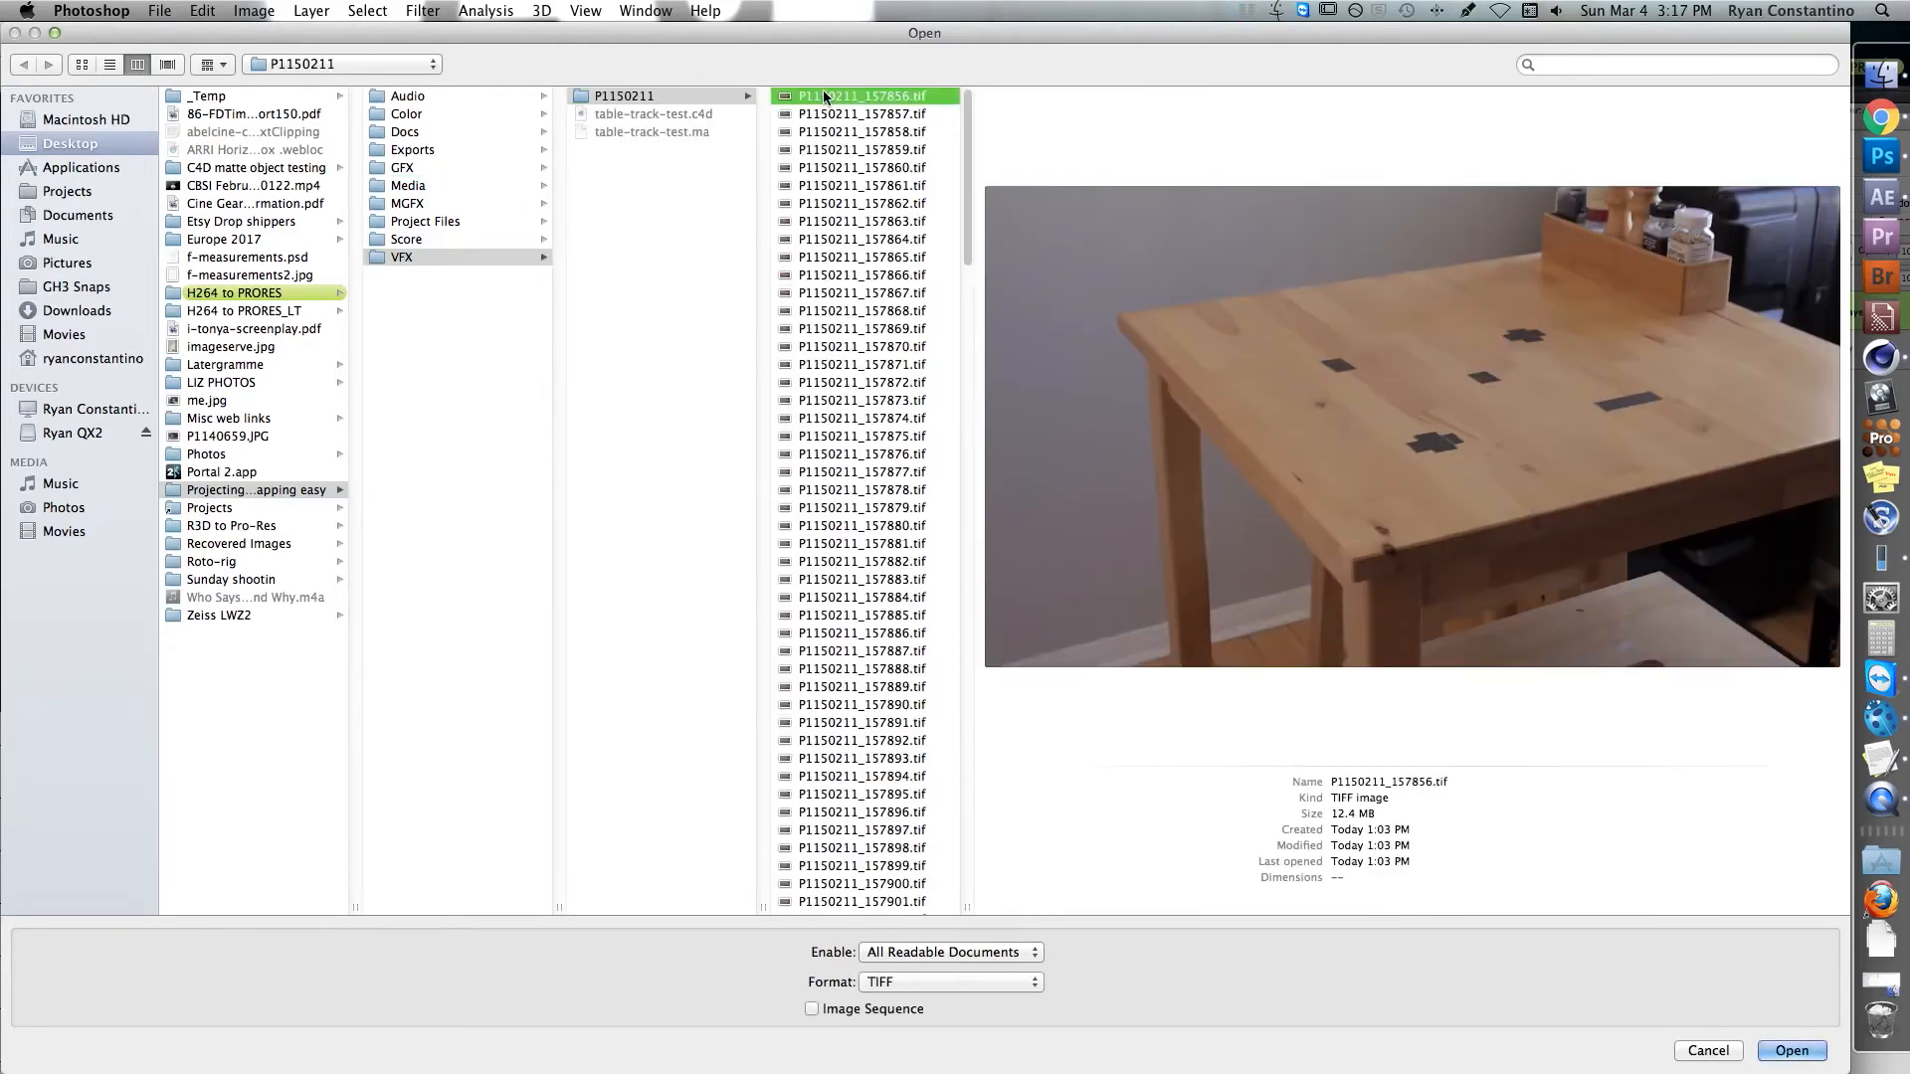
{"action": "double_click", "coordinate": [824, 95]}
{"action": "key", "text": "super+a"}
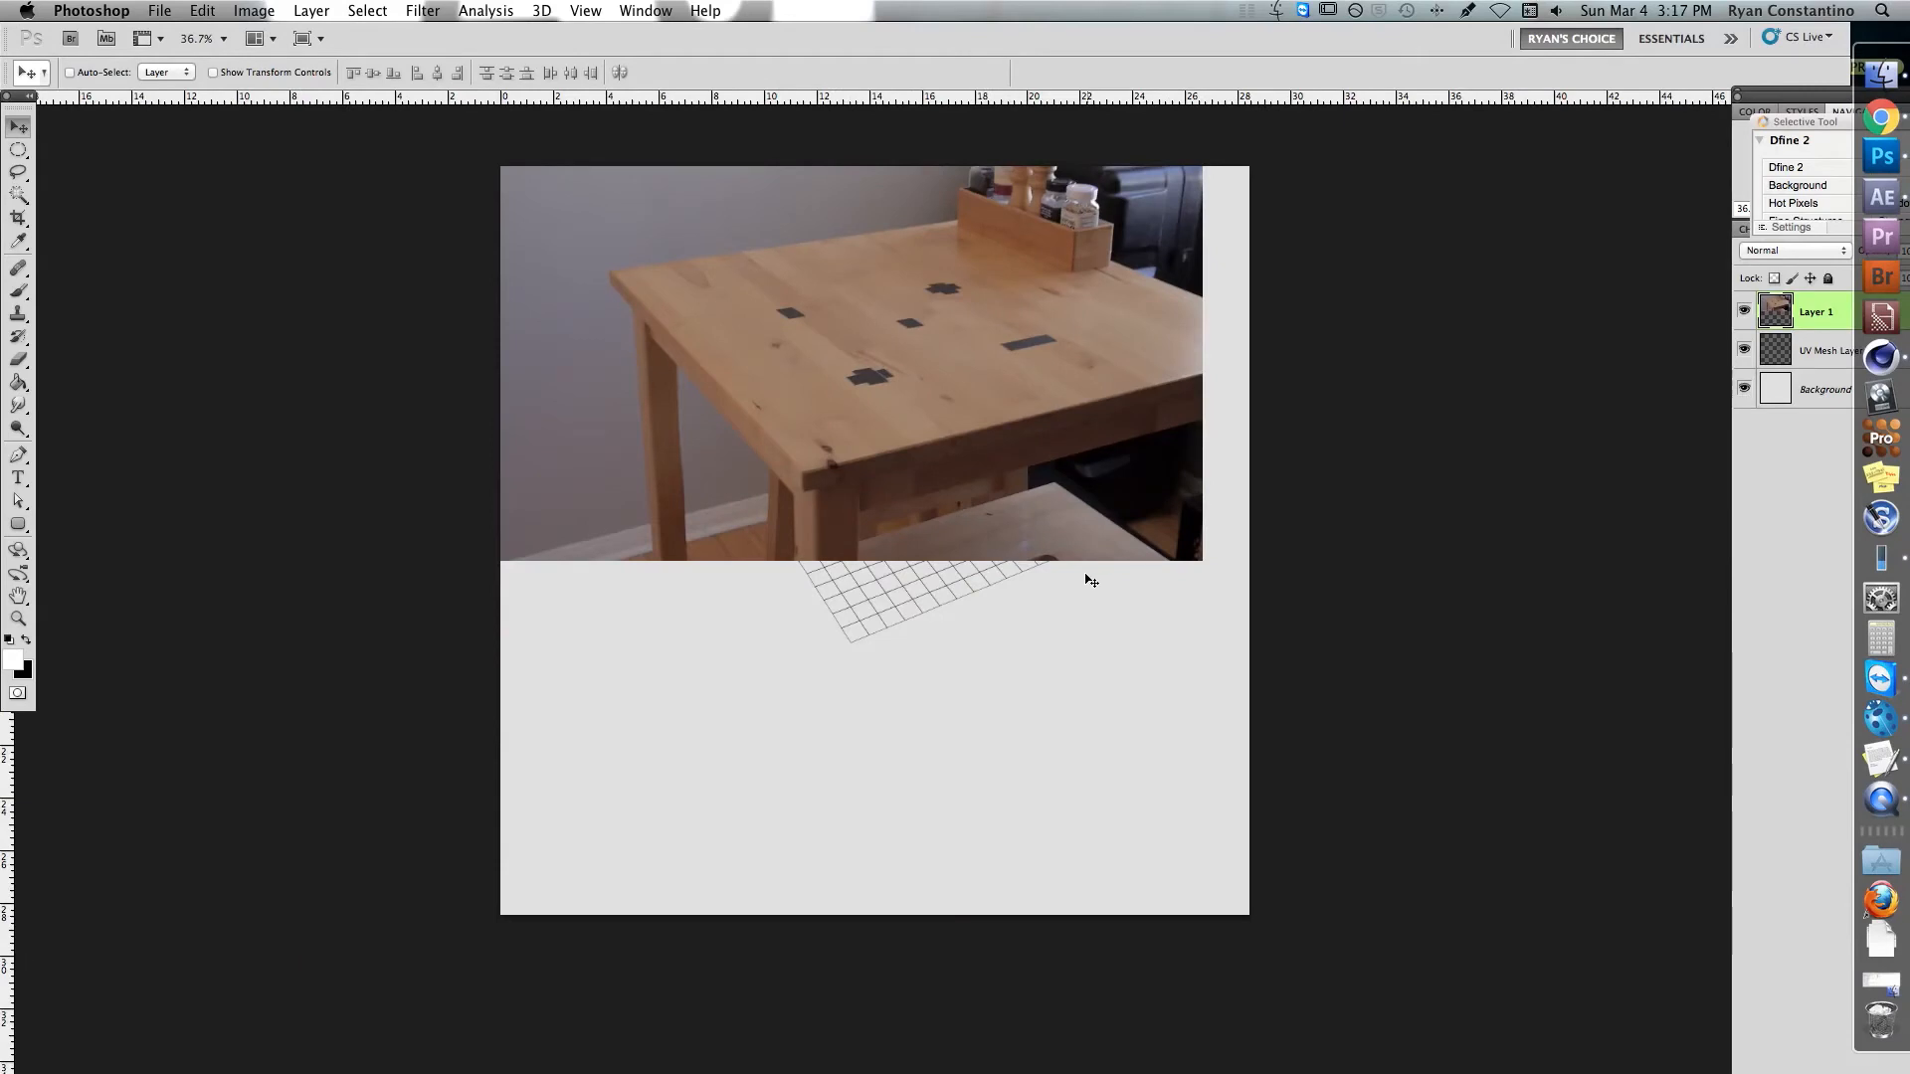
- Free Transform the pasted frame to 106.67% width and 189.63% height so it fills the square canvas
{"action": "key", "text": "super+t"}
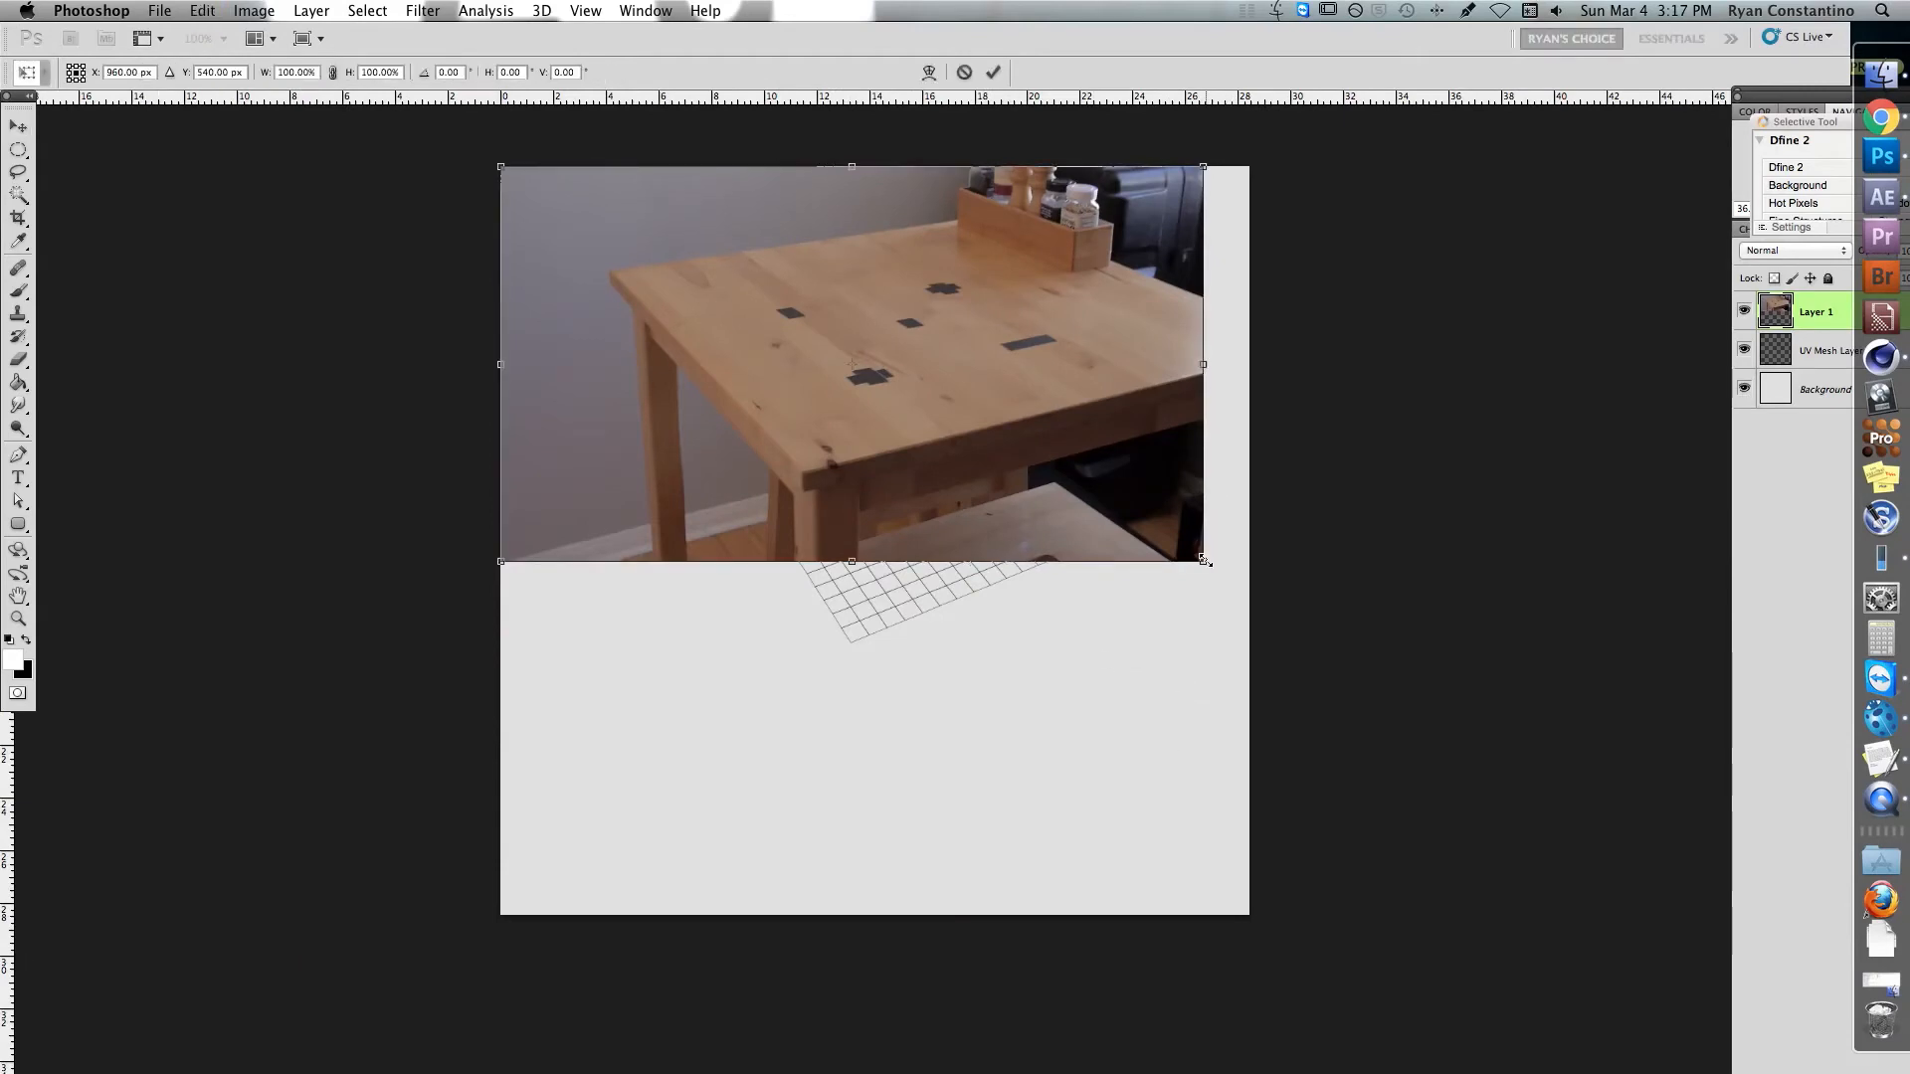
{"action": "left_click_drag", "start_coordinate": [1205, 562], "coordinate": [1248, 913]}
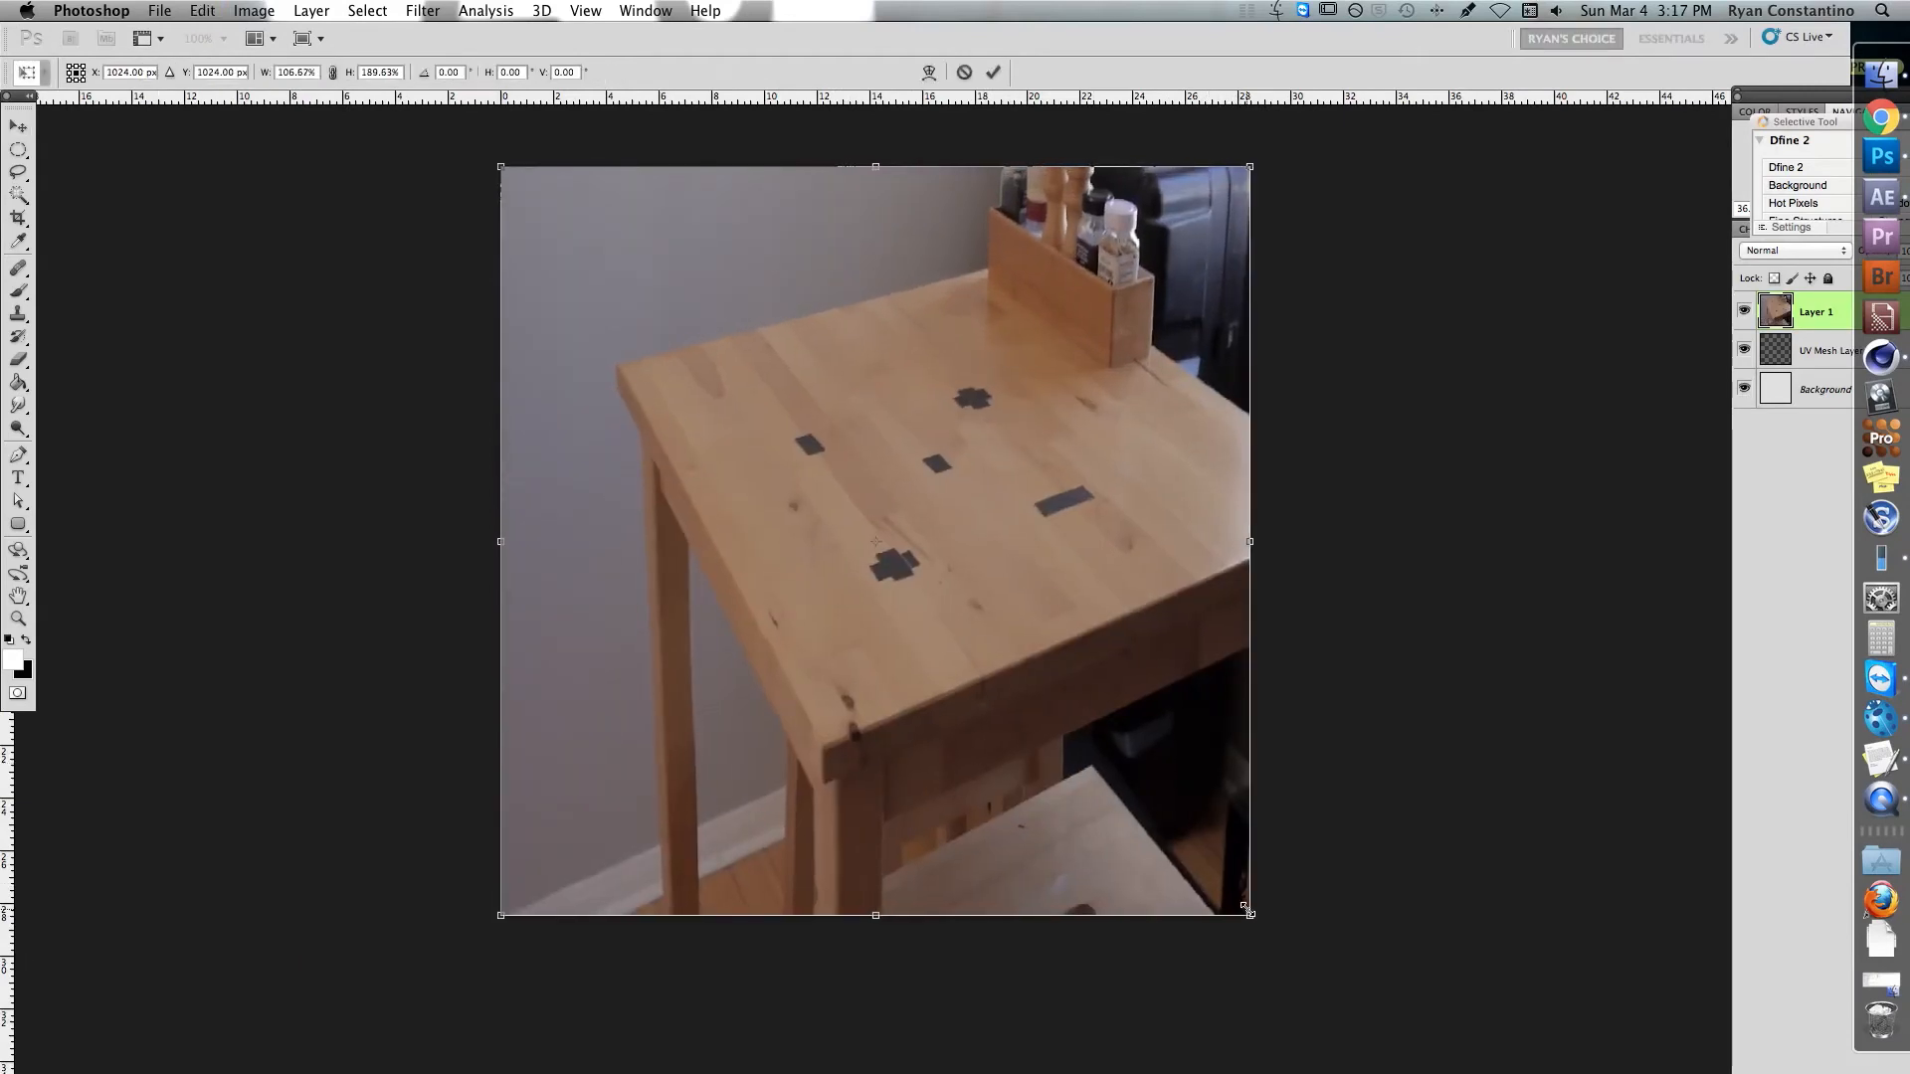
{"action": "key", "text": "Return"}
{"action": "left_click_drag", "start_coordinate": [1043, 376], "coordinate": [832, 385]}
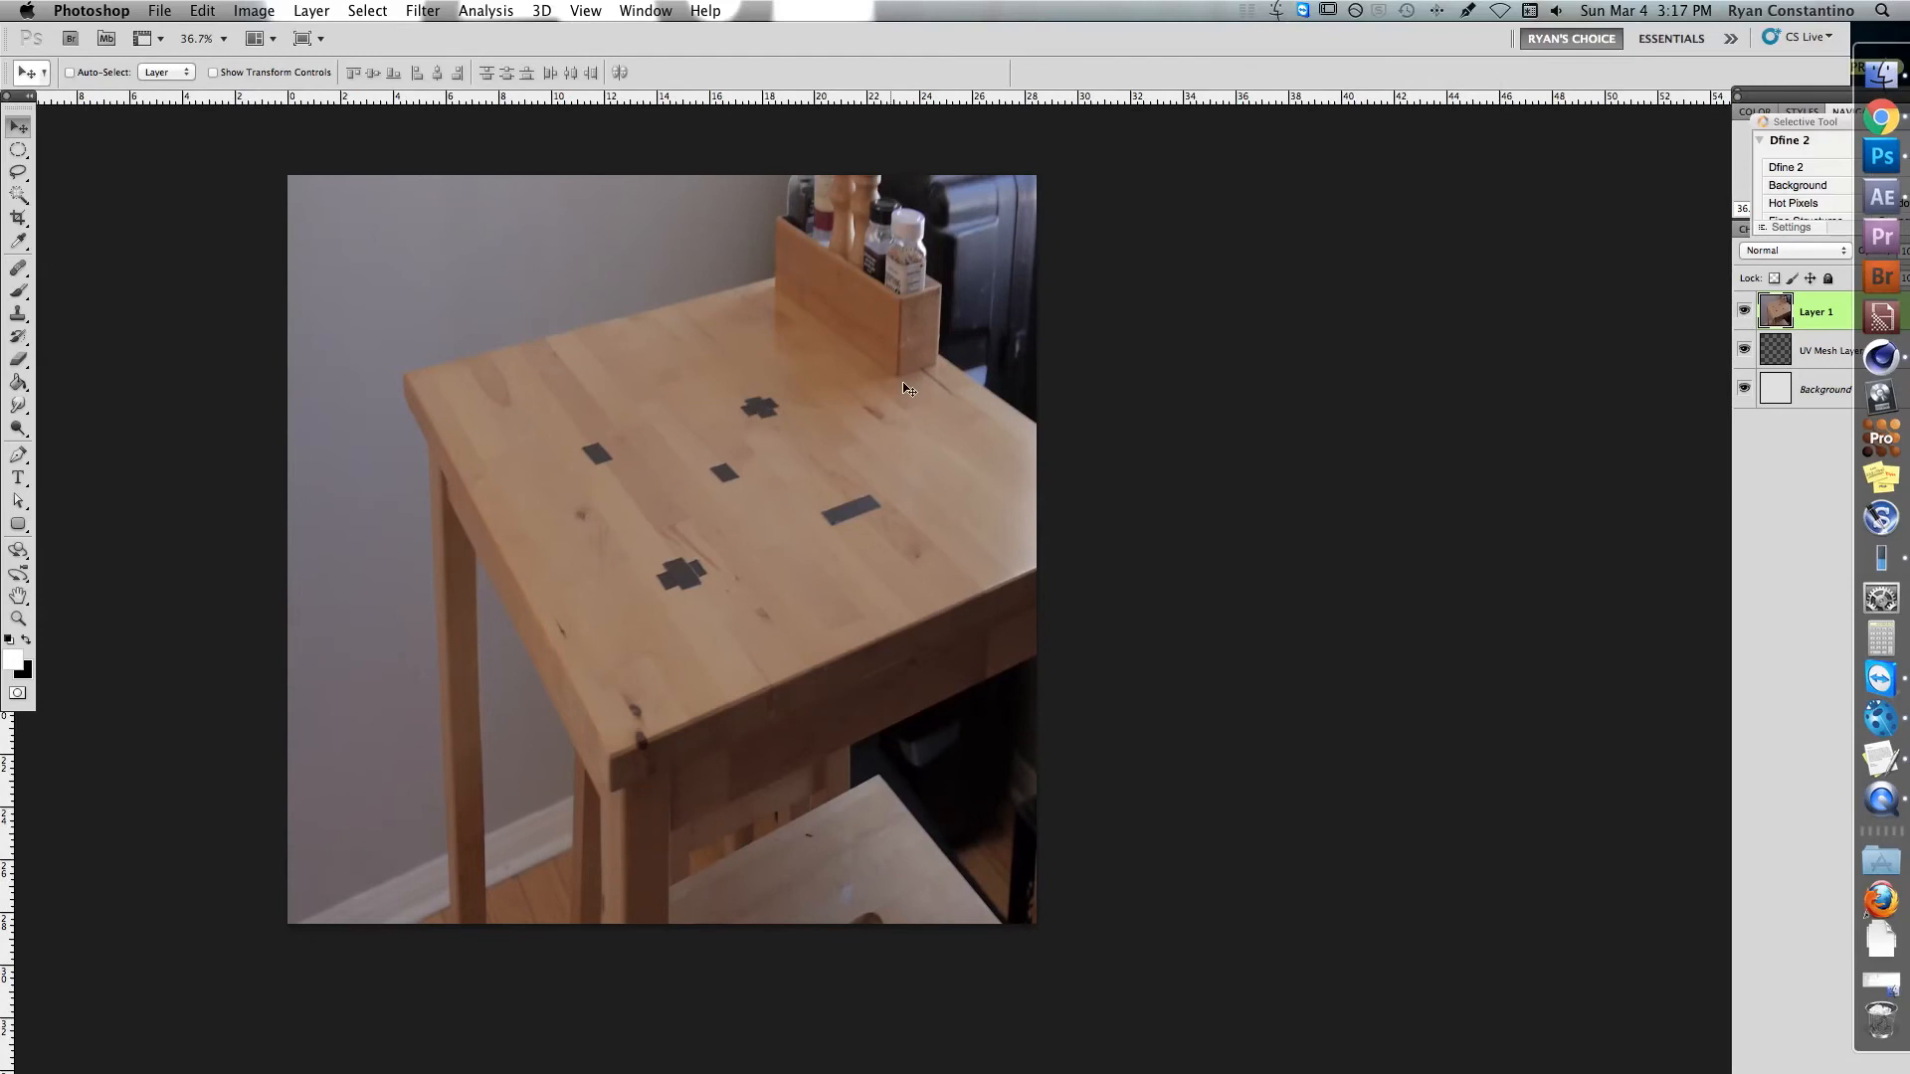
- Bring the off-screen panels into view and move Layer 1 beneath the UV Mesh Layer
{"action": "left_click_drag", "start_coordinate": [1909, 89], "coordinate": [1602, 91]}
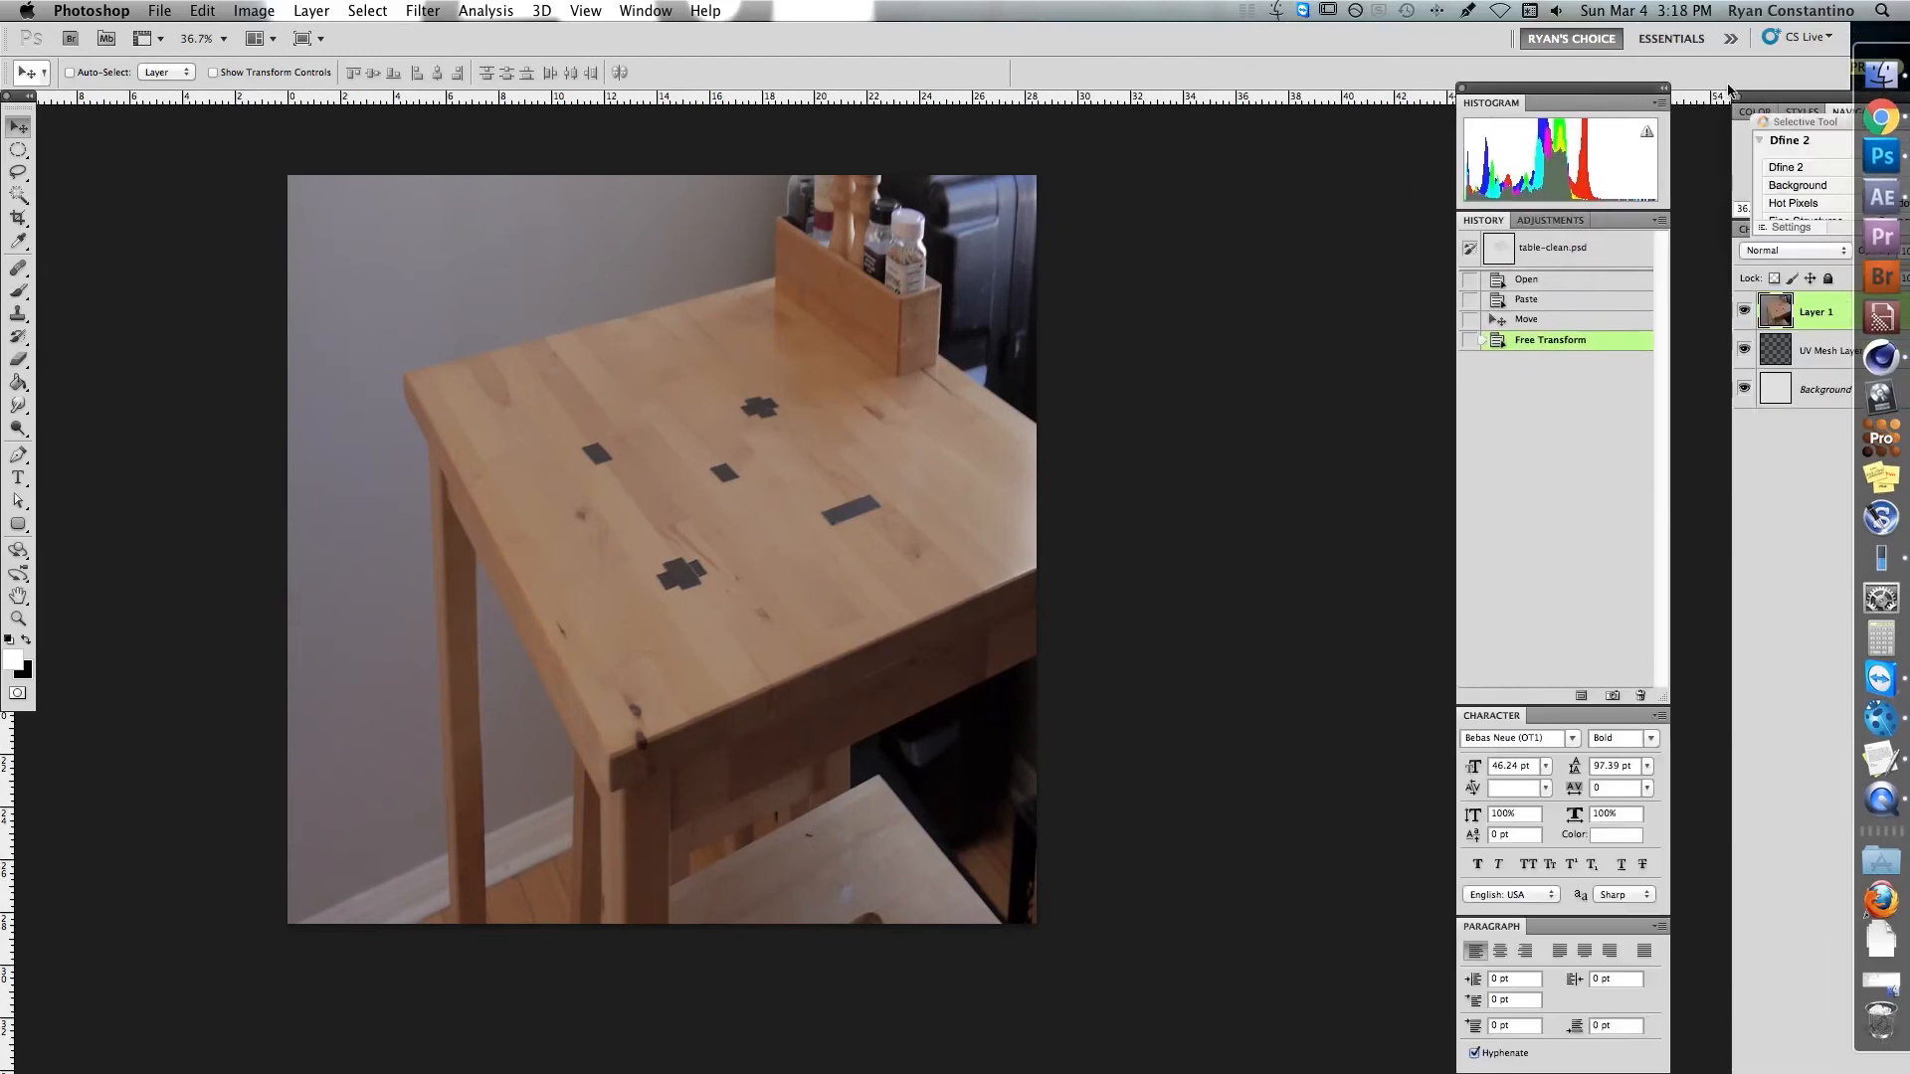
{"action": "left_click_drag", "start_coordinate": [1796, 108], "coordinate": [1359, 110]}
{"action": "left_click_drag", "start_coordinate": [1444, 320], "coordinate": [1438, 362]}
- Paint out the two small square marks on the tabletop with the Clone Stamp, sampling clean wood nearby
{"action": "key", "text": "z"}
{"action": "left_click_drag", "start_coordinate": [710, 469], "coordinate": [849, 473]}
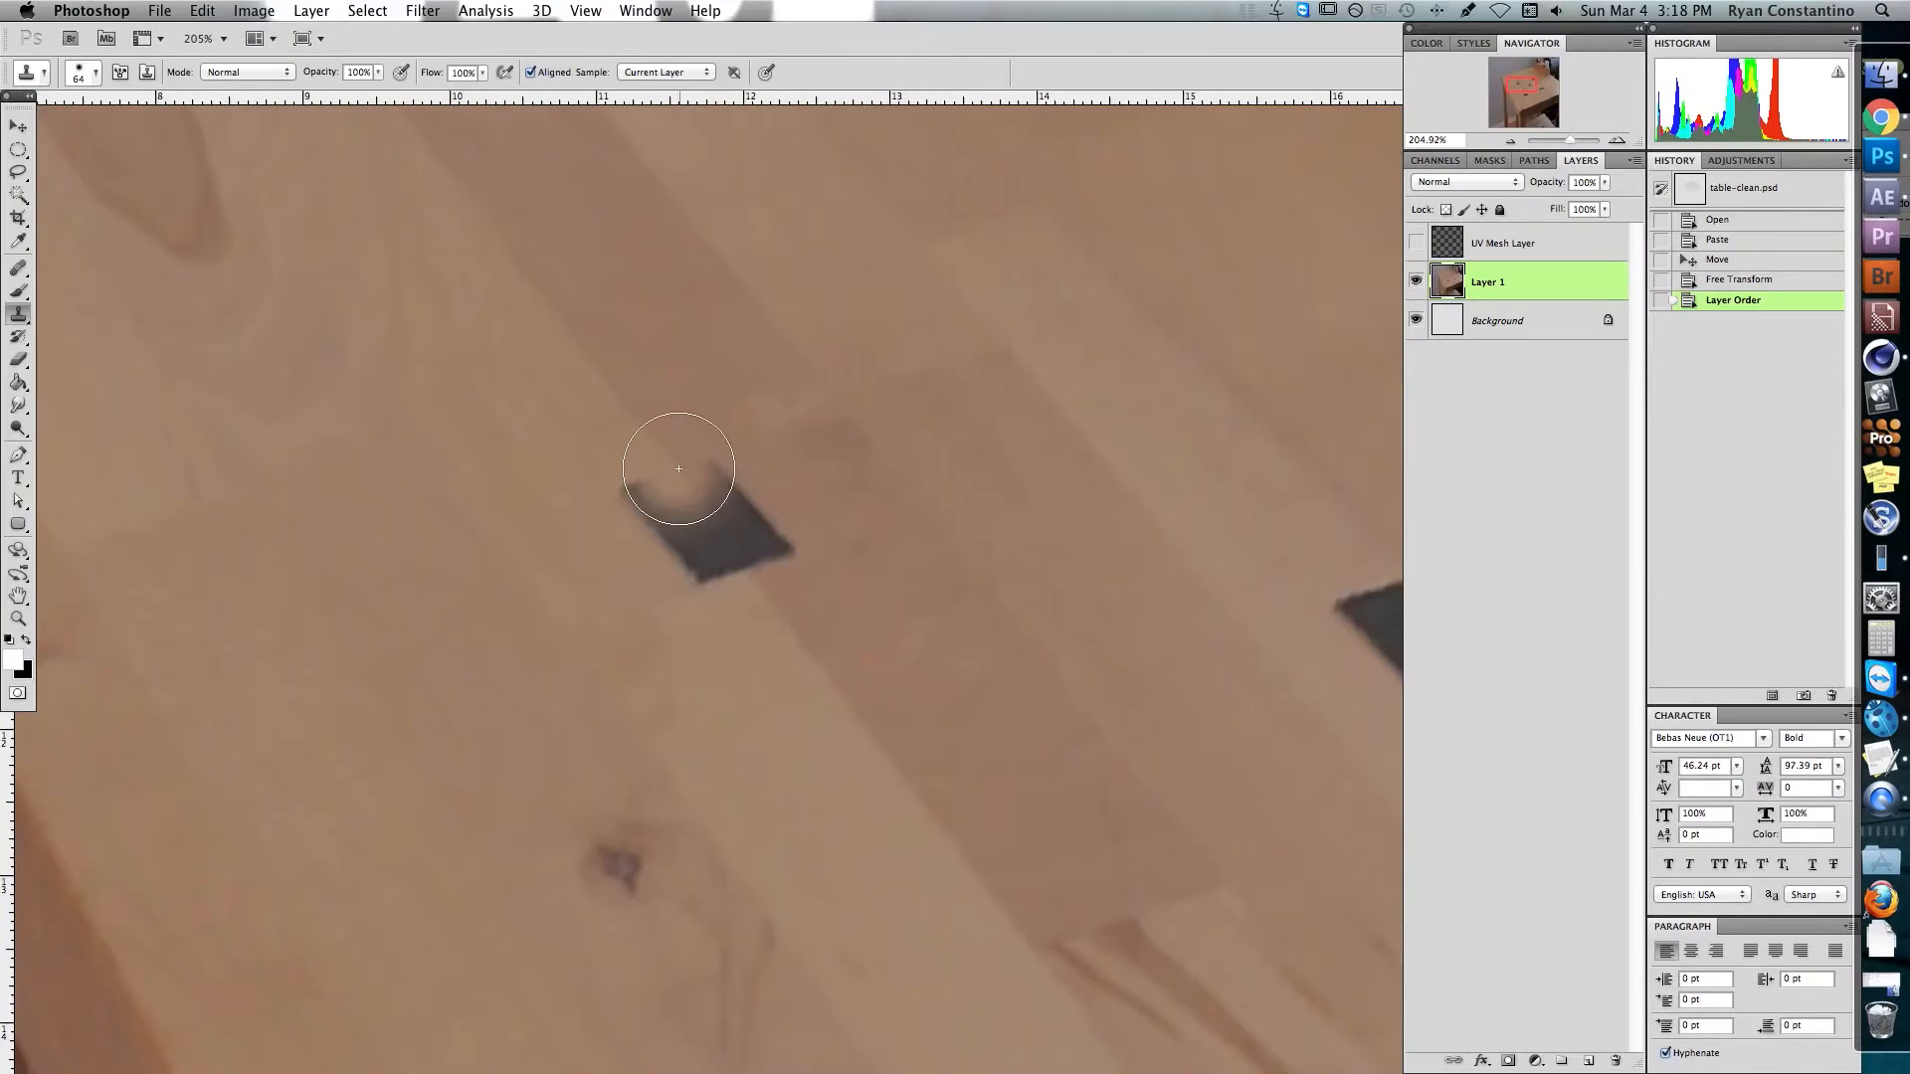
{"action": "left_click", "coordinate": [682, 448]}
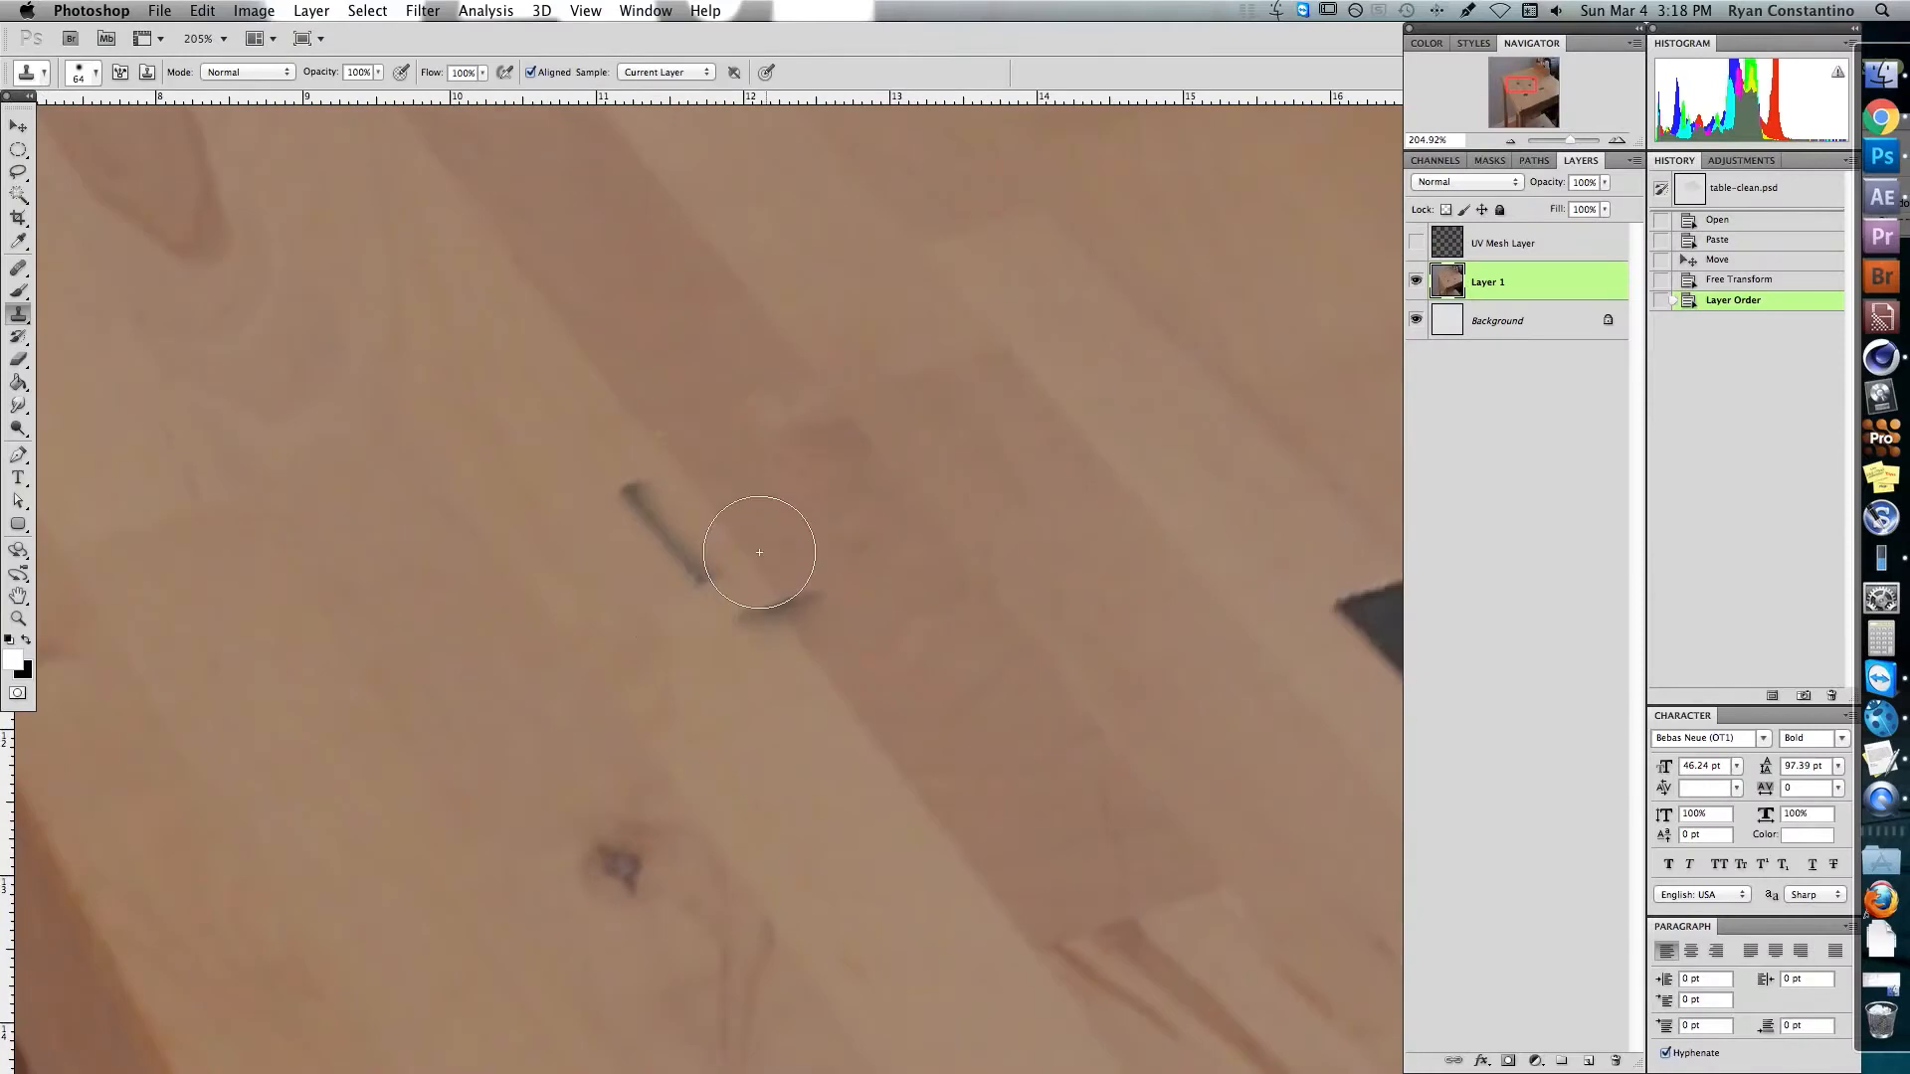
{"action": "left_click", "coordinate": [938, 673]}
{"action": "left_click", "coordinate": [617, 554]}
{"action": "left_click_drag", "start_coordinate": [1005, 149], "coordinate": [867, 568]}
{"action": "left_click", "coordinate": [861, 576]}
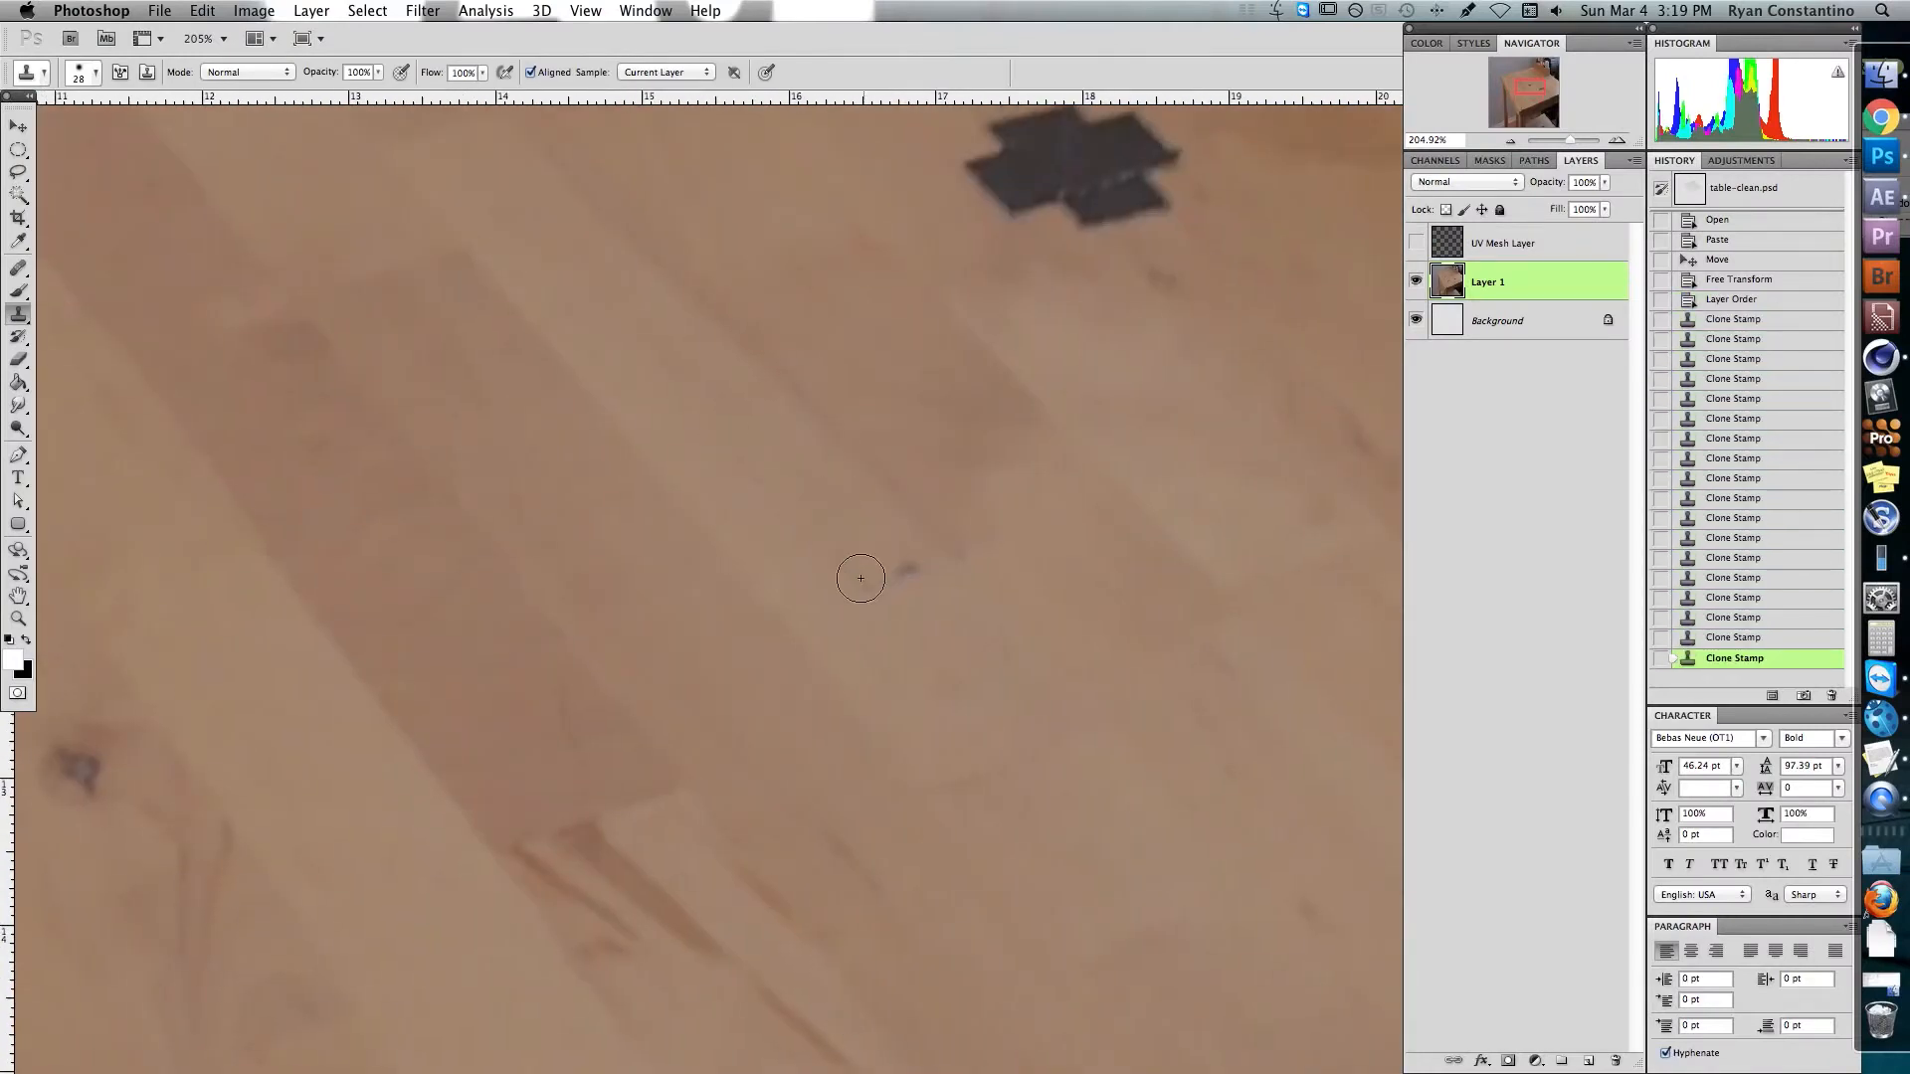
- Clone-stamp clean wood over the remaining cross-shaped and rectangular marks on the tabletop
{"action": "left_click_drag", "start_coordinate": [1066, 170], "coordinate": [810, 448]}
{"action": "left_click", "coordinate": [874, 362]}
{"action": "left_click", "coordinate": [1006, 477]}
{"action": "mouse_move", "coordinate": [1293, 1005]}
{"action": "left_mouse_down"}
{"action": "mouse_move", "coordinate": [909, 542]}
{"action": "mouse_move", "coordinate": [872, 657]}
{"action": "mouse_move", "coordinate": [941, 602]}
{"action": "left_mouse_up"}
{"action": "left_click", "coordinate": [983, 550]}
{"action": "left_click", "coordinate": [863, 545]}
{"action": "scroll", "coordinate": [896, 503], "scroll_direction": "down", "scroll_amount": 10}
- Save and close the cleaned table-clean.psd, and switch back to CINEMA 4D in the custom user layout
{"action": "key", "text": "v"}
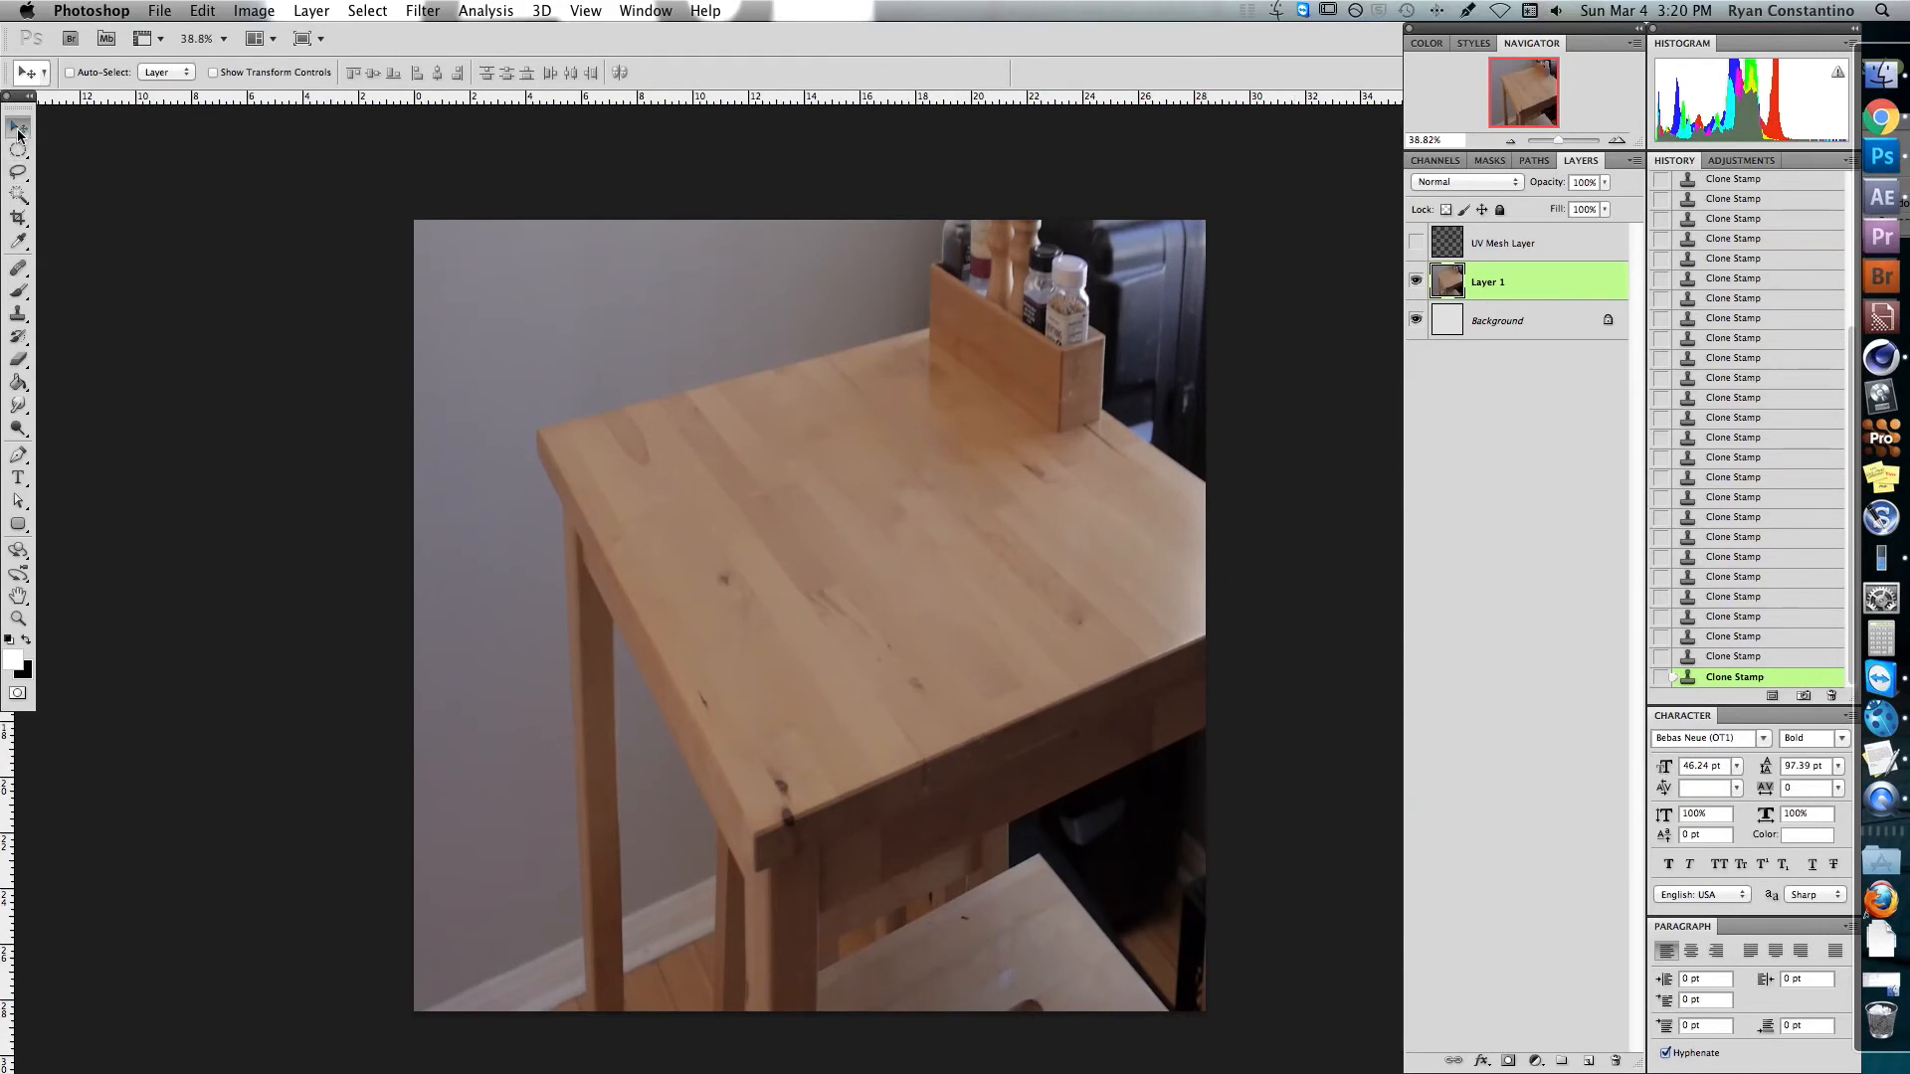
{"action": "key", "text": "super+w"}
{"action": "key", "text": "super+Tab"}
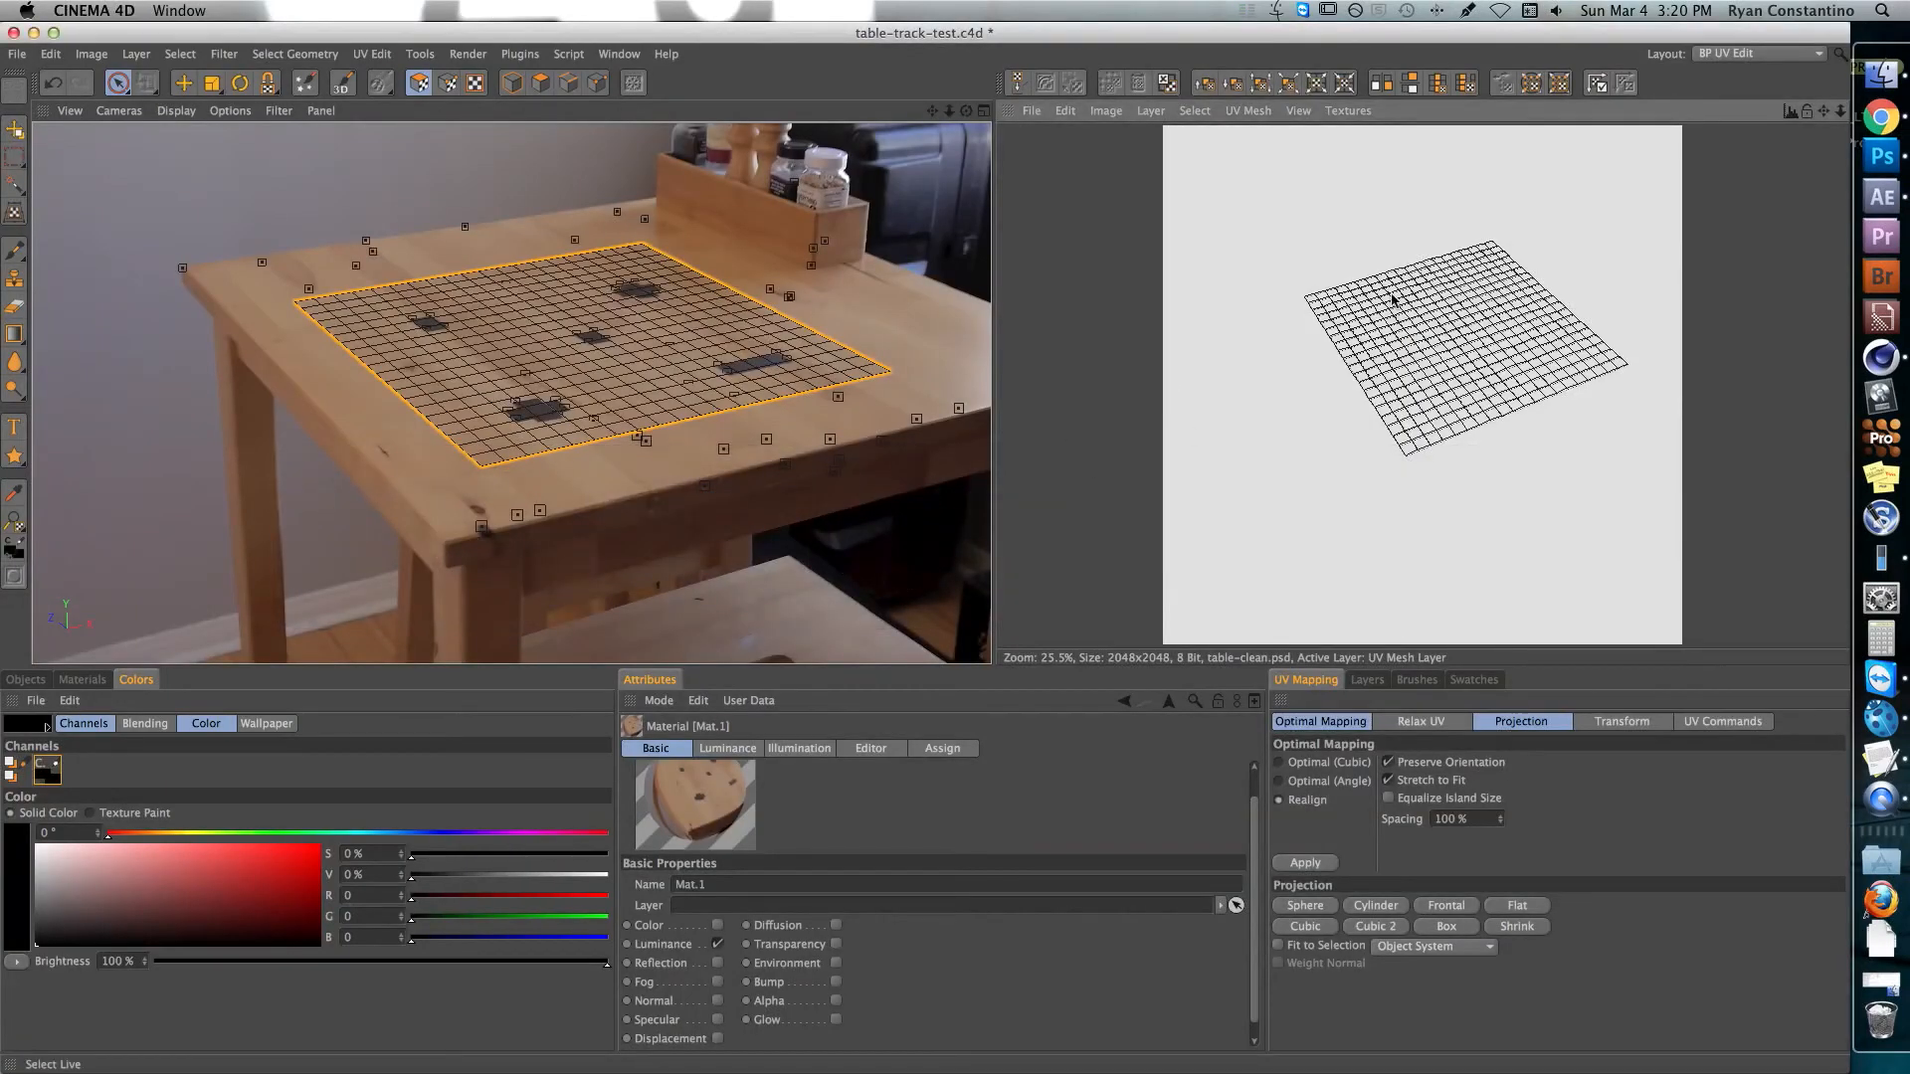
{"action": "left_click", "coordinate": [1740, 52]}
{"action": "left_click", "coordinate": [1726, 290]}
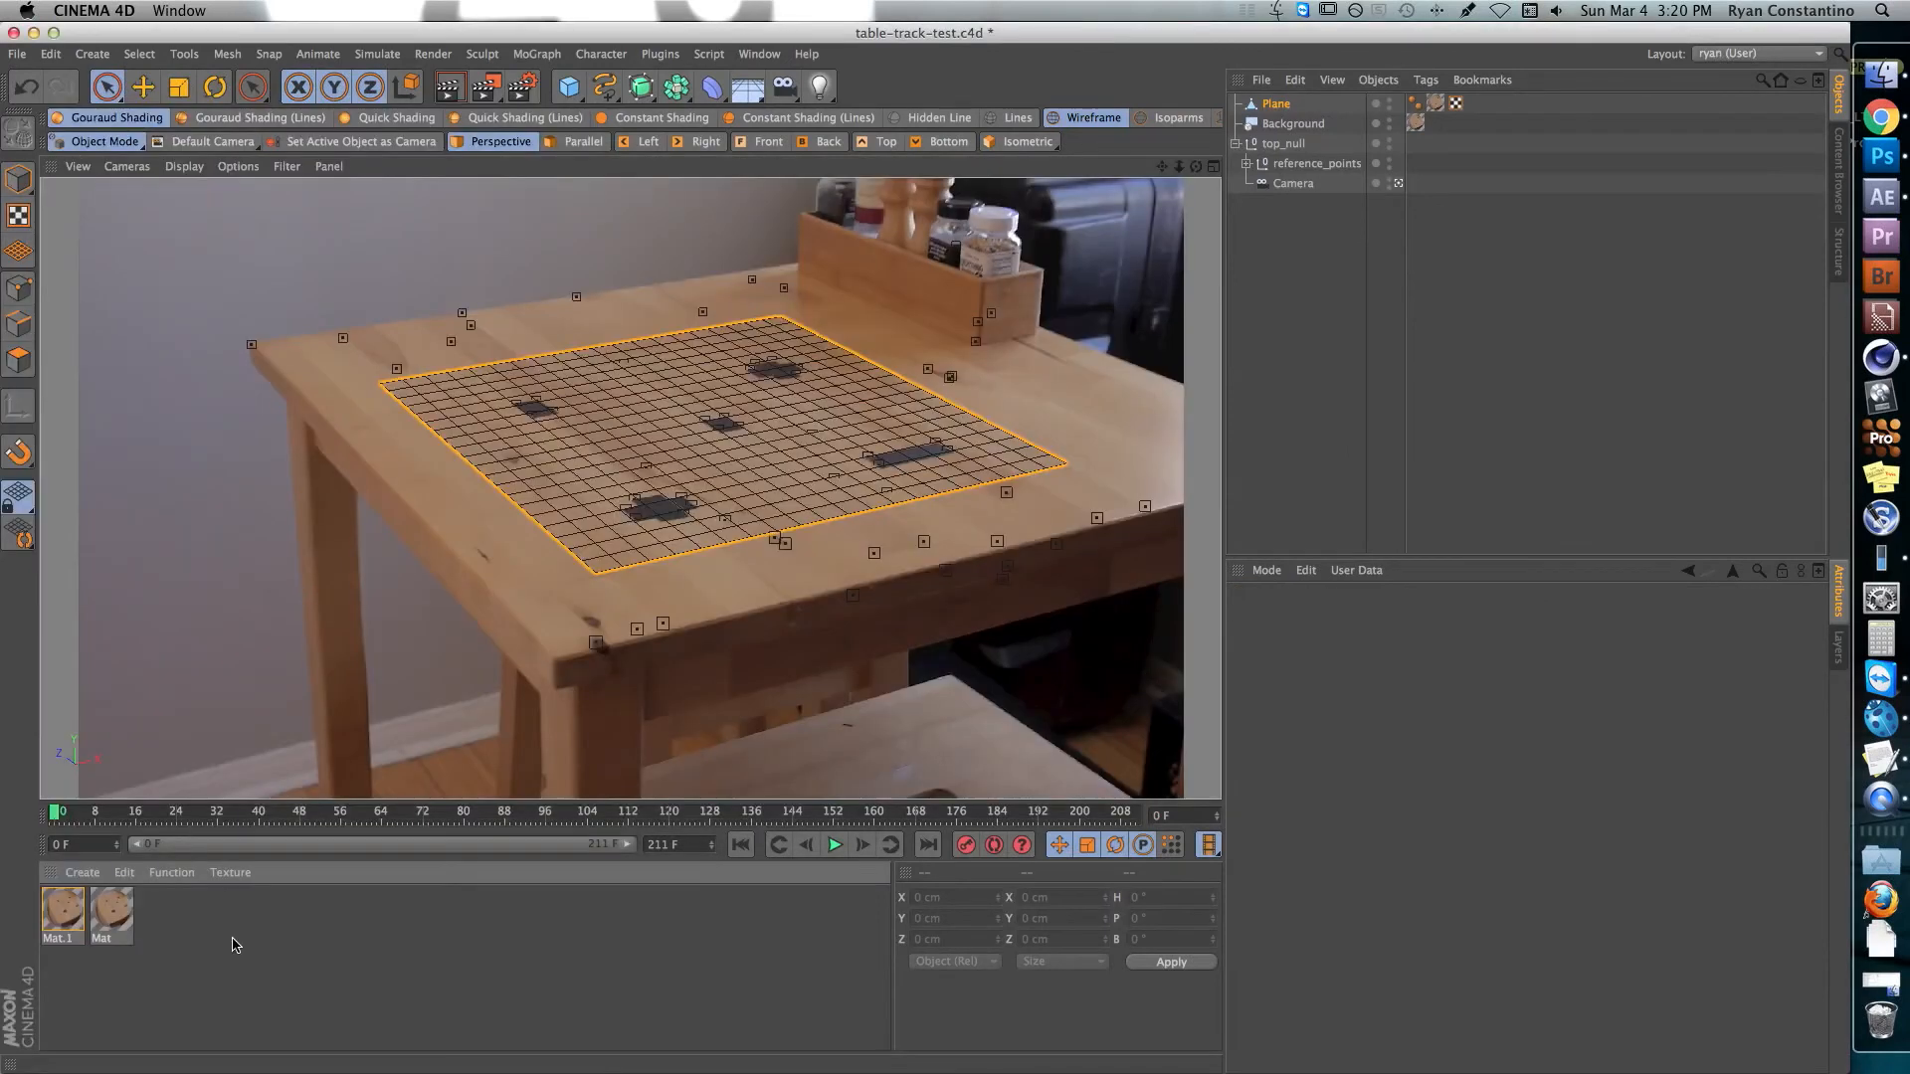
- Create a new material with Color and Specular disabled and Luminance enabled
{"action": "double_click", "coordinate": [236, 943]}
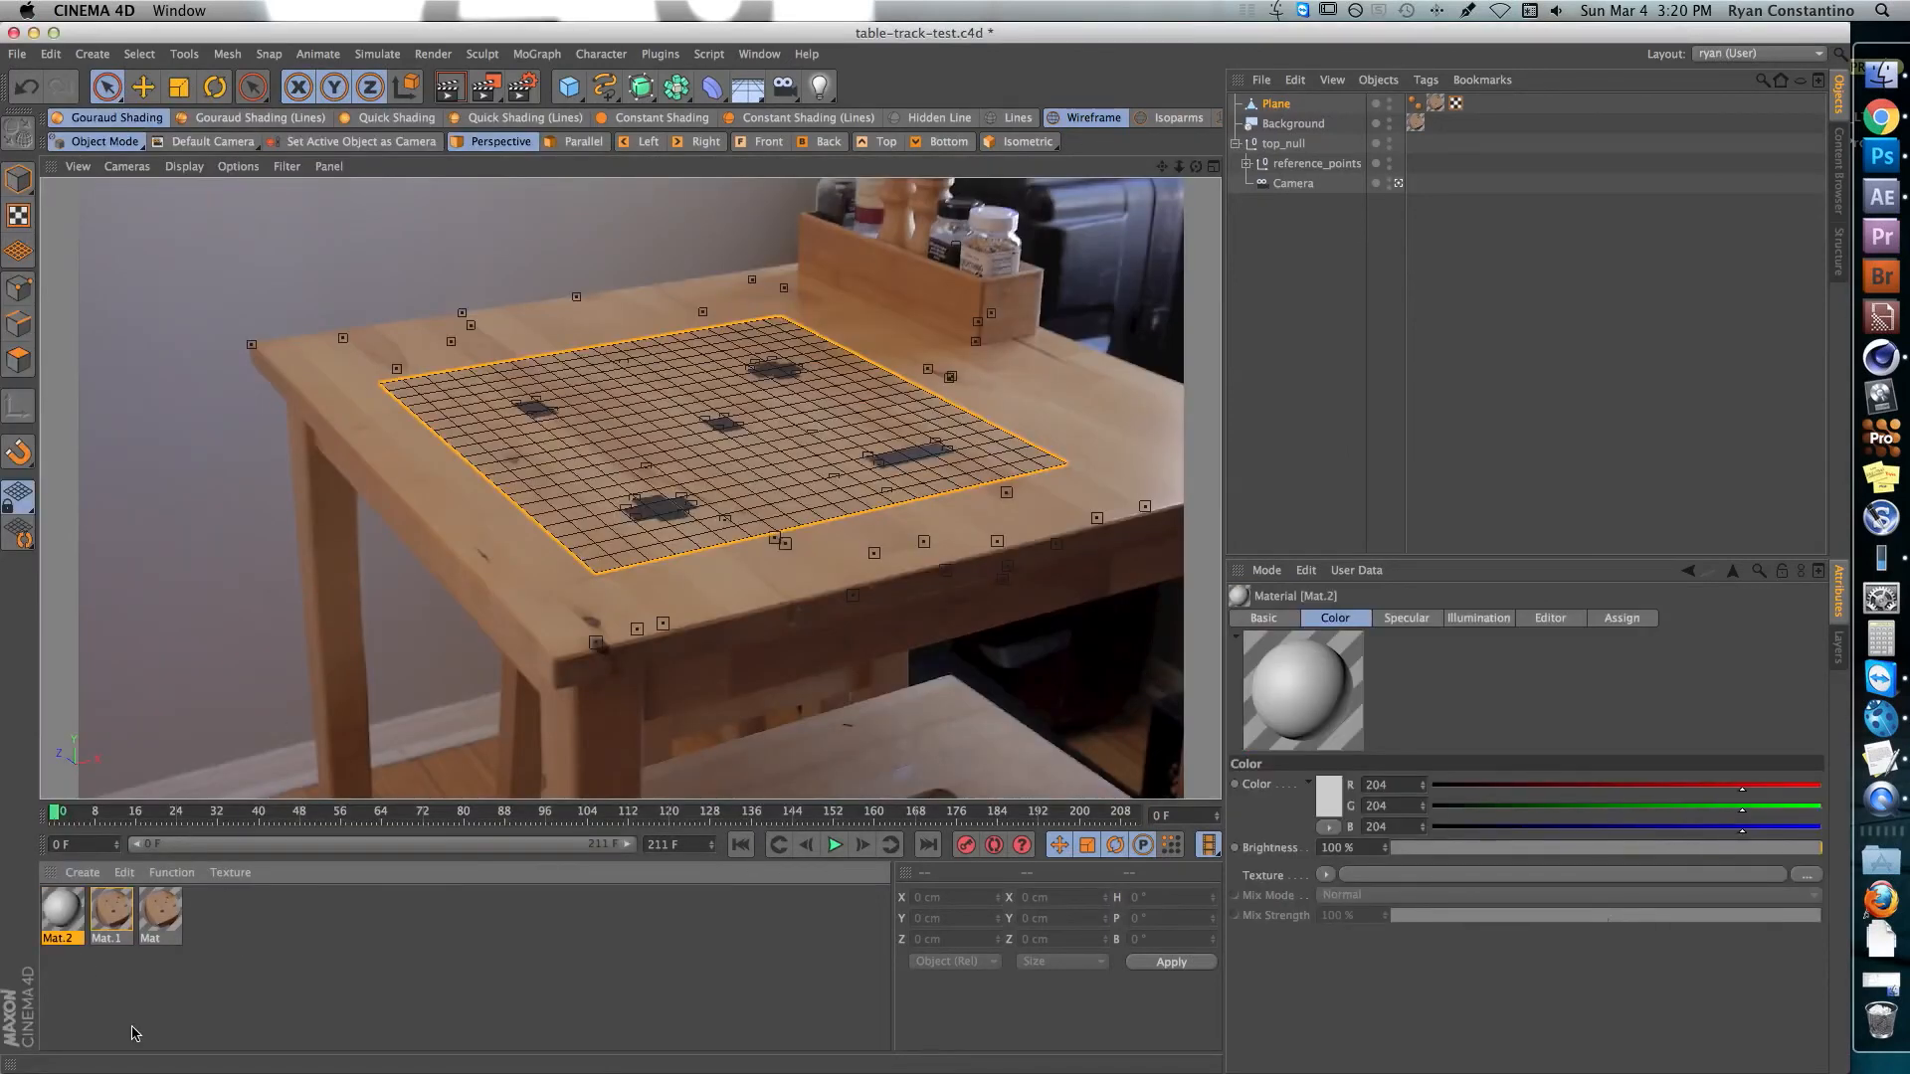
{"action": "left_click", "coordinate": [136, 1035]}
{"action": "double_click", "coordinate": [62, 913]}
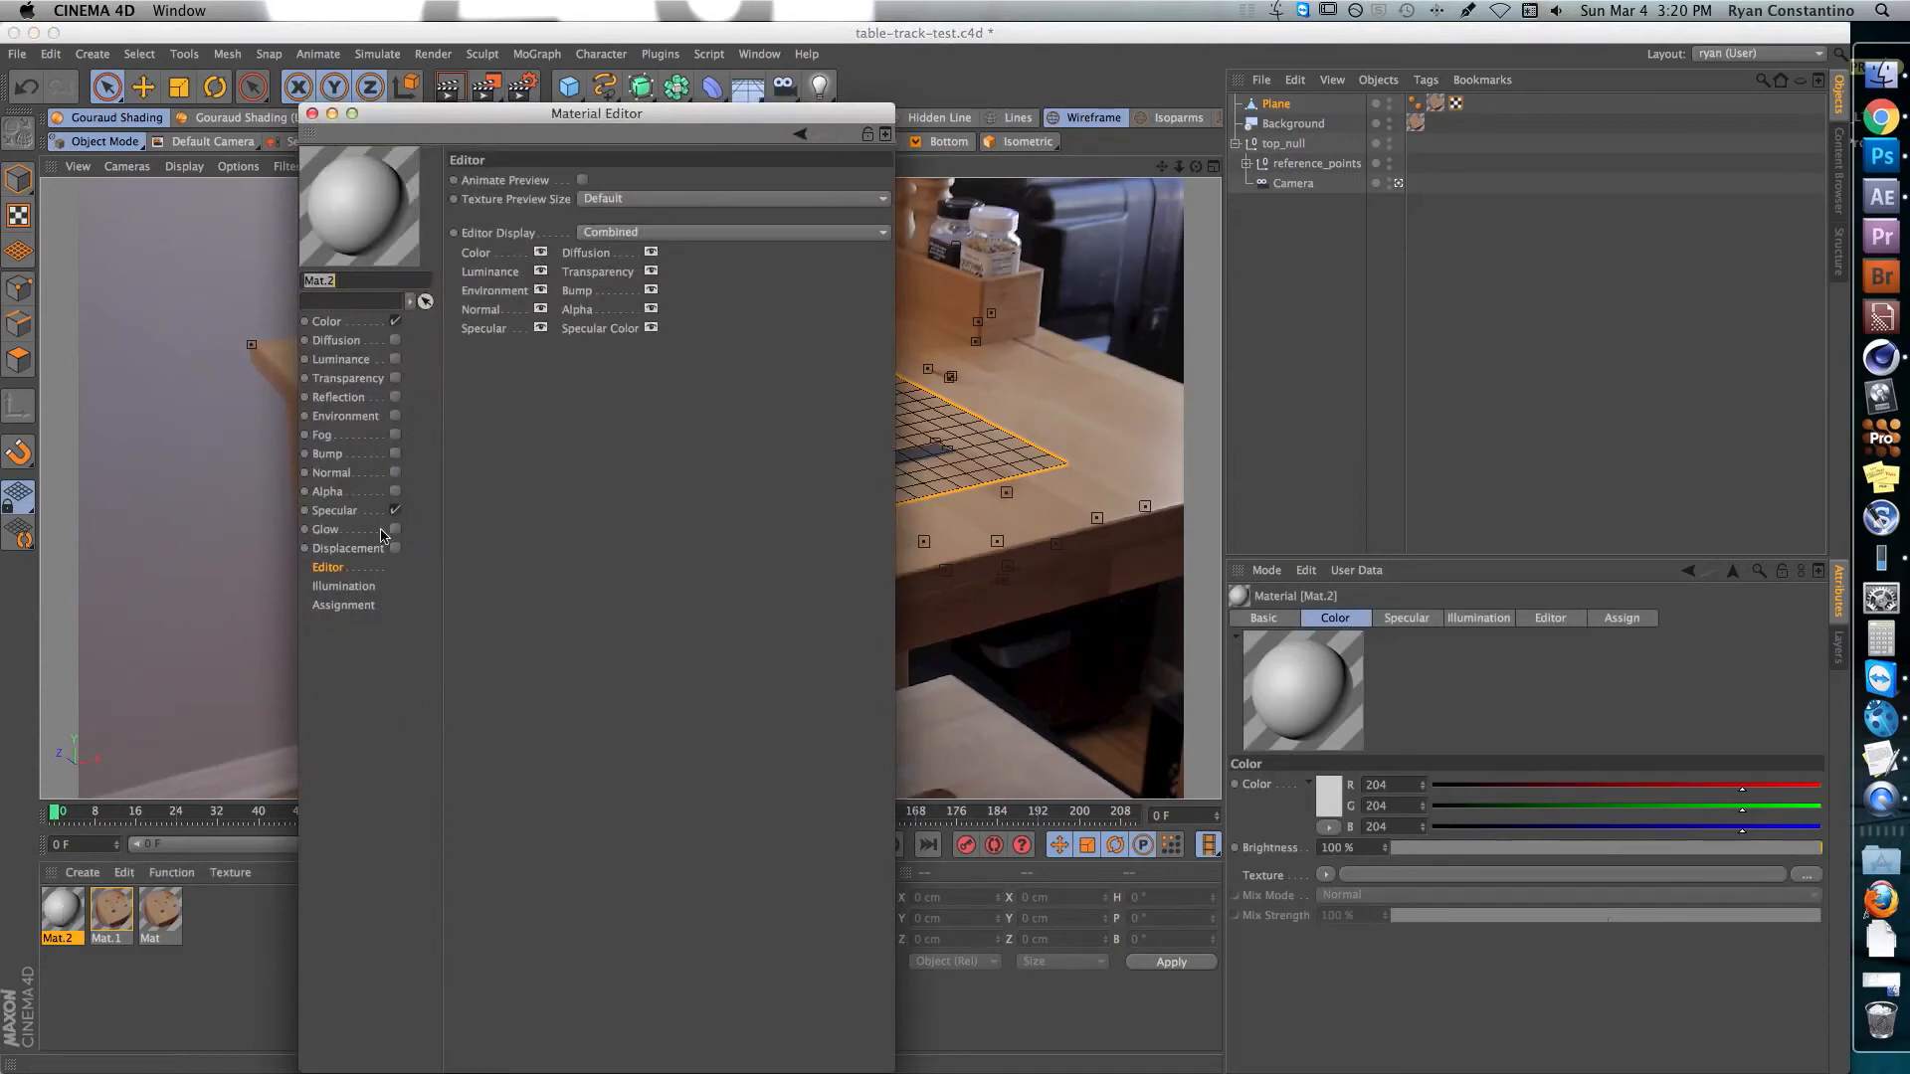
{"action": "left_click", "coordinate": [395, 322]}
{"action": "left_click", "coordinate": [395, 359]}
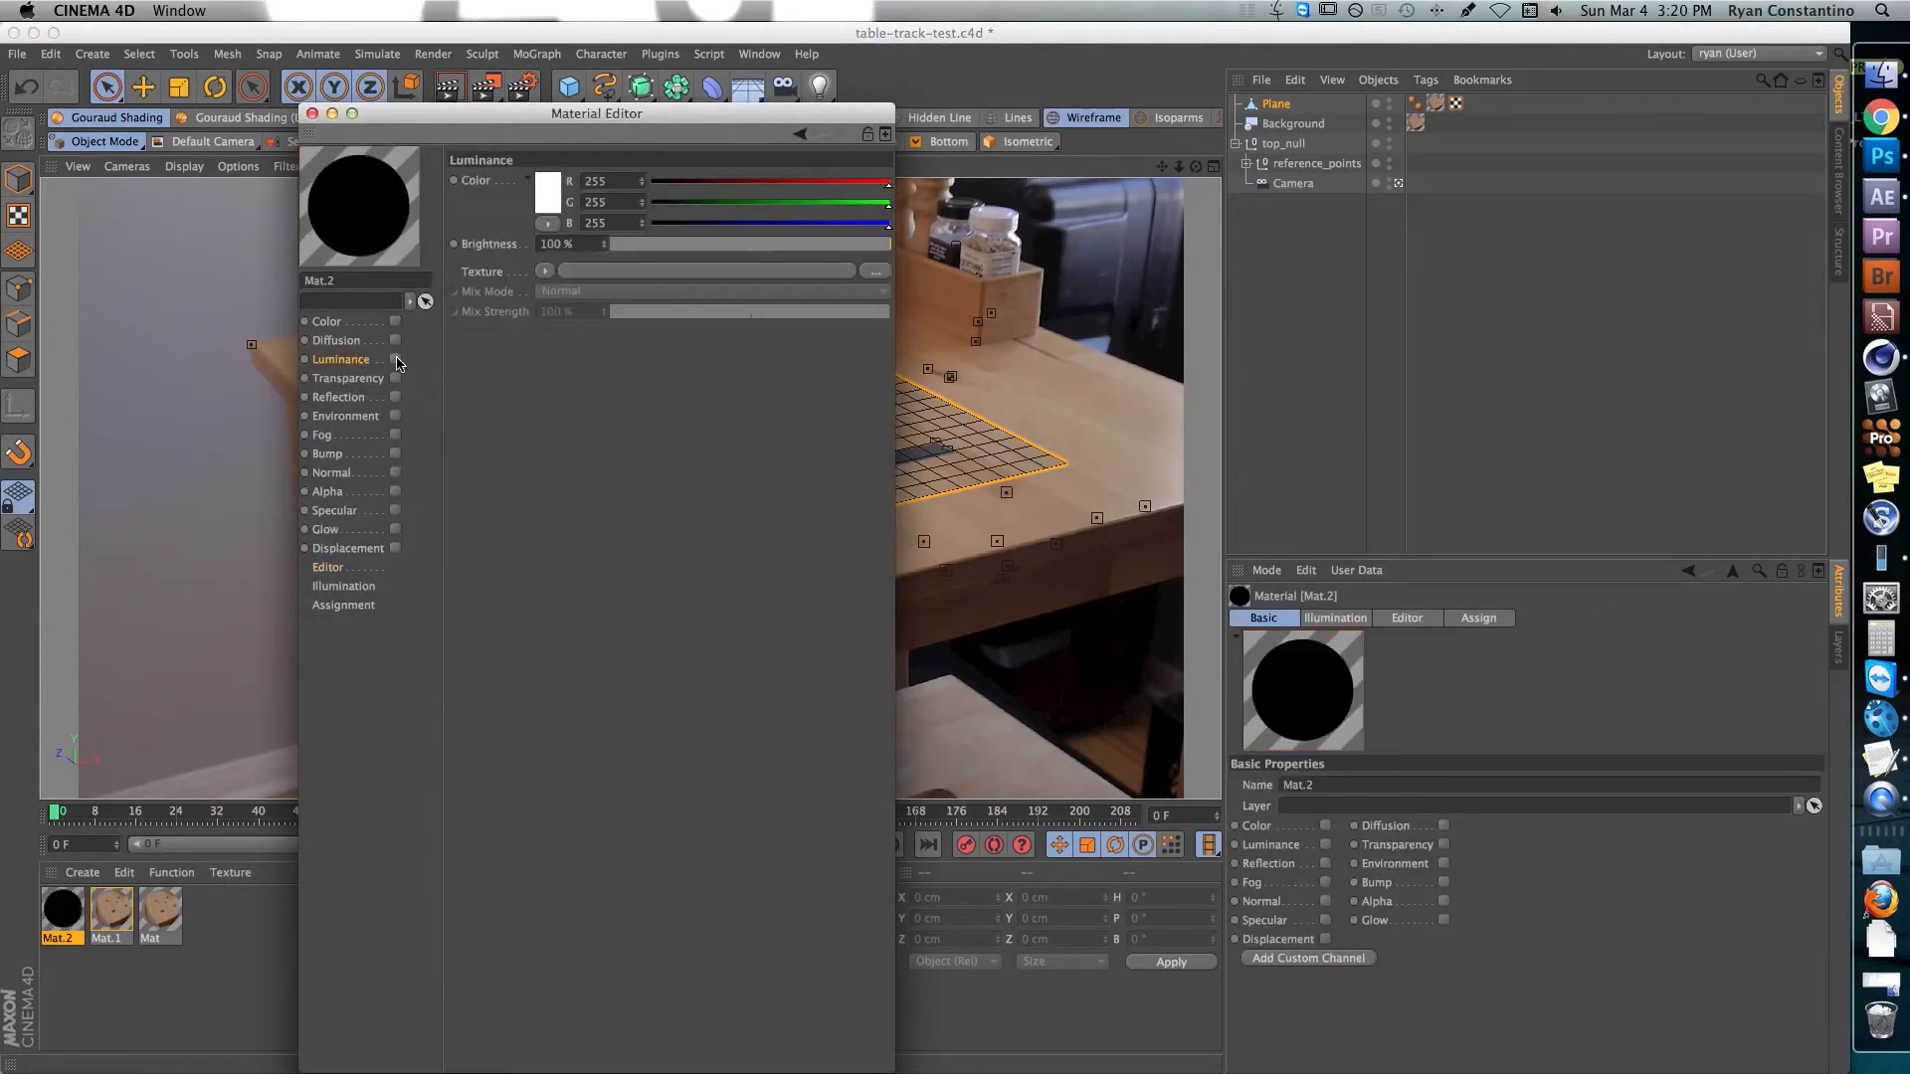
- Load table-clean.psd from the GFX folder as Mat.2's Luminance texture without copying it to the project location
{"action": "left_click", "coordinate": [544, 271]}
{"action": "left_click", "coordinate": [562, 294]}
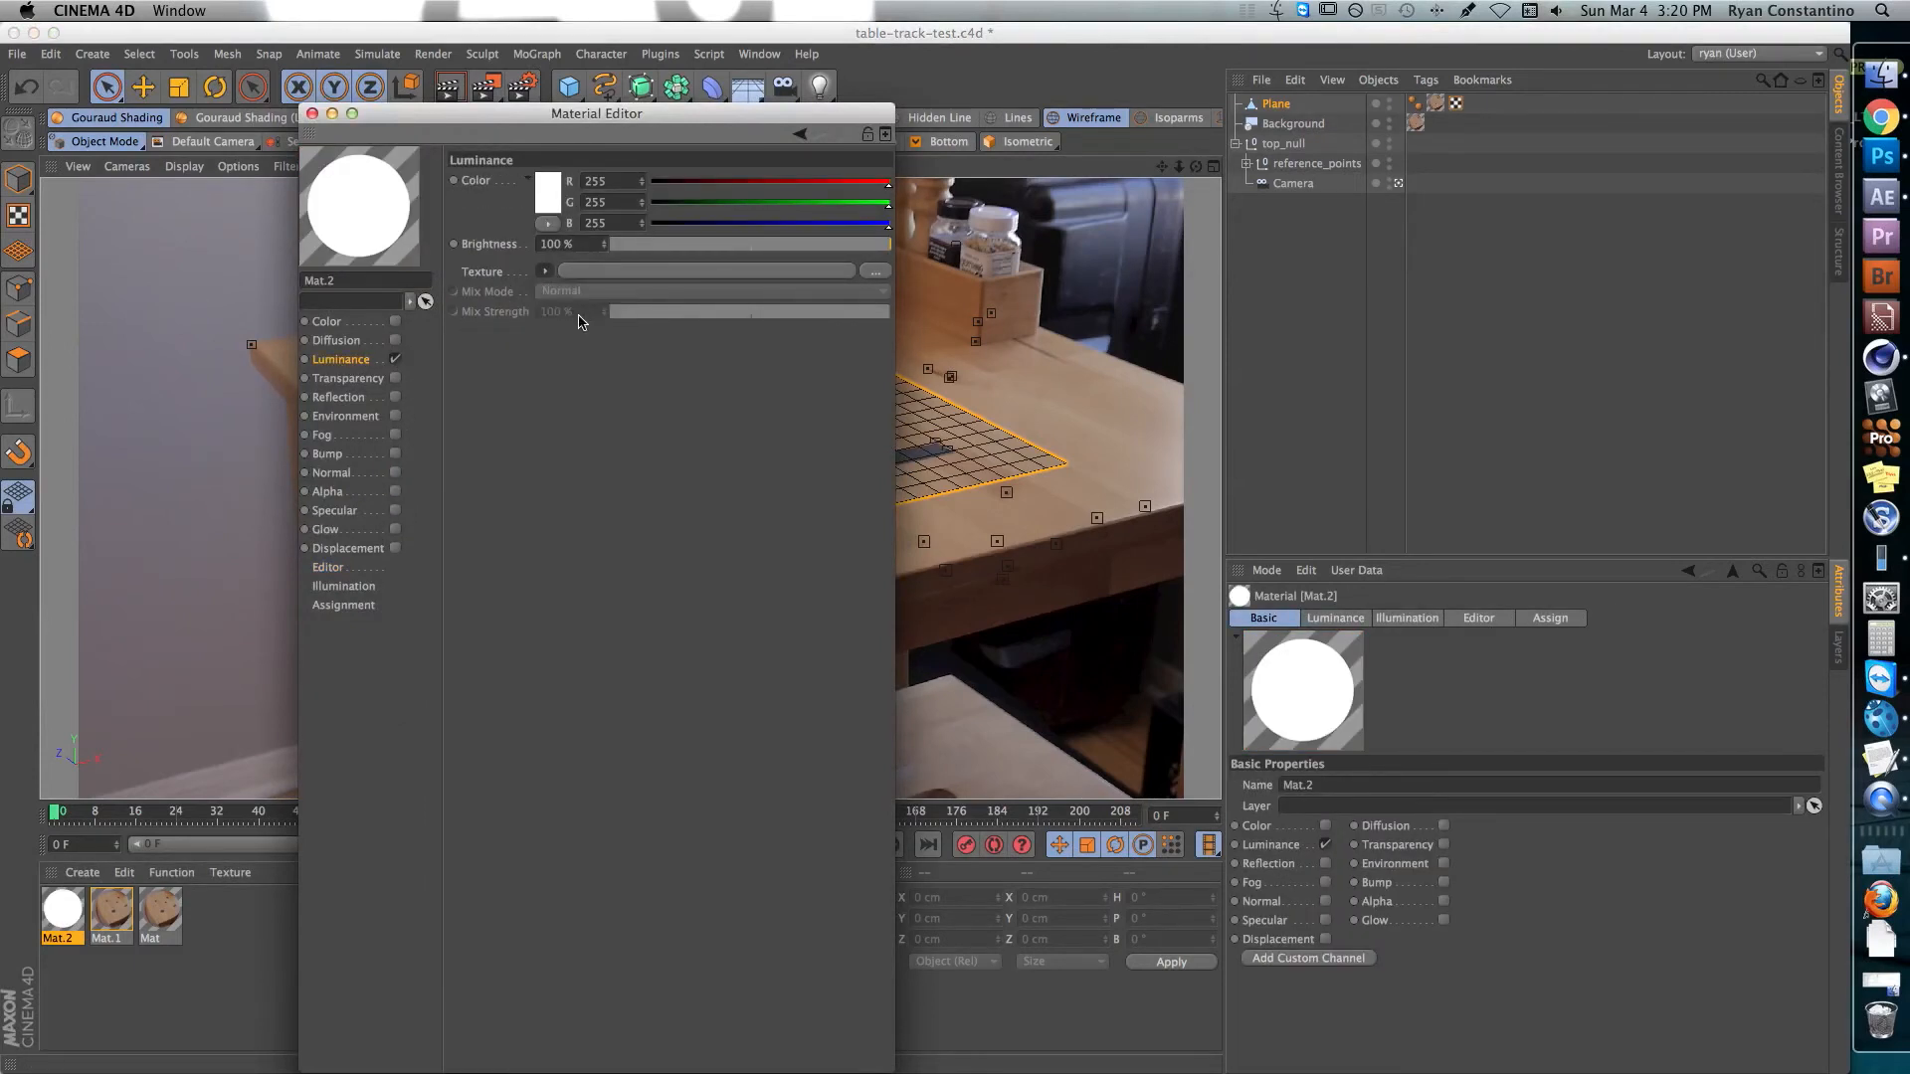
{"action": "left_click", "coordinate": [435, 206]}
{"action": "left_click", "coordinate": [742, 136]}
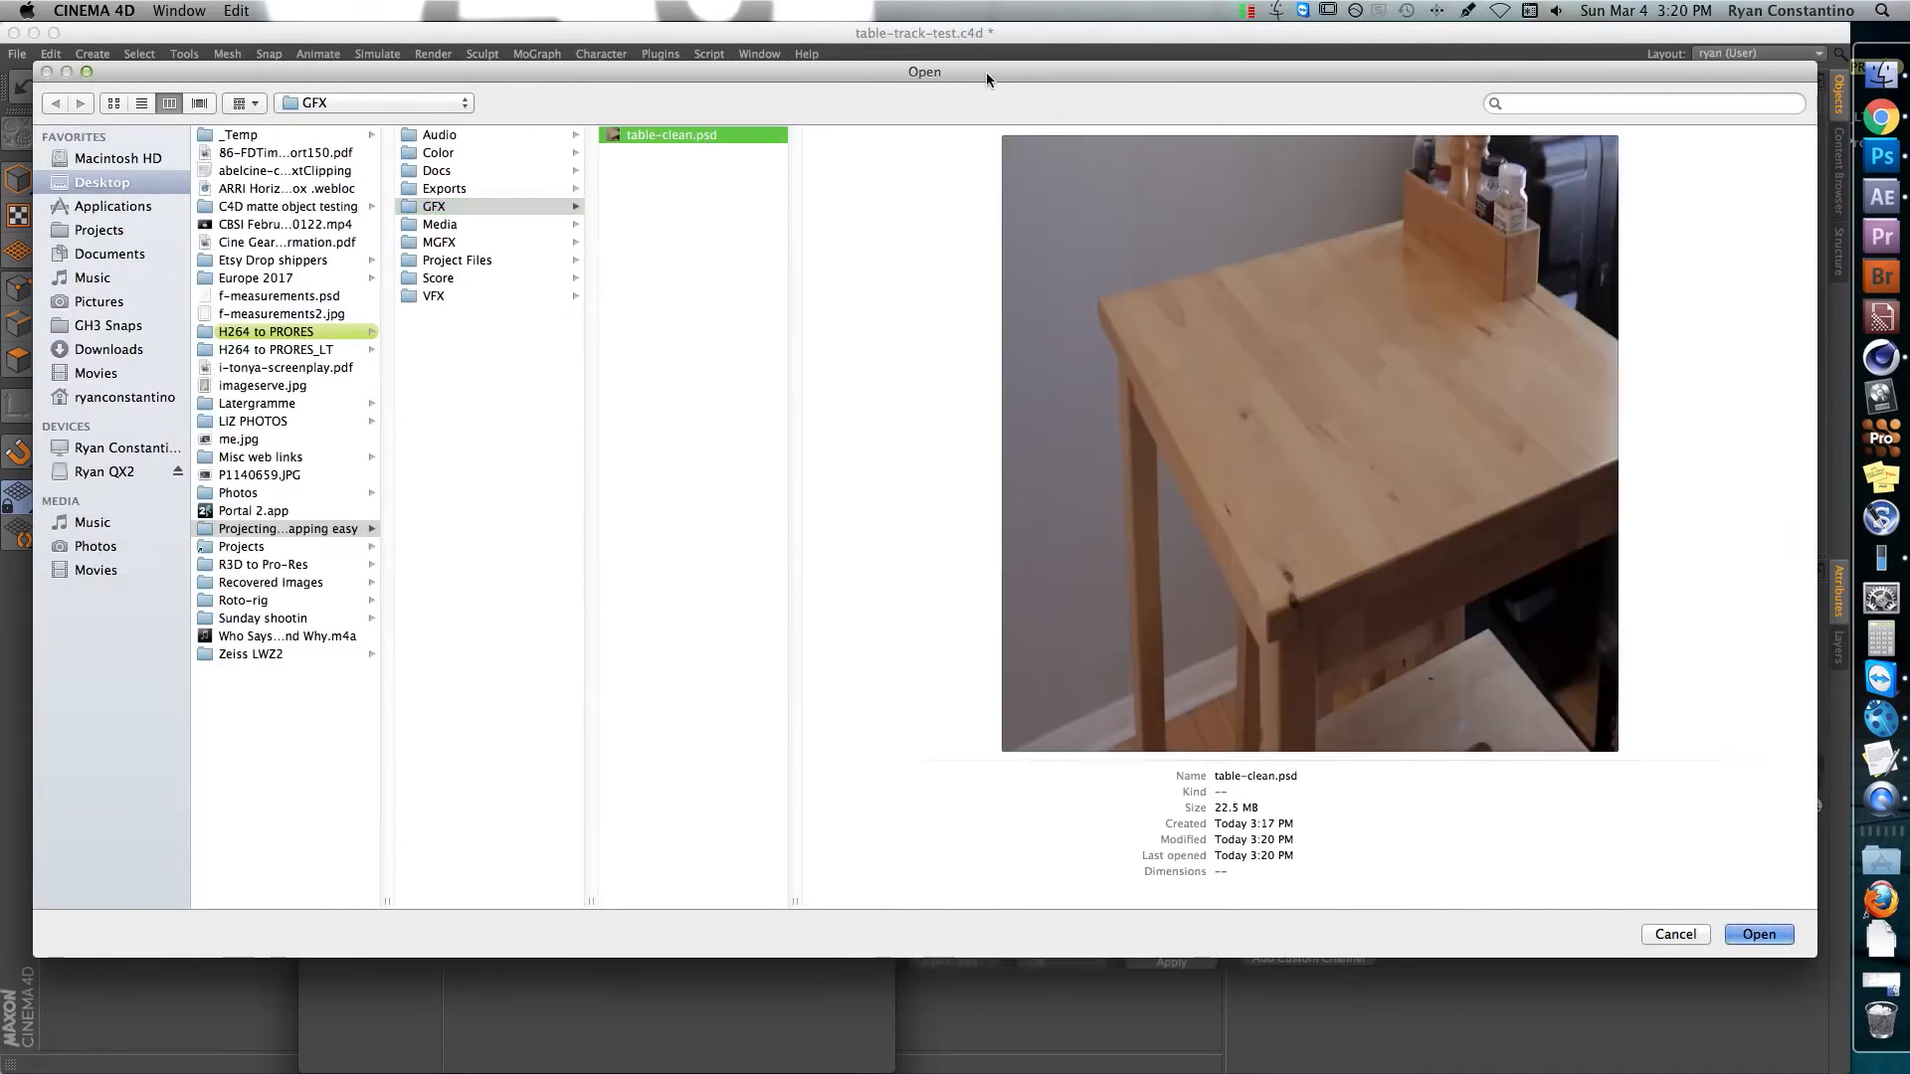
{"action": "key", "text": "Return"}
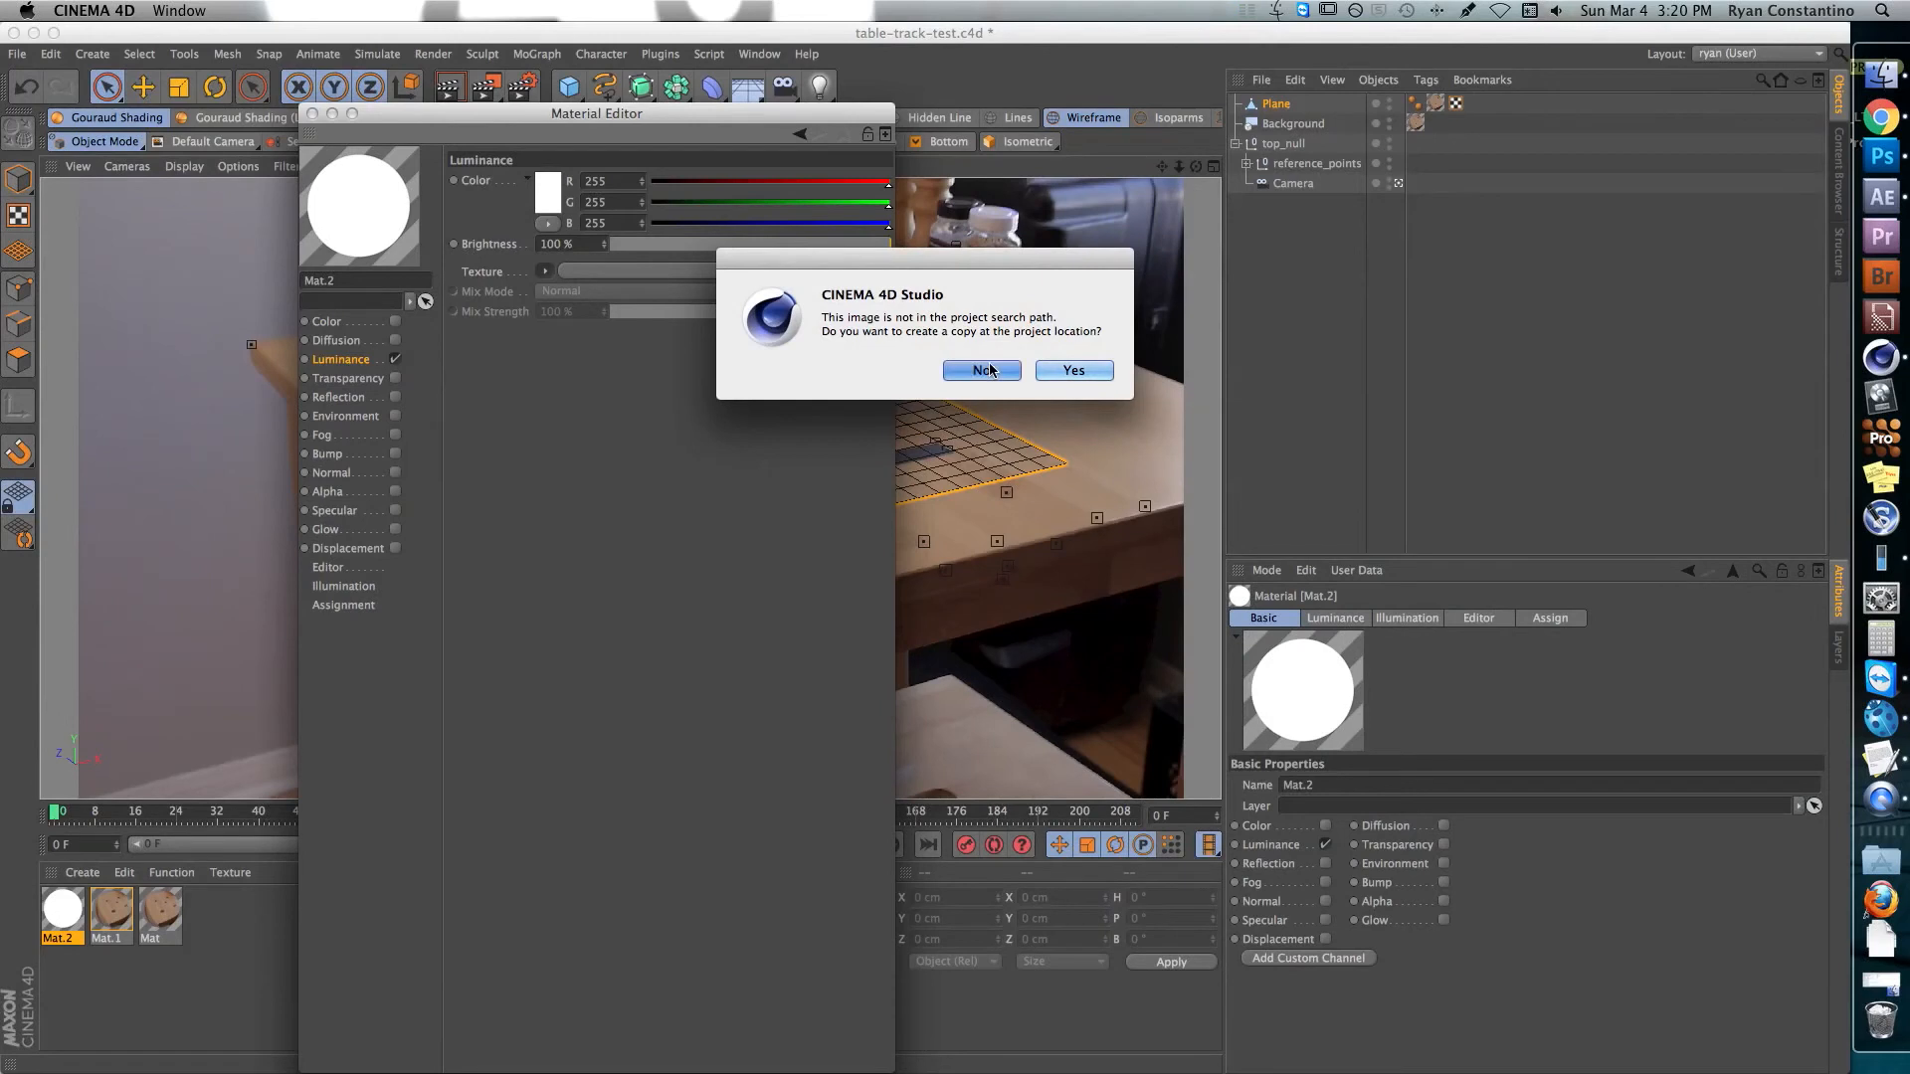
{"action": "left_click", "coordinate": [984, 370]}
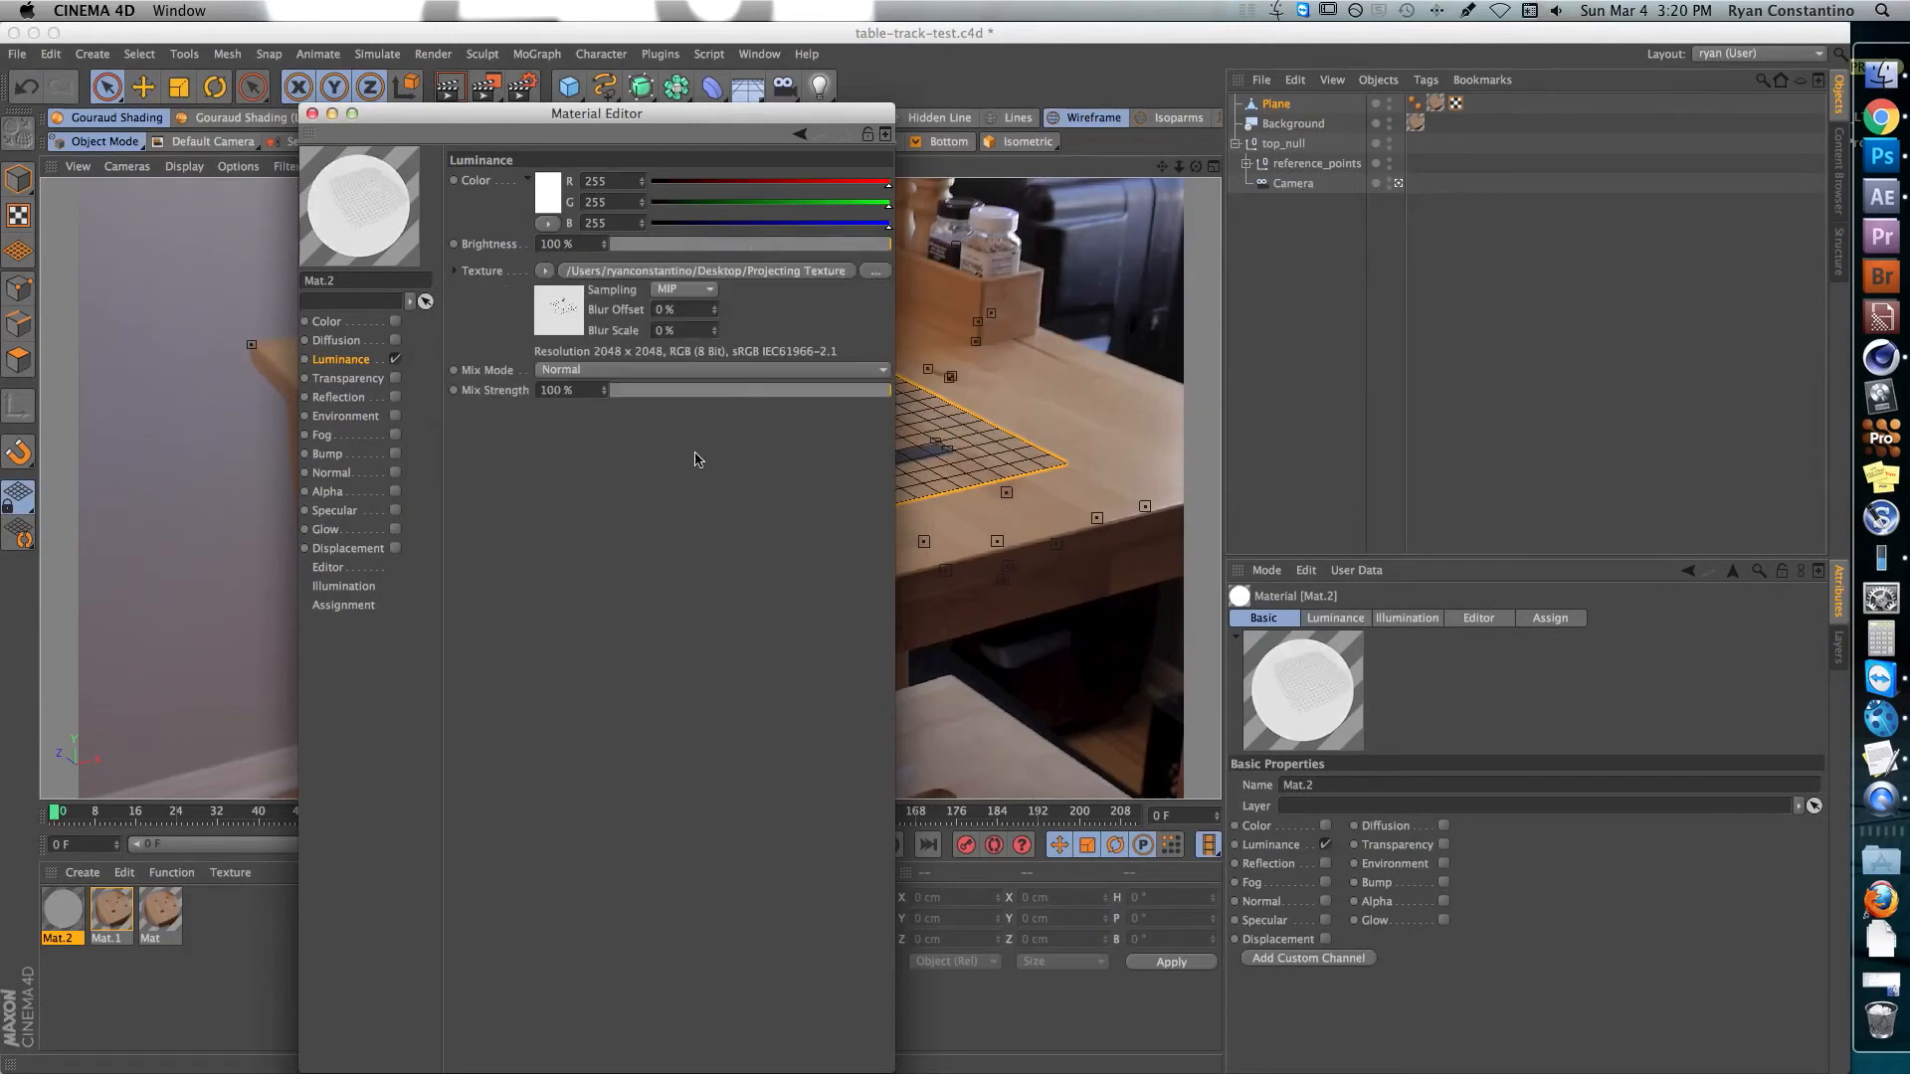
- Reload Mat.2's table-clean.psd image from its saved version and close the Material Editor
{"action": "left_click", "coordinate": [559, 276]}
{"action": "left_click", "coordinate": [579, 396]}
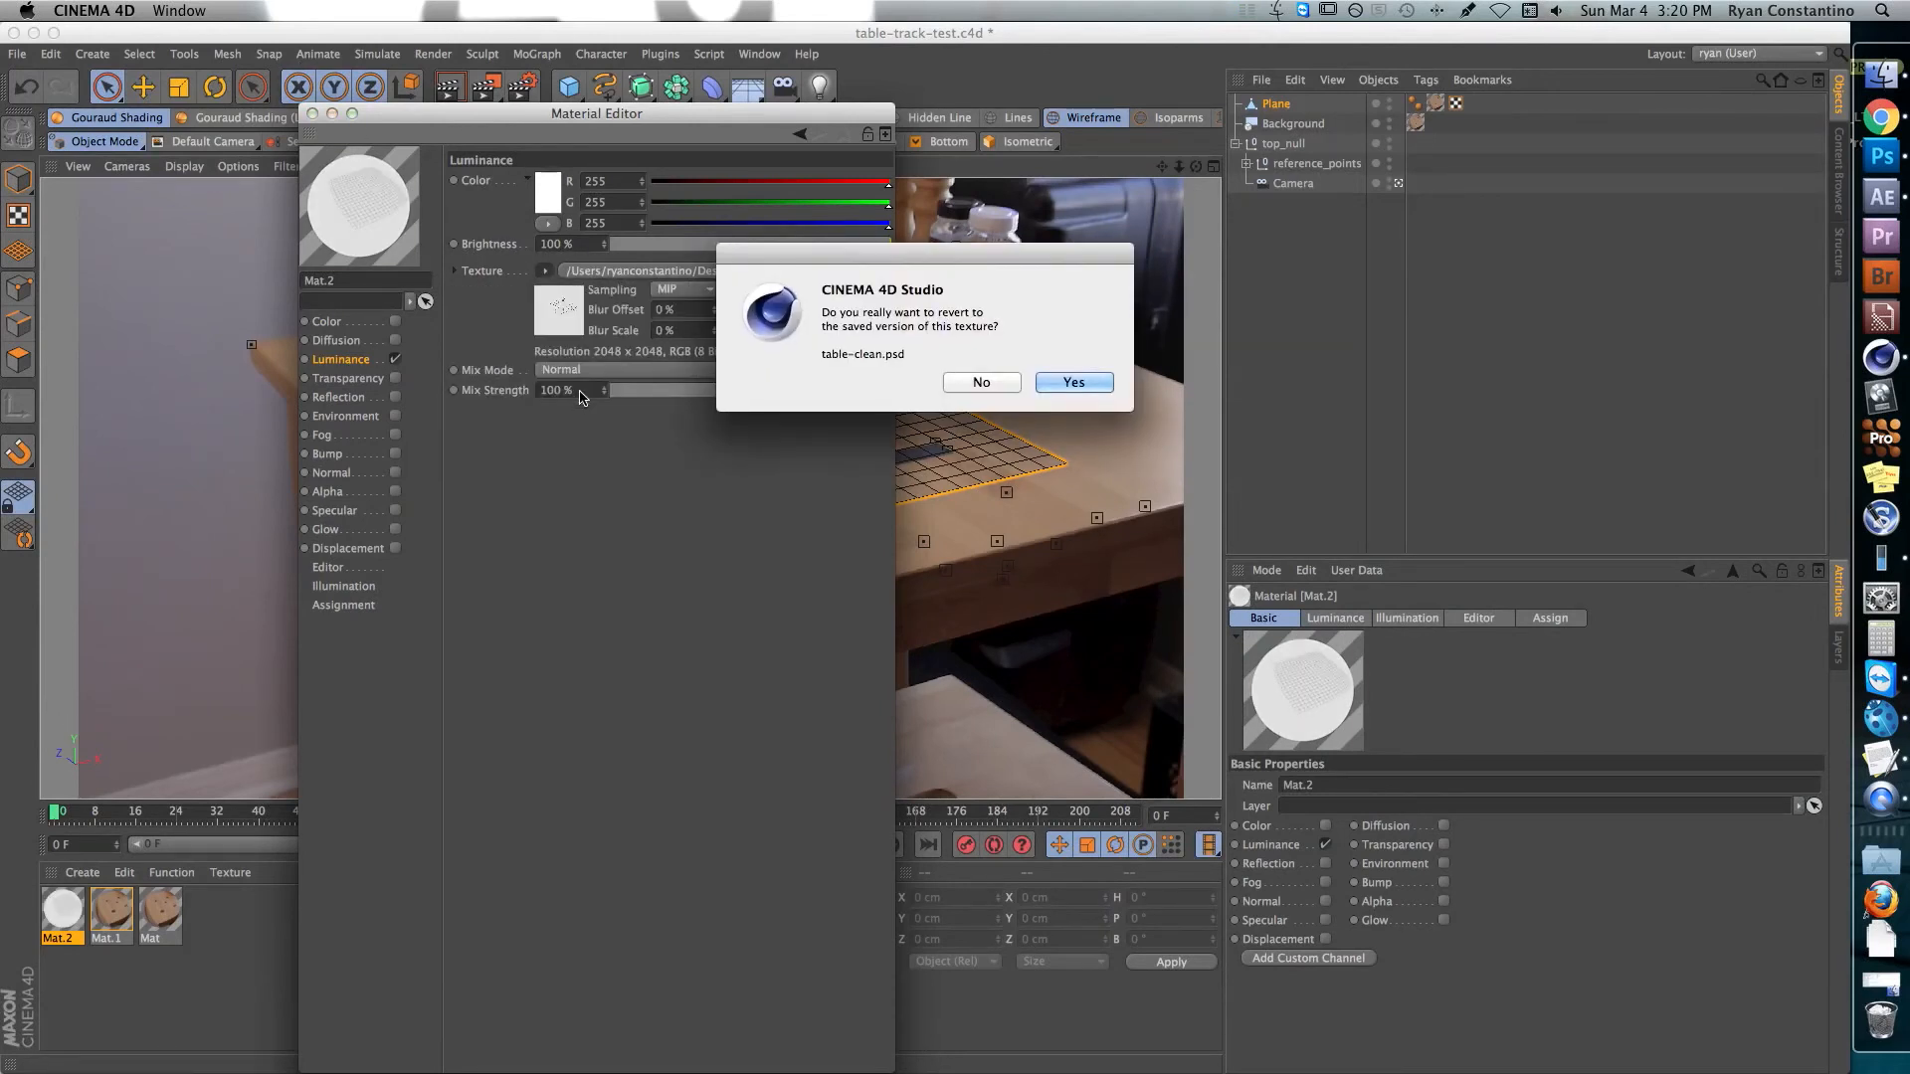
{"action": "left_click", "coordinate": [981, 382]}
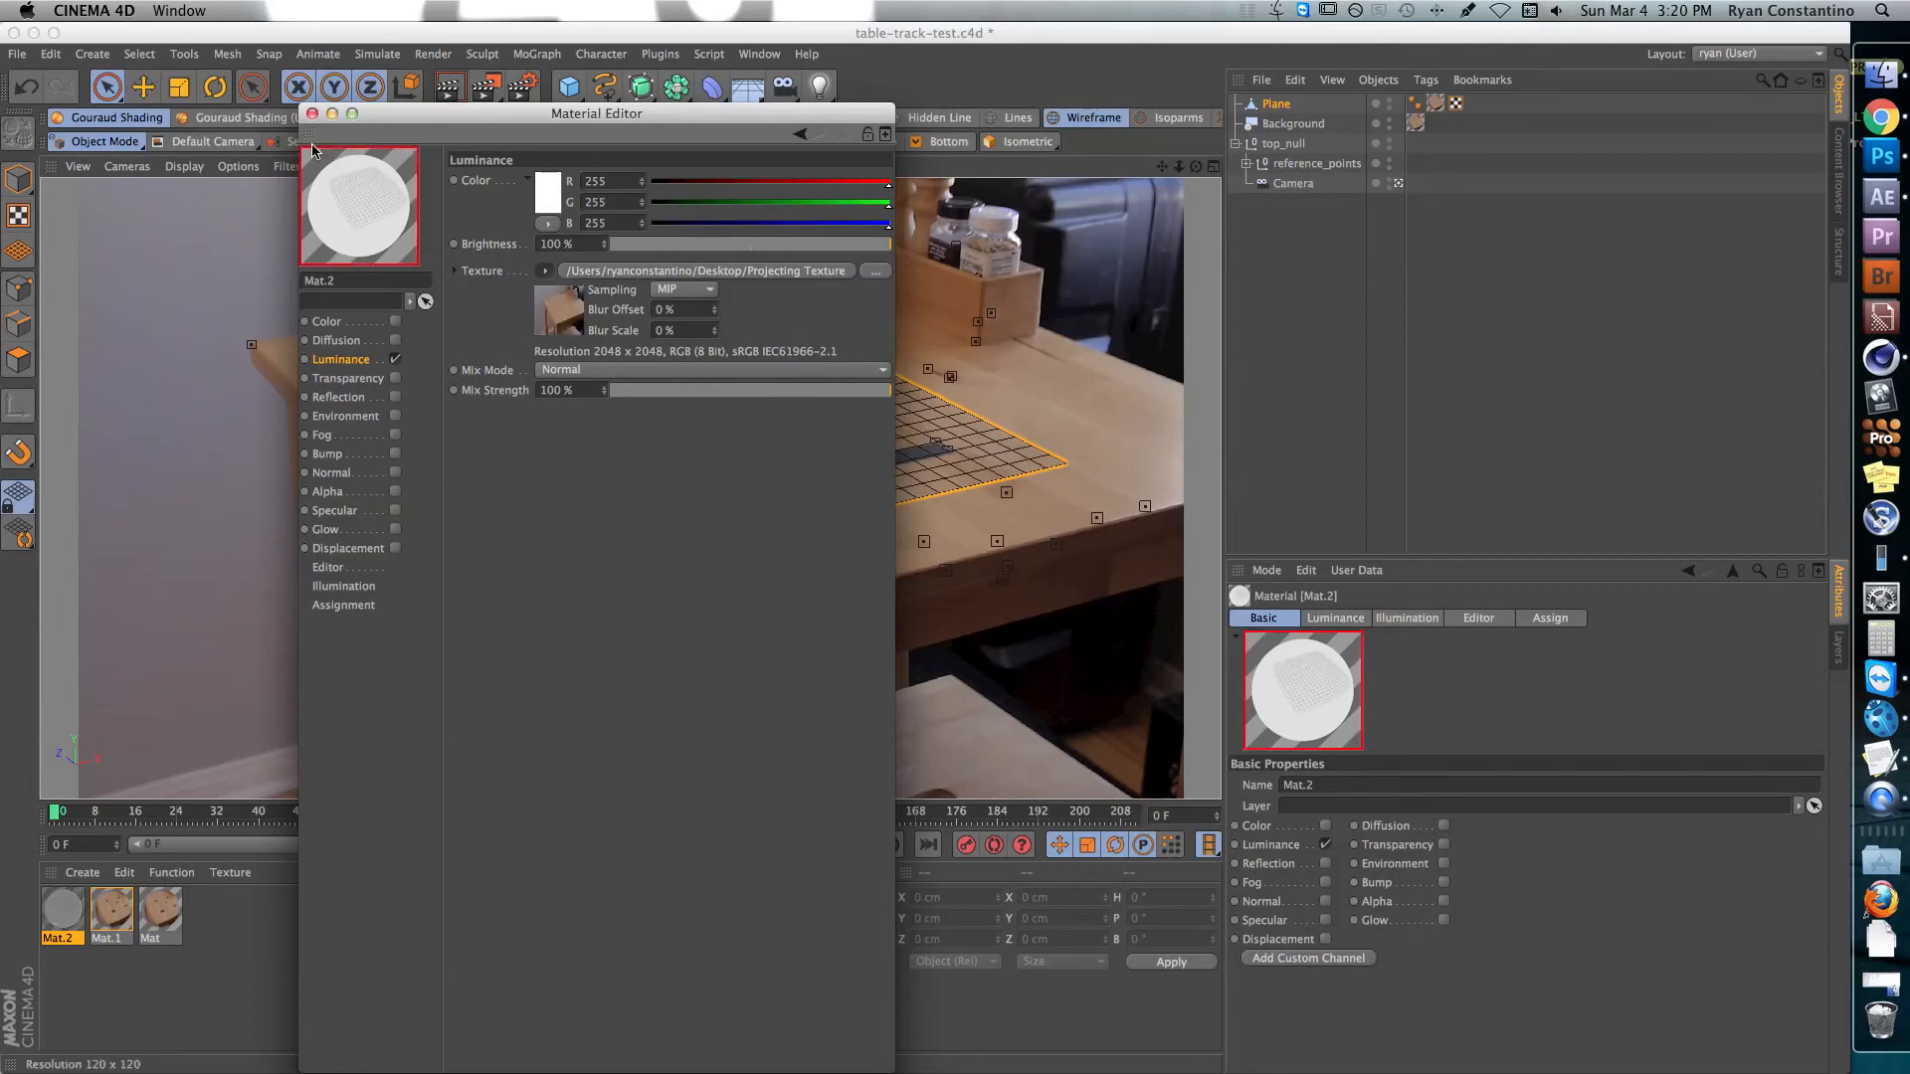
{"action": "left_click", "coordinate": [311, 113]}
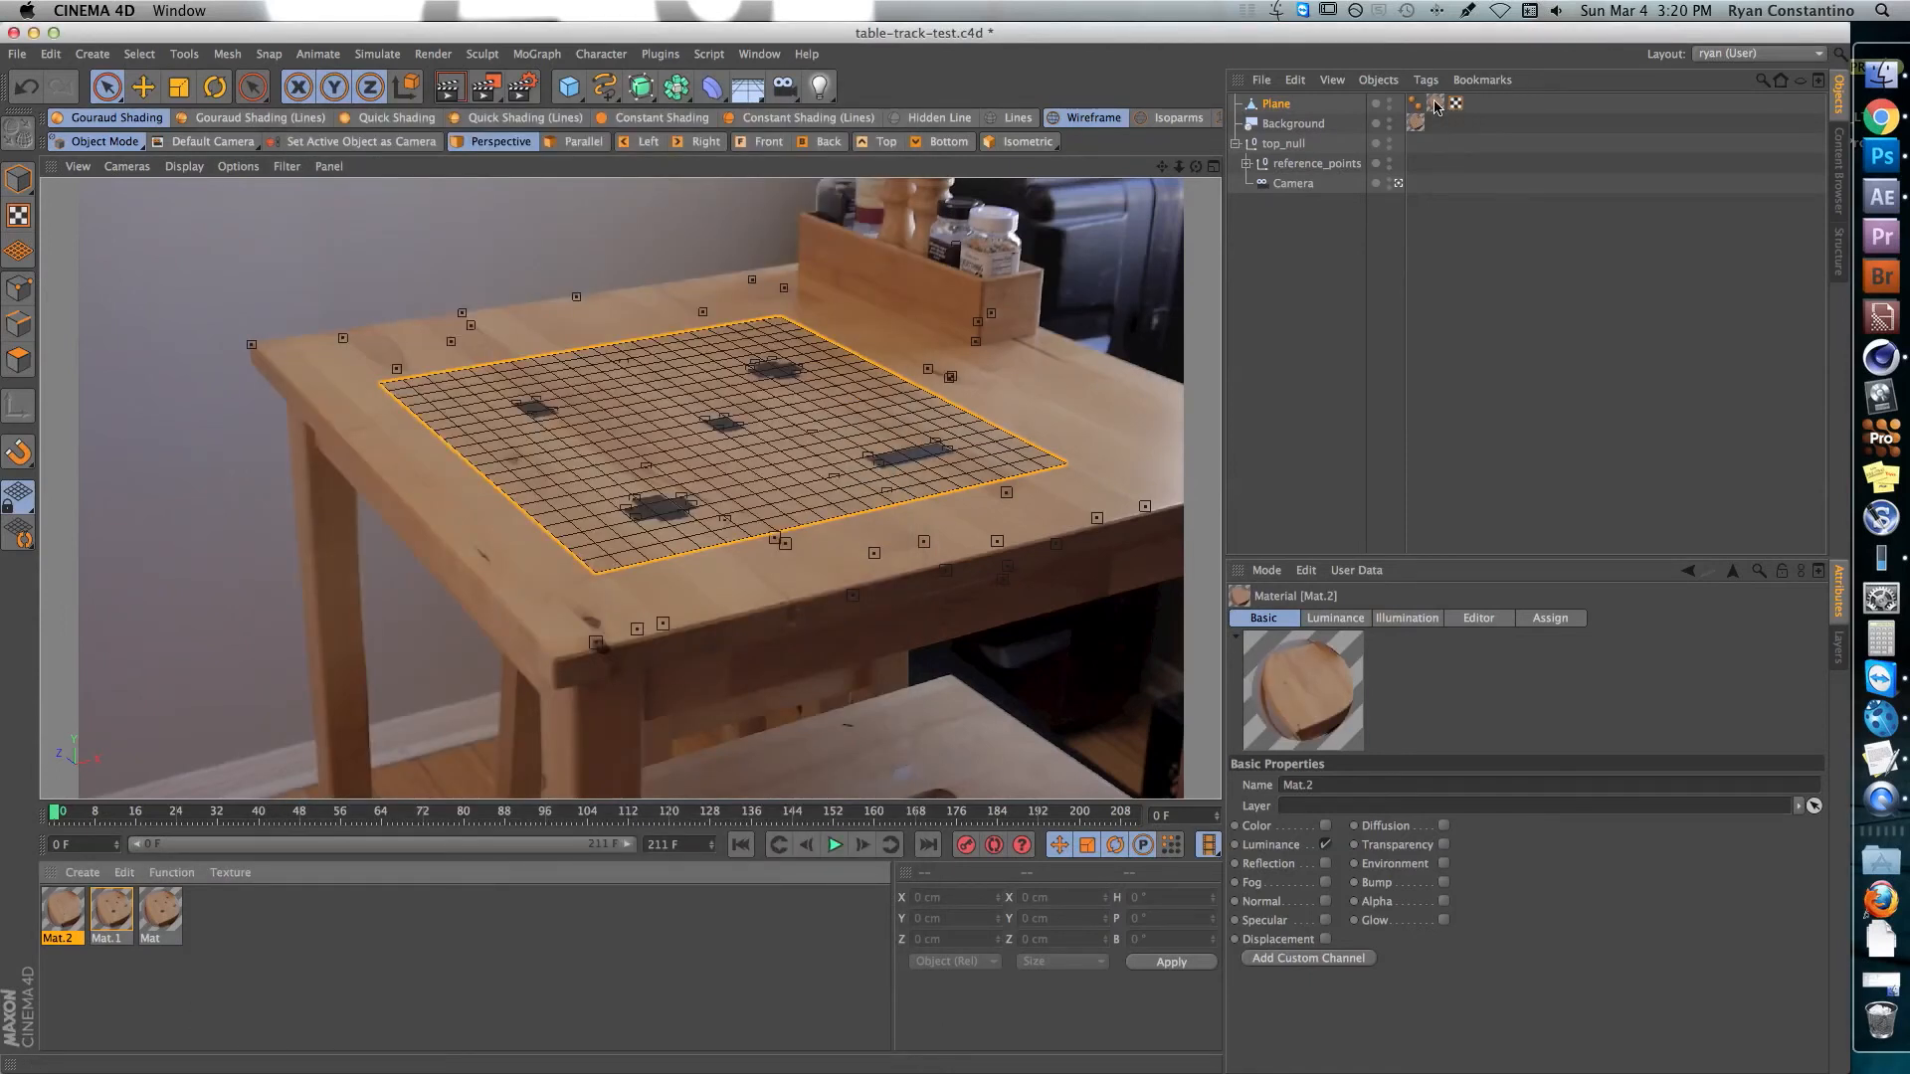
- Replace the material in the Plane's texture tag with Mat.2 and deselect everything
{"action": "left_click_drag", "start_coordinate": [1436, 105], "coordinate": [1436, 105]}
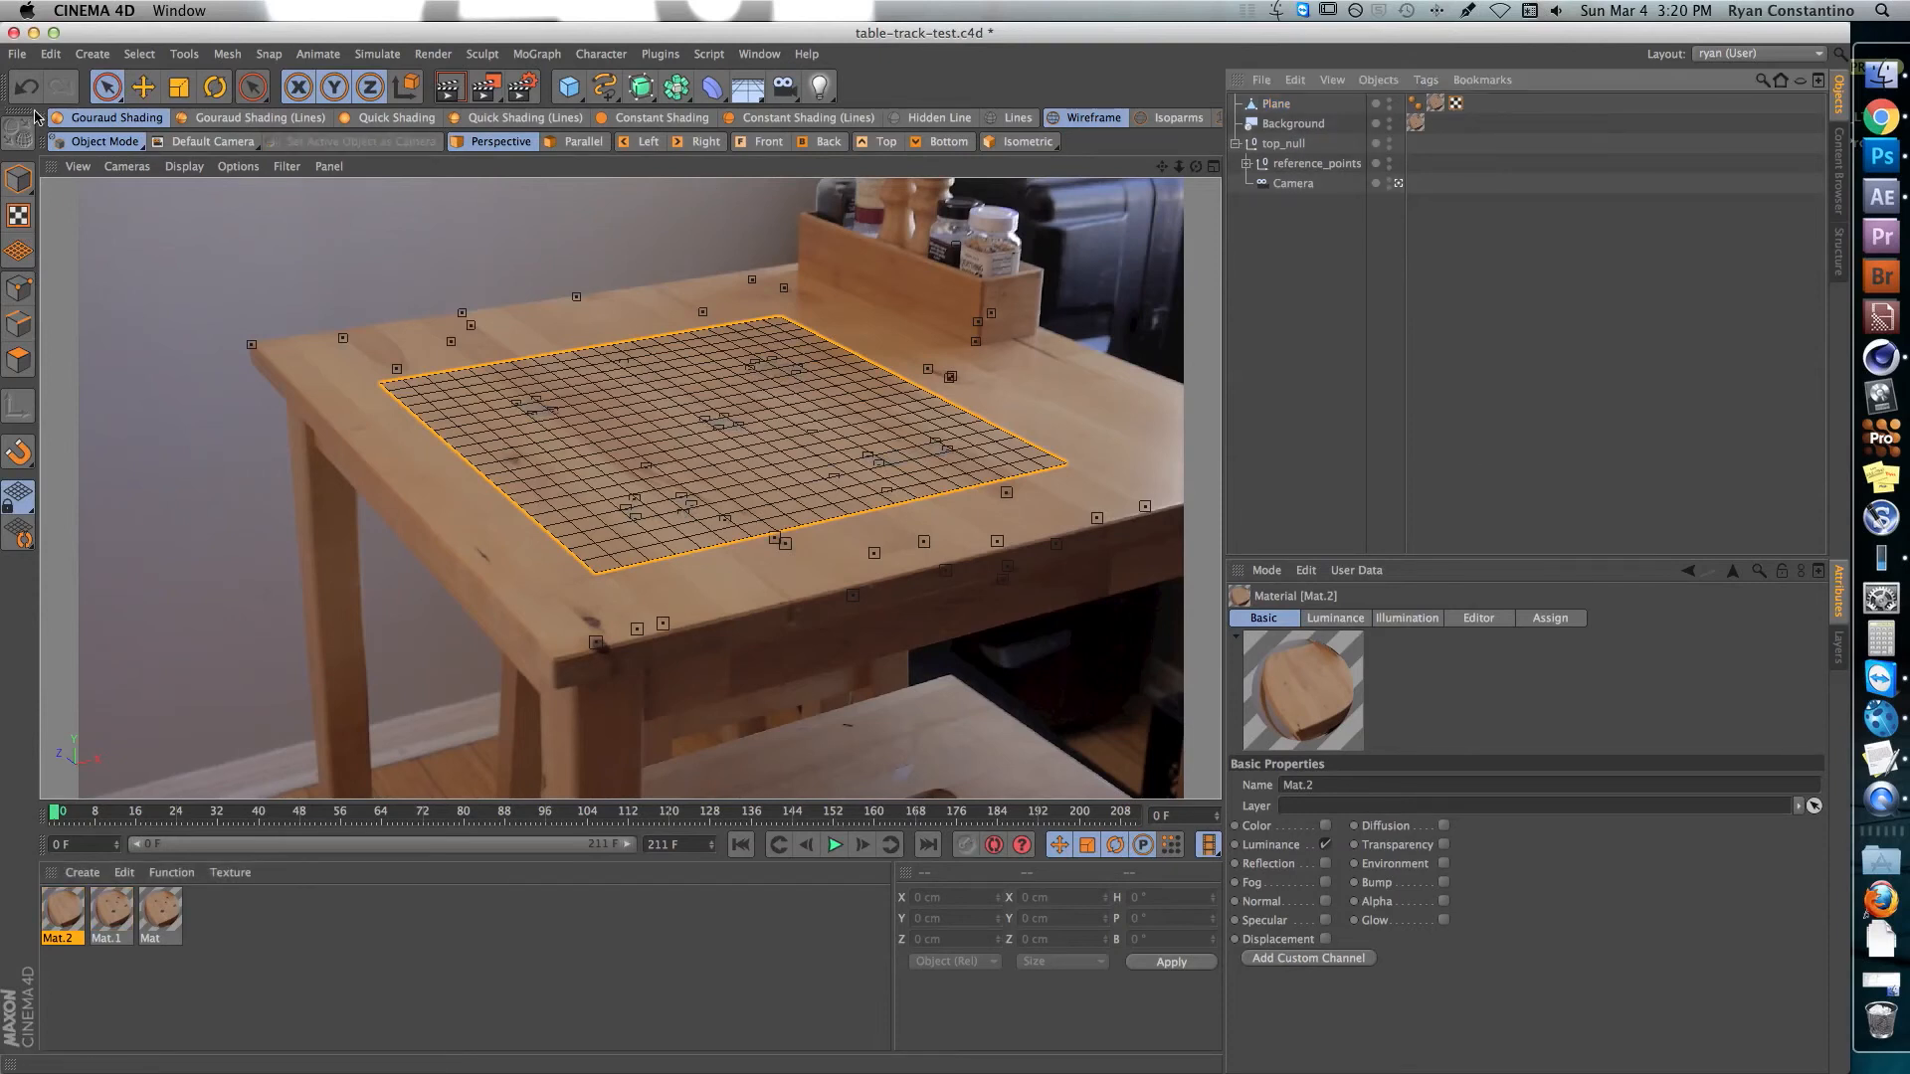
{"action": "left_click", "coordinate": [1461, 400]}
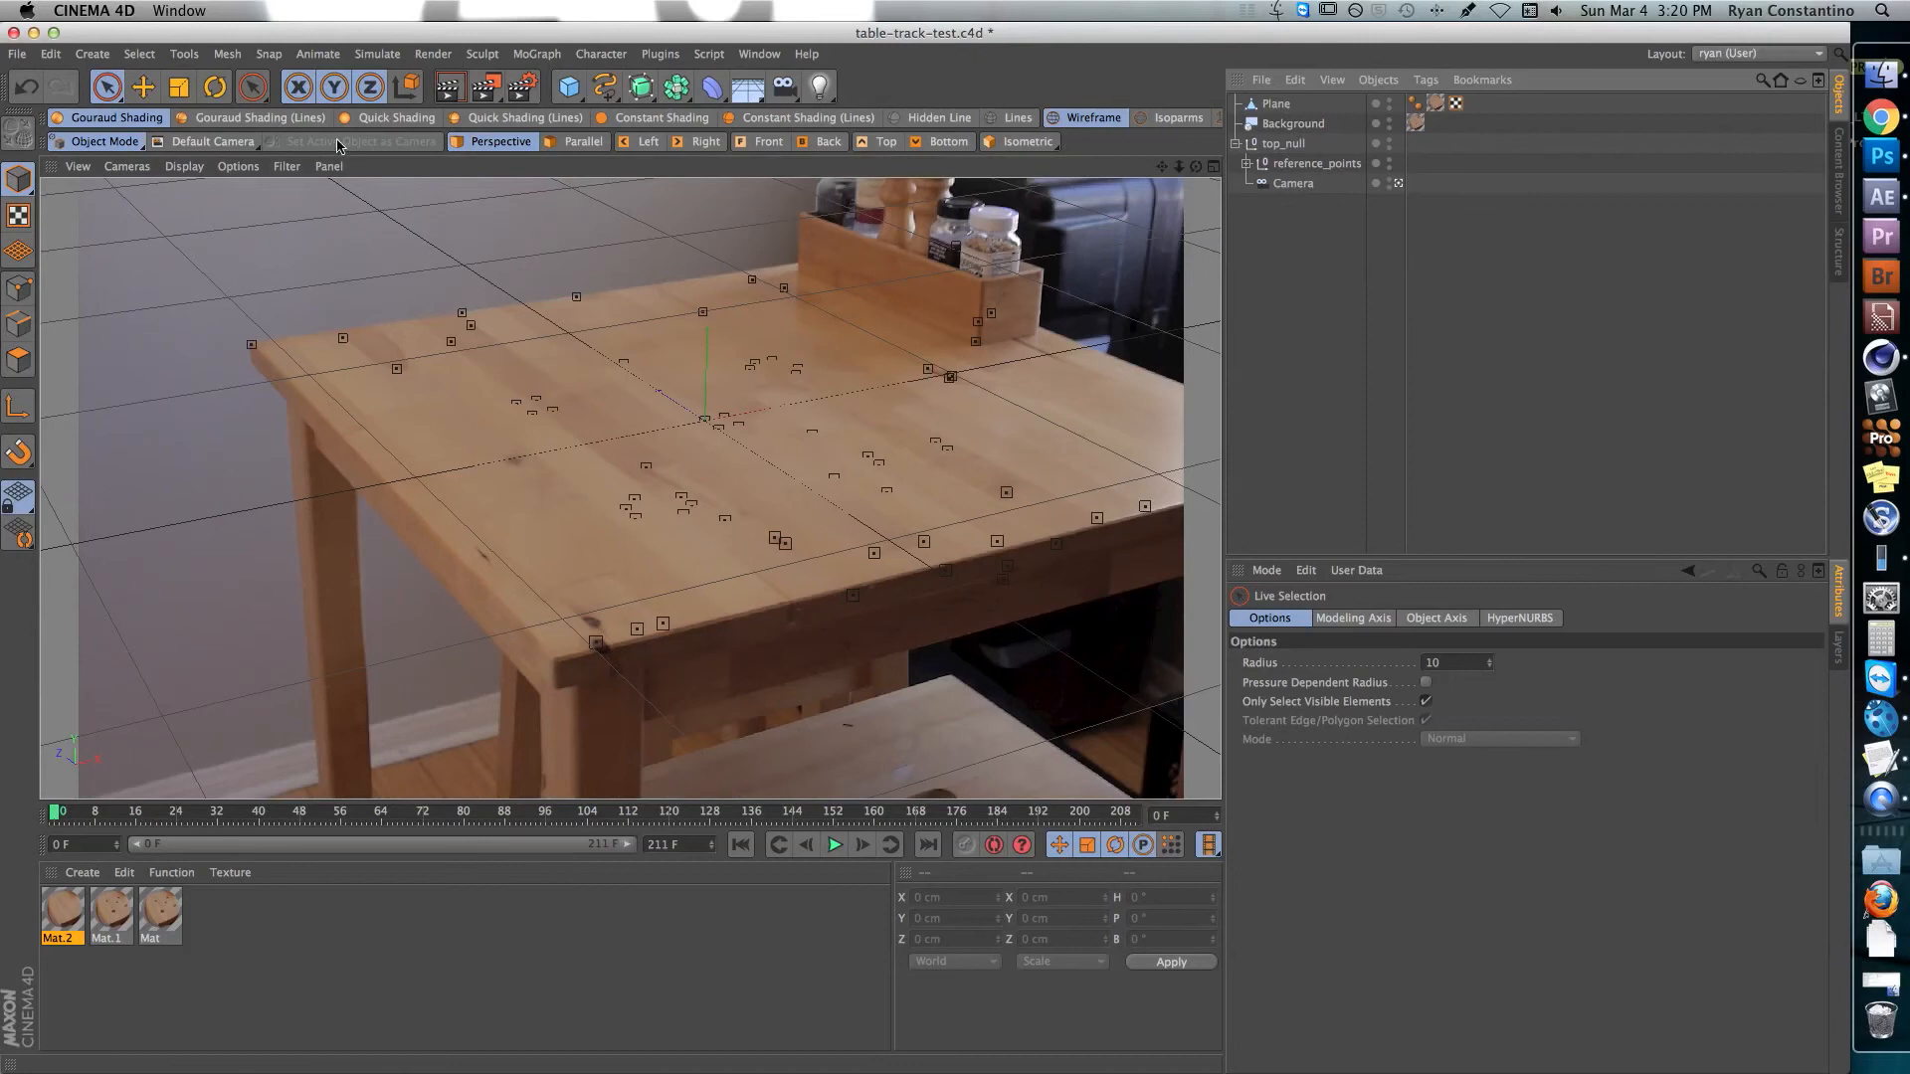
- Hide the grid and the reference_points in the viewport, and play the animation to check the cleaned table texture
{"action": "left_click", "coordinate": [287, 167]}
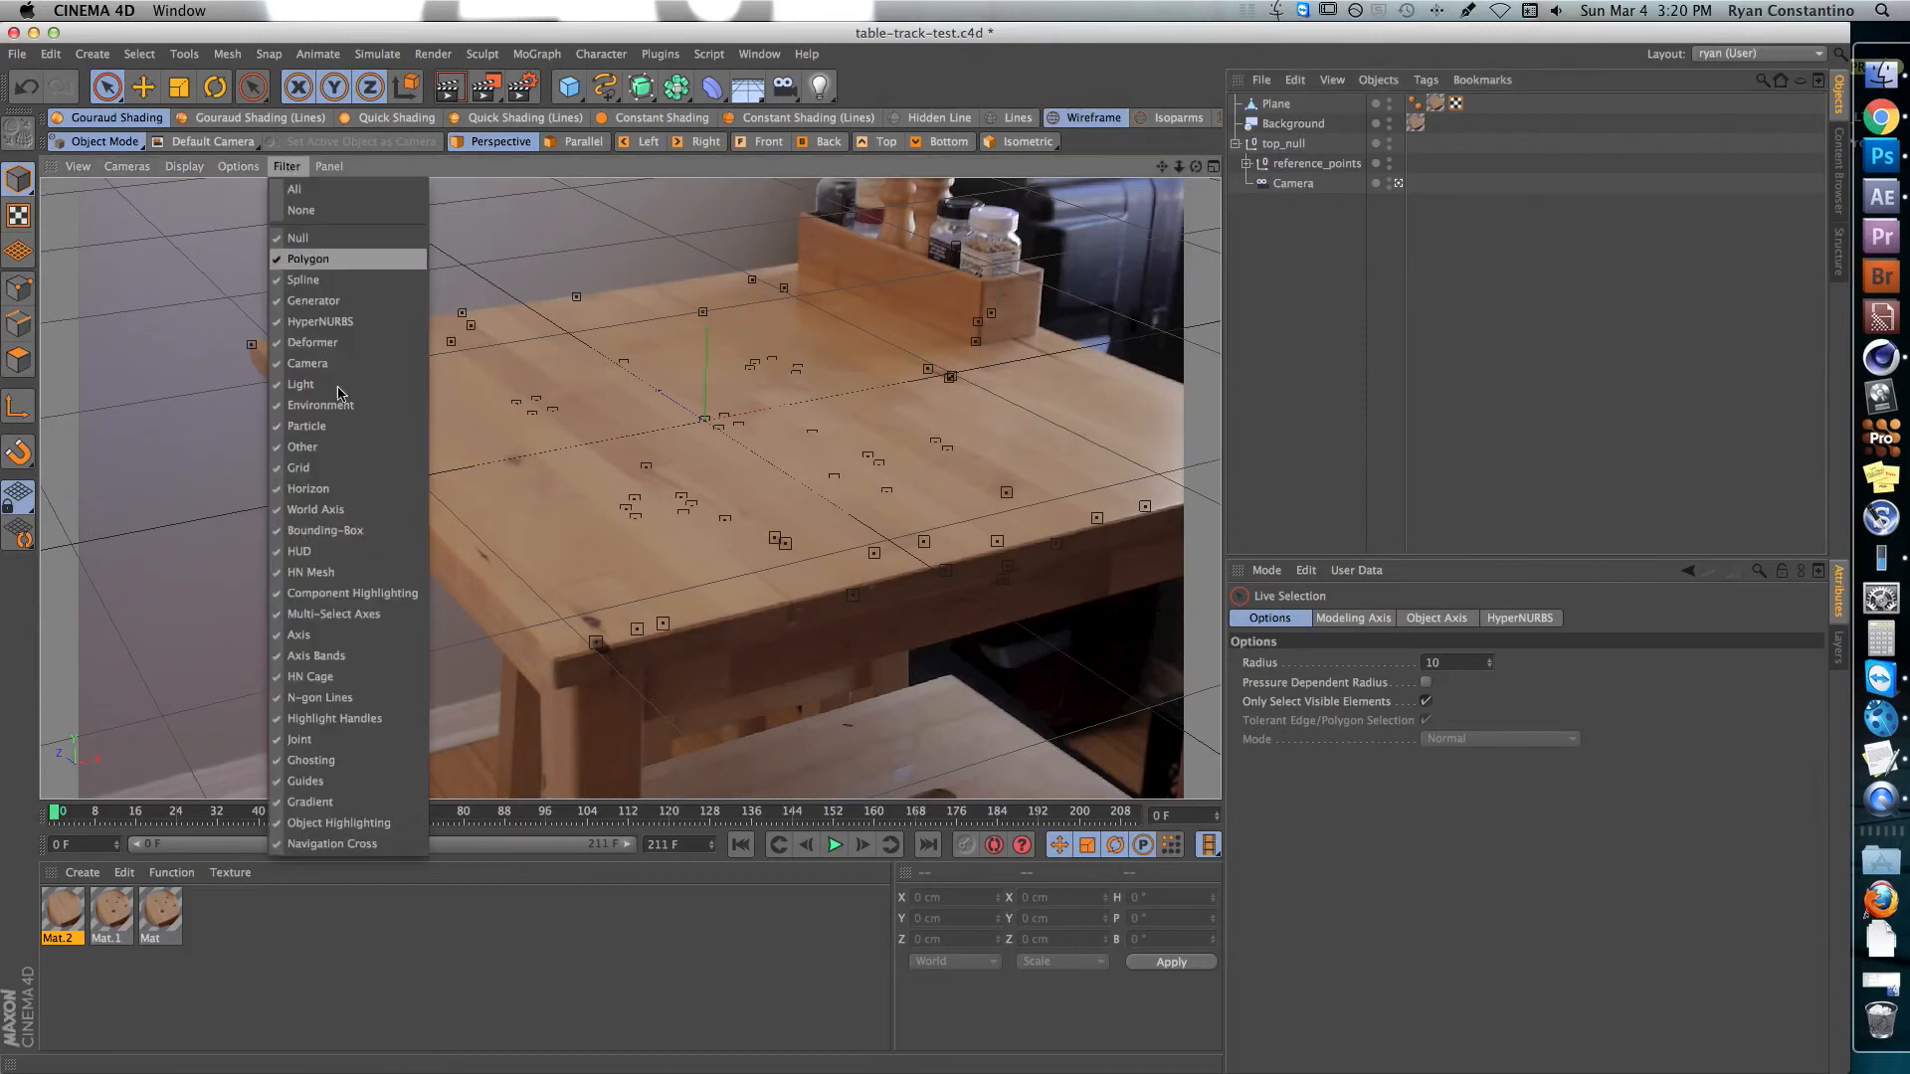
{"action": "left_click", "coordinate": [335, 469]}
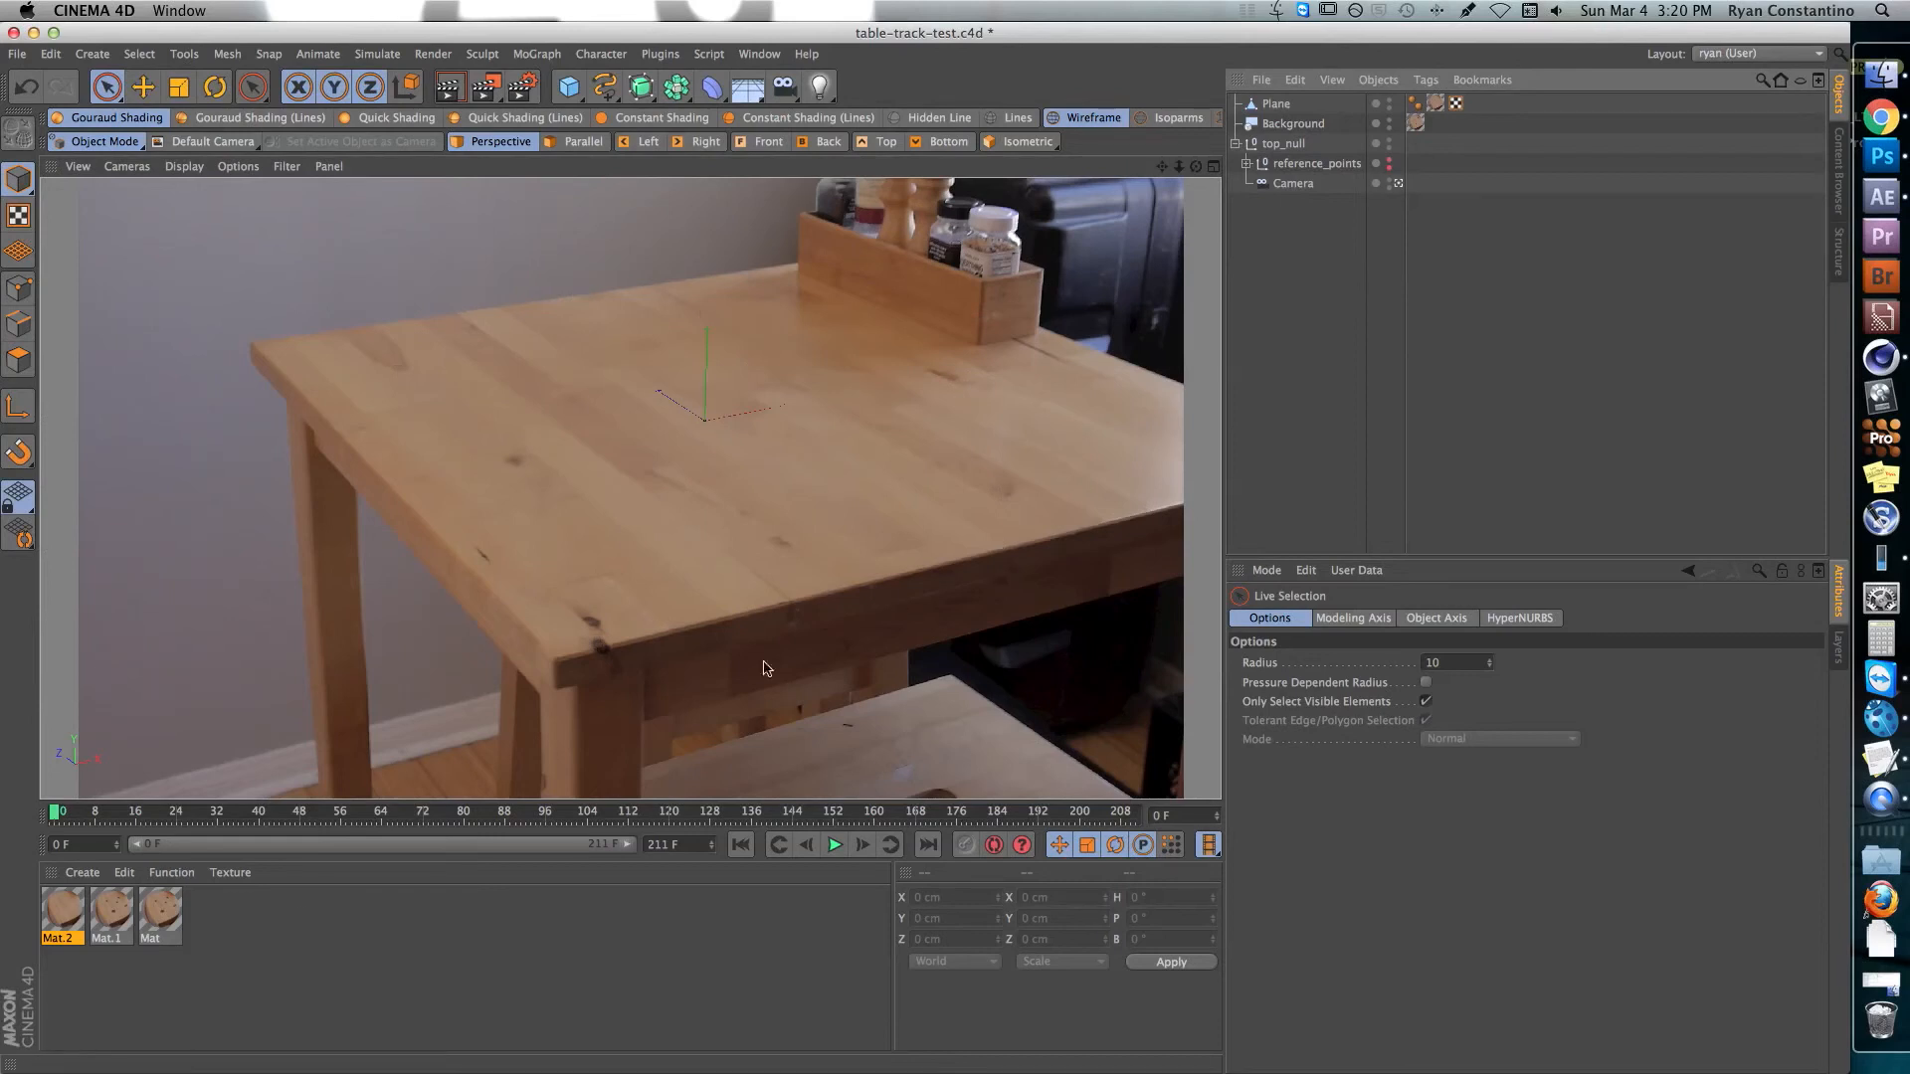
{"action": "left_click", "coordinate": [832, 848]}
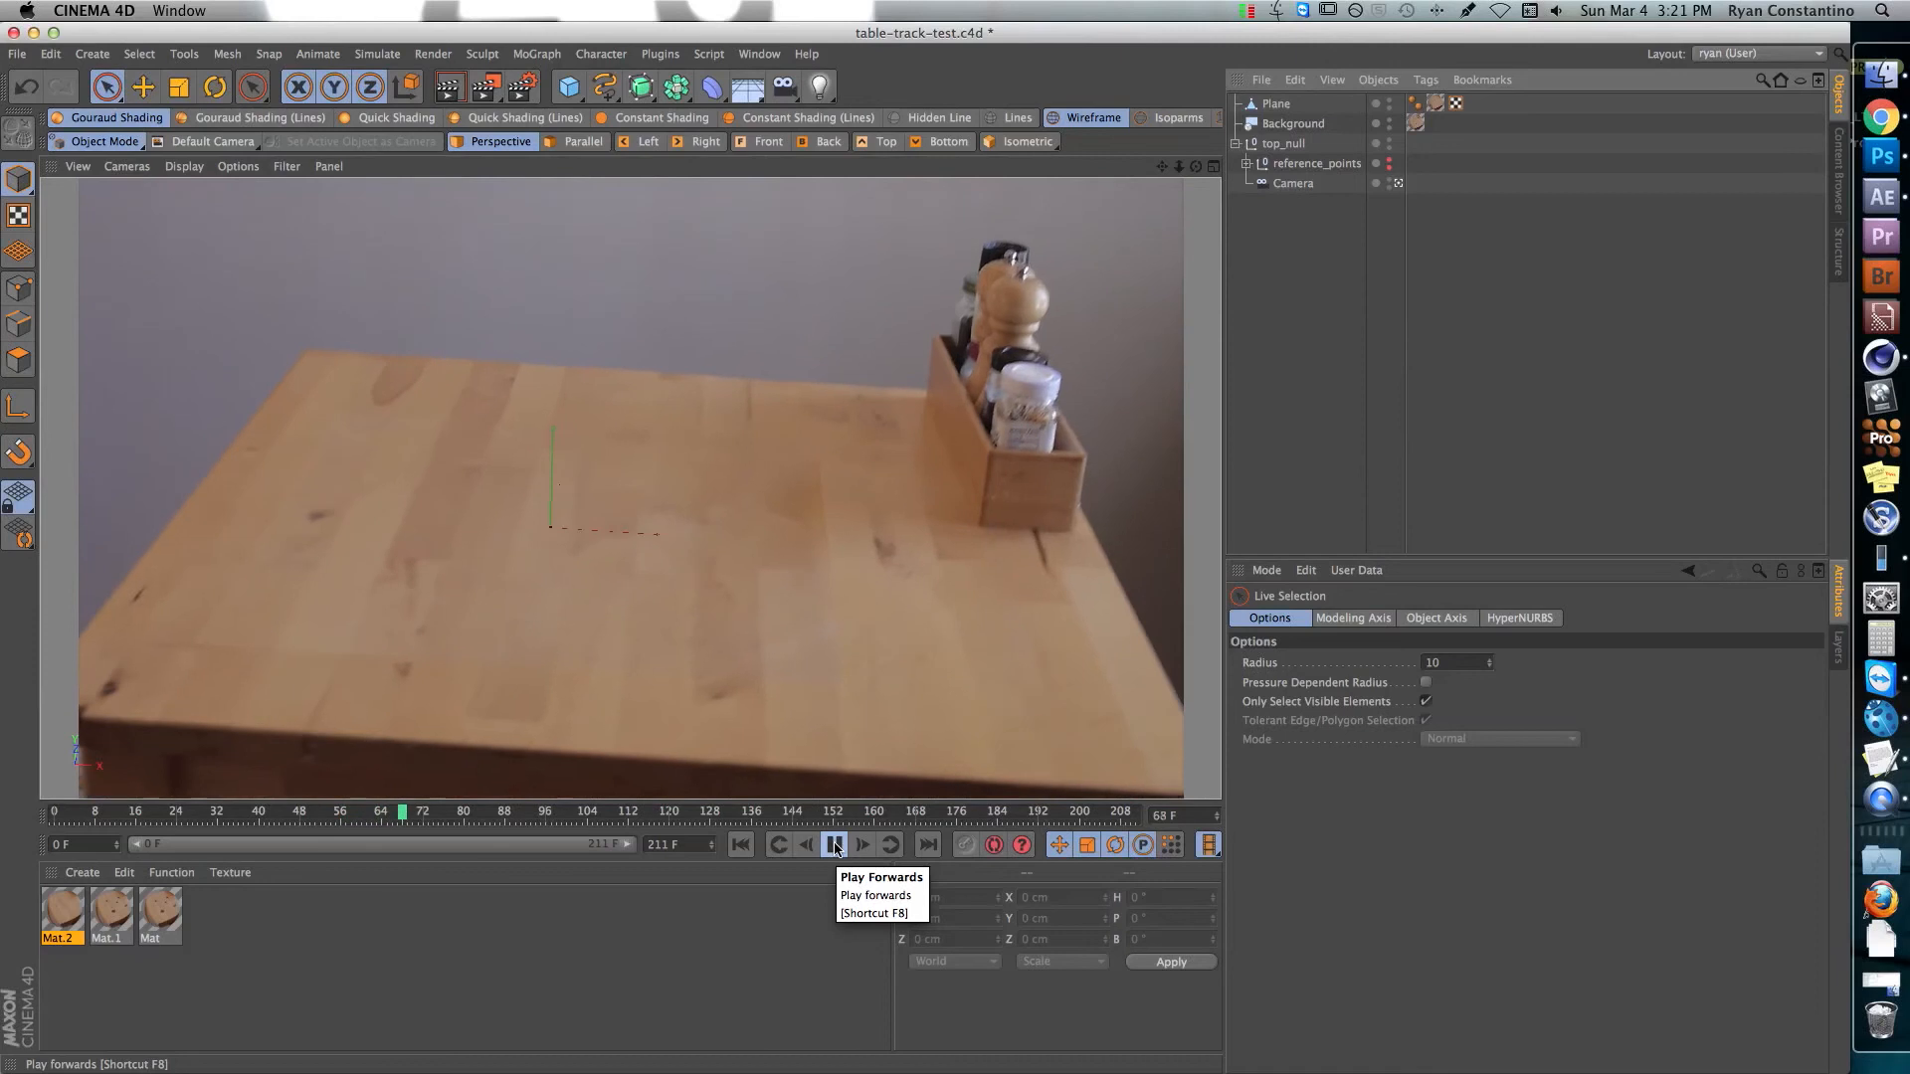
{"action": "left_click", "coordinate": [837, 846]}
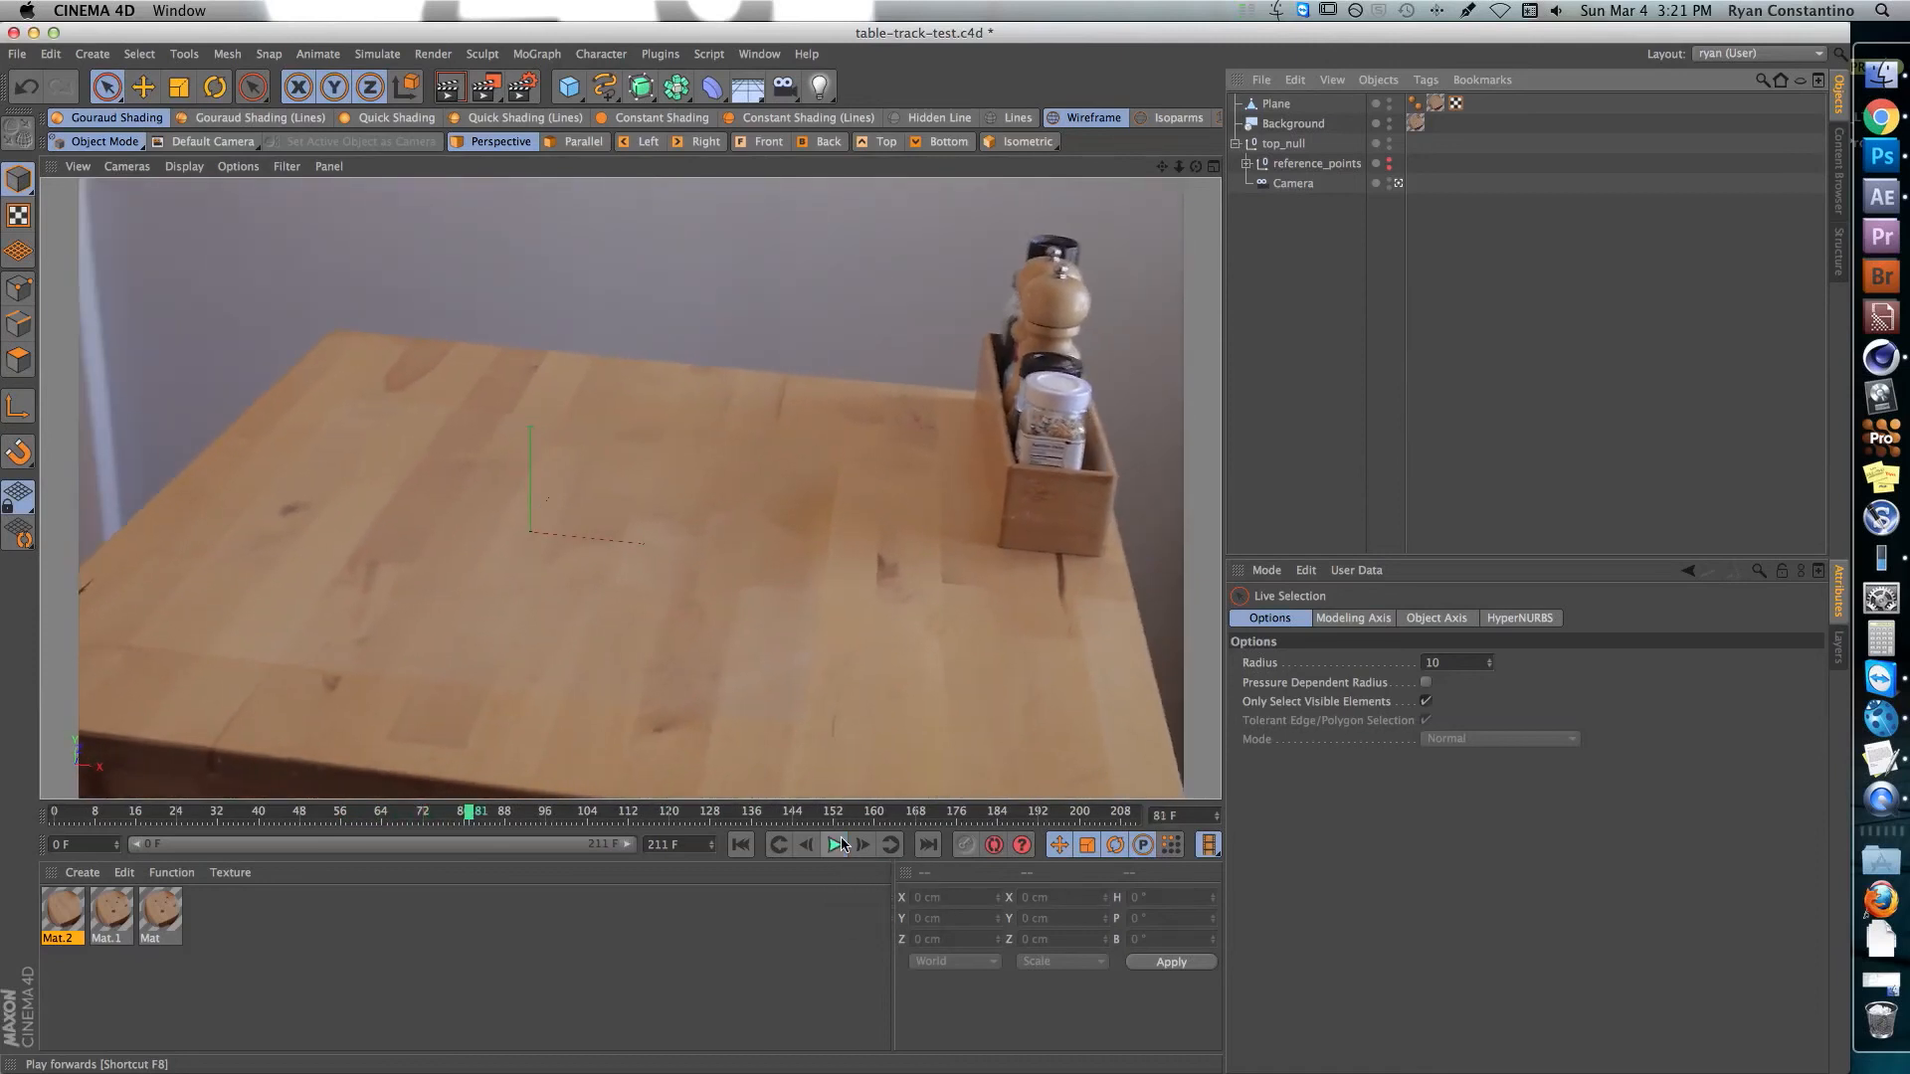
- Switch to Photoshop, set Layer 2's opacity to 50%, and add an inverted, fully black layer mask to Layer 1
{"action": "key", "text": "super+Tab"}
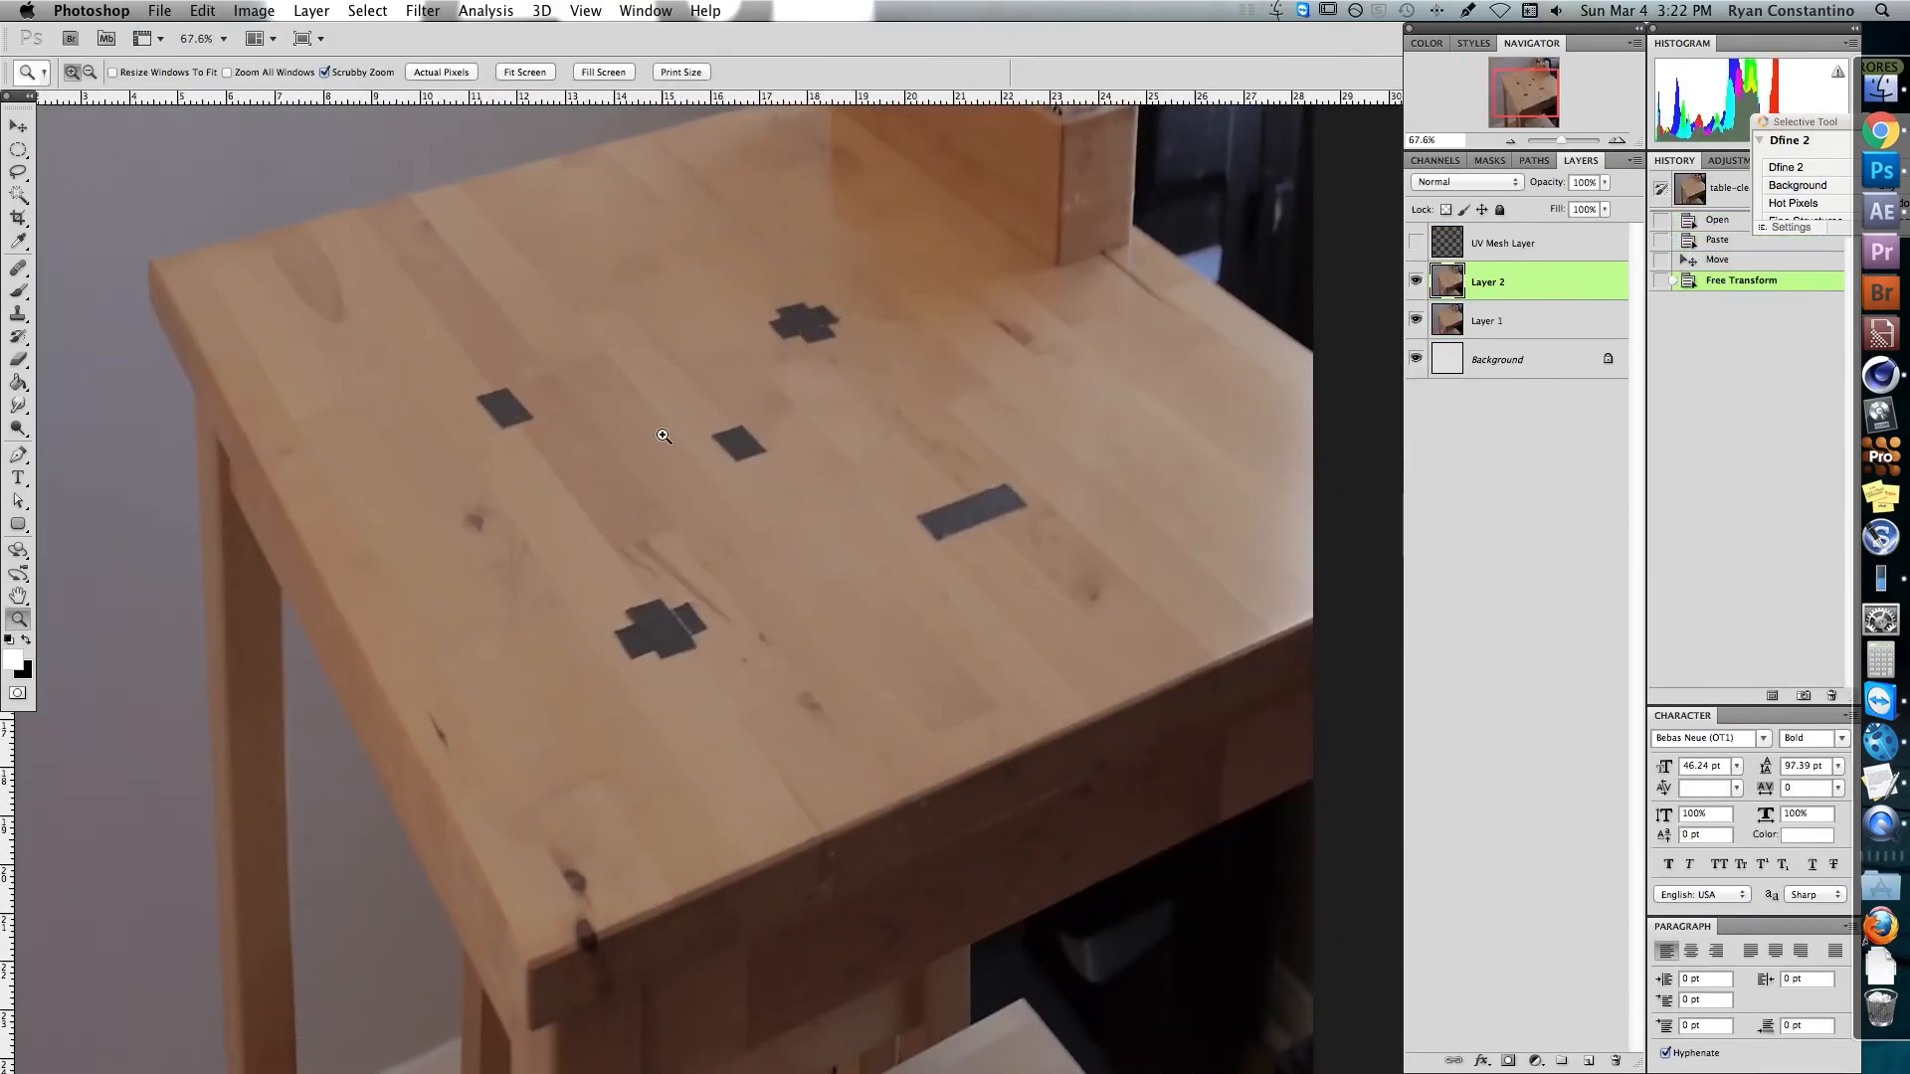
{"action": "key", "text": "5"}
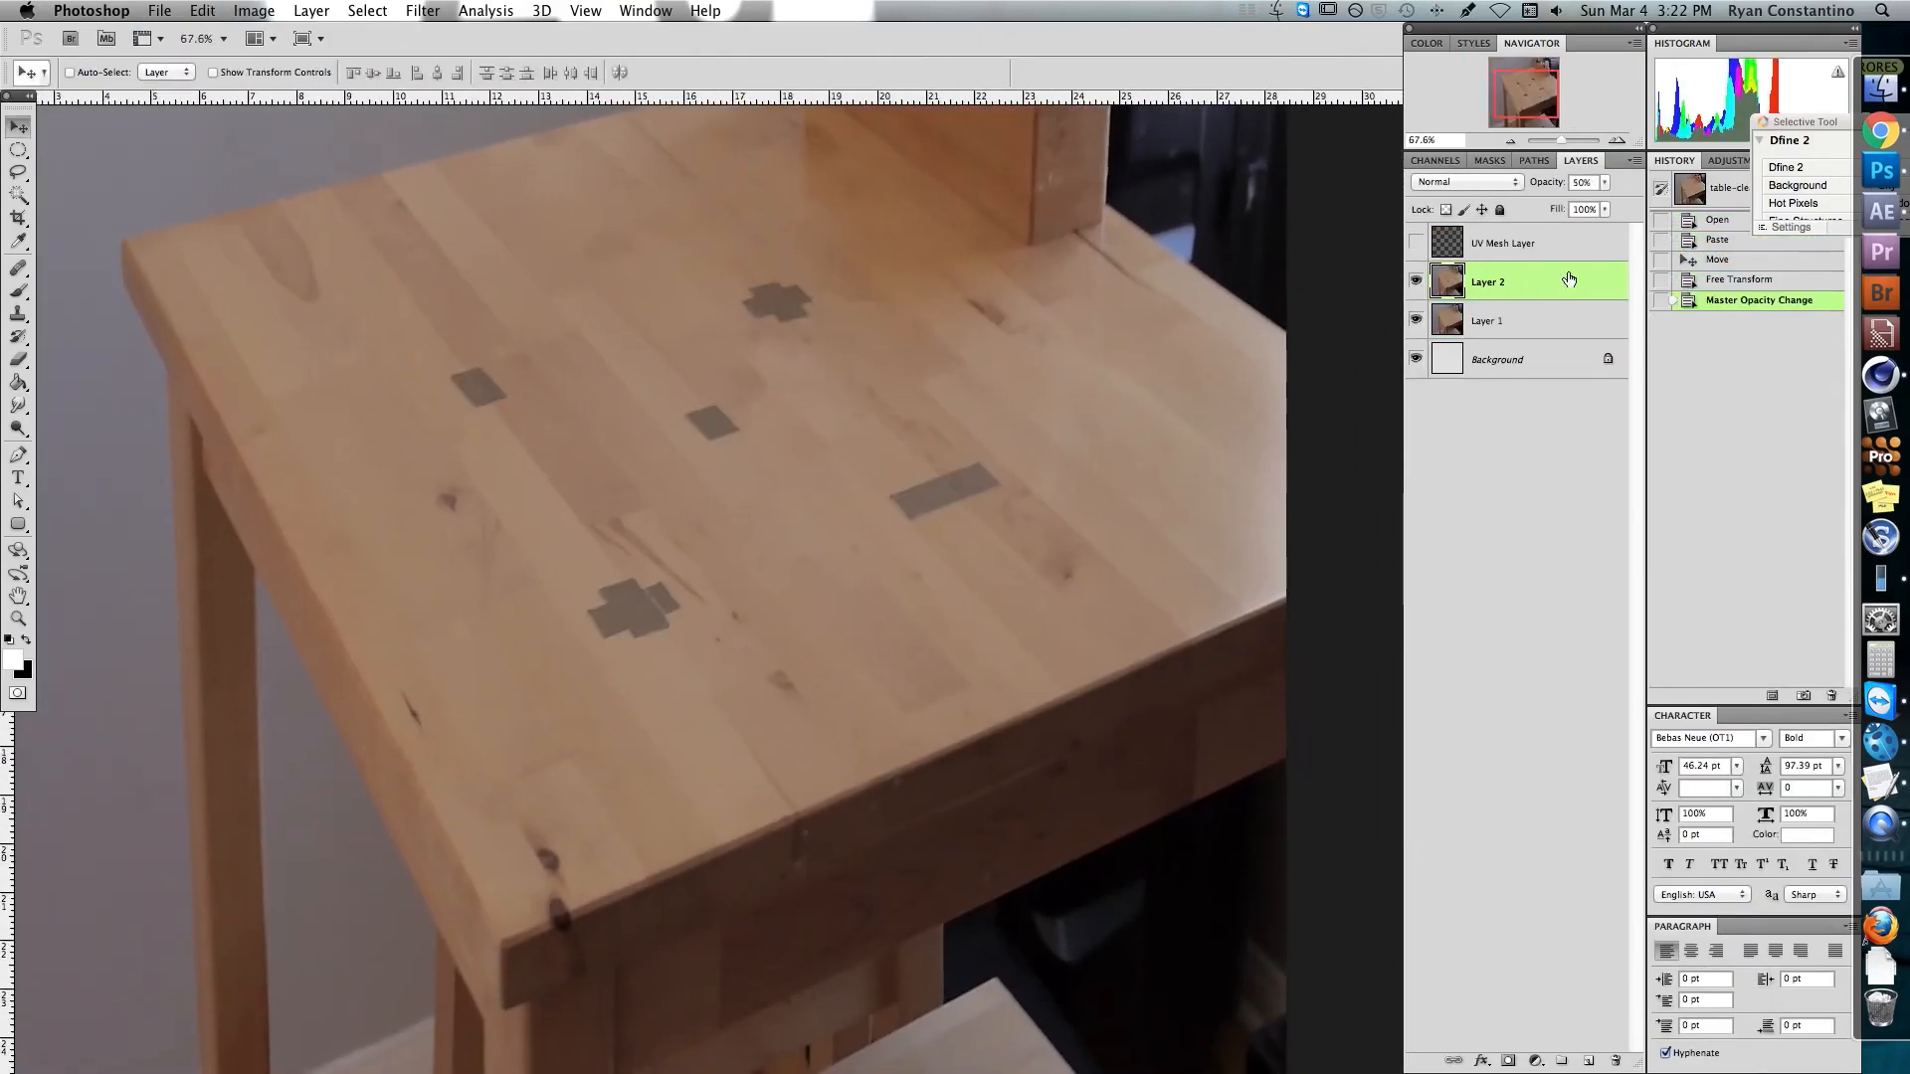
{"action": "left_click", "coordinate": [1508, 1060]}
{"action": "key", "text": "super+i"}
- Paint white with the Brush on Layer 1's mask over the five dark tape marks, using Layer 2 as the guide
{"action": "key", "text": "b"}
{"action": "left_click", "coordinate": [1415, 282]}
{"action": "key", "text": "x"}
{"action": "left_click_drag", "start_coordinate": [594, 460], "coordinate": [656, 547]}
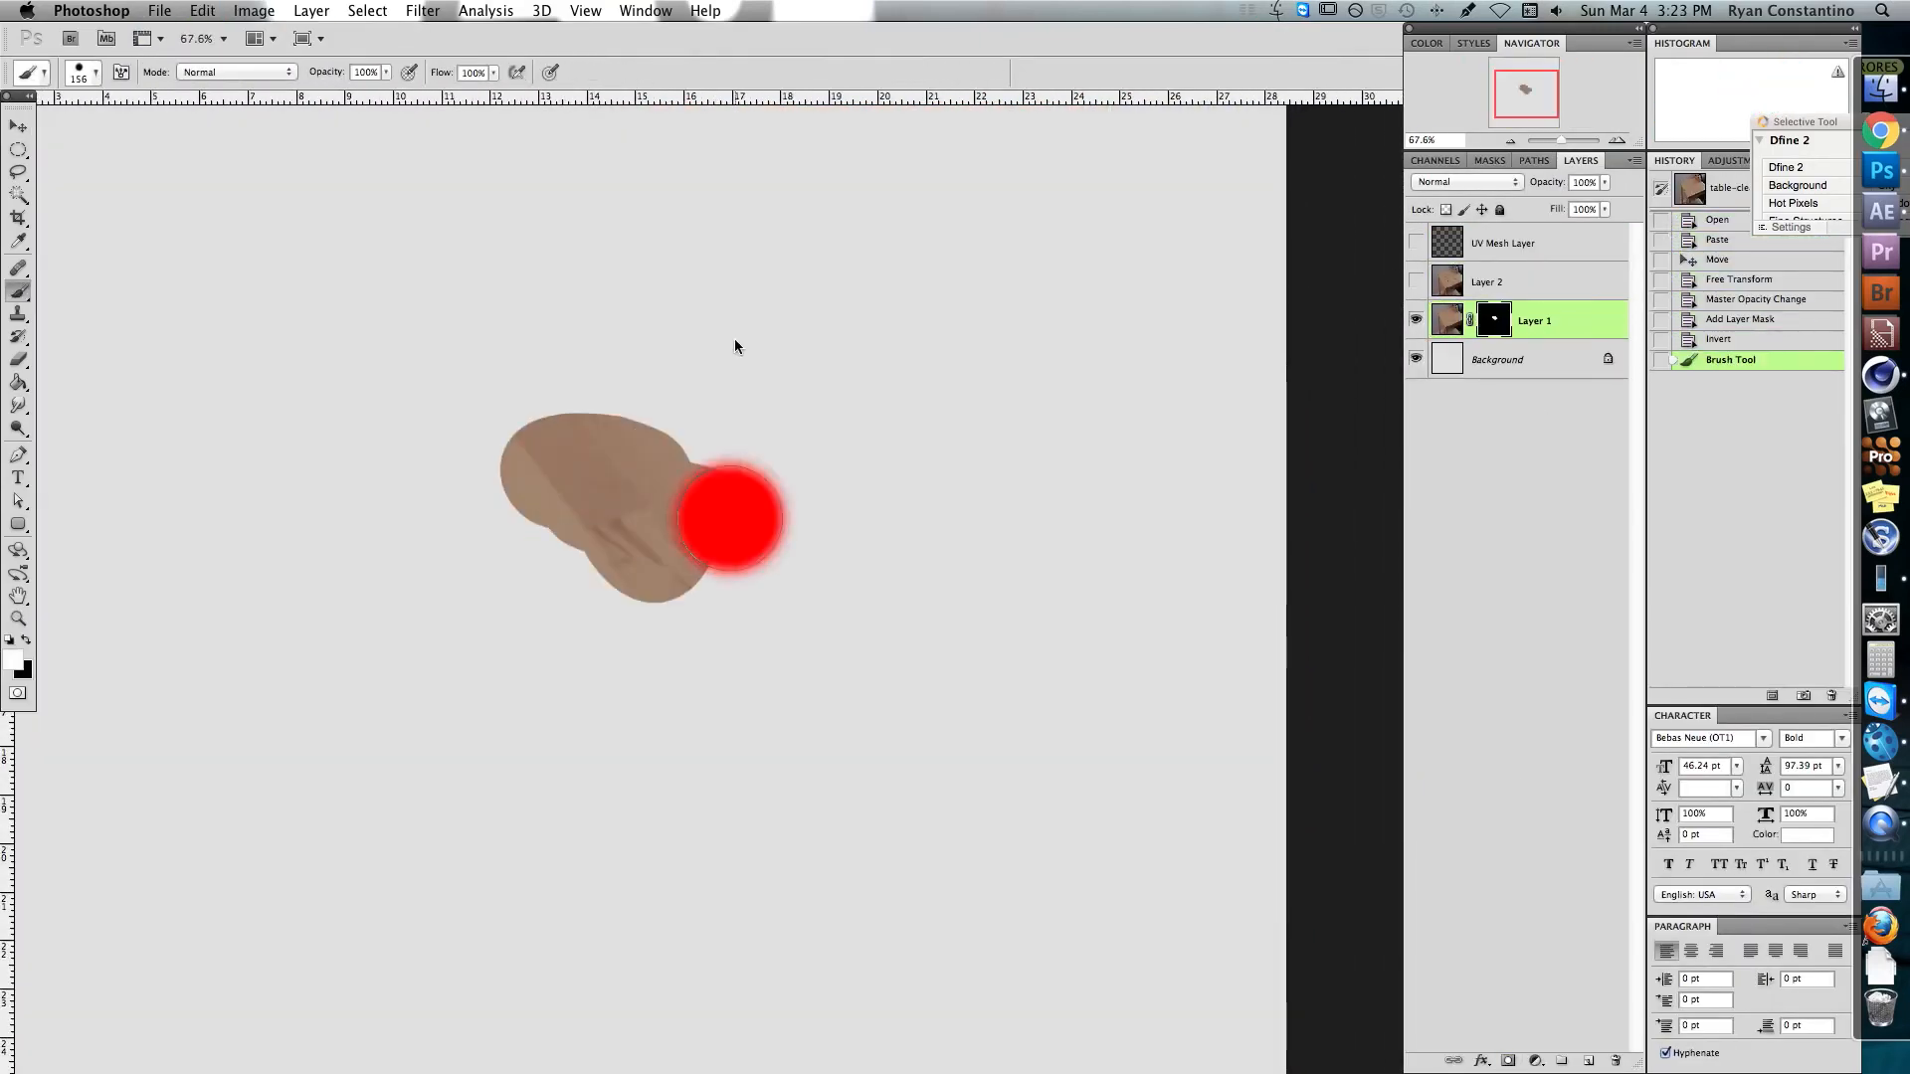
{"action": "key", "text": "super+z"}
{"action": "left_click", "coordinate": [1415, 281]}
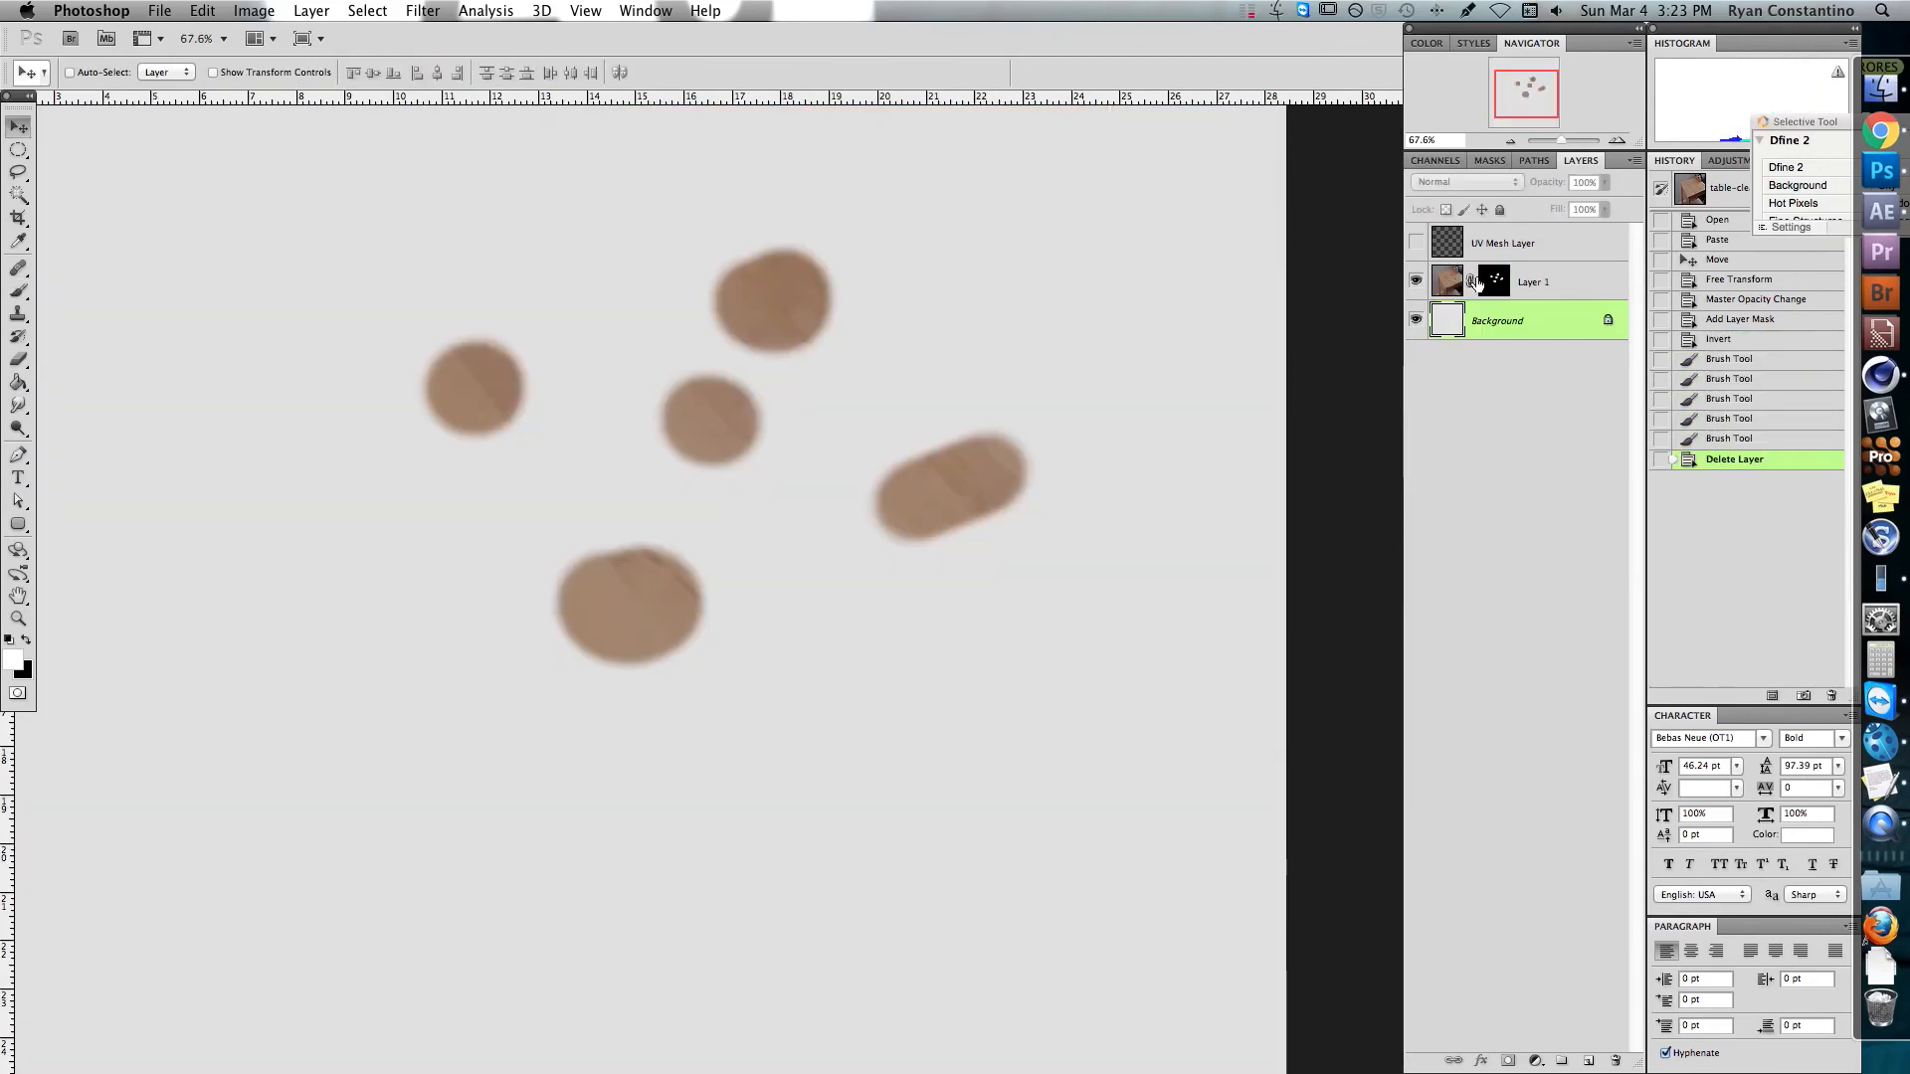
- Delete the Background and UV Mesh Layer, and merge the masked Layer 1 with a new empty layer
{"action": "key", "text": "Delete"}
{"action": "left_click", "coordinate": [1537, 245]}
{"action": "key", "text": "Delete"}
{"action": "left_click", "coordinate": [1588, 1060]}
{"action": "key", "text": "super+e"}
- Place a new black-filled layer beneath the patches and turn the patches pure white with Hue/Saturation
{"action": "left_click", "coordinate": [1589, 1061]}
{"action": "left_click_drag", "start_coordinate": [1535, 247], "coordinate": [1535, 296]}
{"action": "key", "text": "super+u"}
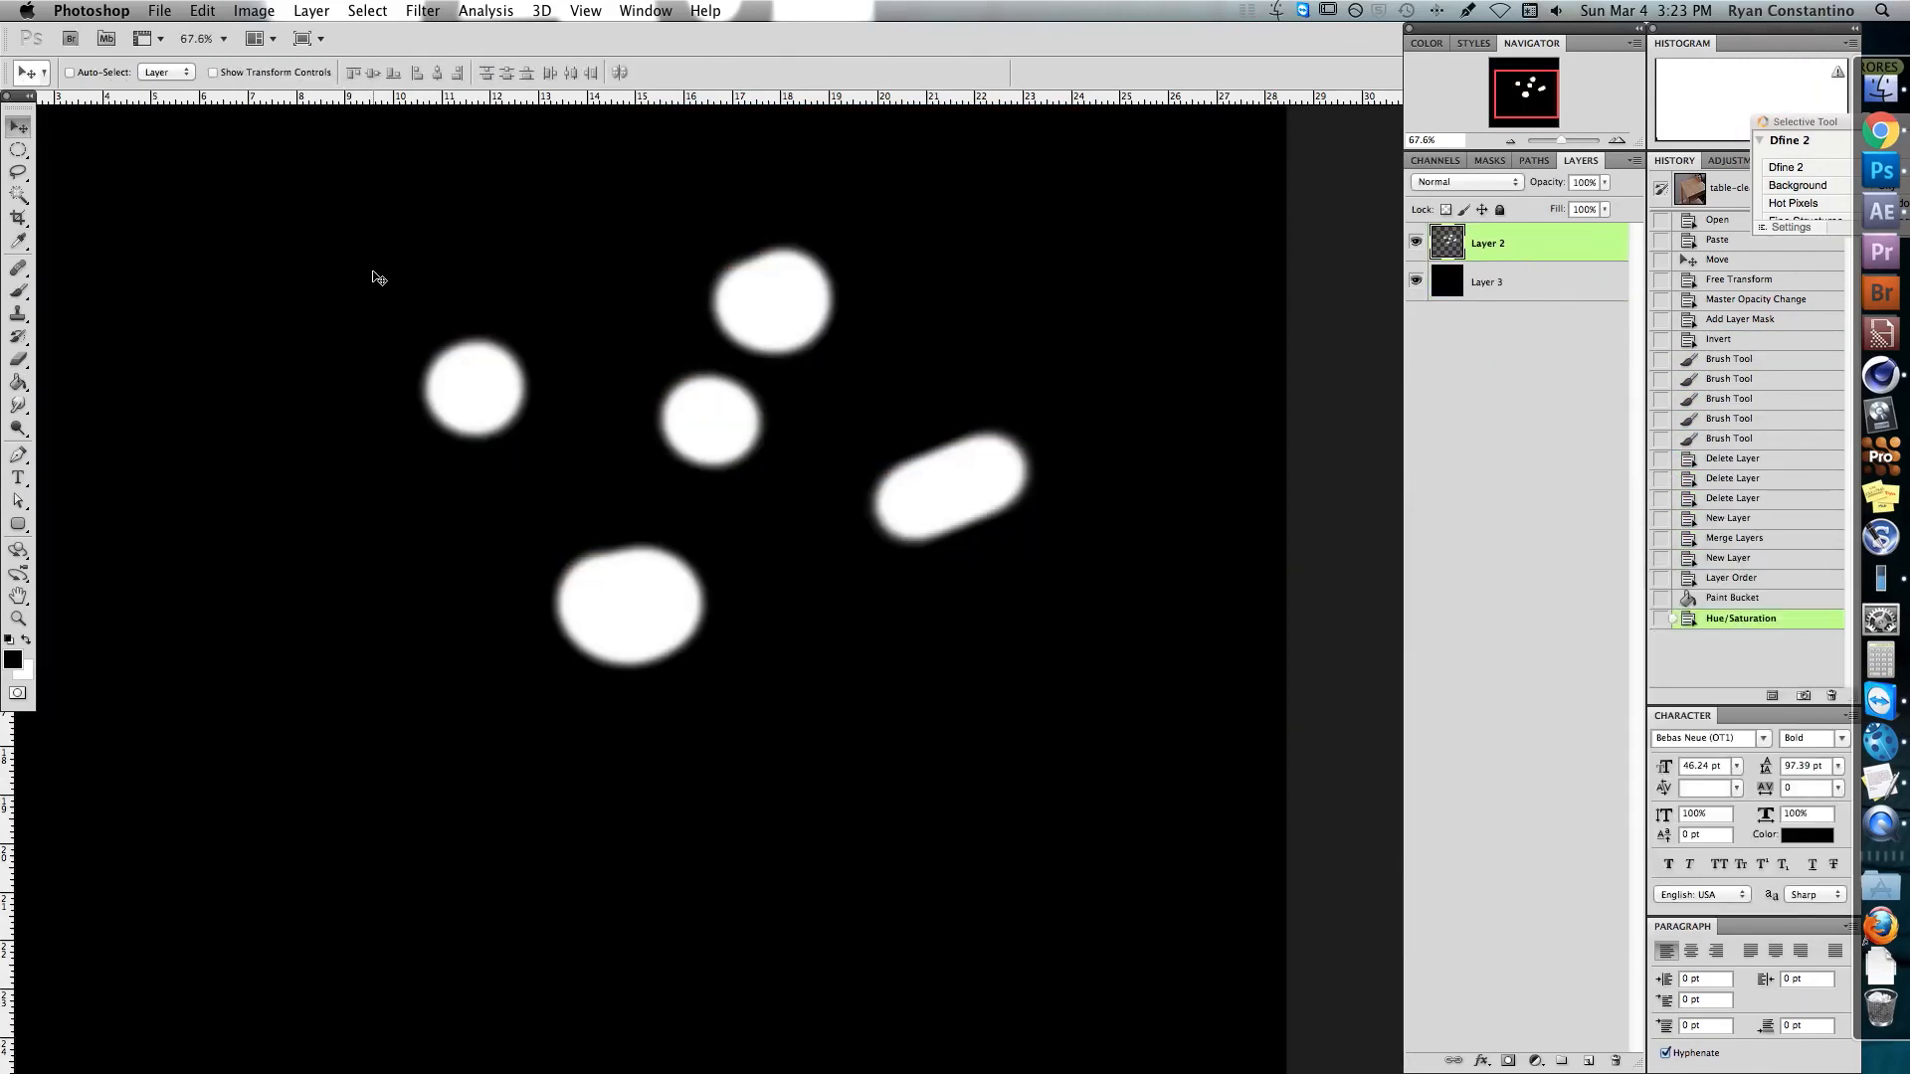